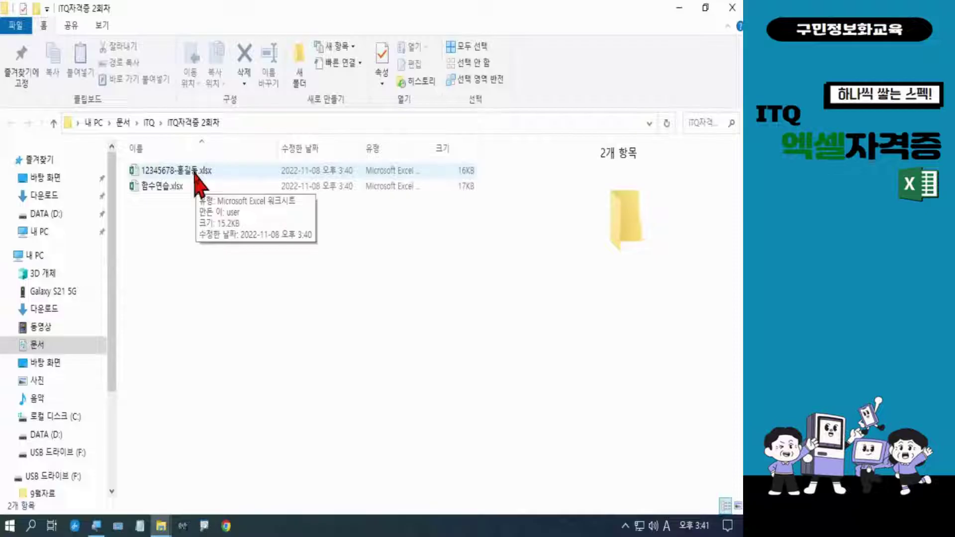
# Open the 16 KB exam workbook in the ITQ자격증 2회차 folder and look over the 제1작업 sheet
pyautogui.doubleClick(195, 172)
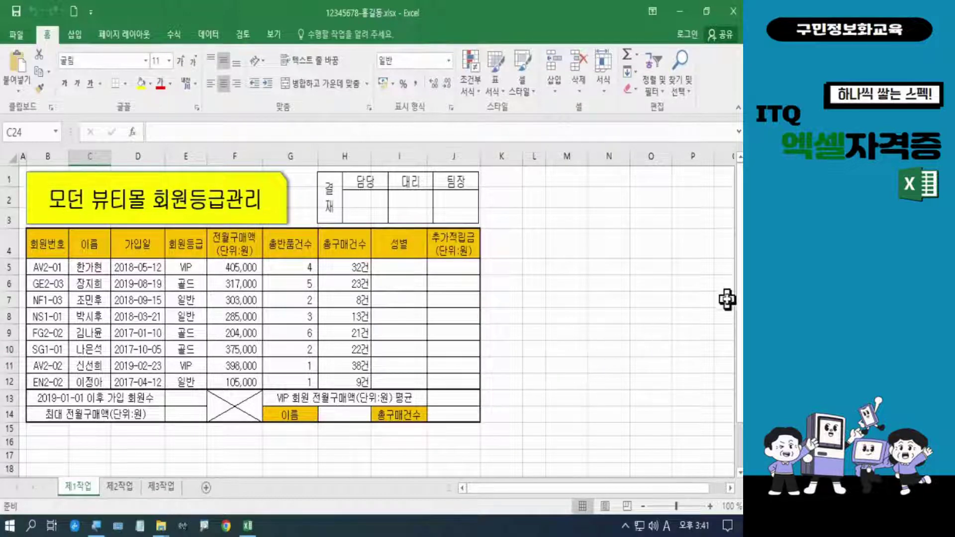
pyautogui.moveTo(485, 196); pyautogui.dragTo(692, 450)
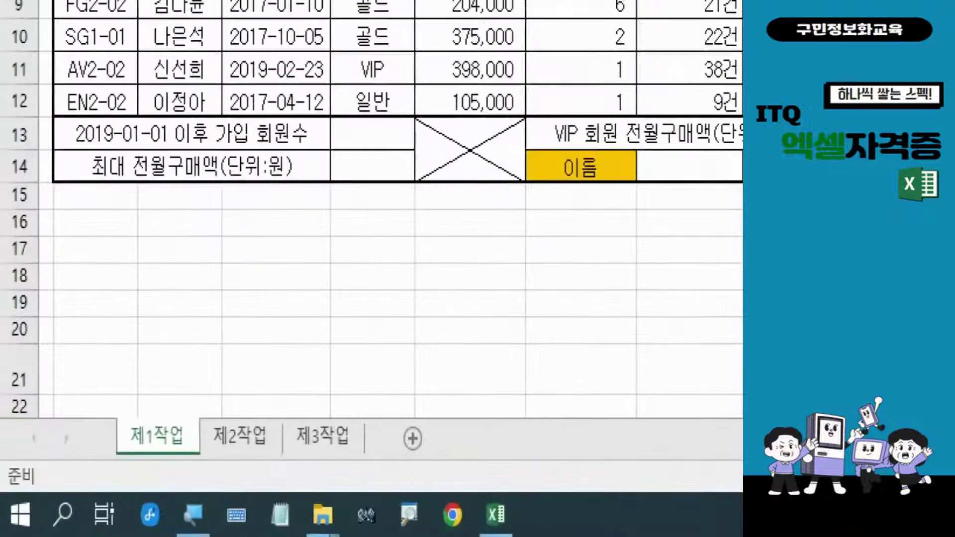
pyautogui.moveTo(2, 294)
pyautogui.mouseDown()
pyautogui.moveTo(9, 340)
pyautogui.moveTo(44, 395)
pyautogui.mouseUp()
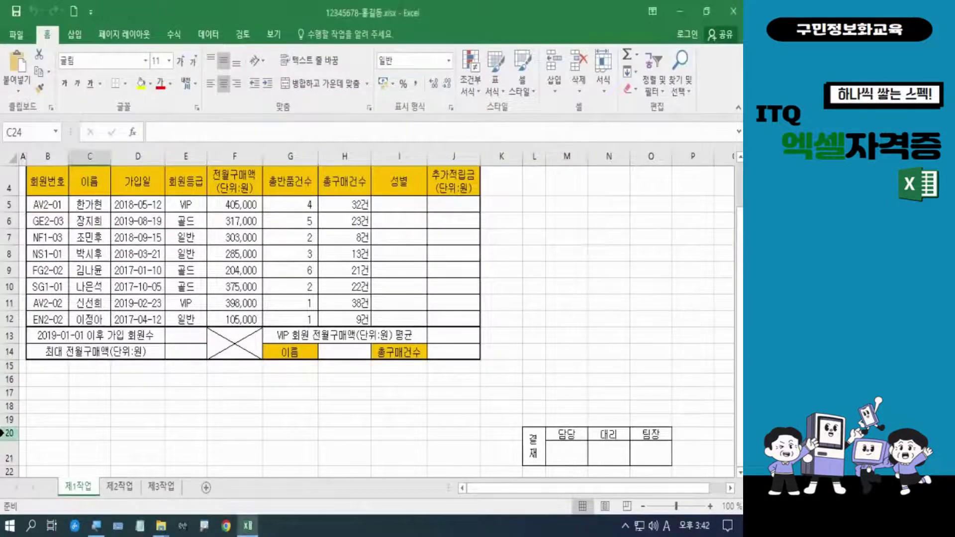
# Delete rows 20 and 21, which hold the original approval box, from the 제1작업 sheet
pyautogui.moveTo(5, 433); pyautogui.dragTo(6, 444)
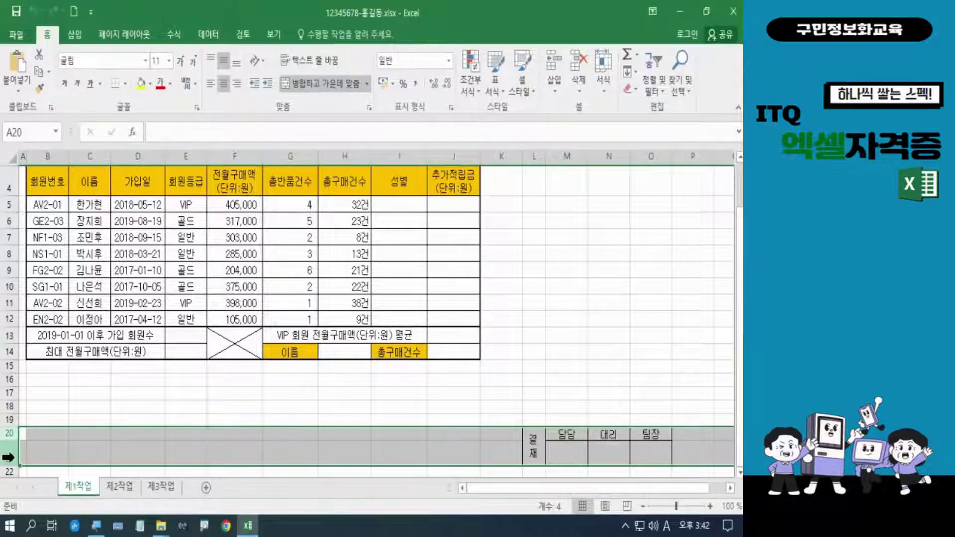
pyautogui.rightClick(8, 457)
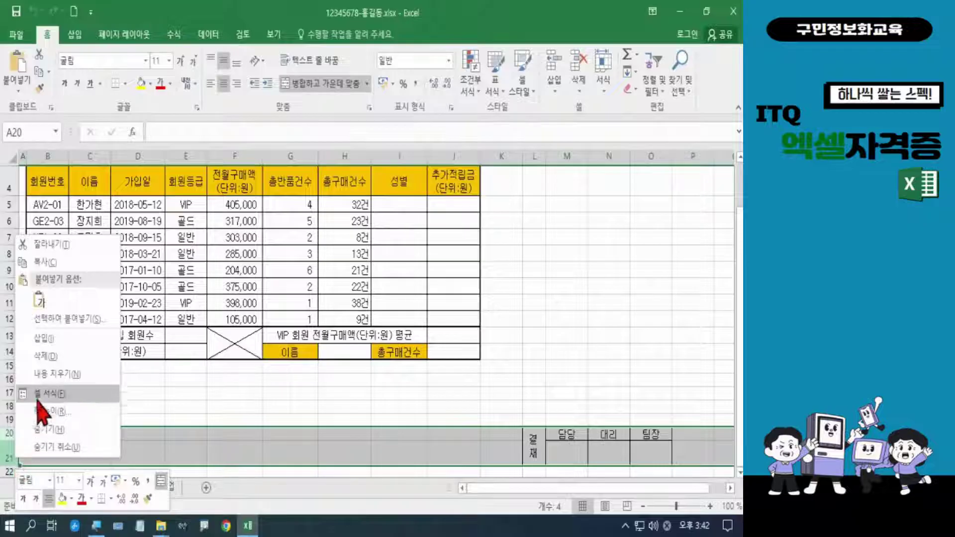
pyautogui.click(47, 356)
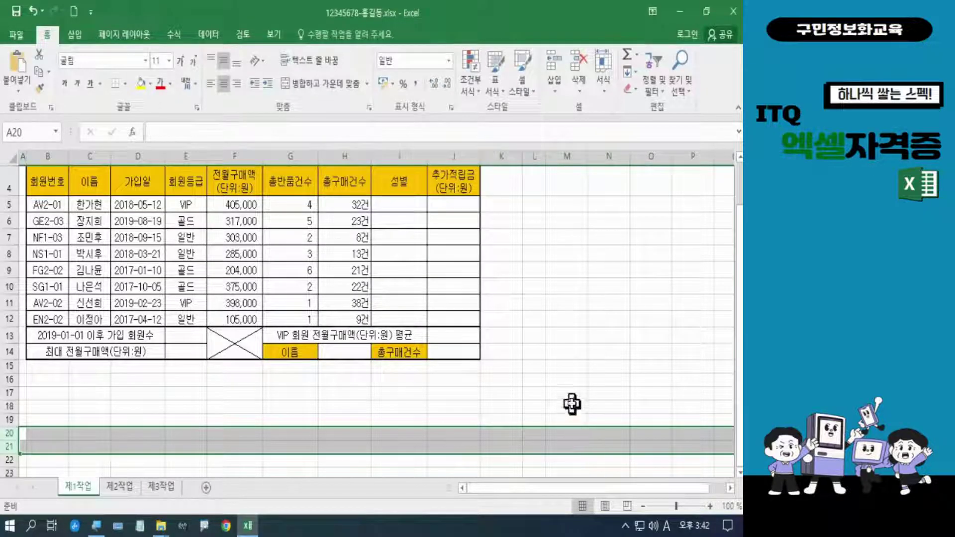
pyautogui.scroll(1, 571, 400)
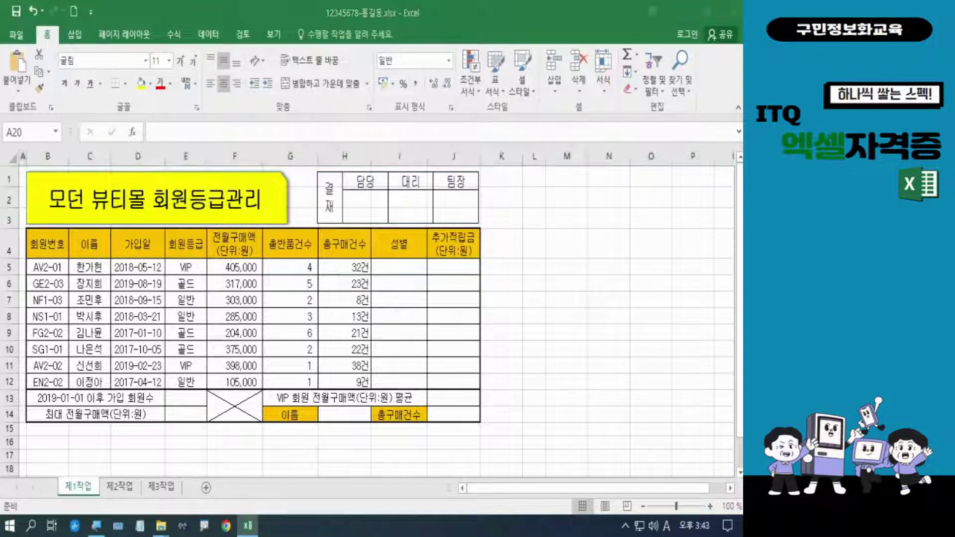
# Switch to Acrobat Reader and enlarge the ITQ 제1작업 문제 PDF to 75% to read the [조건] list
pyautogui.press('Hangul')
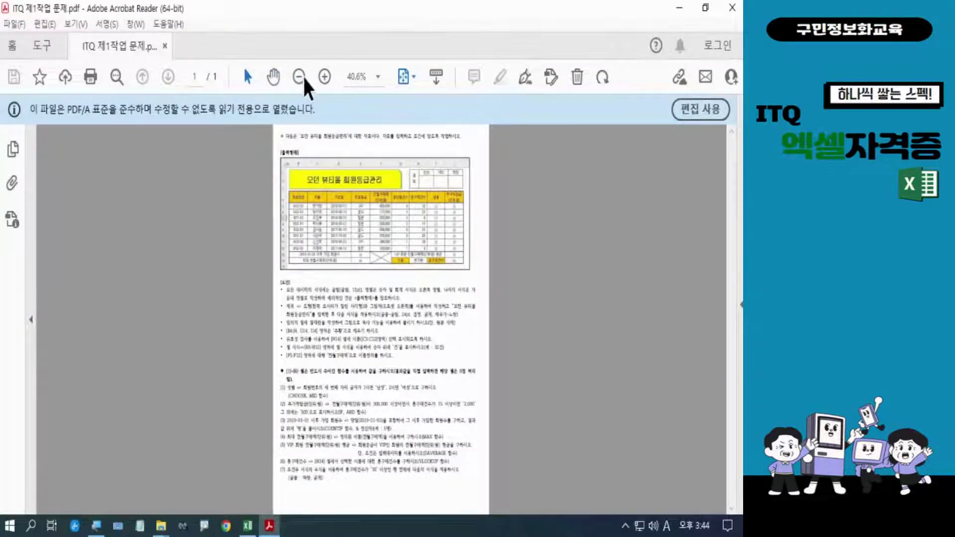
pyautogui.click(325, 78)
pyautogui.click(326, 79)
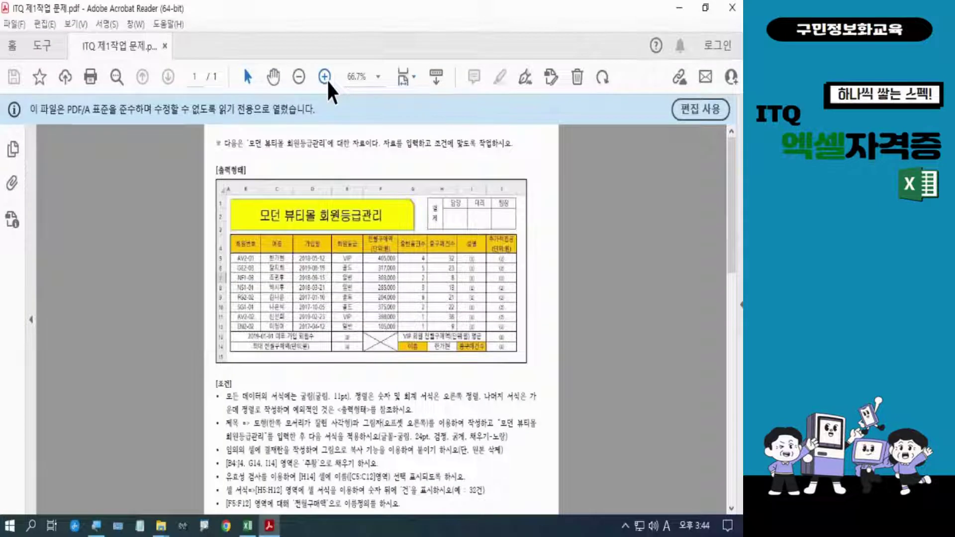
pyautogui.click(326, 79)
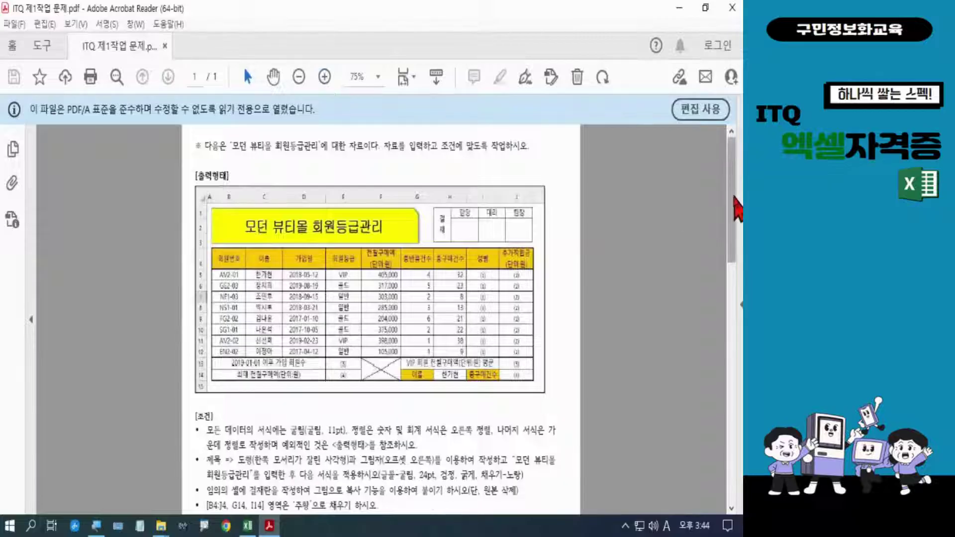
pyautogui.scroll(-2, 738, 202)
pyautogui.scroll(-5, 632, 373)
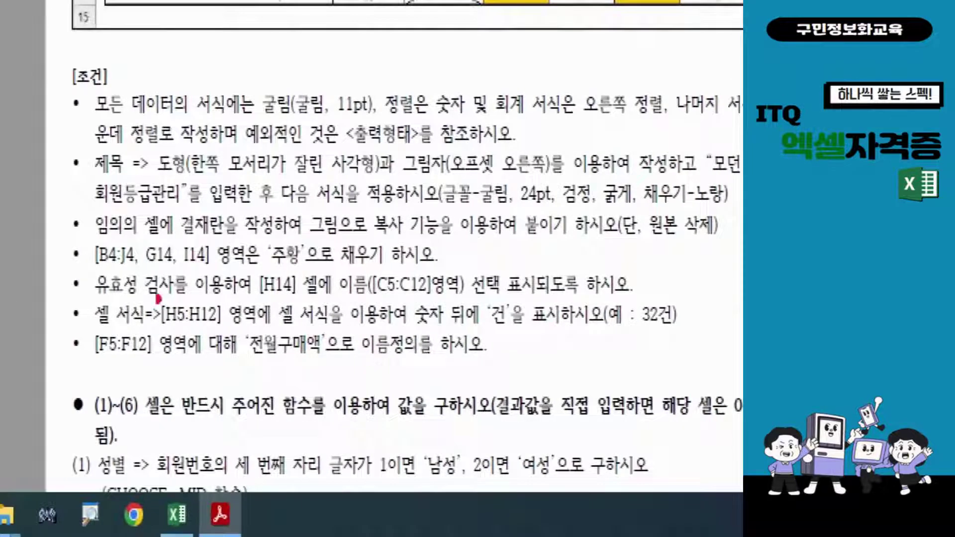
# Highlight the condition line in the PDF about data validation for cell H14
pyautogui.moveTo(58, 258)
pyautogui.mouseDown()
pyautogui.moveTo(143, 303)
pyautogui.moveTo(279, 319)
pyautogui.moveTo(443, 304)
pyautogui.moveTo(670, 306)
pyautogui.mouseUp()
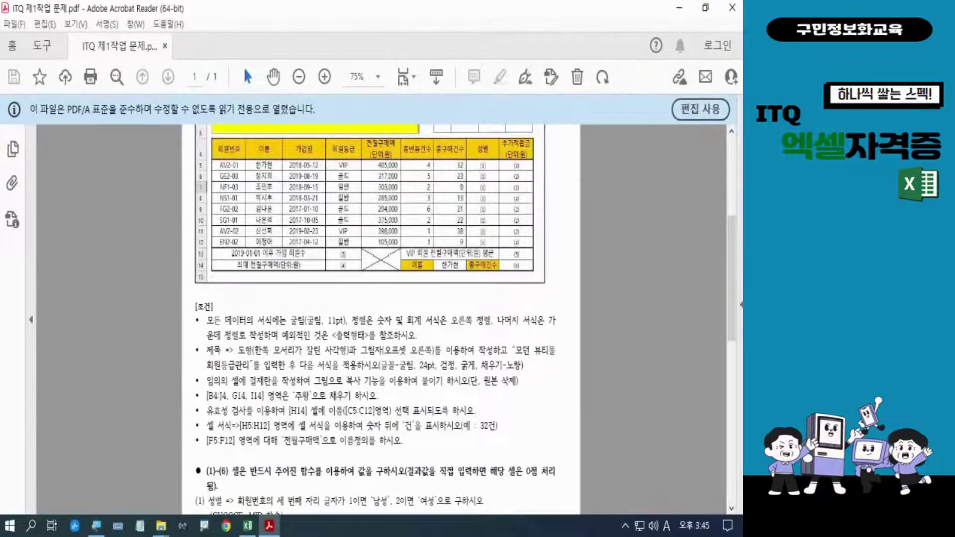
pyautogui.hotkey('alt', 'Tab')
pyautogui.hotkey('alt', 'Tab')
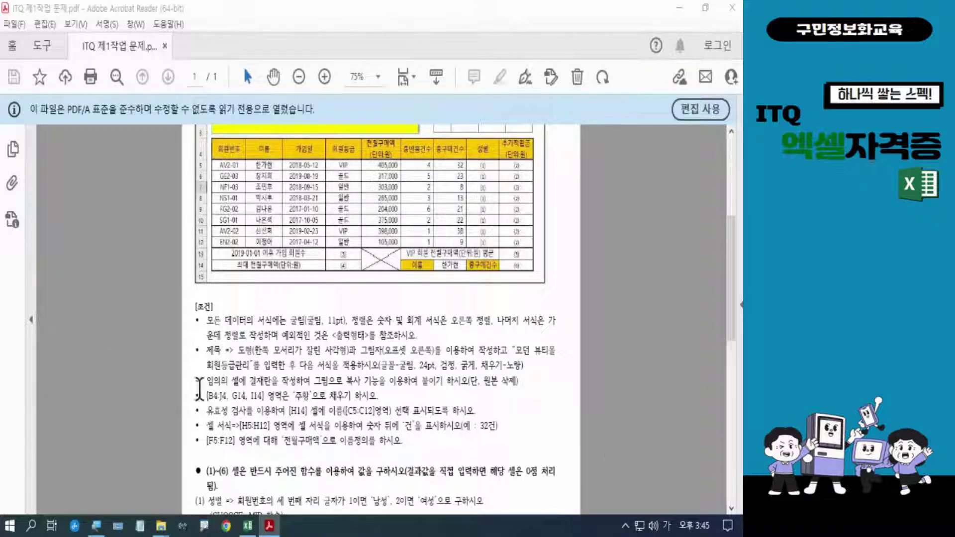
pyautogui.moveTo(206, 411); pyautogui.dragTo(478, 409)
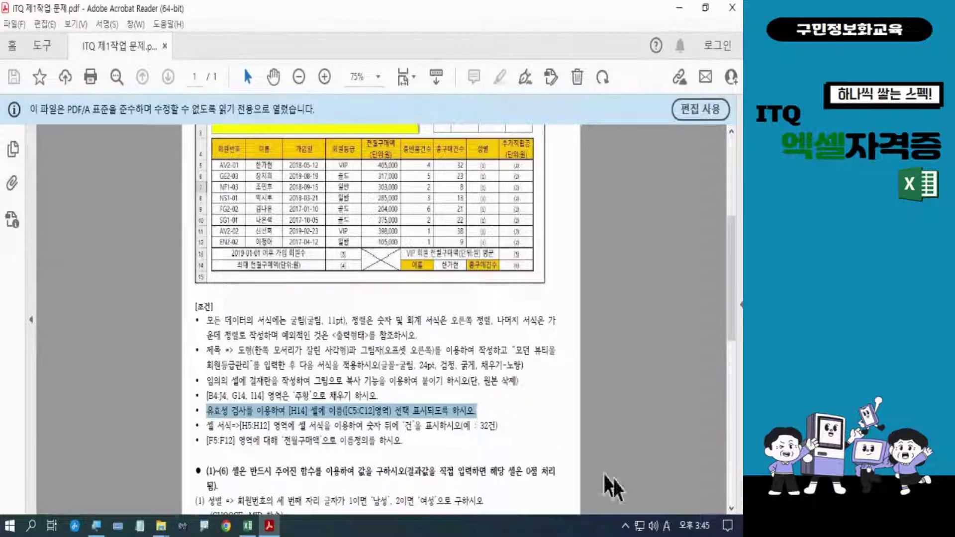
# Switch to Excel and apply data validation to cell H14, allowing a list (목록) with the source =$C$5:$C$12
pyautogui.hotkey('alt', 'Tab')
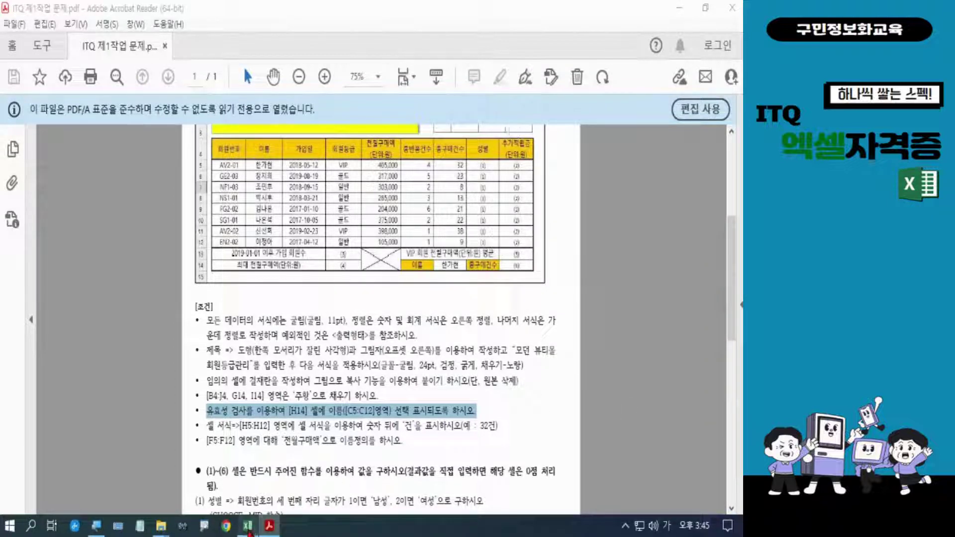
pyautogui.click(248, 525)
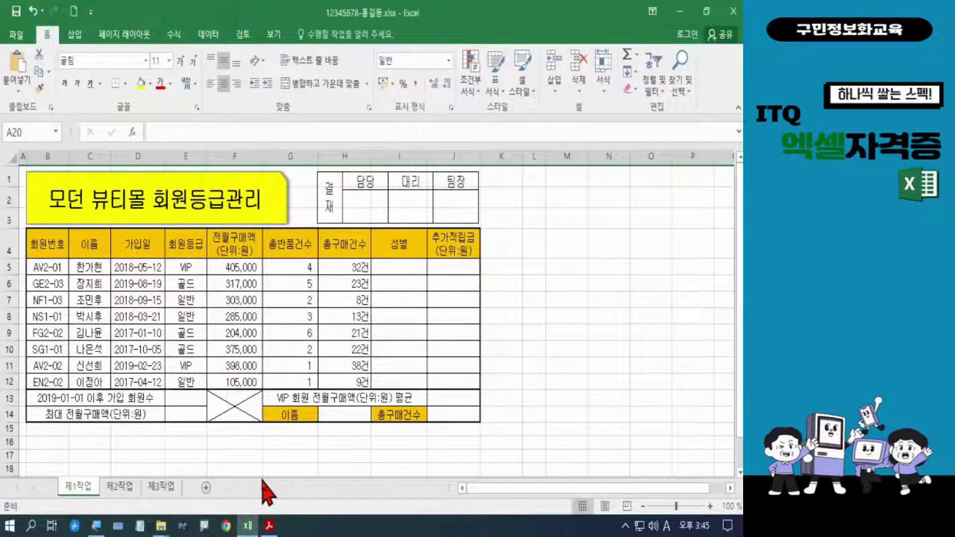
pyautogui.click(336, 419)
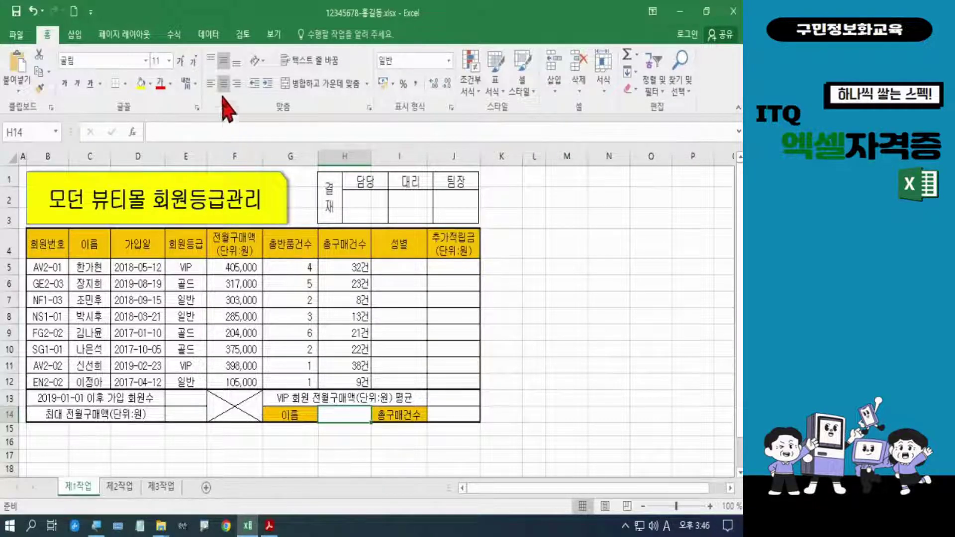
pyautogui.click(208, 34)
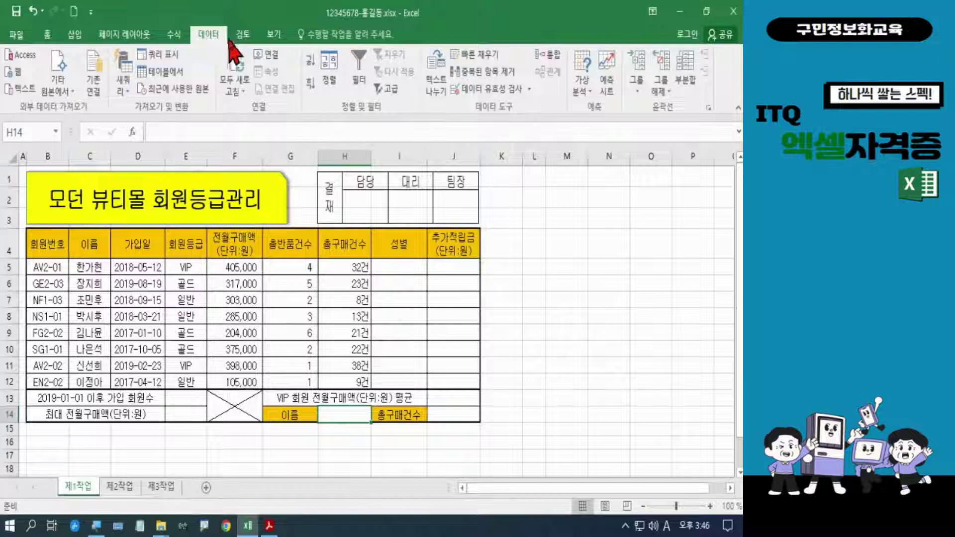
pyautogui.click(495, 89)
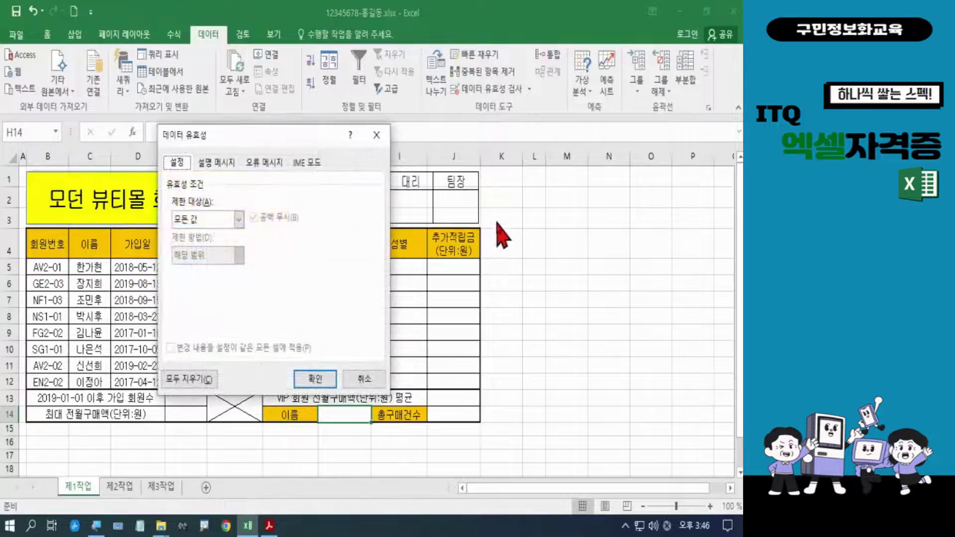
pyautogui.moveTo(264, 134); pyautogui.dragTo(444, 101)
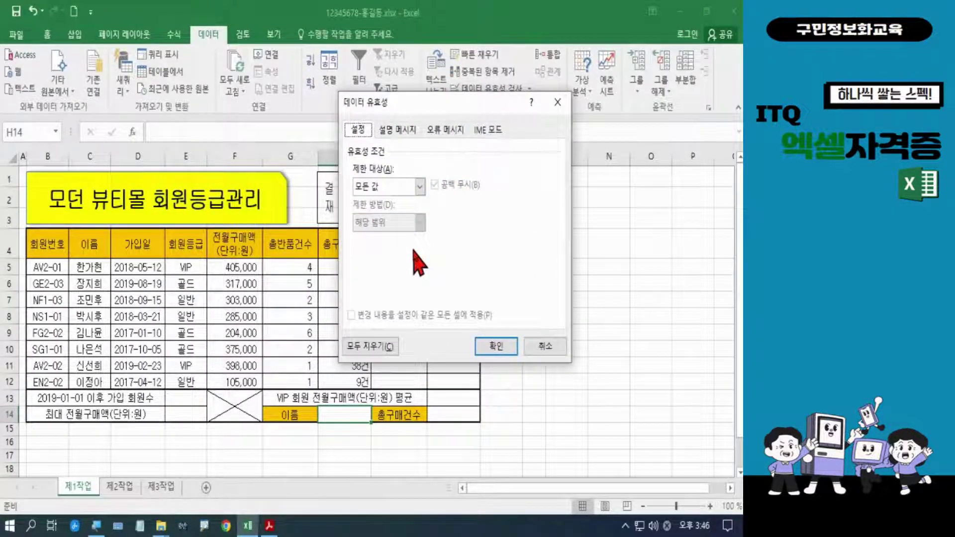
pyautogui.click(418, 188)
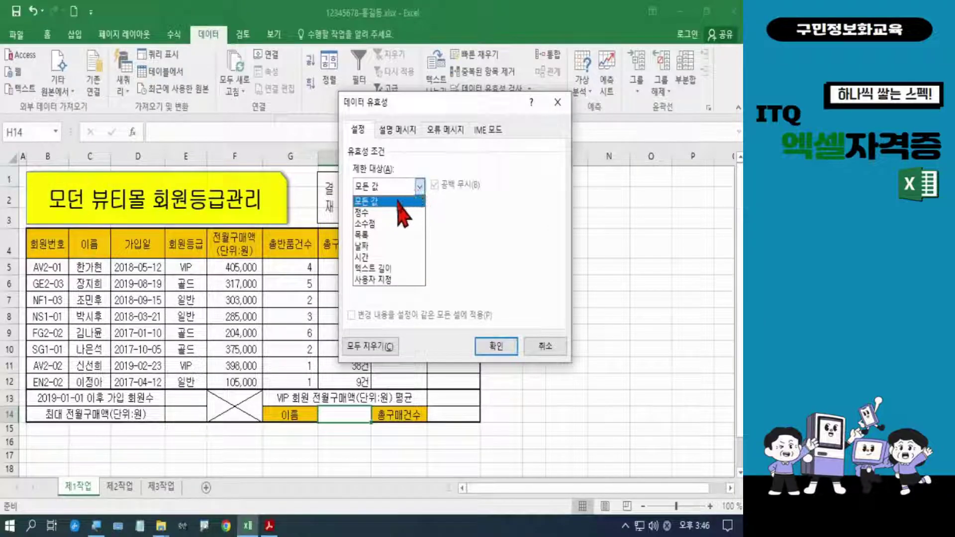
pyautogui.click(388, 235)
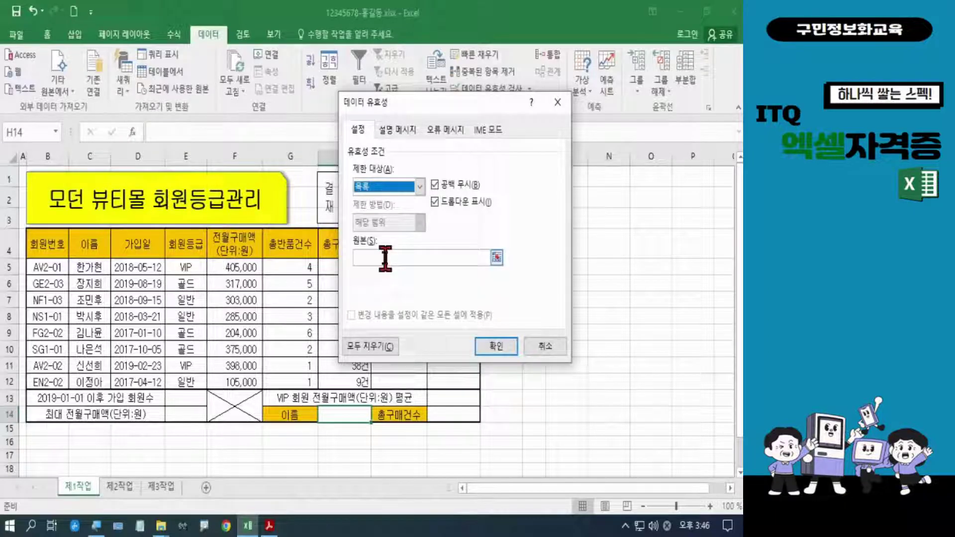
pyautogui.click(386, 258)
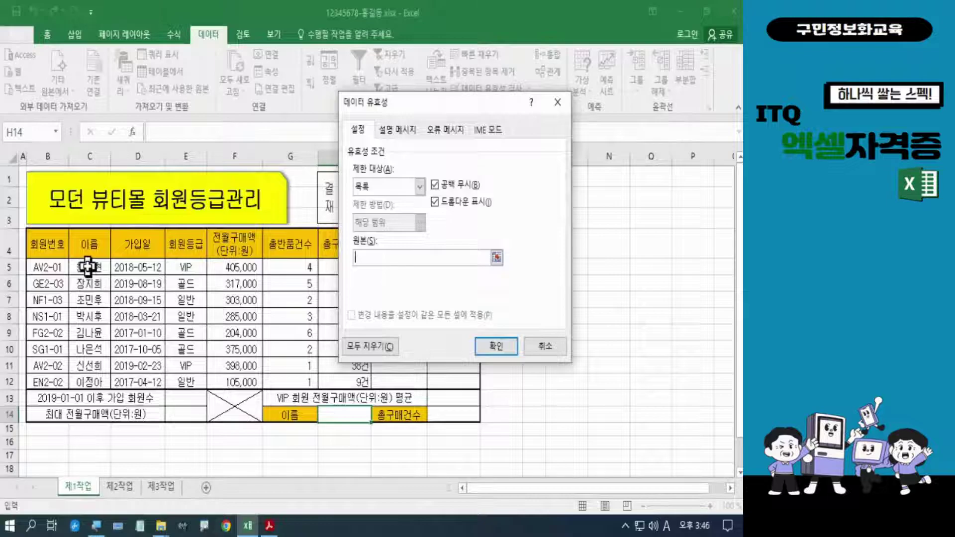
pyautogui.moveTo(88, 267); pyautogui.dragTo(88, 382)
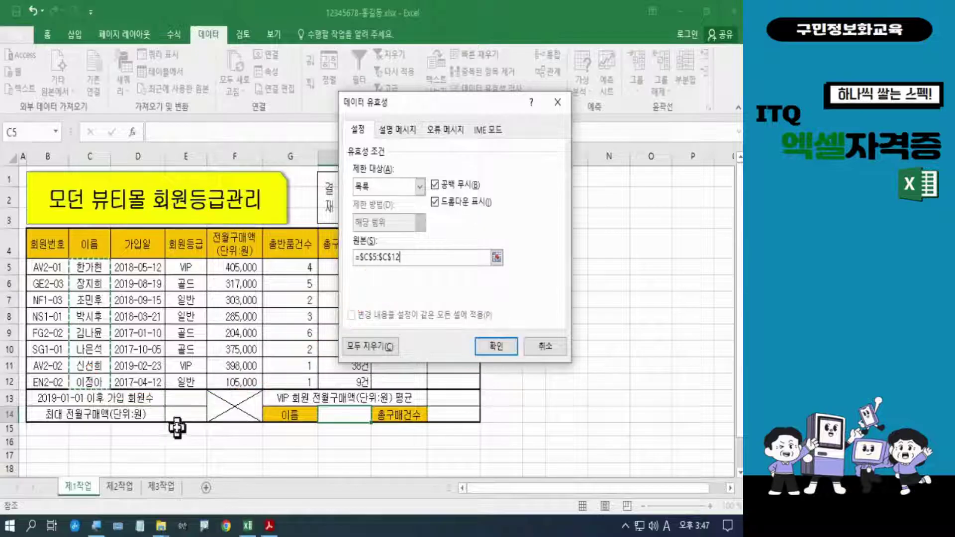
pyautogui.click(501, 347)
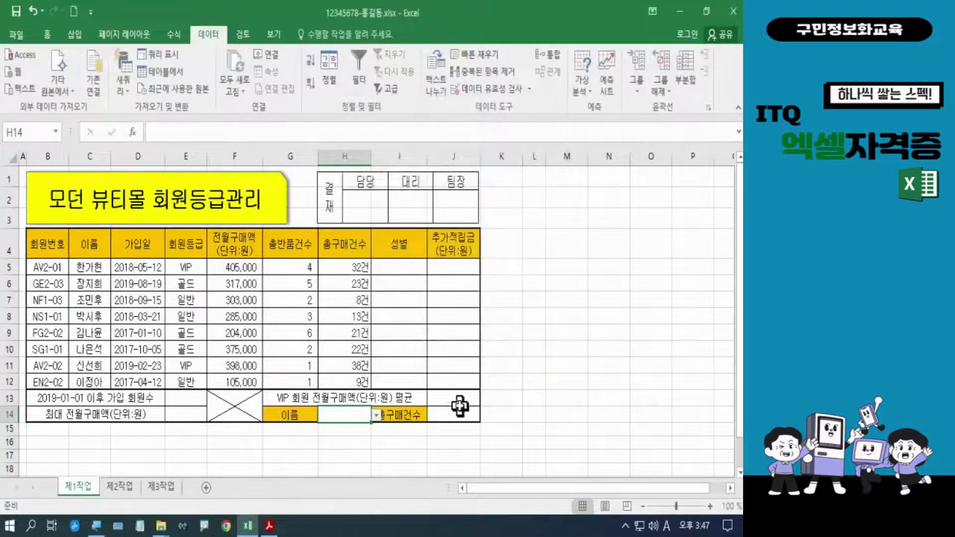
# Choose the first member name in the dropdown list of cell H14
pyautogui.click(377, 417)
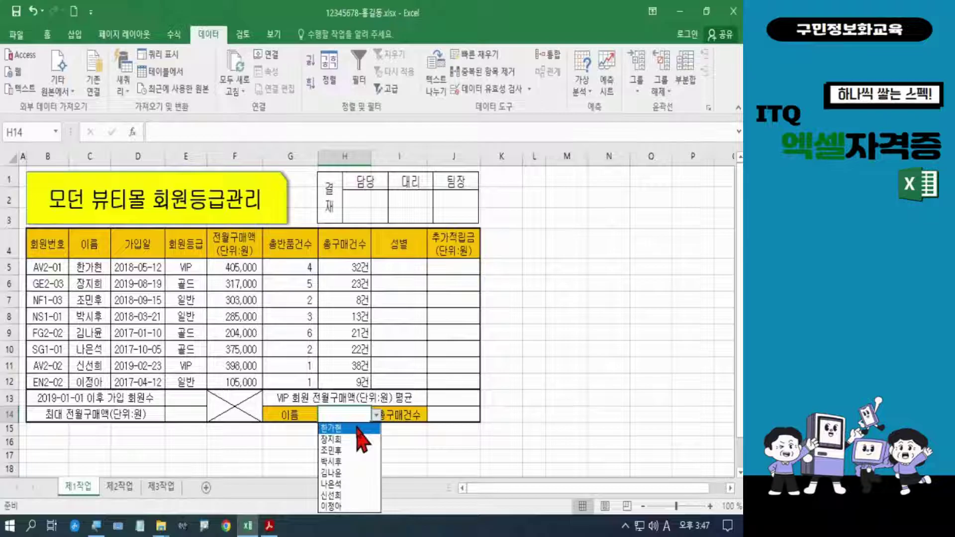
pyautogui.click(357, 427)
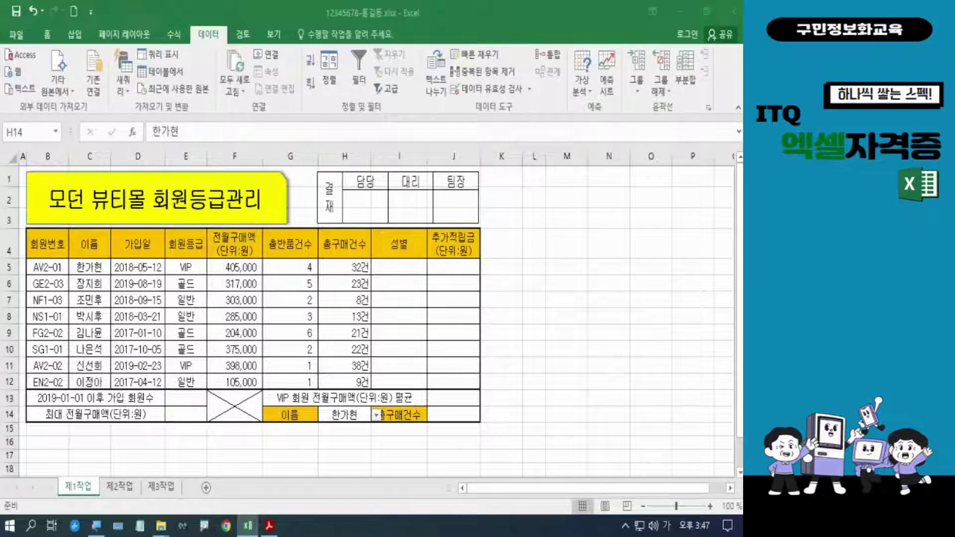
pyautogui.press('Hangul')
pyautogui.press('Hangul')
# Switch to Acrobat Reader and review the condition about showing '건' after the numbers in H5:H12
pyautogui.click(269, 526)
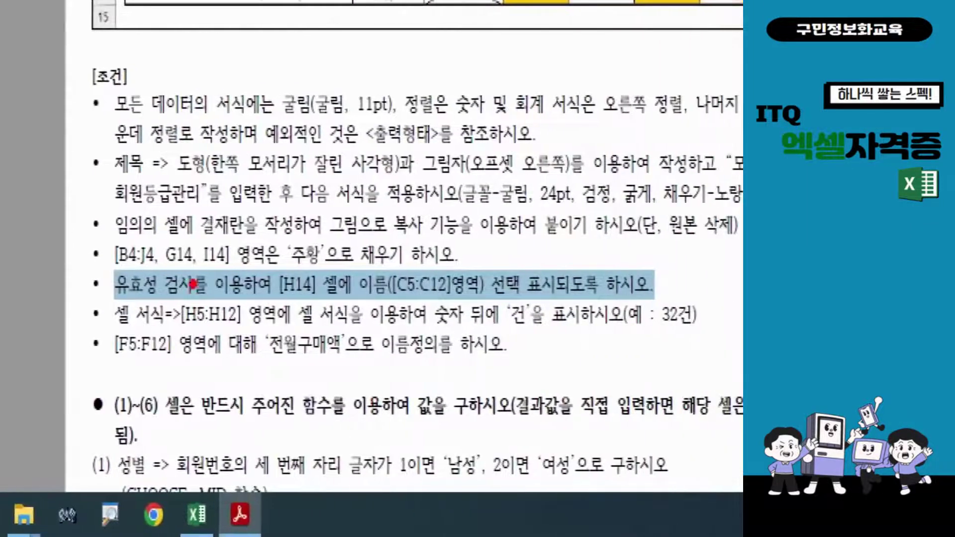
pyautogui.moveTo(171, 288)
pyautogui.mouseDown()
pyautogui.moveTo(221, 342)
pyautogui.moveTo(241, 288)
pyautogui.moveTo(171, 287)
pyautogui.mouseUp()
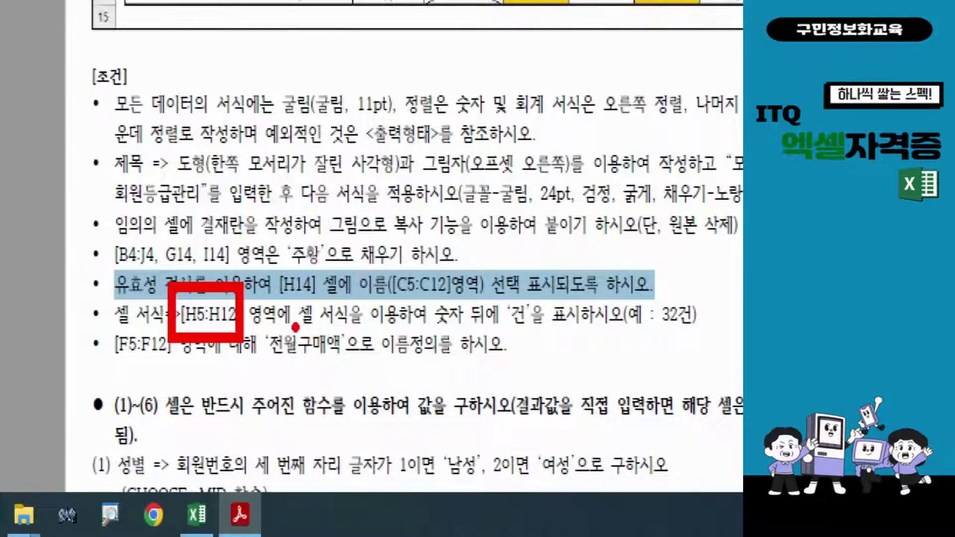
pyautogui.moveTo(295, 326); pyautogui.dragTo(484, 326)
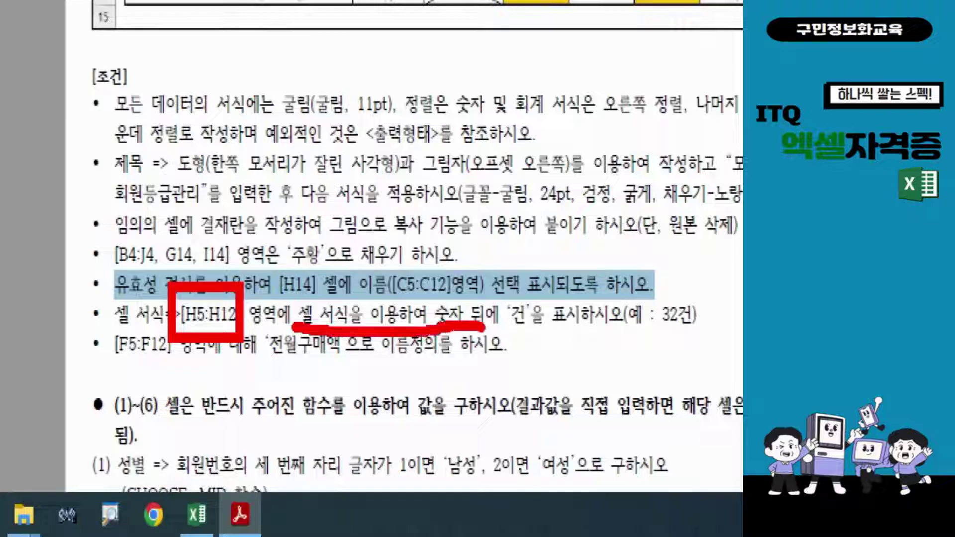
pyautogui.moveTo(547, 337)
pyautogui.mouseDown()
pyautogui.moveTo(494, 324)
pyautogui.moveTo(521, 285)
pyautogui.moveTo(558, 321)
pyautogui.moveTo(547, 341)
pyautogui.mouseUp()
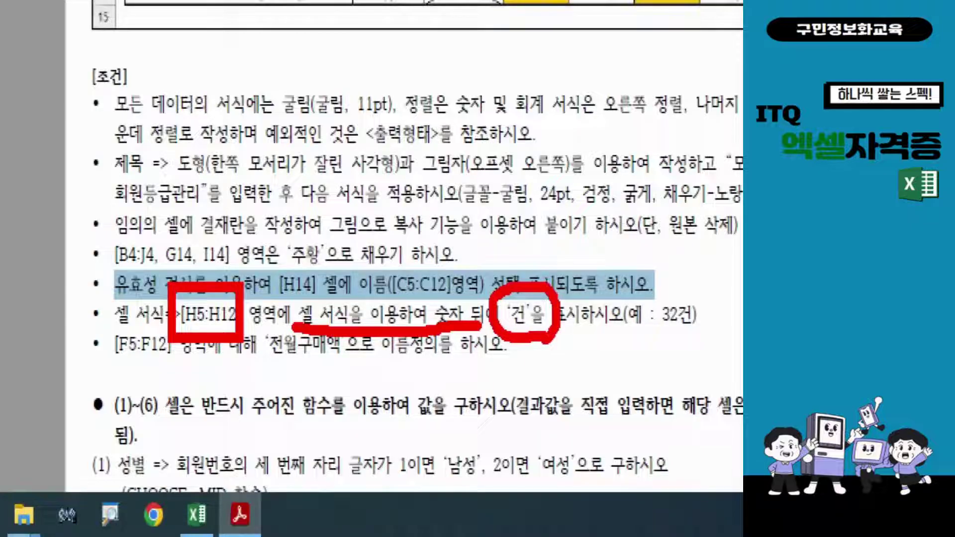
pyautogui.press('Escape')
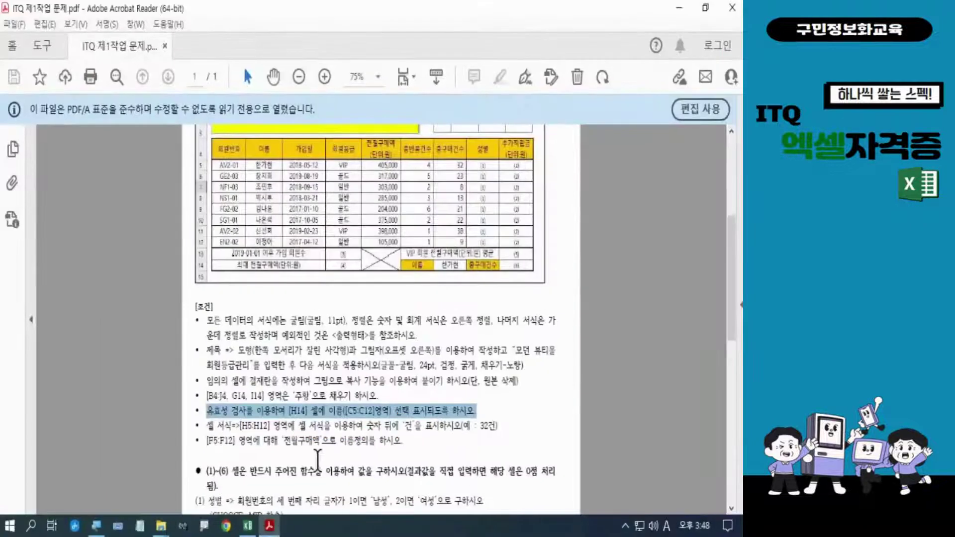
# Switch to Excel to check the total purchase counts in H5:H12, and return to the PDF conditions in Acrobat Reader
pyautogui.click(247, 526)
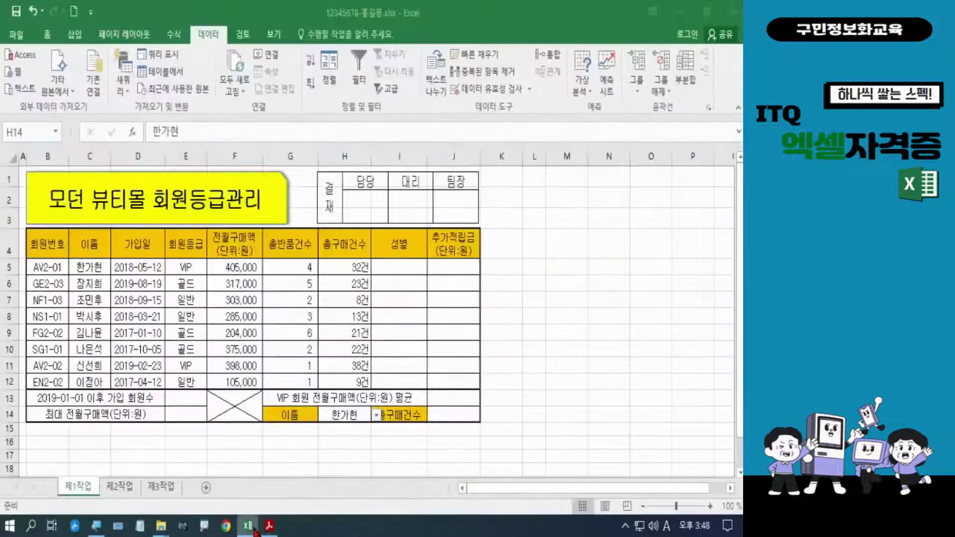
pyautogui.moveTo(352, 268); pyautogui.dragTo(353, 382)
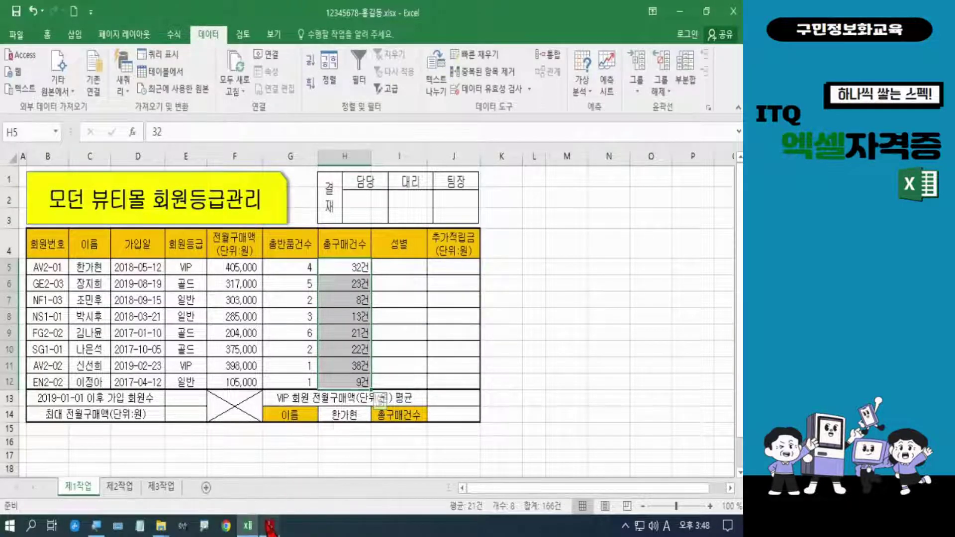
pyautogui.click(269, 526)
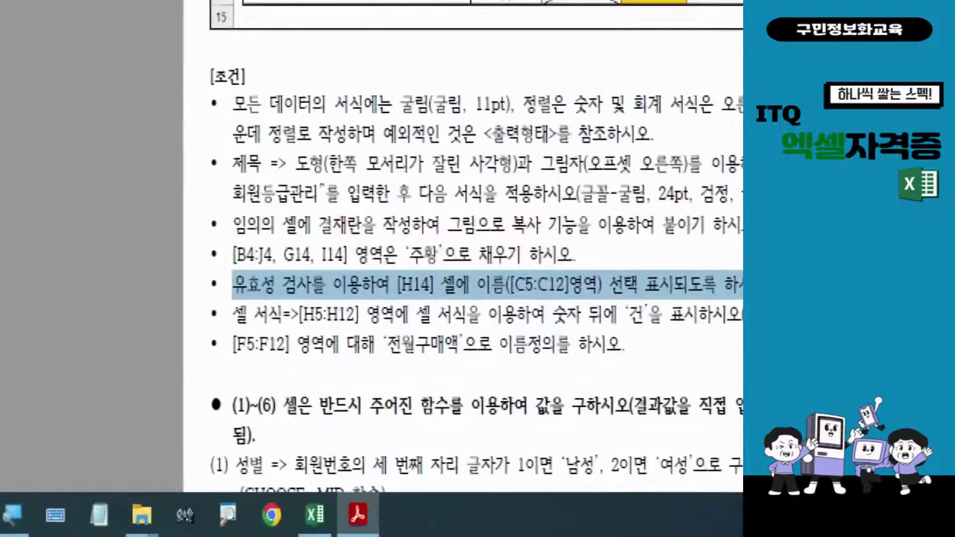
# Review the PDF condition on naming F5:F12 '전월구매액', and switch to Excel to check that range's defined name
pyautogui.moveTo(221, 311)
pyautogui.mouseDown()
pyautogui.moveTo(236, 340)
pyautogui.moveTo(330, 368)
pyautogui.moveTo(570, 375)
pyautogui.mouseUp()
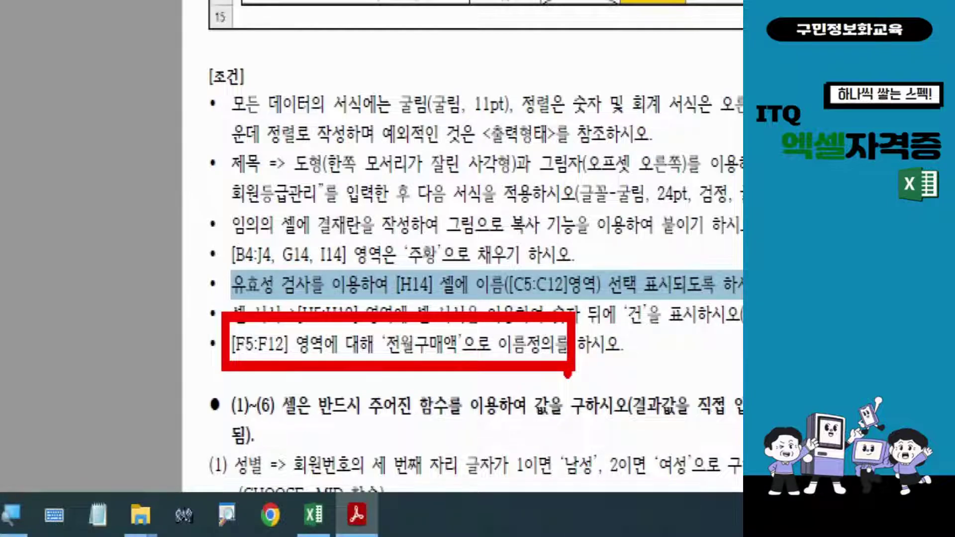
pyautogui.press('Escape')
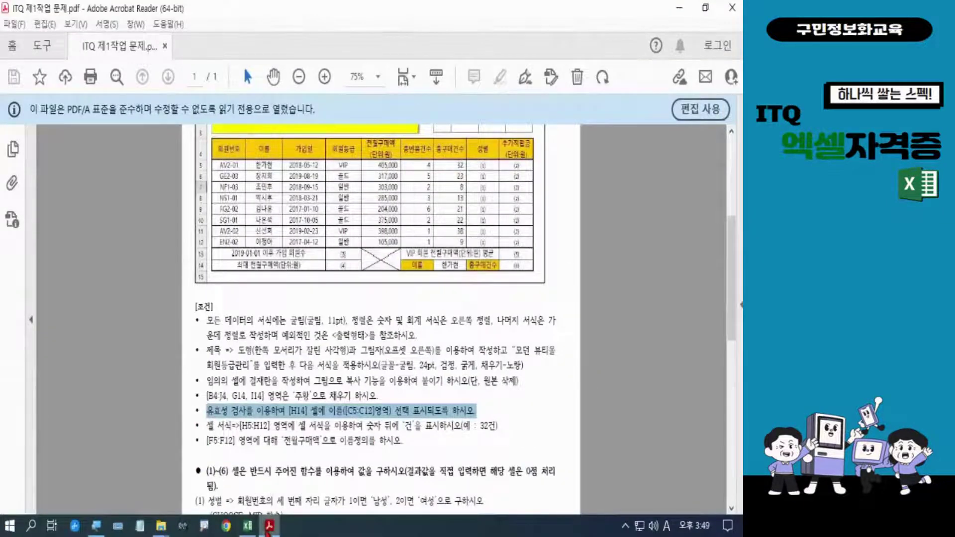
pyautogui.click(246, 533)
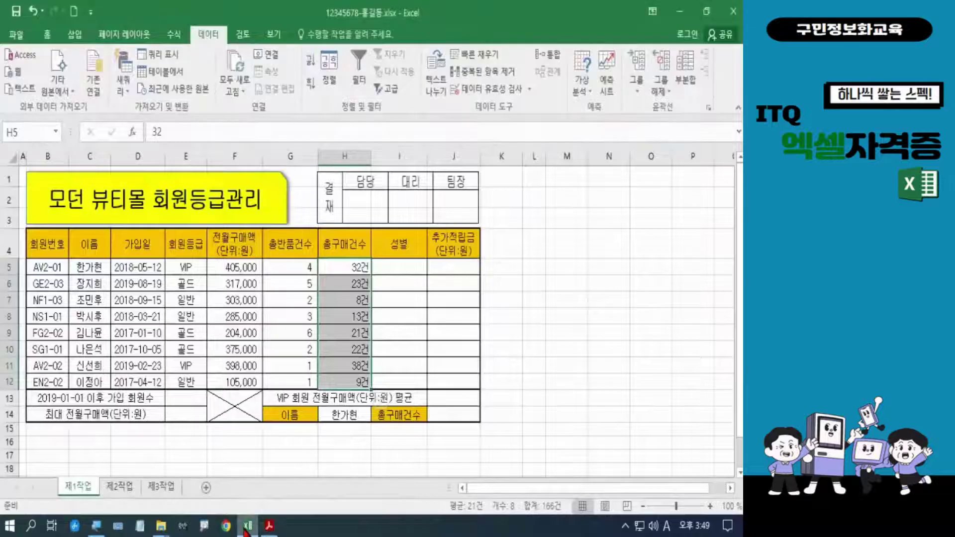
pyautogui.moveTo(233, 271); pyautogui.dragTo(239, 382)
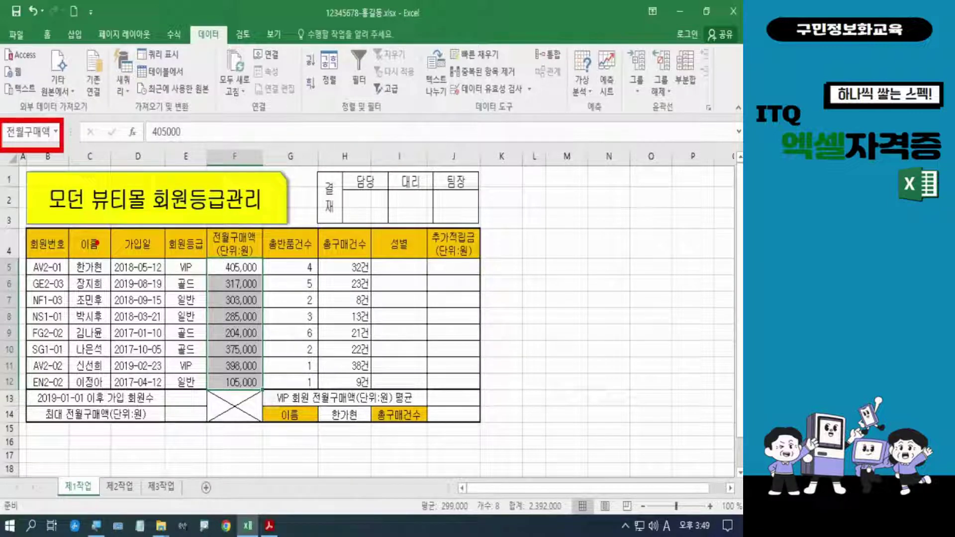
pyautogui.click(381, 453)
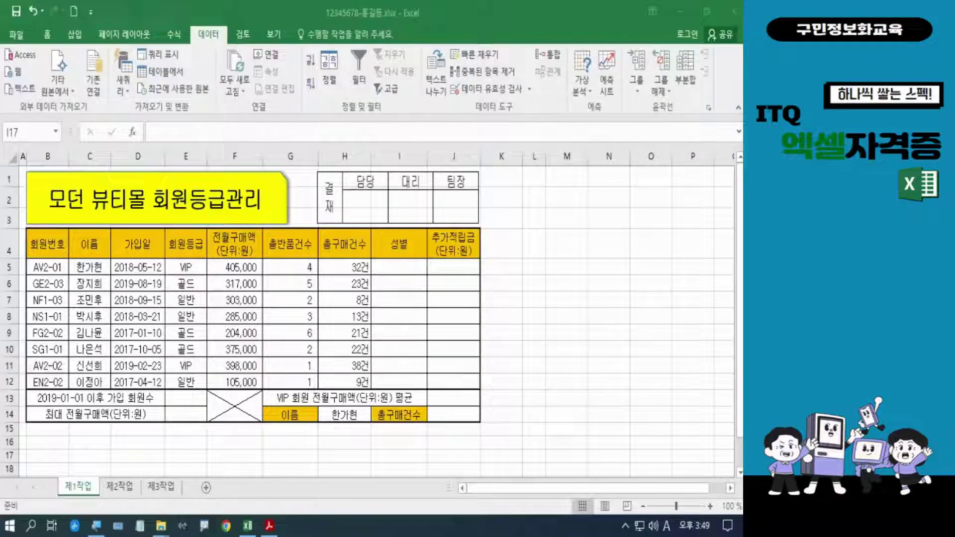
# Switch to Acrobat Reader and review the function conditions (1) to (7) below the formatting conditions
pyautogui.press('Hangul')
pyautogui.click(269, 526)
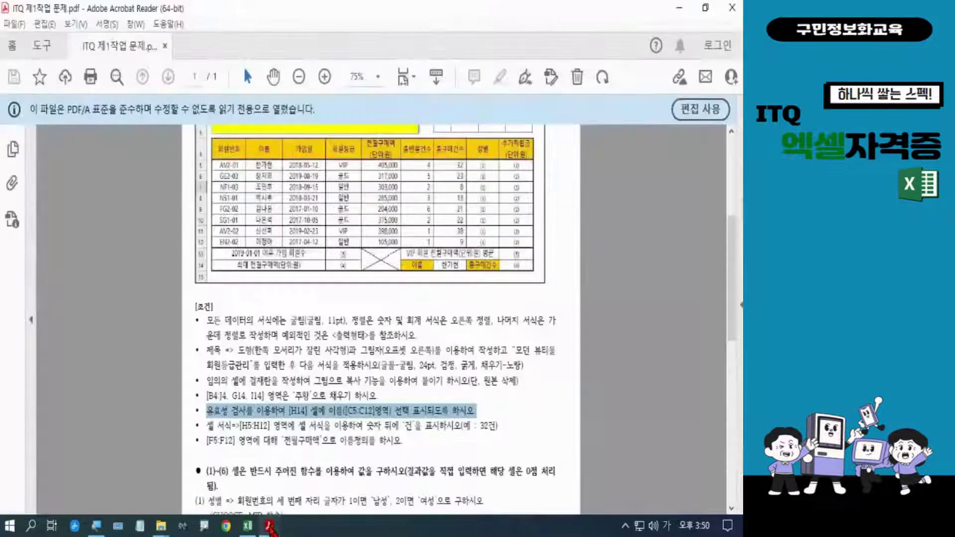
pyautogui.scroll(-5, 356, 320)
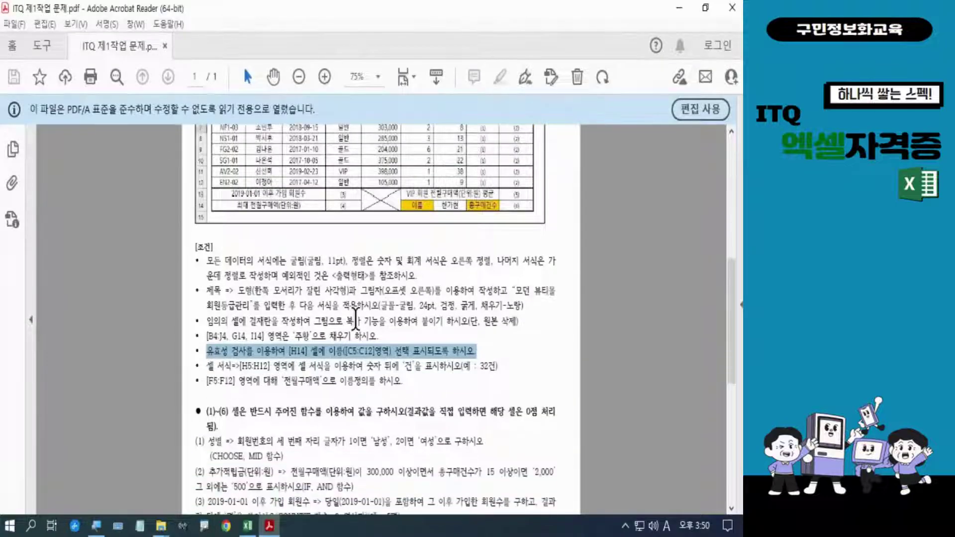
pyautogui.scroll(-5, 356, 321)
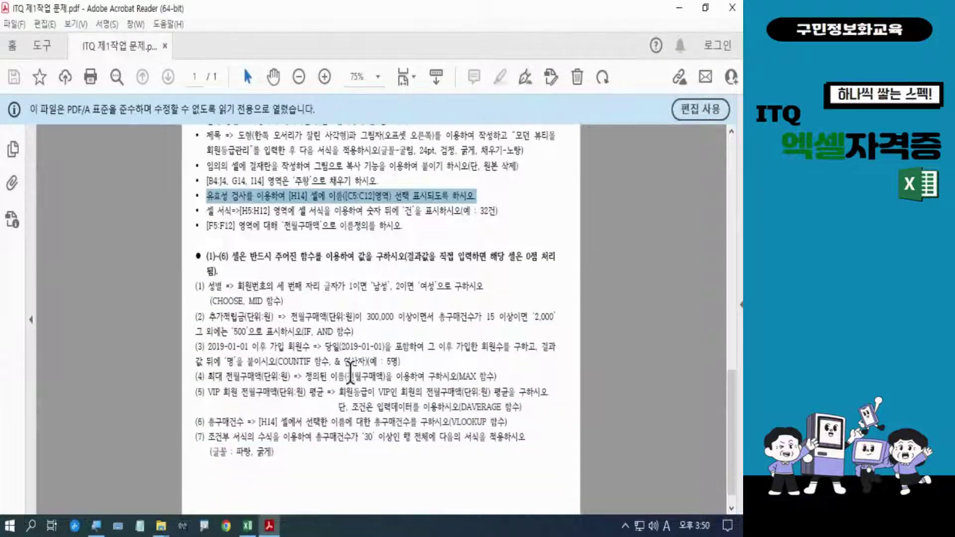
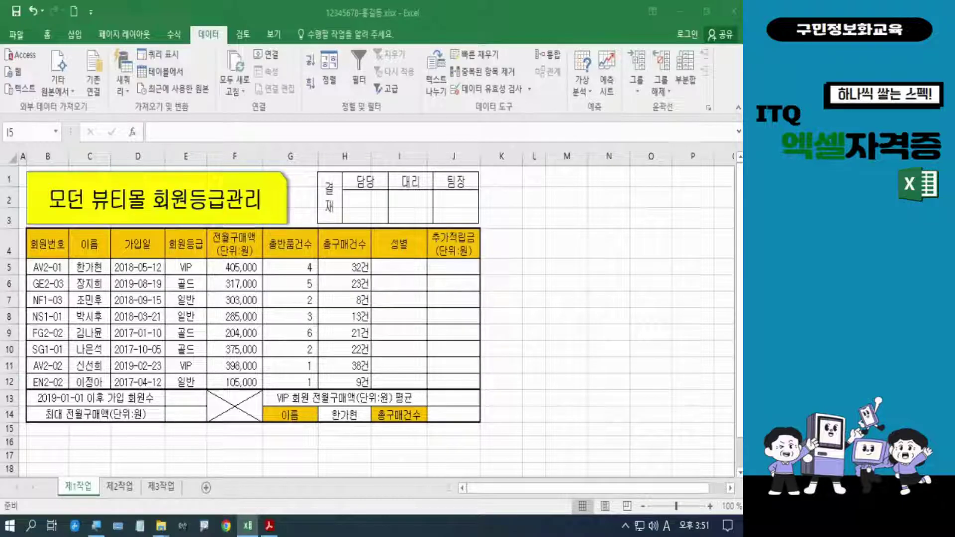
# Begin a CHOOSE formula in cell I5, the first row of the 성별 column
pyautogui.press('Hangul')
pyautogui.click(402, 270)
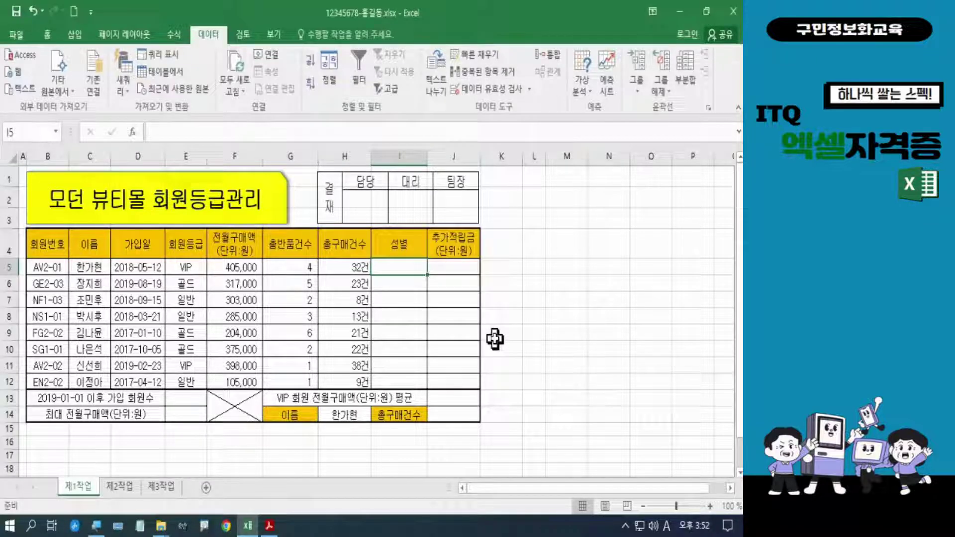
pyautogui.write('=')
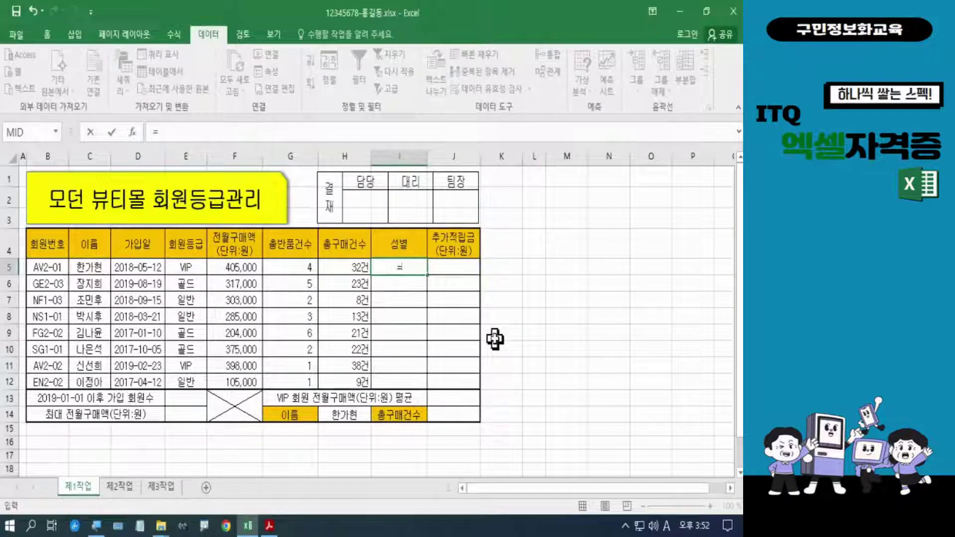
pyautogui.write('ch')
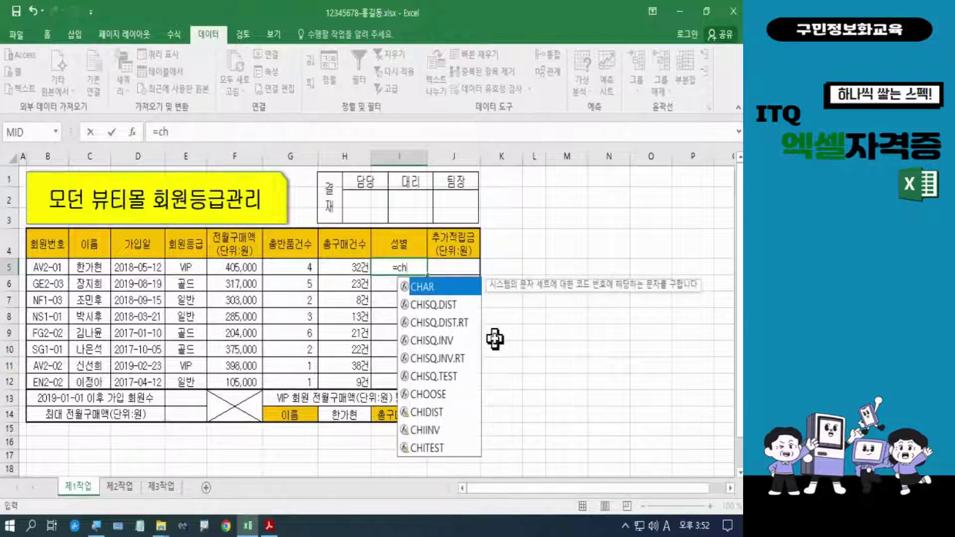
pyautogui.write('o')
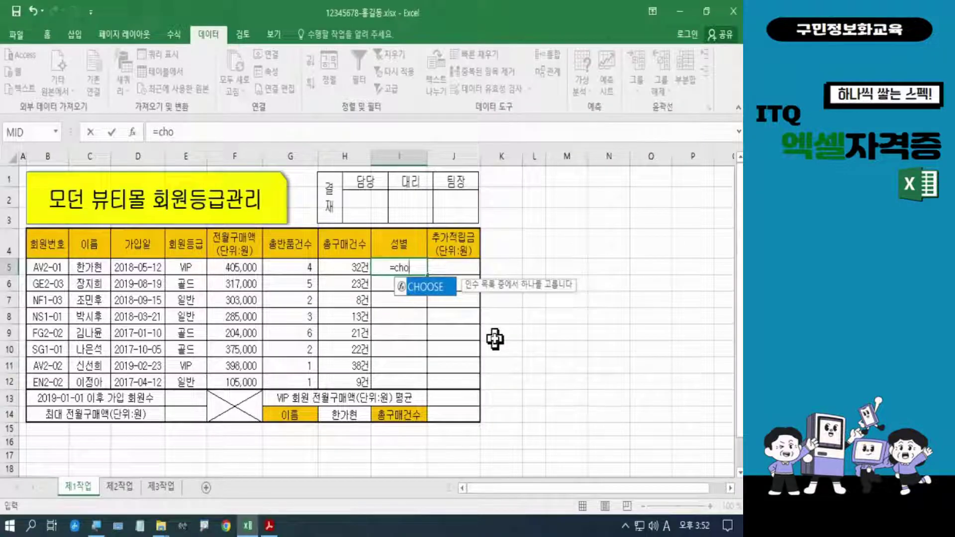
pyautogui.press('Tab')
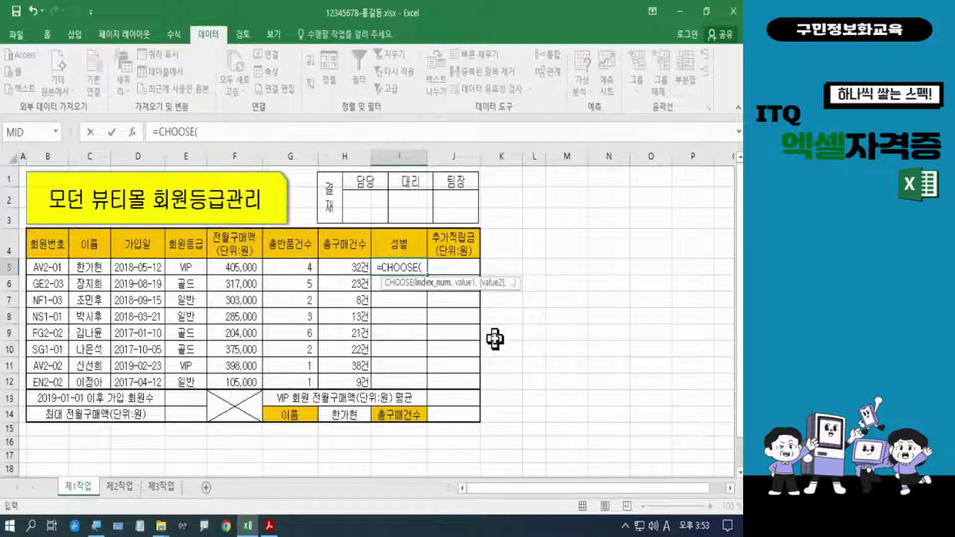
# Nest MID(B5,3,1) as the index number of the CHOOSE formula to extract the third character of the member number
pyautogui.write('mi')
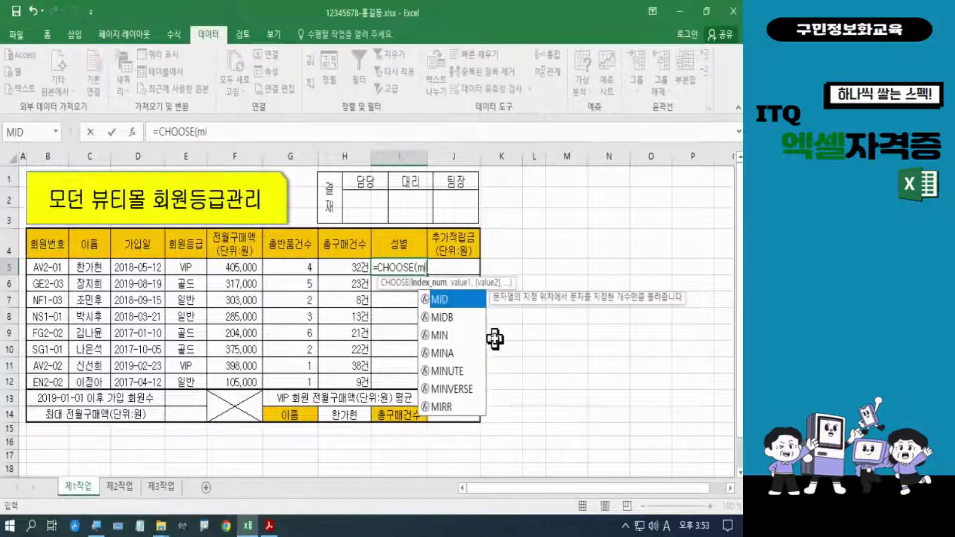
pyautogui.write('d')
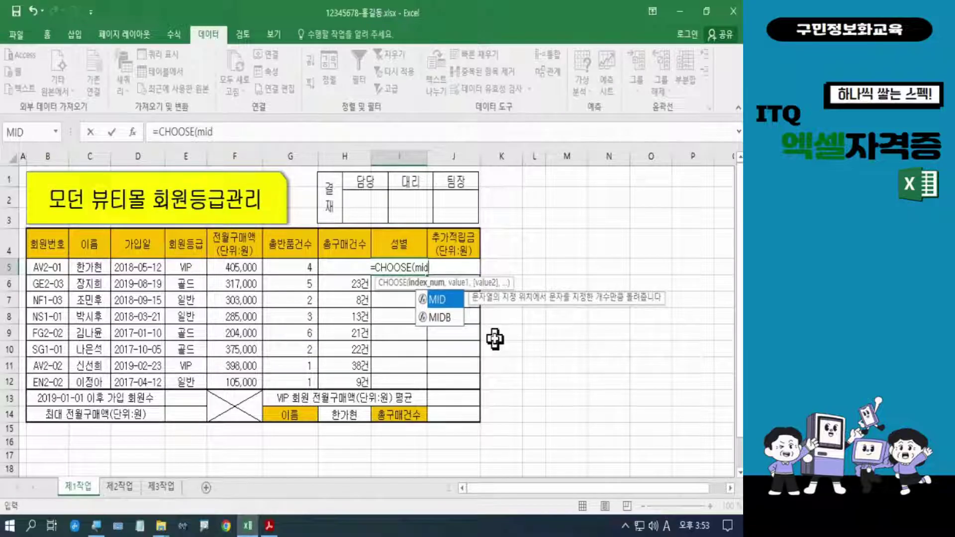
pyautogui.press('Tab')
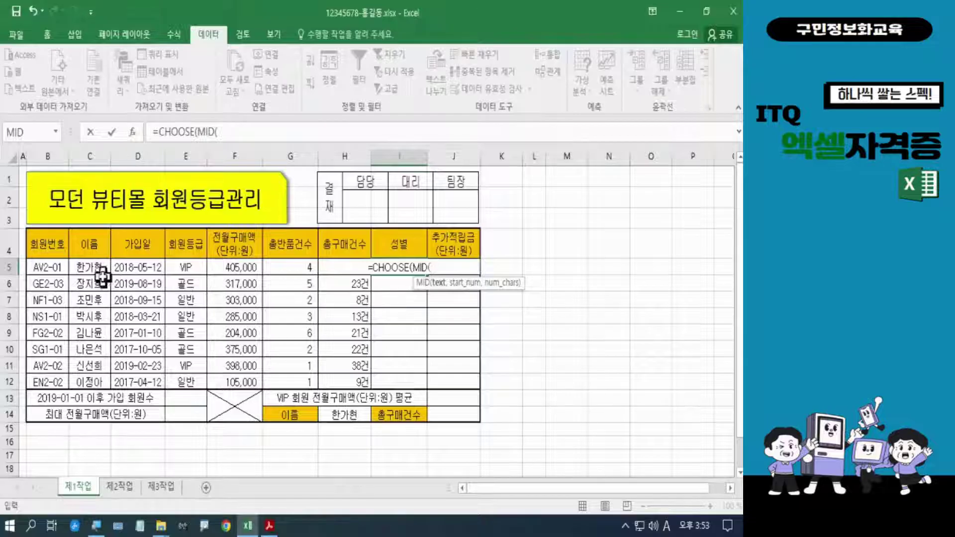
pyautogui.click(62, 271)
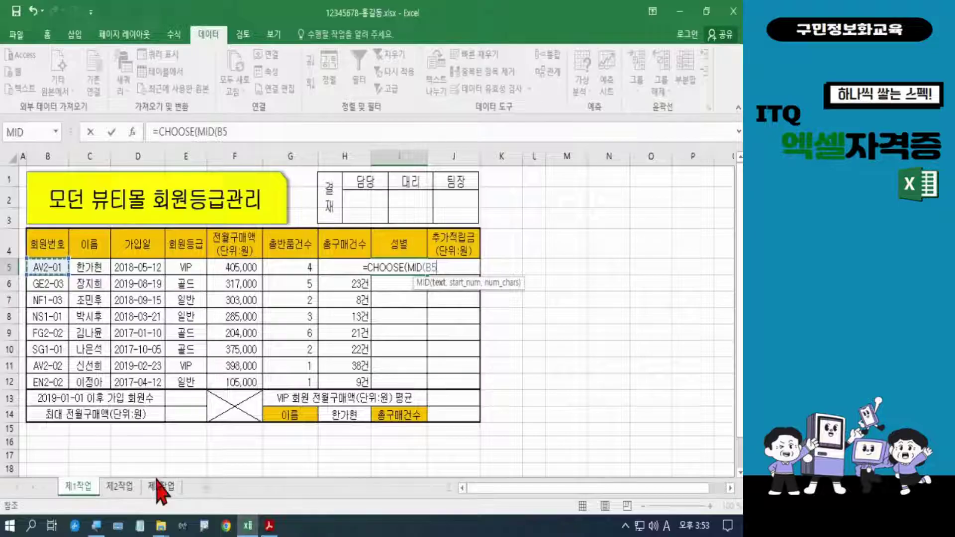
pyautogui.write(',')
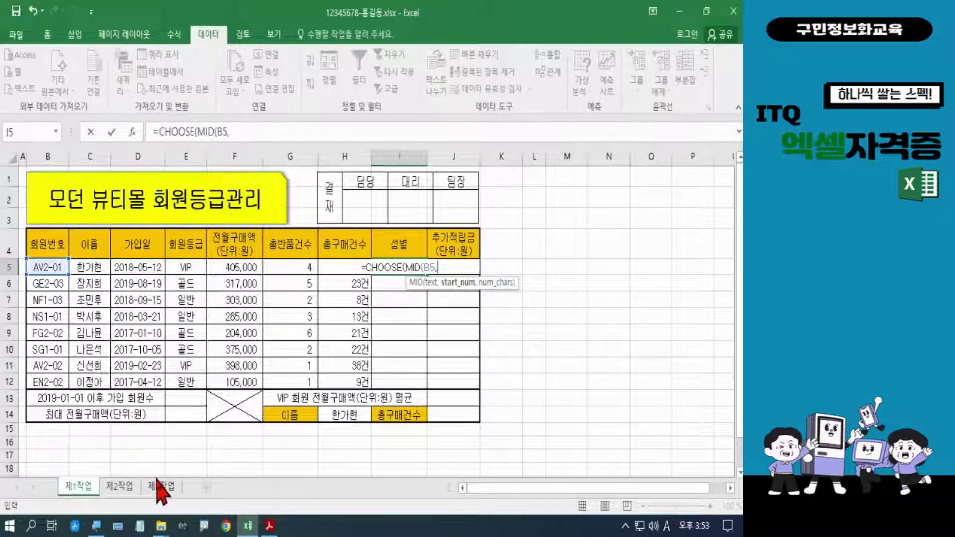
pyautogui.write('3')
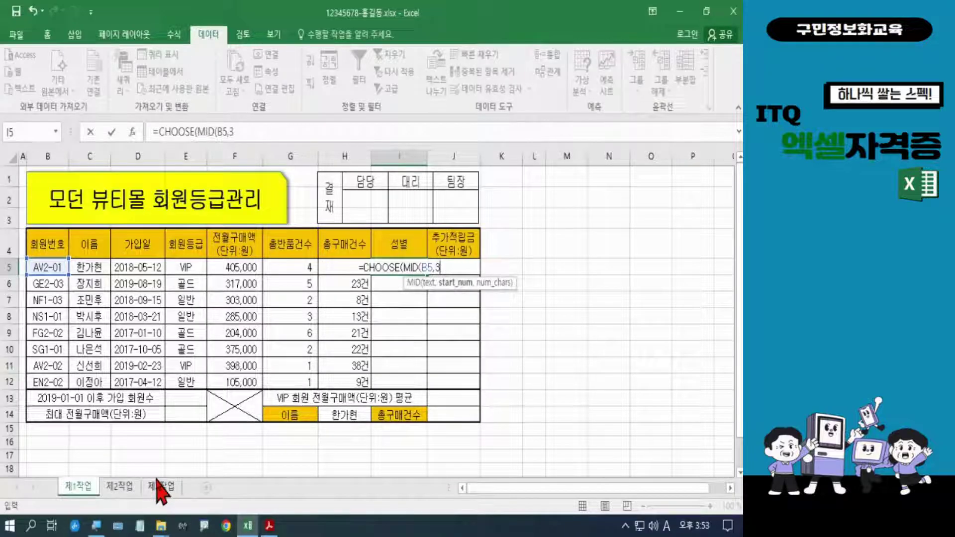
pyautogui.write(',1')
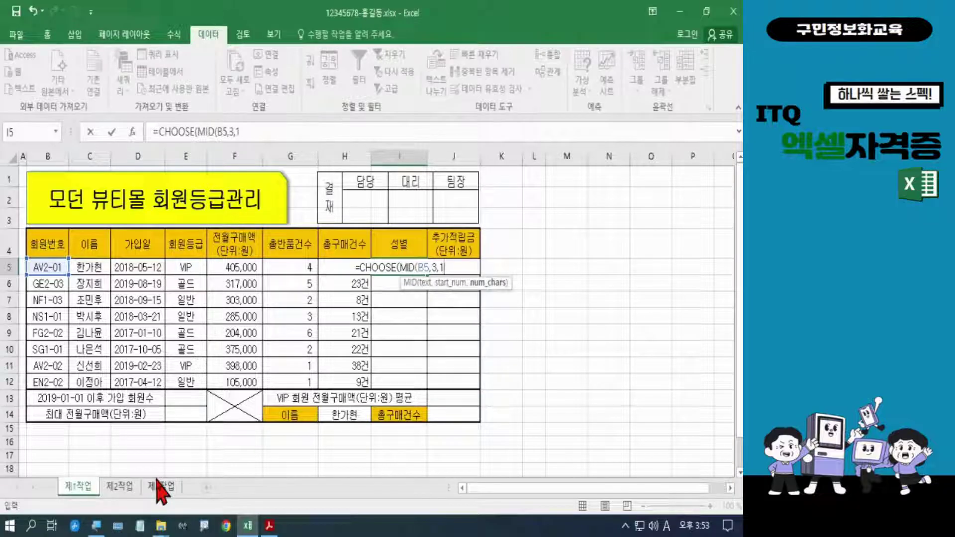
pyautogui.write(')')
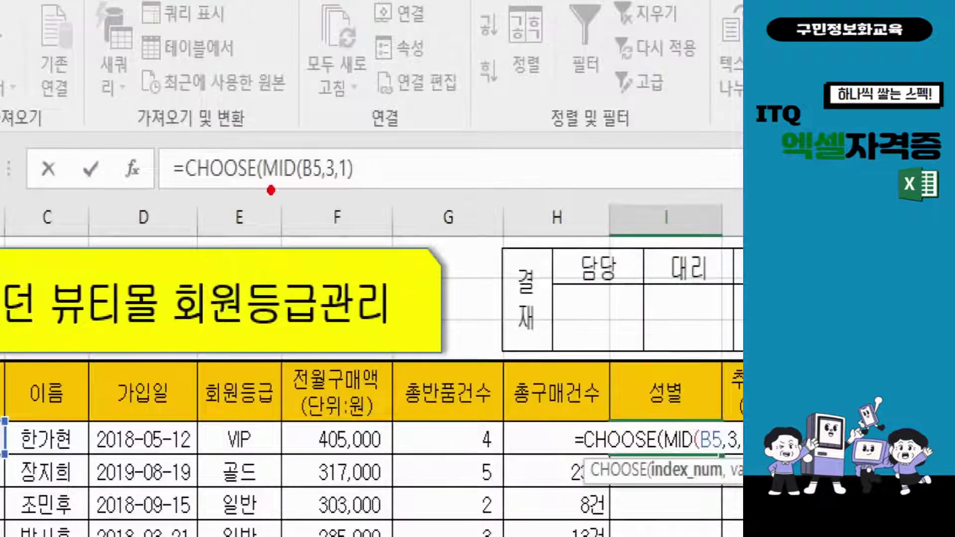
pyautogui.moveTo(268, 192); pyautogui.dragTo(352, 181)
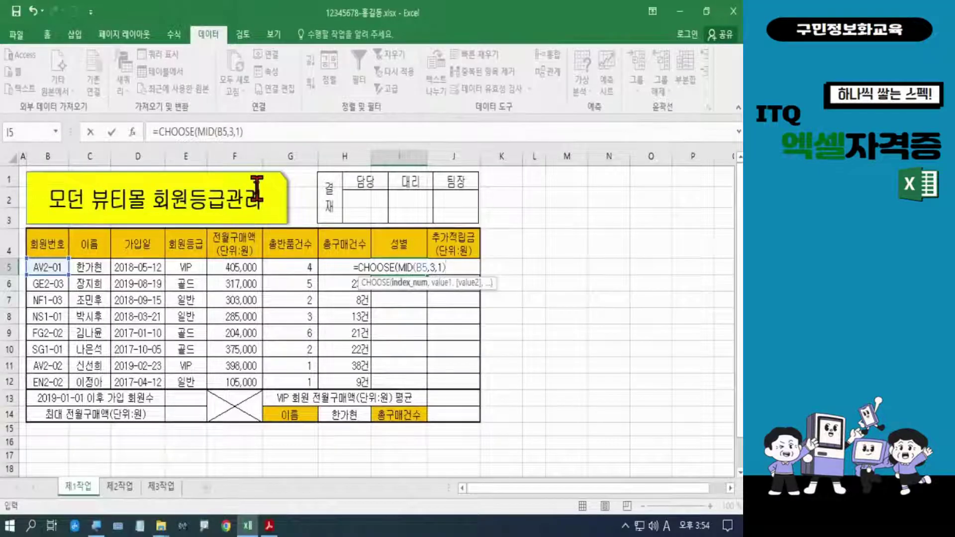
# Add "남성" and "여자" as the CHOOSE values and enter the completed formula =CHOOSE(MID(B5,3,1),"남성","여자") in I5
pyautogui.write(',')
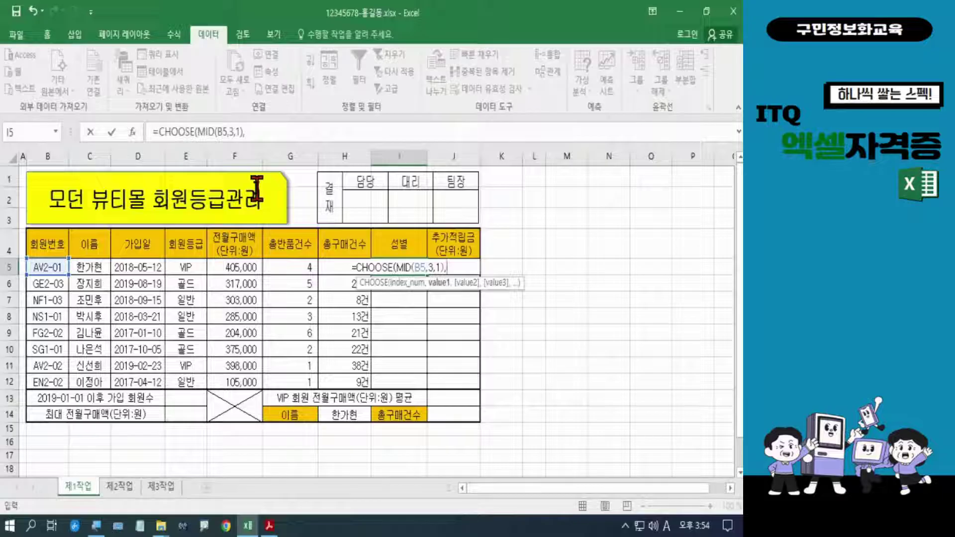
pyautogui.write('"')
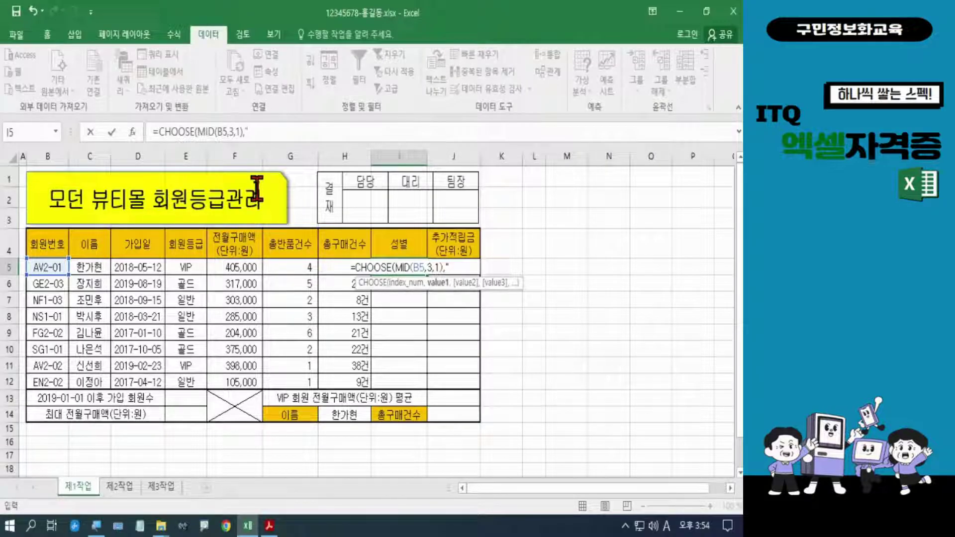
pyautogui.press('Hangul')
pyautogui.write('남서')
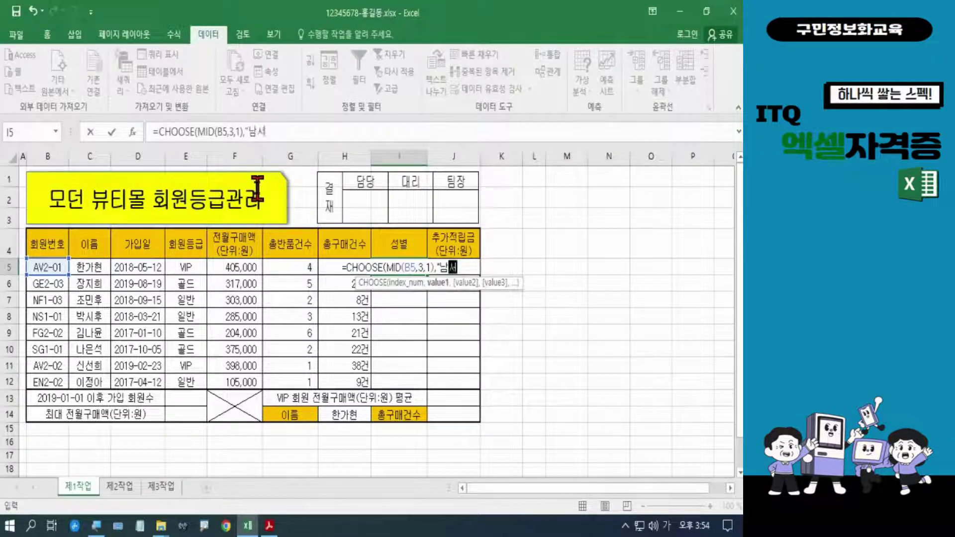
pyautogui.write('ㅇ"')
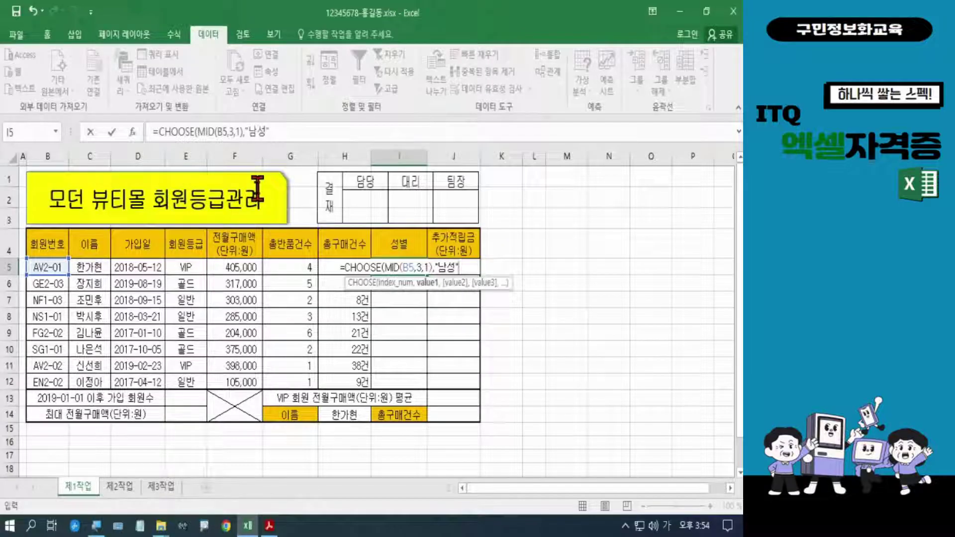
pyautogui.write(',')
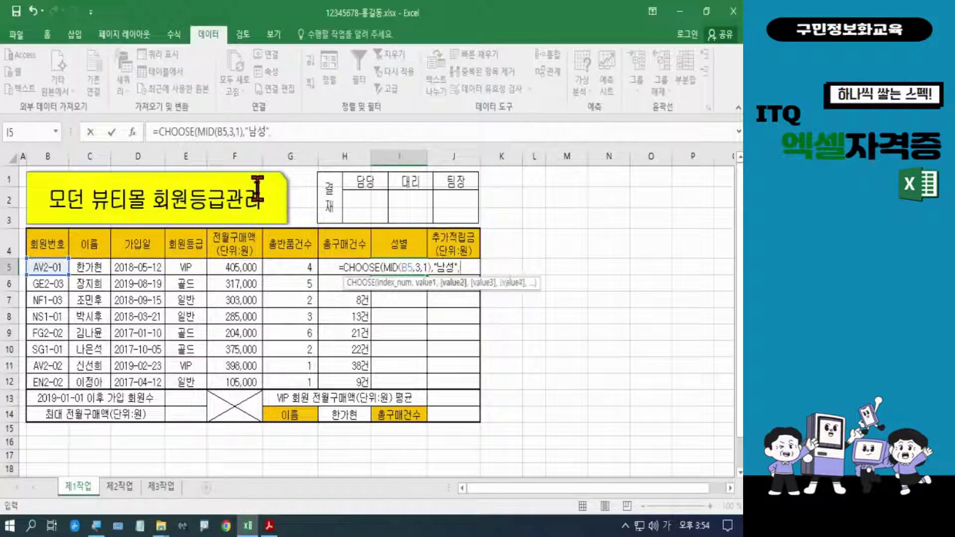
pyautogui.write('"')
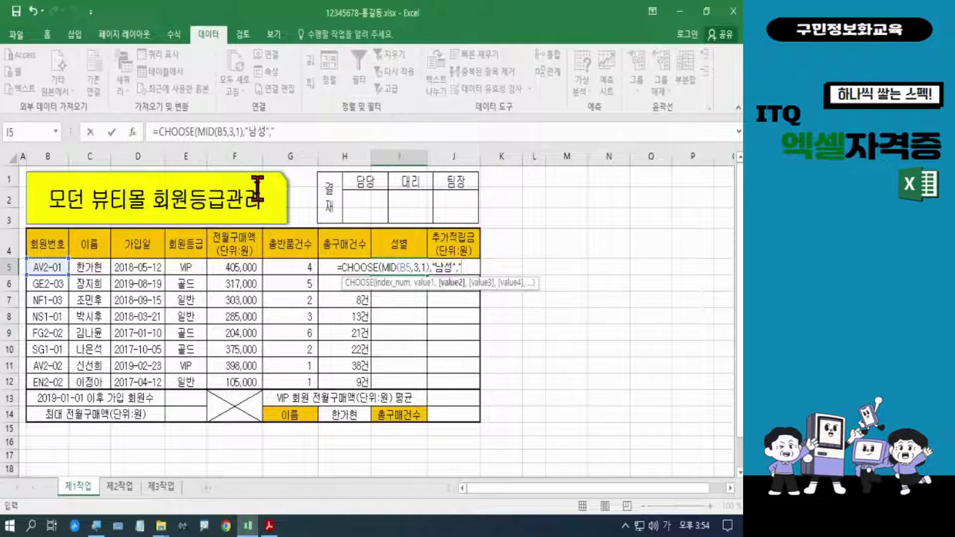
pyautogui.write('여자')
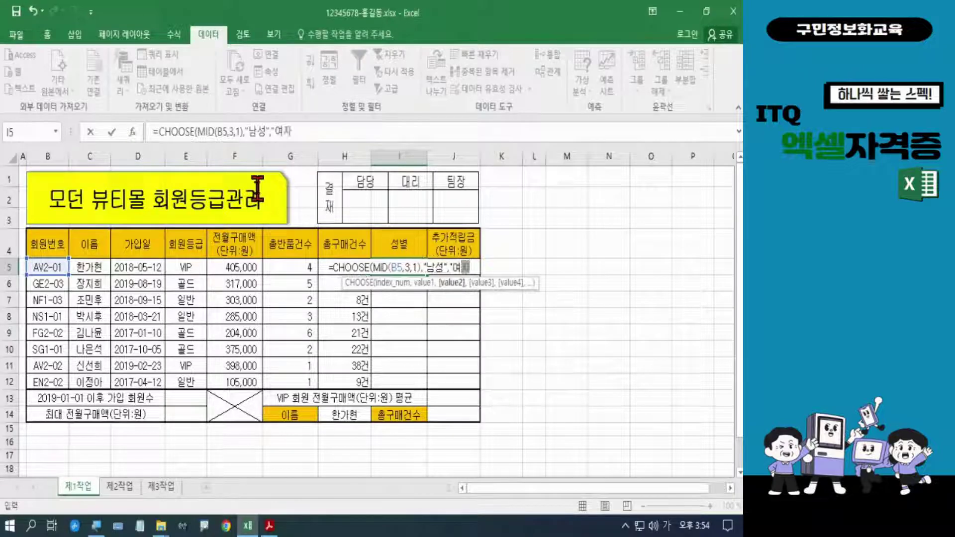
pyautogui.write('"')
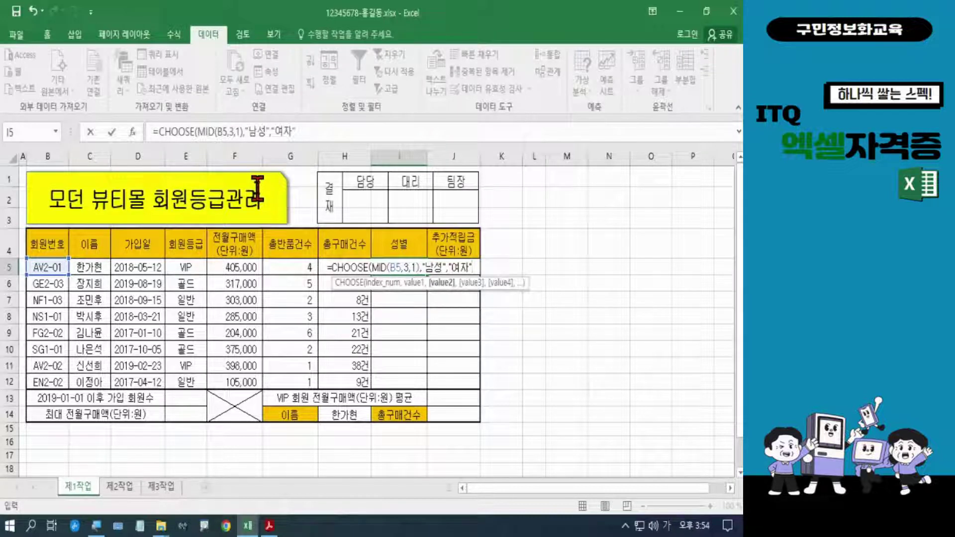
pyautogui.write(')')
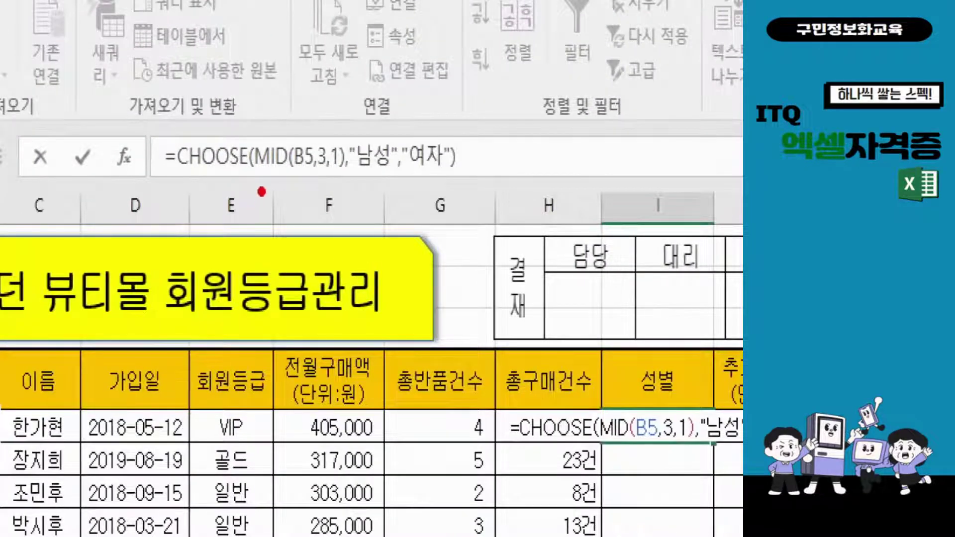
pyautogui.moveTo(252, 173)
pyautogui.mouseDown()
pyautogui.moveTo(333, 177)
pyautogui.moveTo(318, 235)
pyautogui.moveTo(371, 213)
pyautogui.moveTo(386, 175)
pyautogui.moveTo(363, 189)
pyautogui.moveTo(402, 215)
pyautogui.mouseUp()
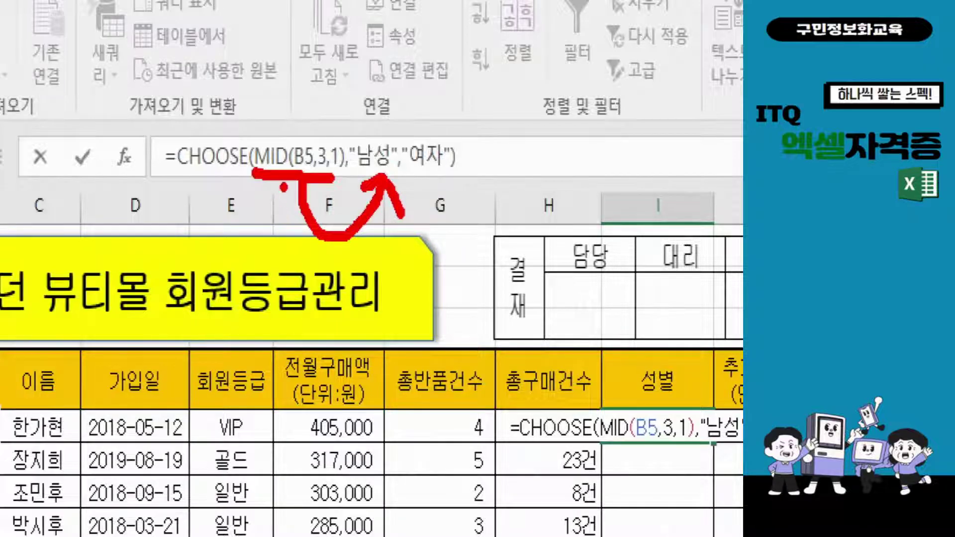
pyautogui.moveTo(284, 187)
pyautogui.mouseDown()
pyautogui.moveTo(275, 207)
pyautogui.moveTo(295, 298)
pyautogui.moveTo(373, 304)
pyautogui.moveTo(431, 219)
pyautogui.moveTo(433, 175)
pyautogui.moveTo(401, 198)
pyautogui.moveTo(455, 212)
pyautogui.mouseUp()
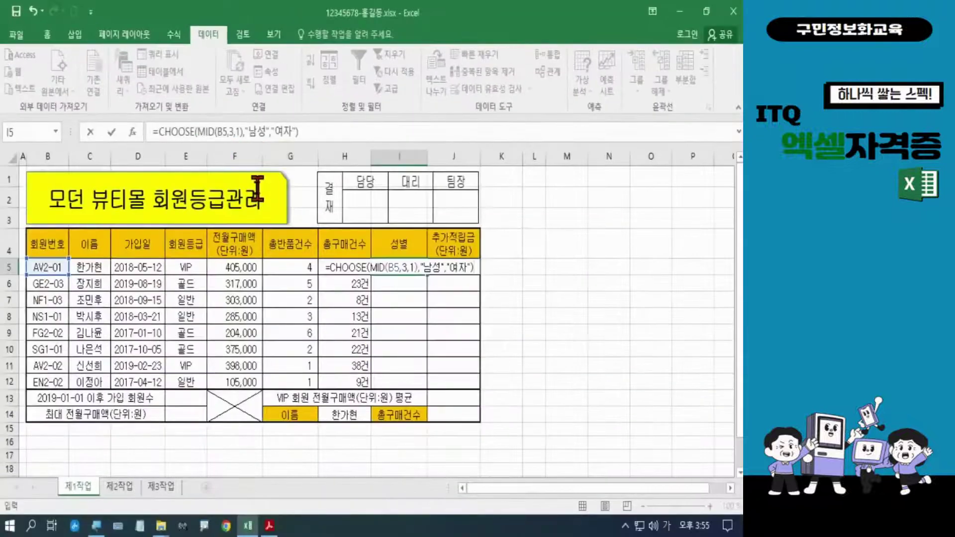
pyautogui.press('Return')
pyautogui.press('Return')
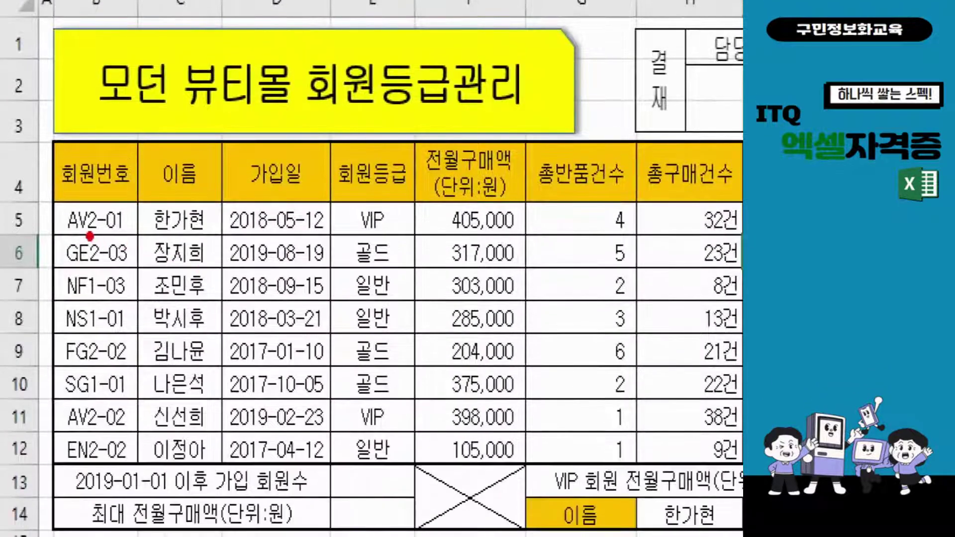
# Fill the CHOOSE formula from I5 down through I12 in the 성별 column without copying the cell formatting
pyautogui.moveTo(102, 233); pyautogui.dragTo(71, 230)
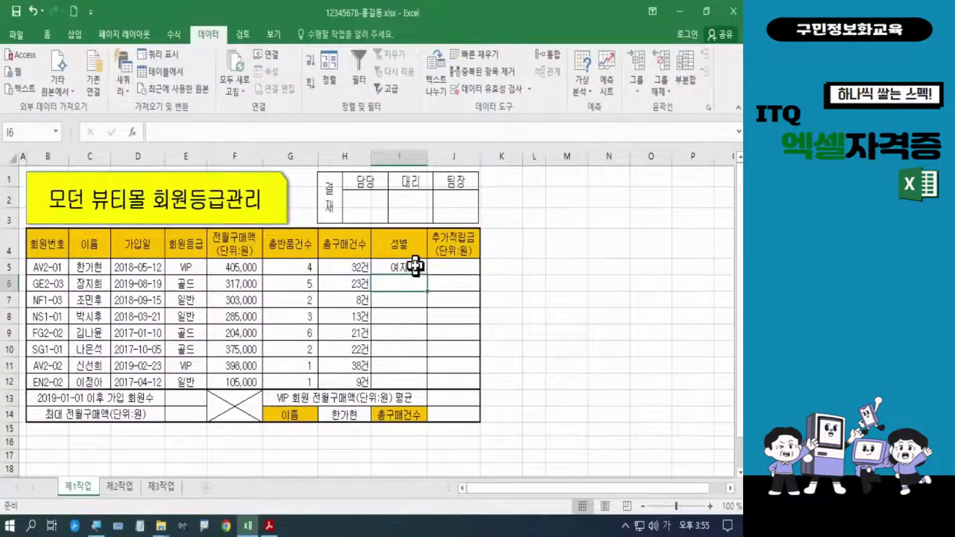
pyautogui.click(415, 266)
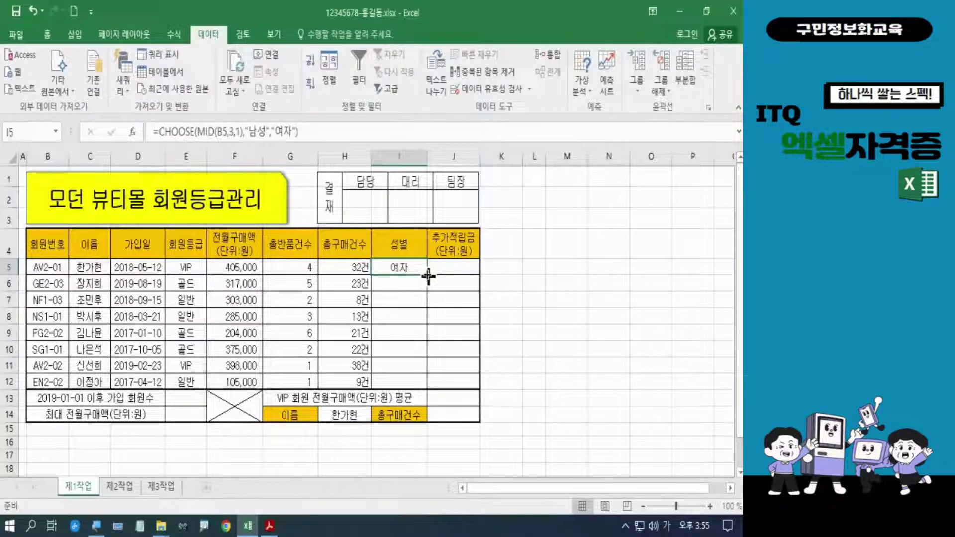
pyautogui.moveTo(427, 276); pyautogui.dragTo(422, 386)
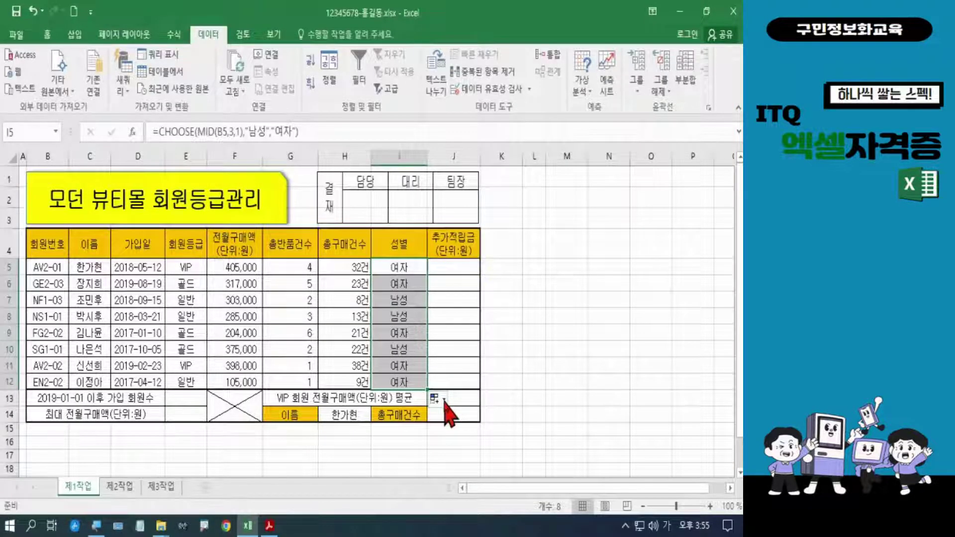
pyautogui.click(444, 399)
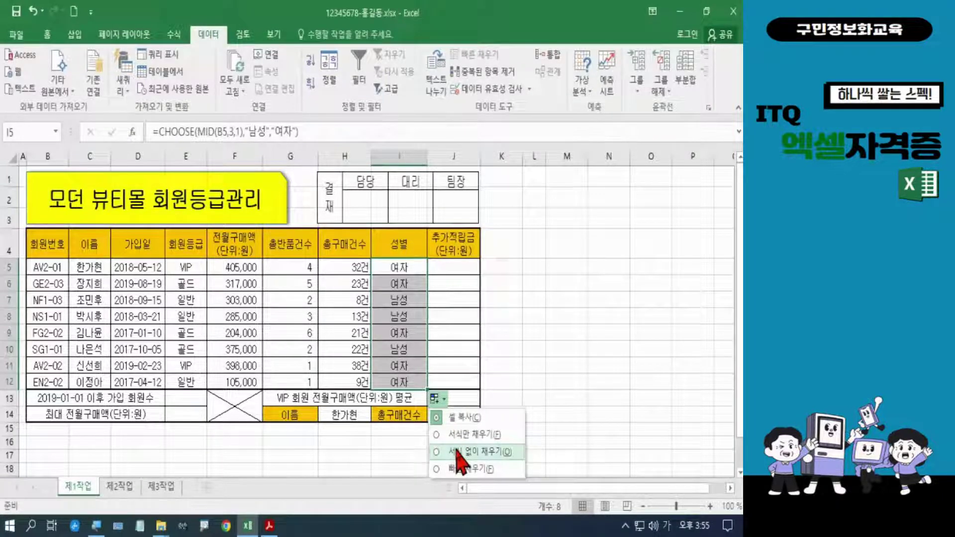
pyautogui.click(457, 451)
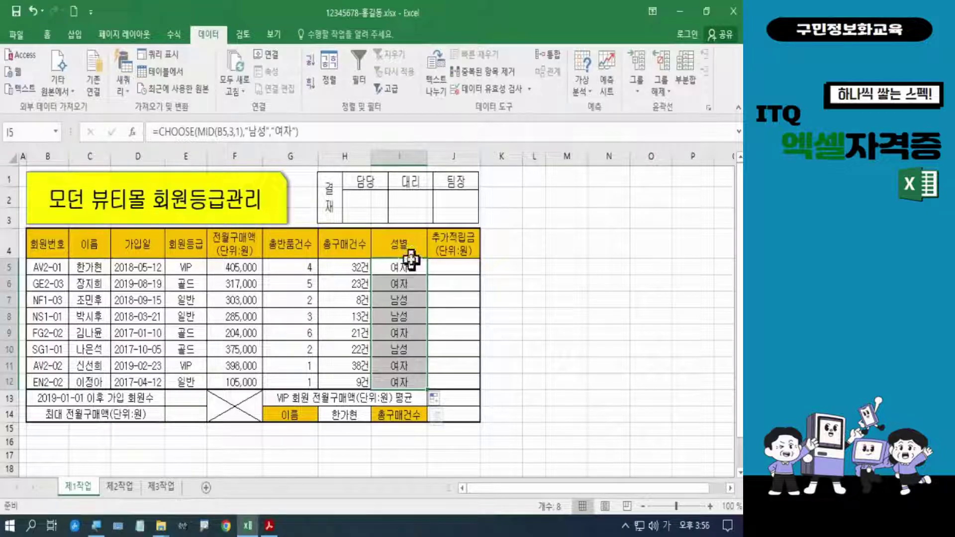
pyautogui.click(555, 379)
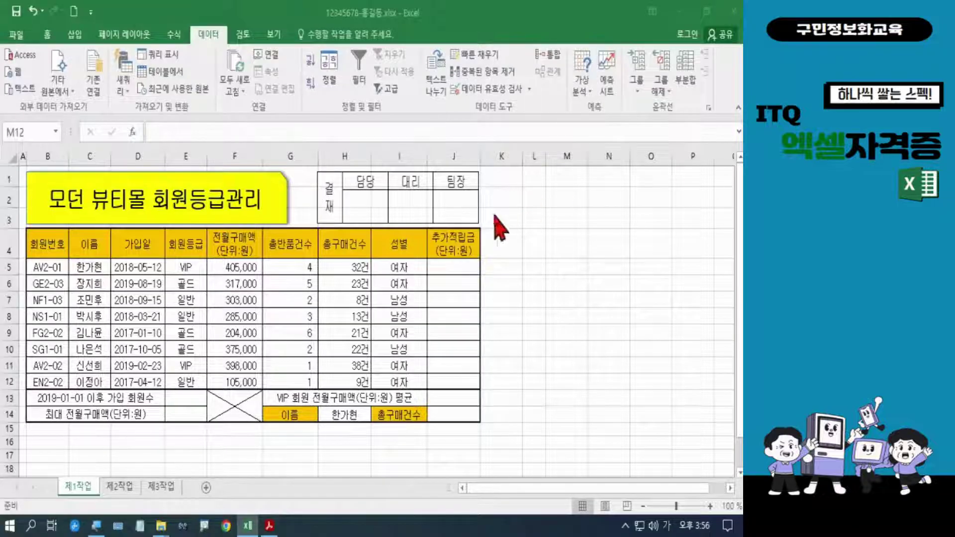
pyautogui.click(407, 268)
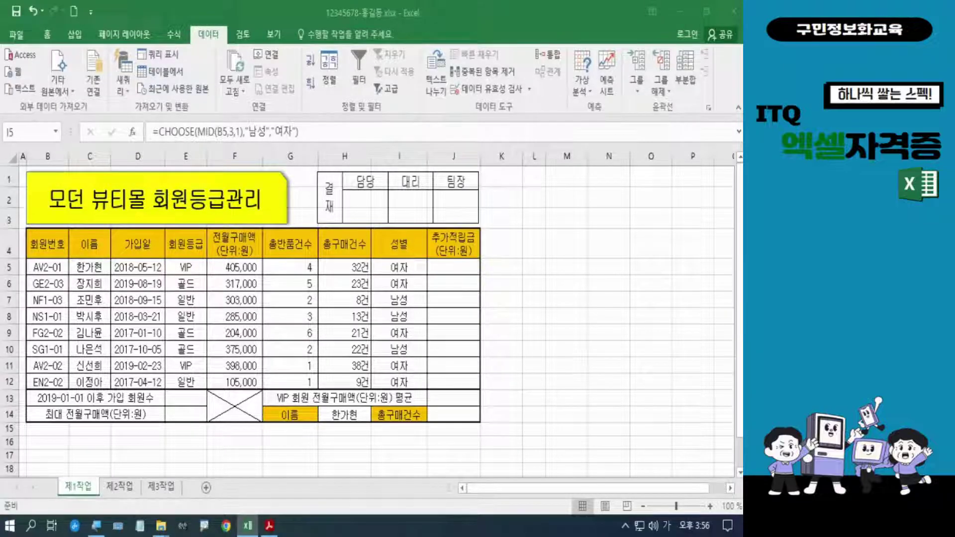
pyautogui.press('Hangul')
pyautogui.press('Hangul')
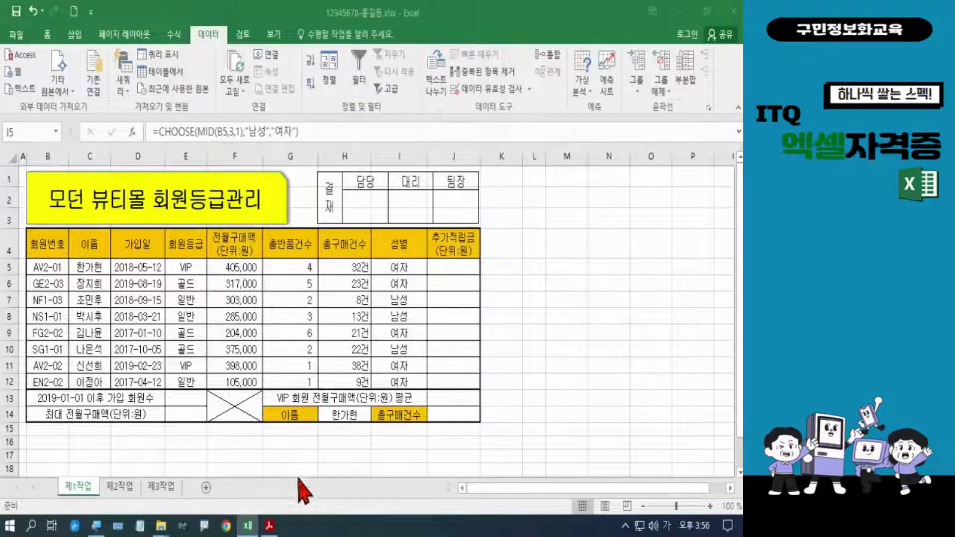
# Switch to Acrobat Reader and review condition (2) for the 추가적립금(단위:원) column, including its IF and AND requirements
pyautogui.click(269, 525)
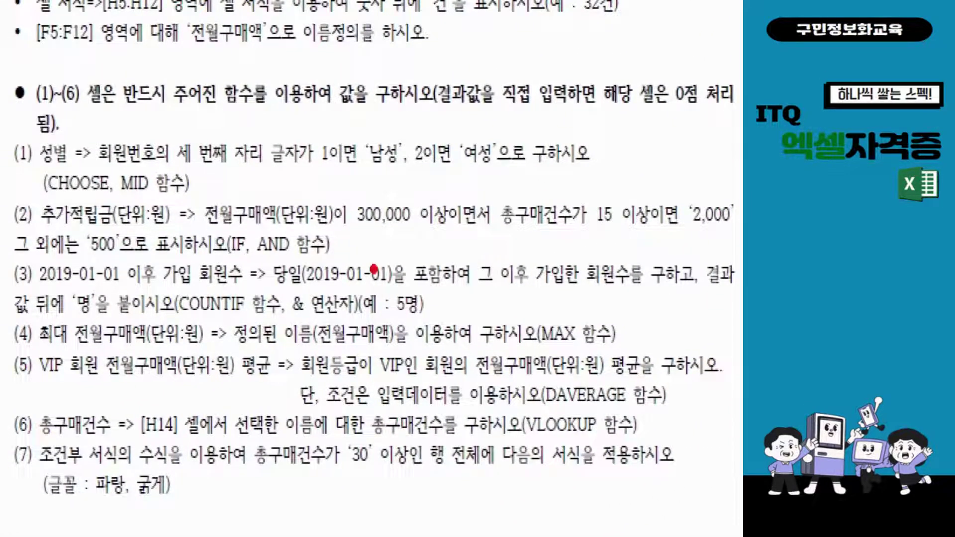
pyautogui.moveTo(40, 224); pyautogui.dragTo(494, 235)
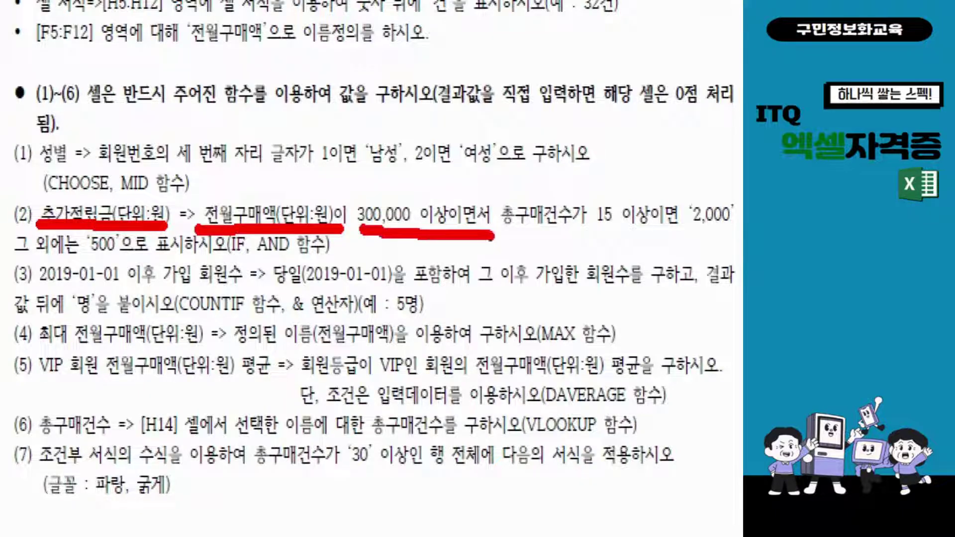
pyautogui.moveTo(493, 236); pyautogui.dragTo(495, 240)
pyautogui.moveTo(499, 231); pyautogui.dragTo(675, 230)
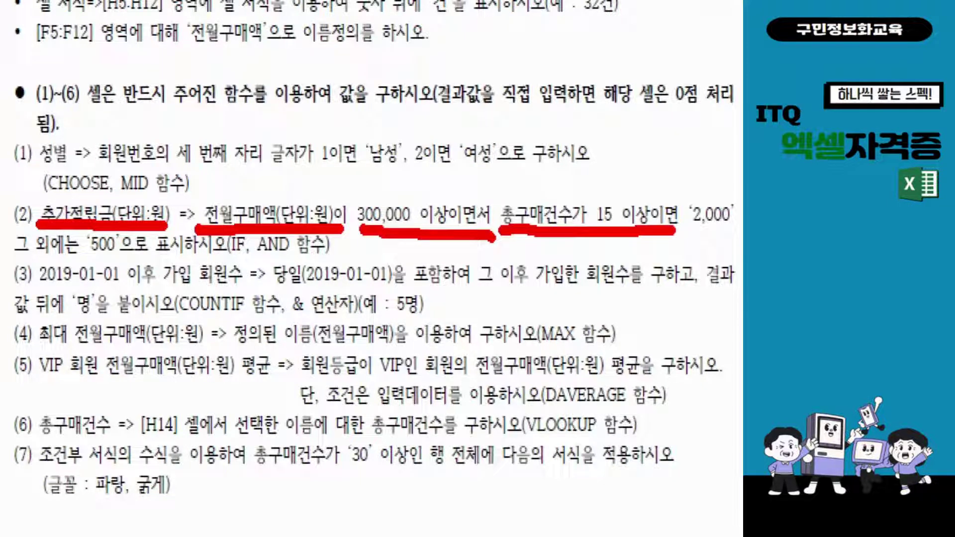
pyautogui.moveTo(410, 208)
pyautogui.mouseDown()
pyautogui.moveTo(413, 196)
pyautogui.moveTo(497, 169)
pyautogui.moveTo(542, 203)
pyautogui.mouseUp()
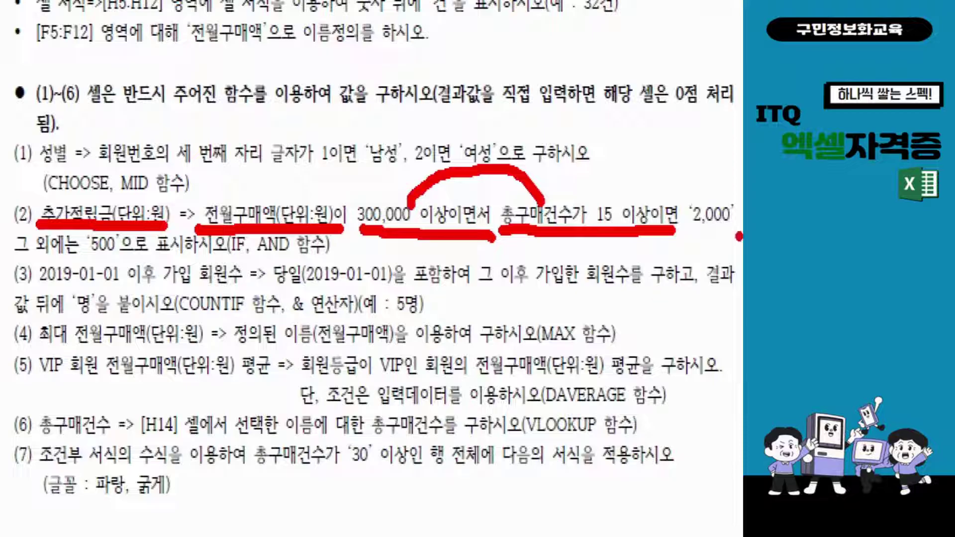
pyautogui.moveTo(692, 235); pyautogui.dragTo(727, 230)
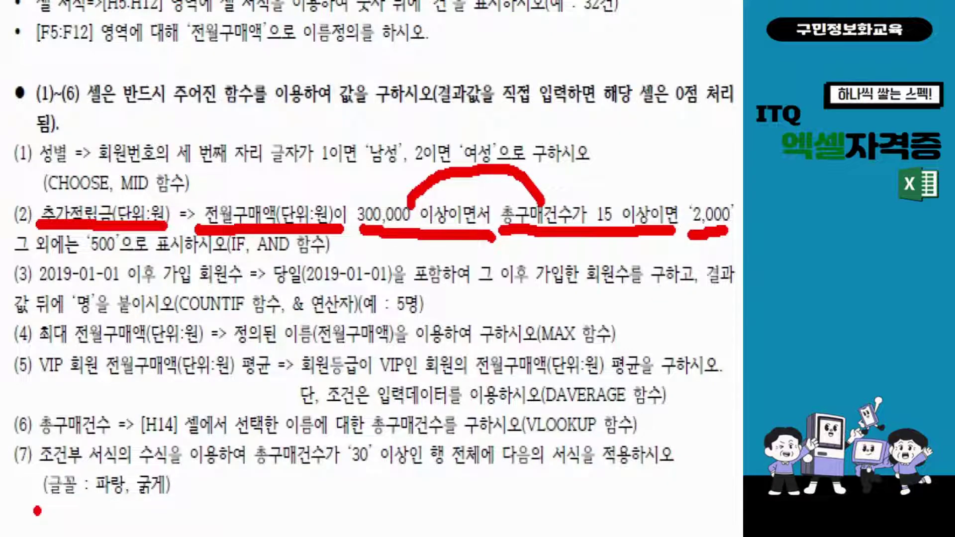
pyautogui.moveTo(86, 259); pyautogui.dragTo(124, 254)
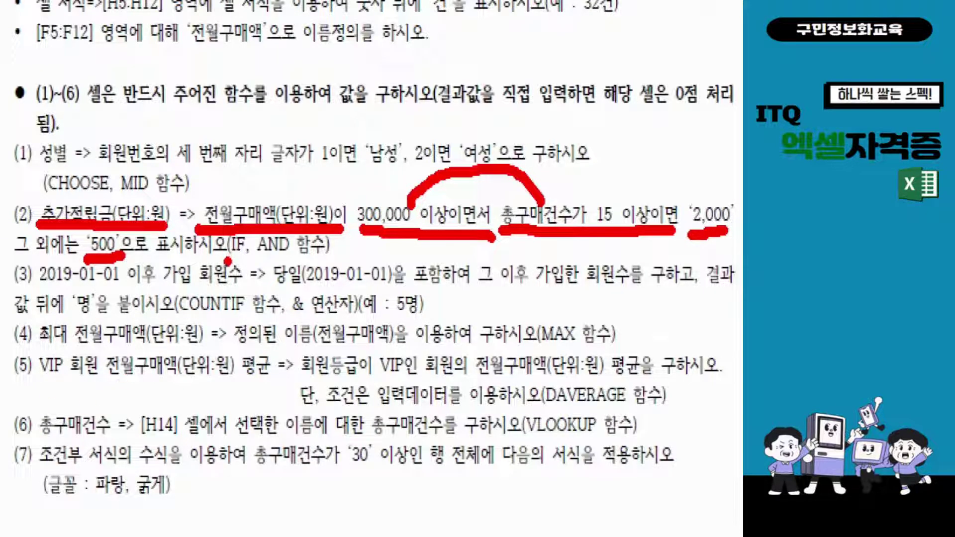
pyautogui.moveTo(227, 261); pyautogui.dragTo(315, 257)
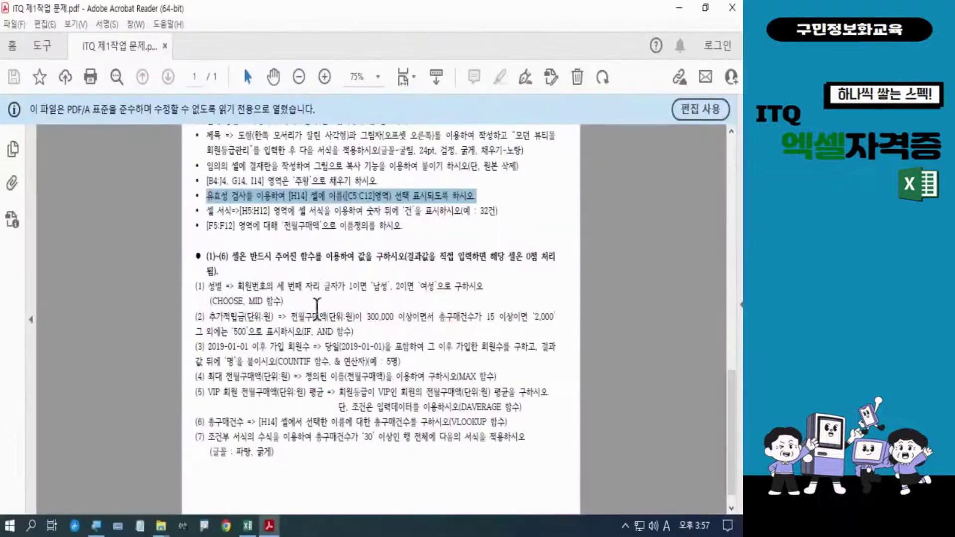
pyautogui.moveTo(210, 316); pyautogui.dragTo(352, 332)
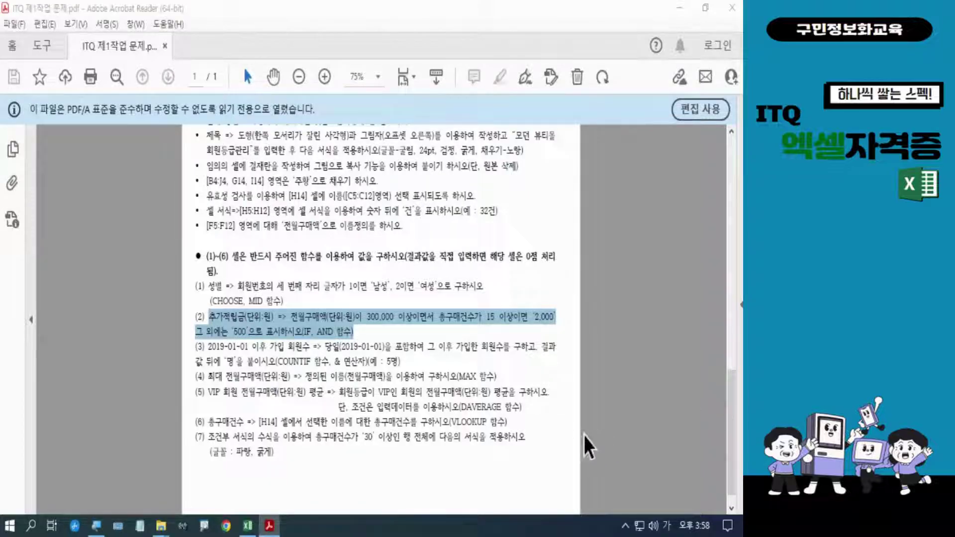
# Switch back to Excel and begin an IF formula in cell J5, the first row of the 추가적립금 column
pyautogui.click(247, 526)
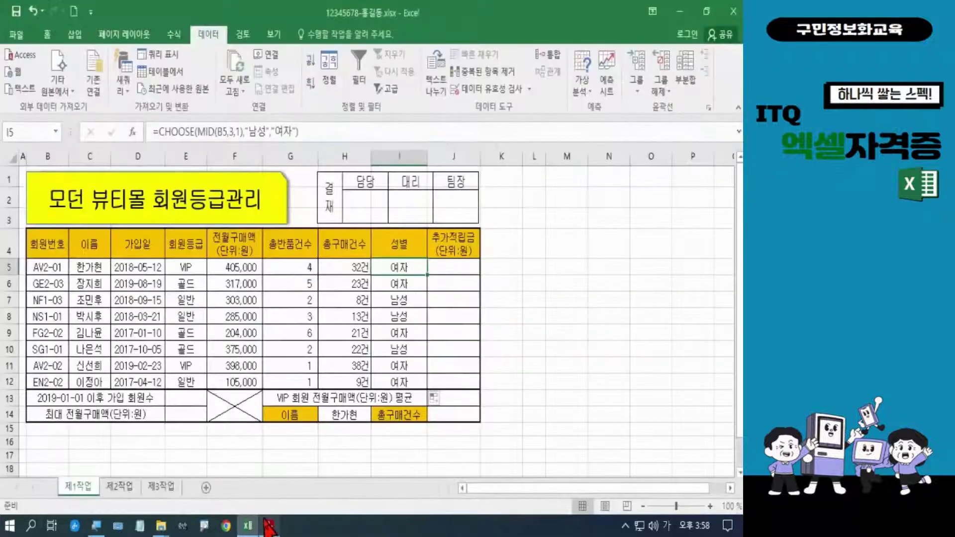
pyautogui.moveTo(269, 526)
pyautogui.click(449, 267)
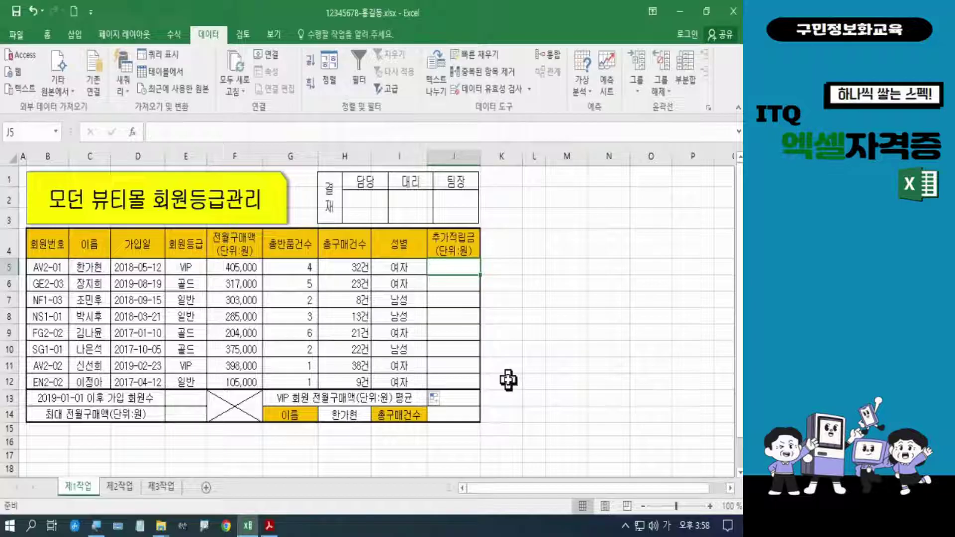
pyautogui.write('=')
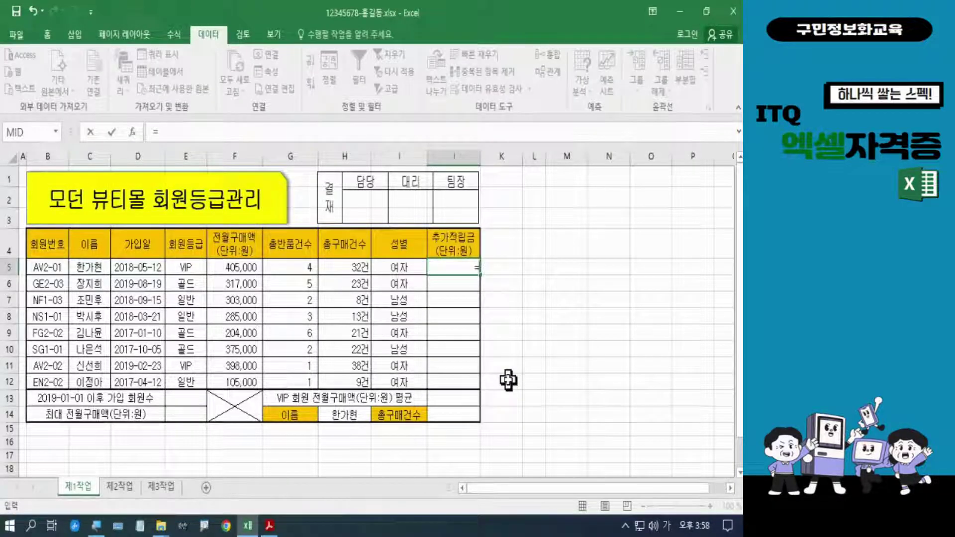
pyautogui.press('Hangul')
pyautogui.write('If')
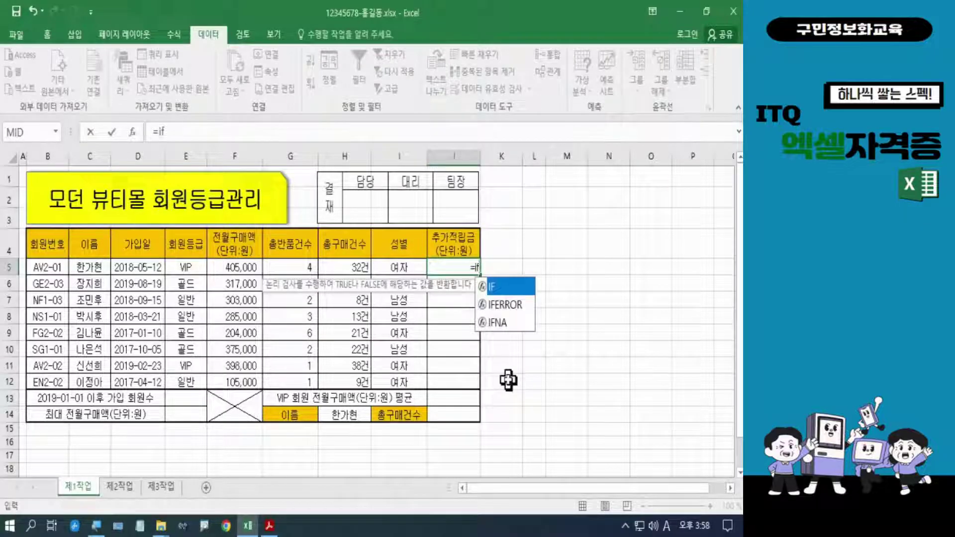
pyautogui.press('Tab')
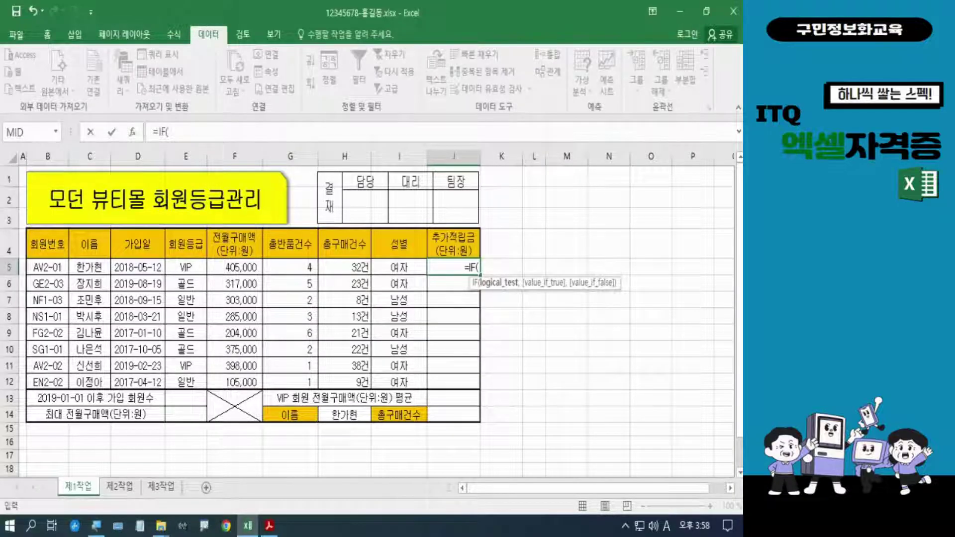
# Nest an AND function as the logical test of the IF formula, with F5>=300000 as its first condition
pyautogui.hotkey('alt', 'Tab')
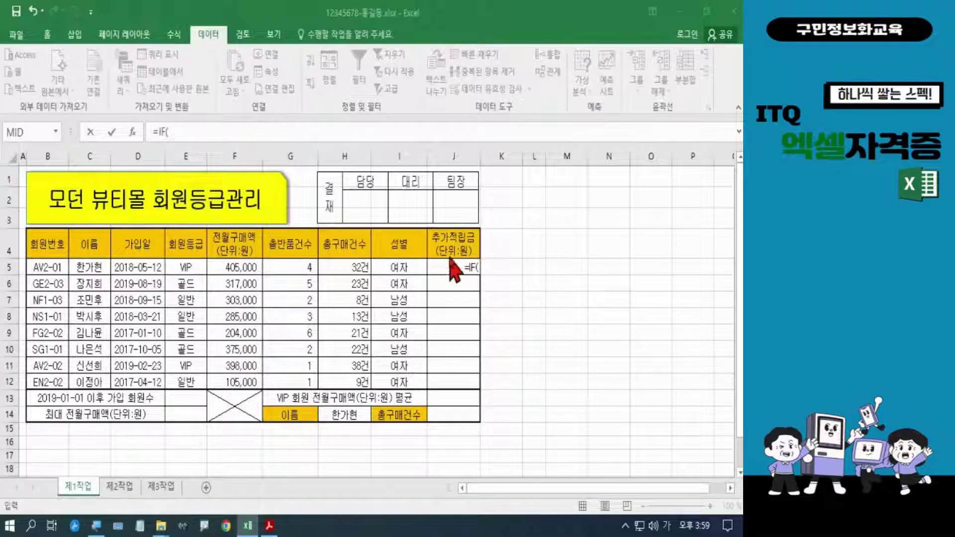
pyautogui.click(199, 125)
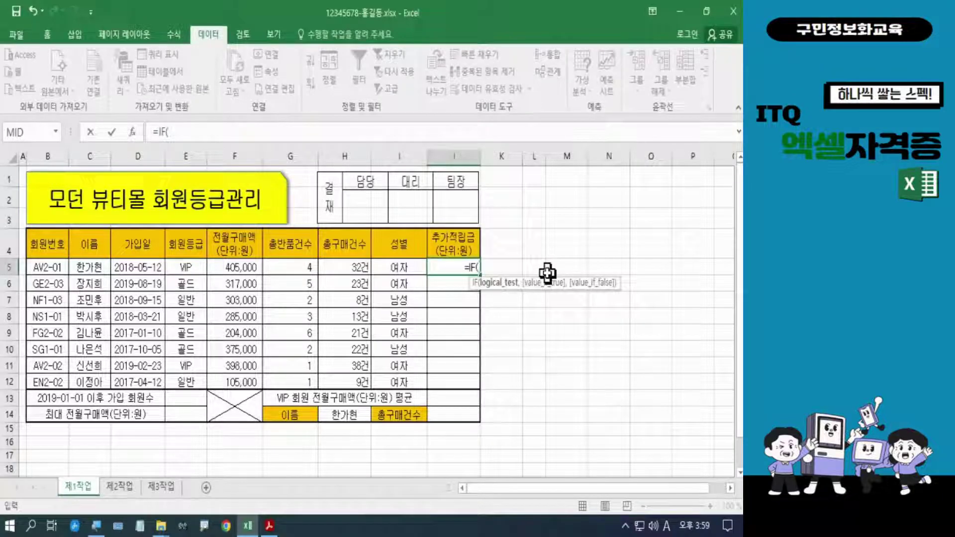
pyautogui.write('and')
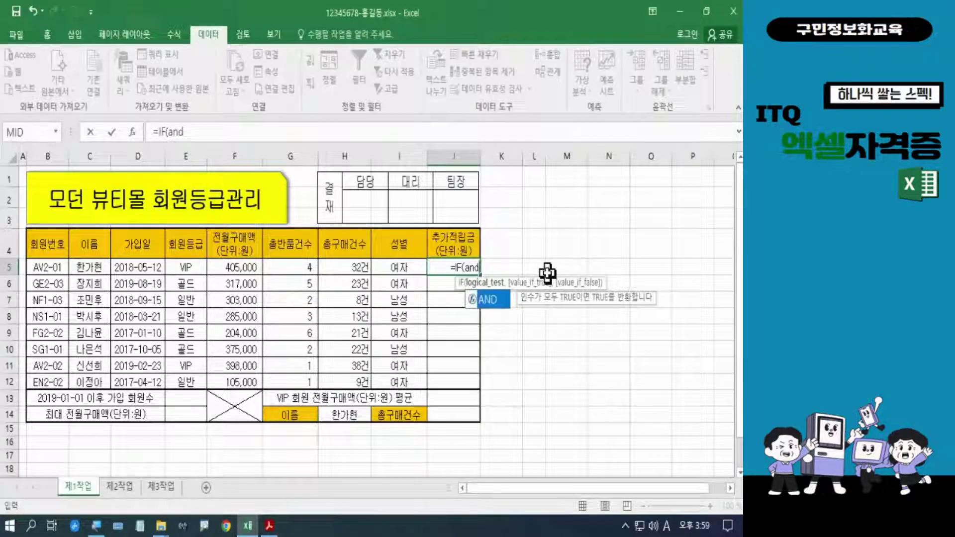
pyautogui.press('Tab')
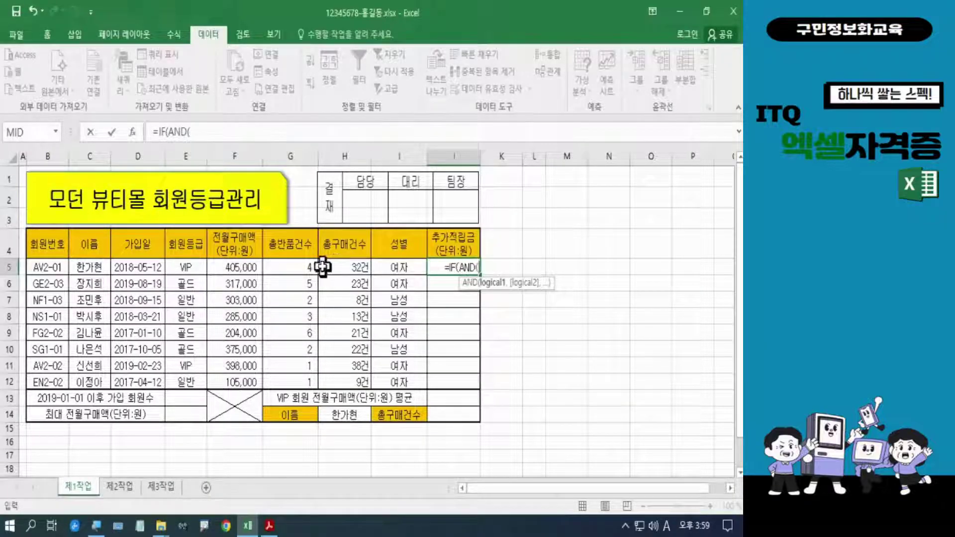
pyautogui.click(243, 267)
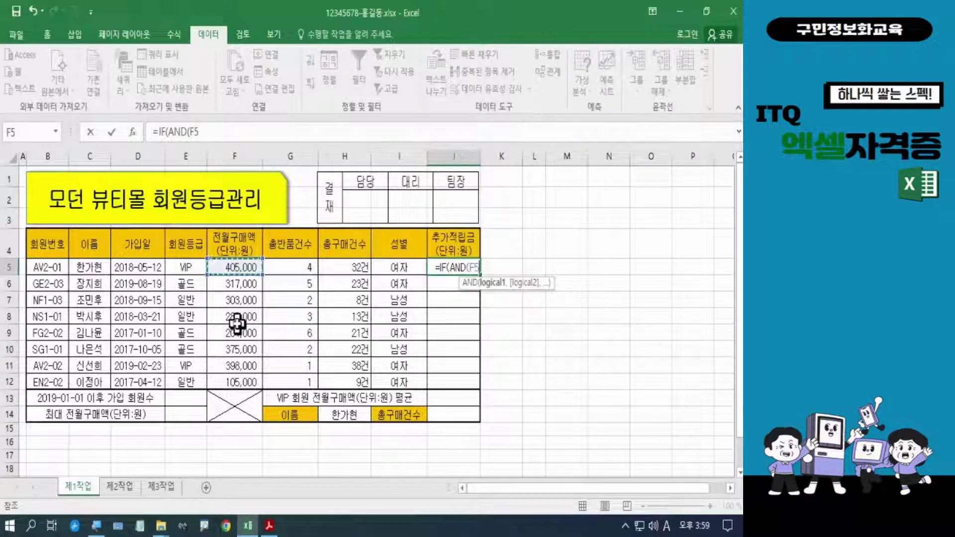
pyautogui.write('>')
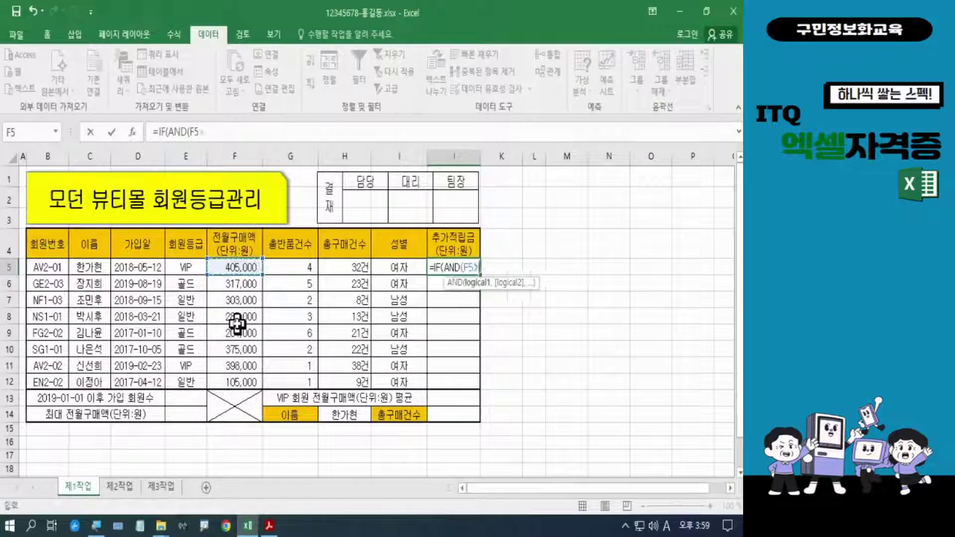
pyautogui.write('=')
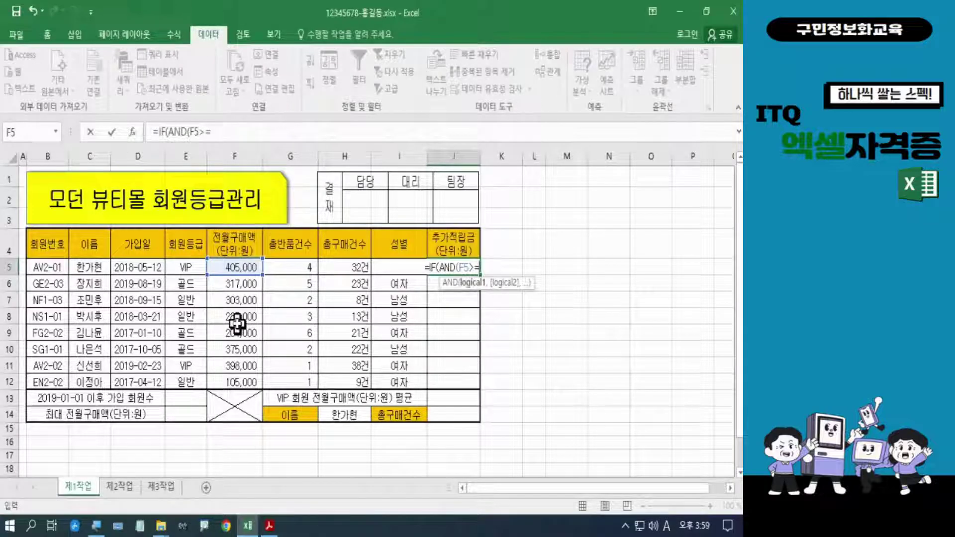
pyautogui.write('300000')
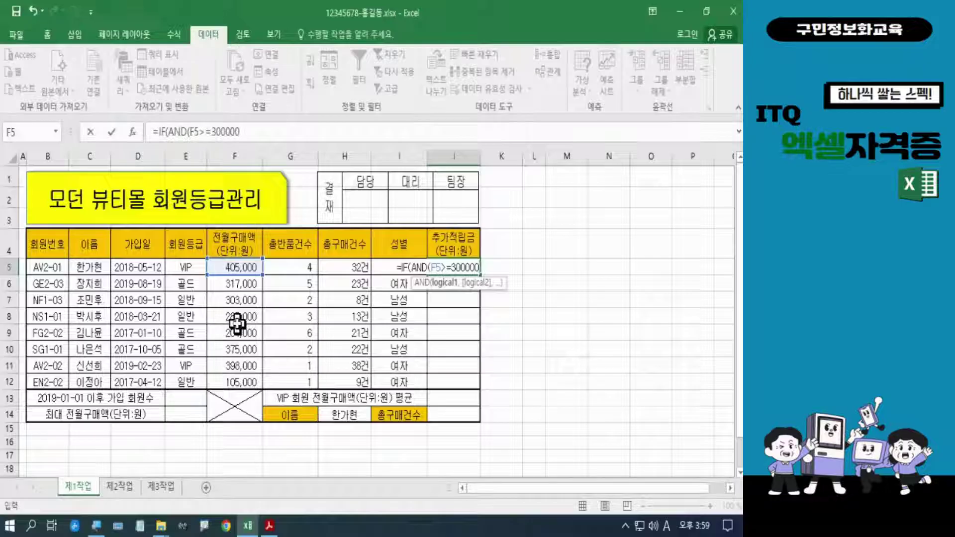
# Add H5>=15 as the second AND condition, close the AND function and continue to the IF formula's value-if-true argument
pyautogui.write(',')
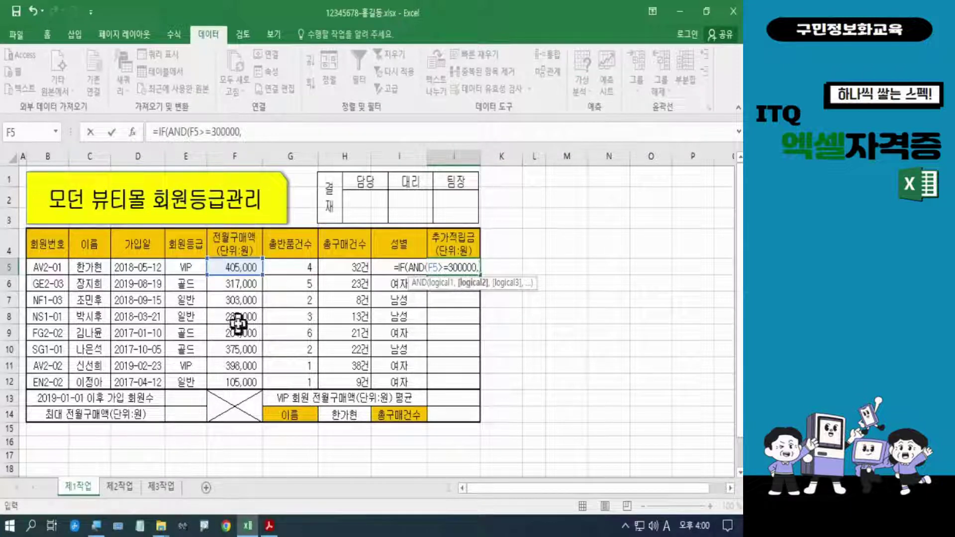
pyautogui.click(326, 267)
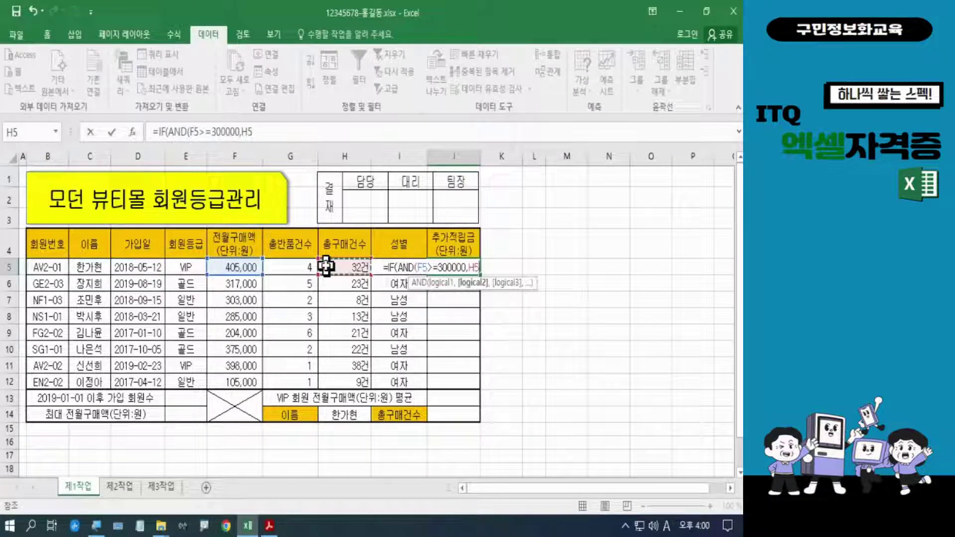
pyautogui.write('>=')
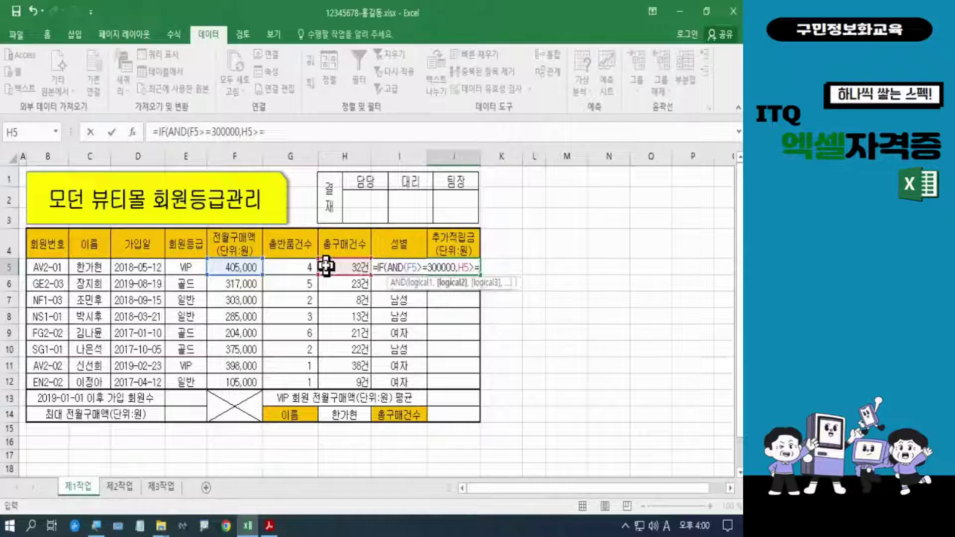
pyautogui.write('15')
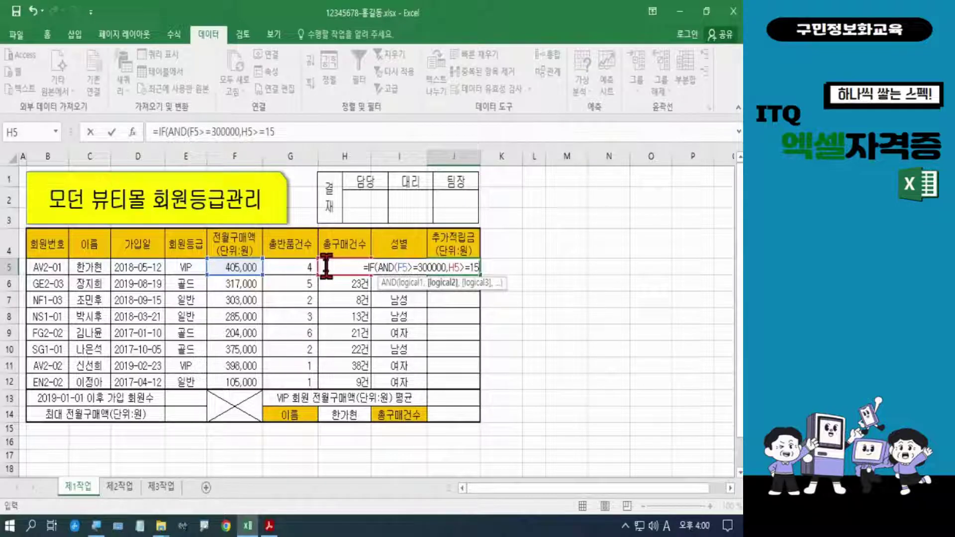
pyautogui.write(')')
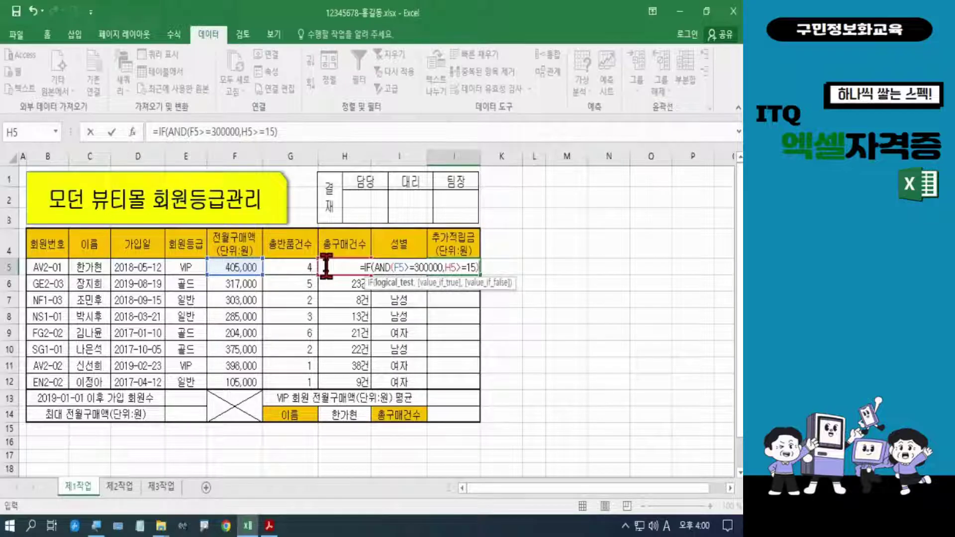
pyautogui.write(',')
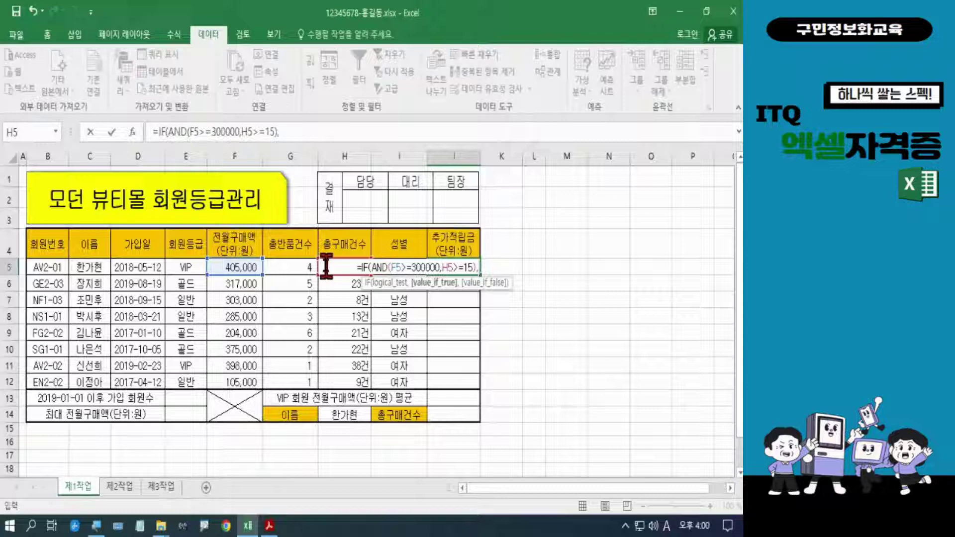
# Set the IF formula's value-if-true to 2000 and value-if-false to 500, and close the IF function's parenthesis
pyautogui.write('2')
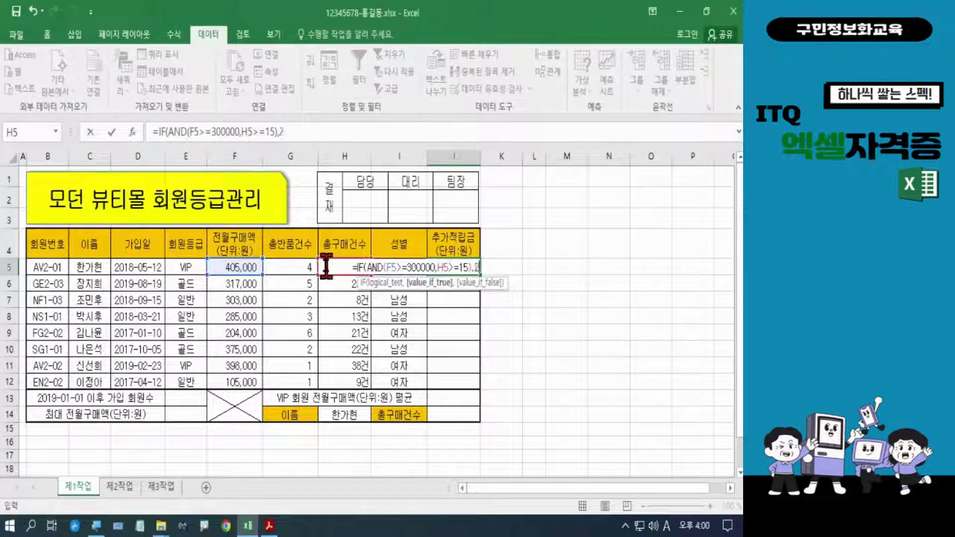
pyautogui.write('000')
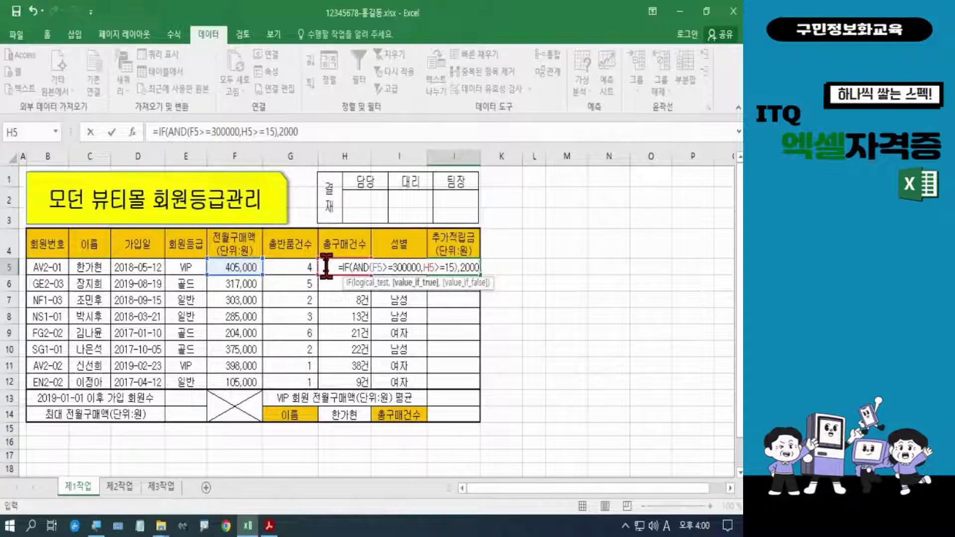
pyautogui.write(',')
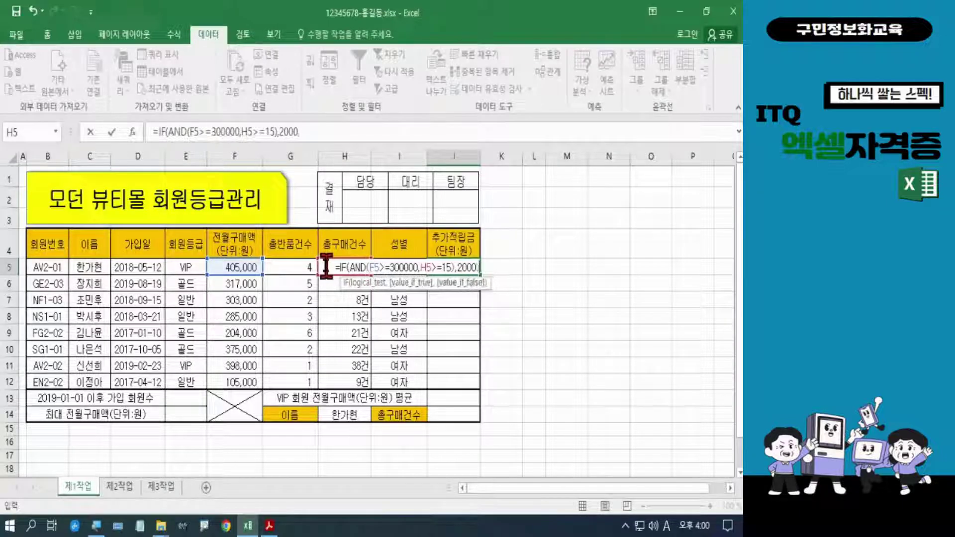
pyautogui.write('500')
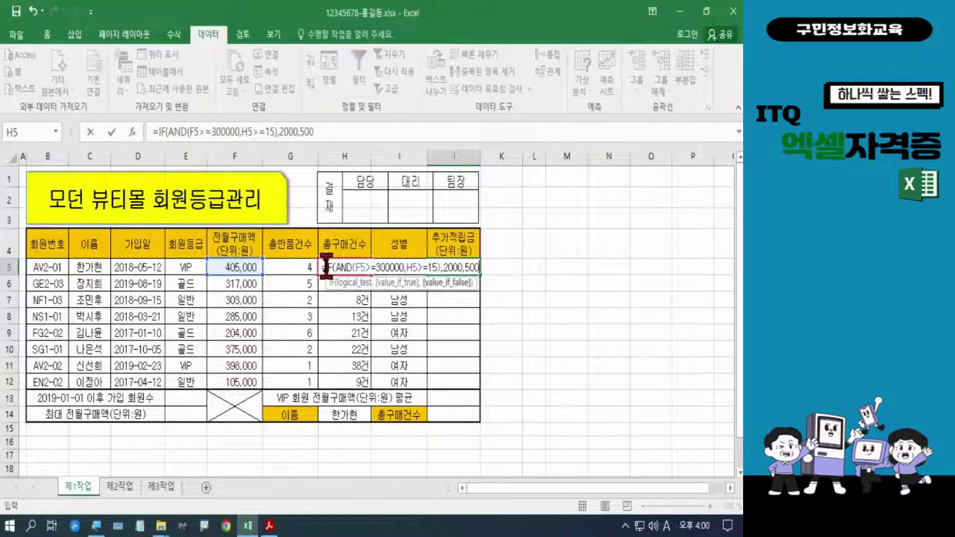
pyautogui.write(')')
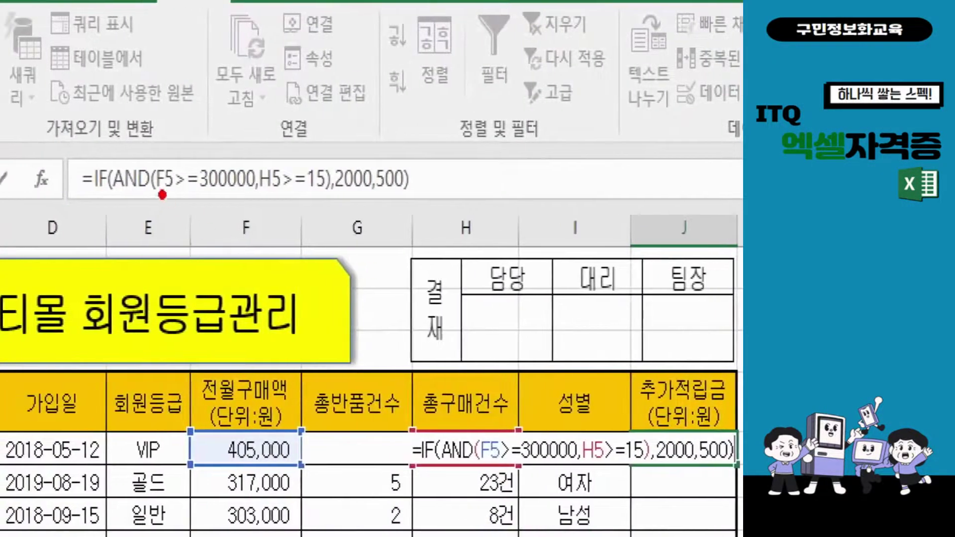
pyautogui.moveTo(155, 194); pyautogui.dragTo(250, 196)
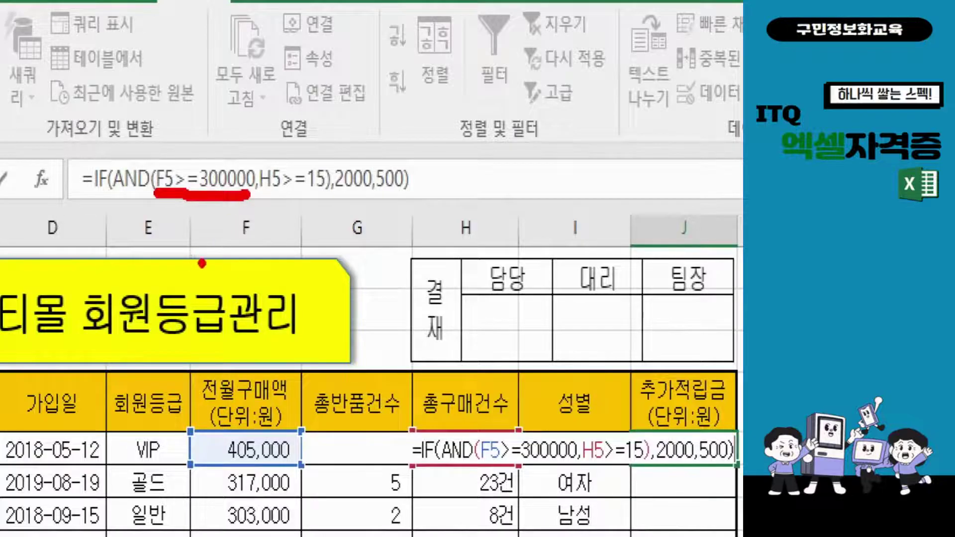
pyautogui.moveTo(264, 191); pyautogui.dragTo(321, 197)
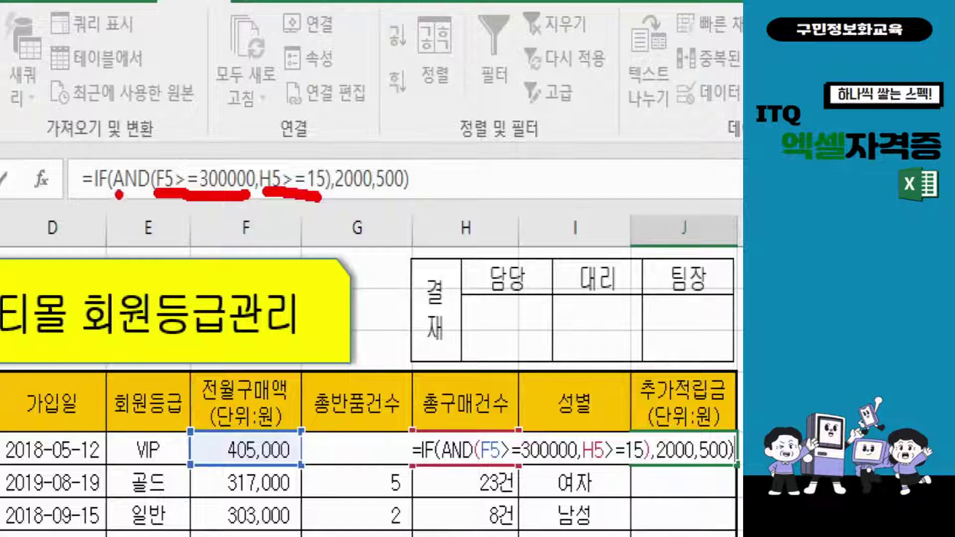
pyautogui.moveTo(115, 194); pyautogui.dragTo(151, 194)
pyautogui.moveTo(107, 205); pyautogui.dragTo(154, 205)
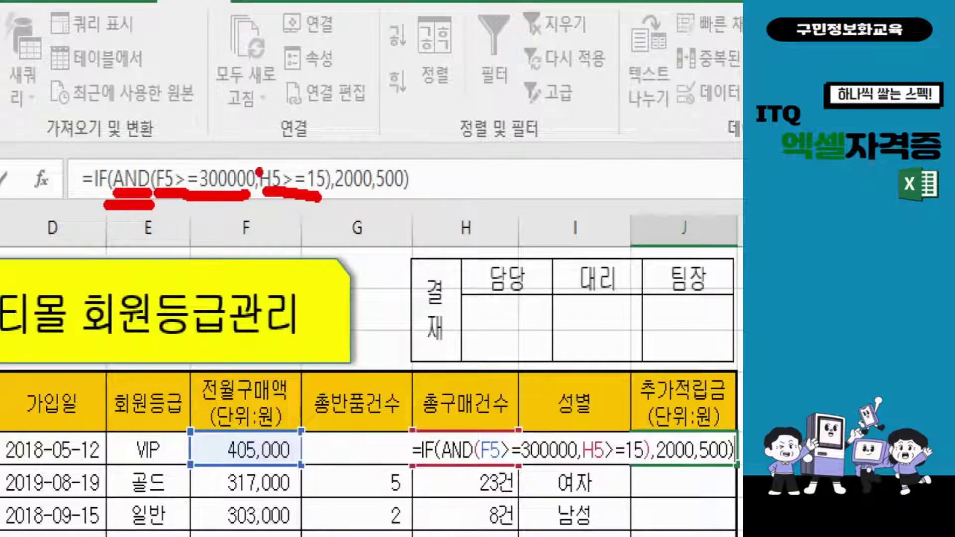
pyautogui.moveTo(258, 153)
pyautogui.mouseDown()
pyautogui.moveTo(342, 121)
pyautogui.moveTo(351, 162)
pyautogui.moveTo(370, 134)
pyautogui.mouseUp()
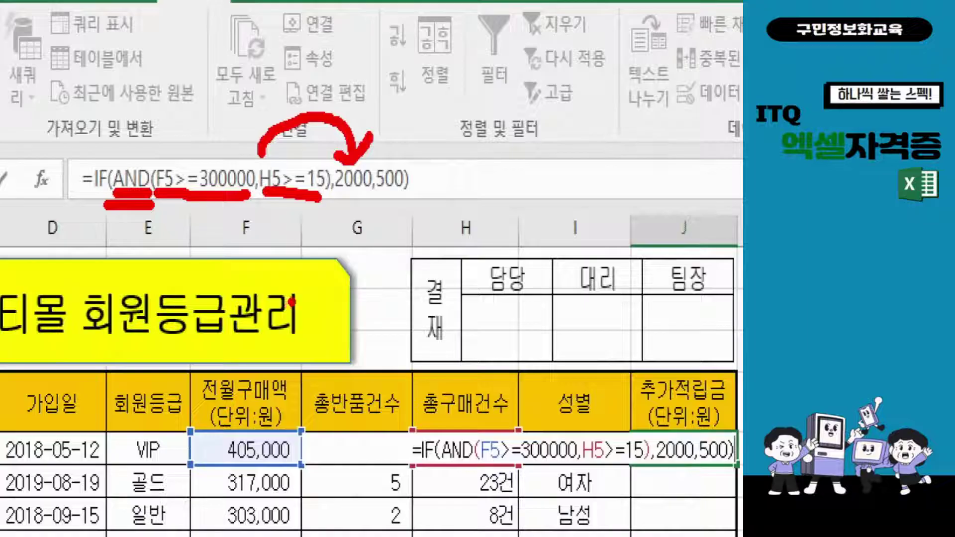
pyautogui.moveTo(374, 196); pyautogui.dragTo(407, 195)
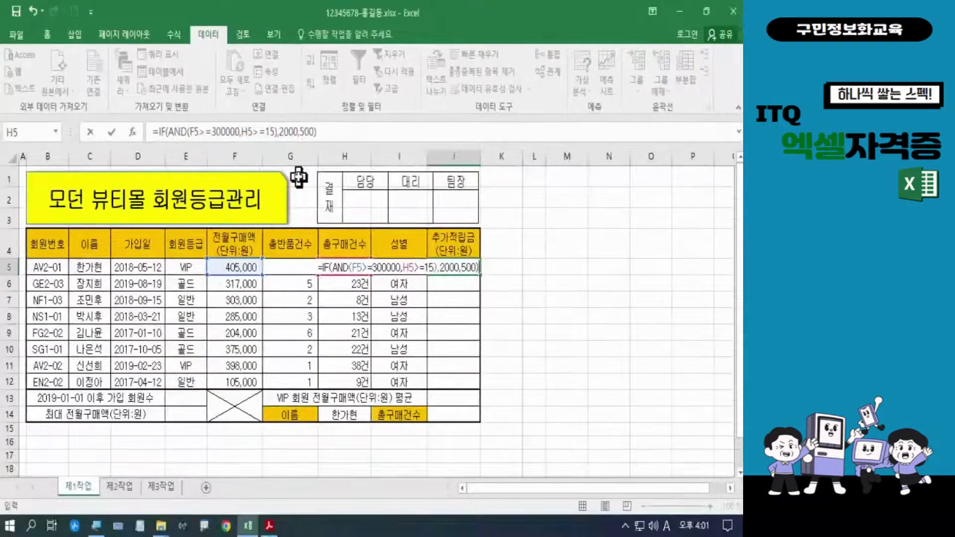
# Commit the IF formula in J5 and fill it down through J12 without copying the cell formatting
pyautogui.press('Return')
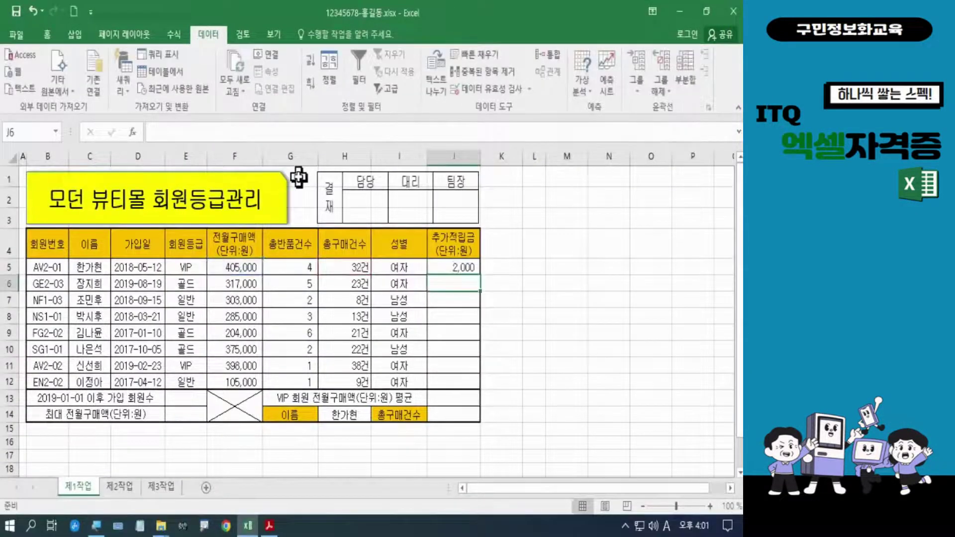
pyautogui.click(455, 267)
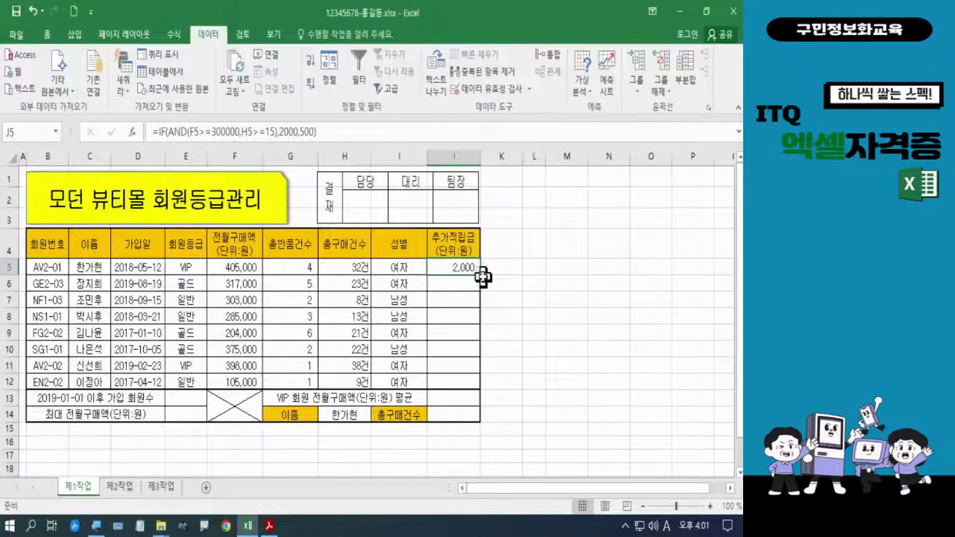
pyautogui.moveTo(483, 273); pyautogui.dragTo(482, 385)
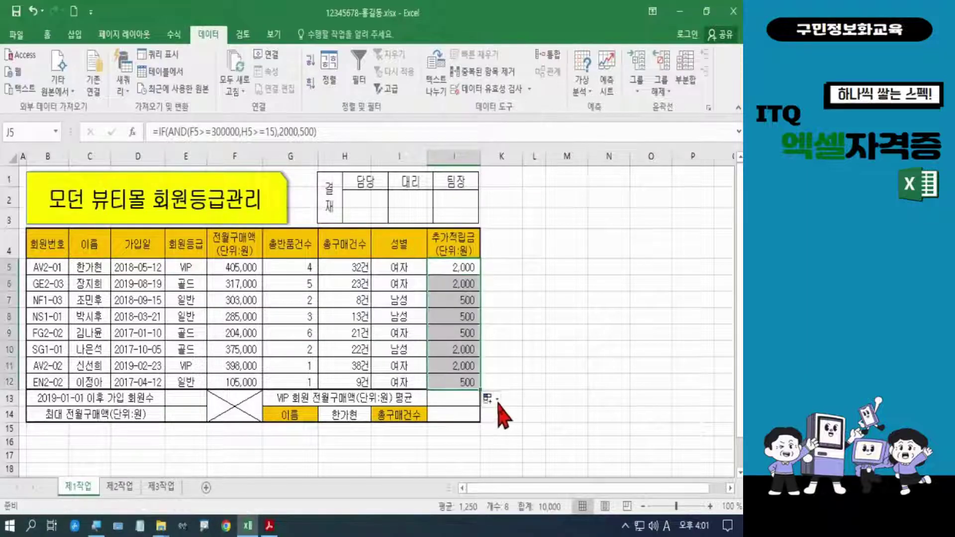
pyautogui.click(498, 400)
pyautogui.click(513, 452)
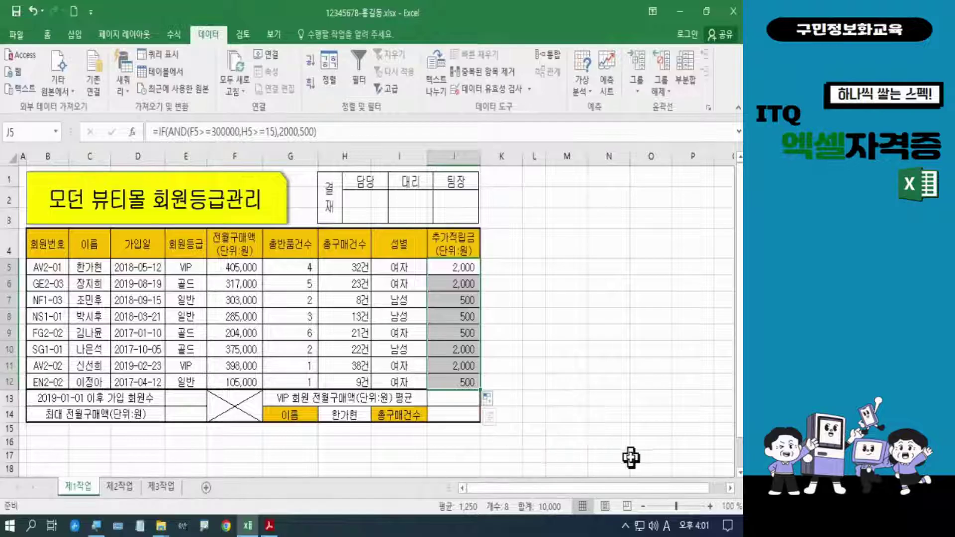
pyautogui.click(635, 457)
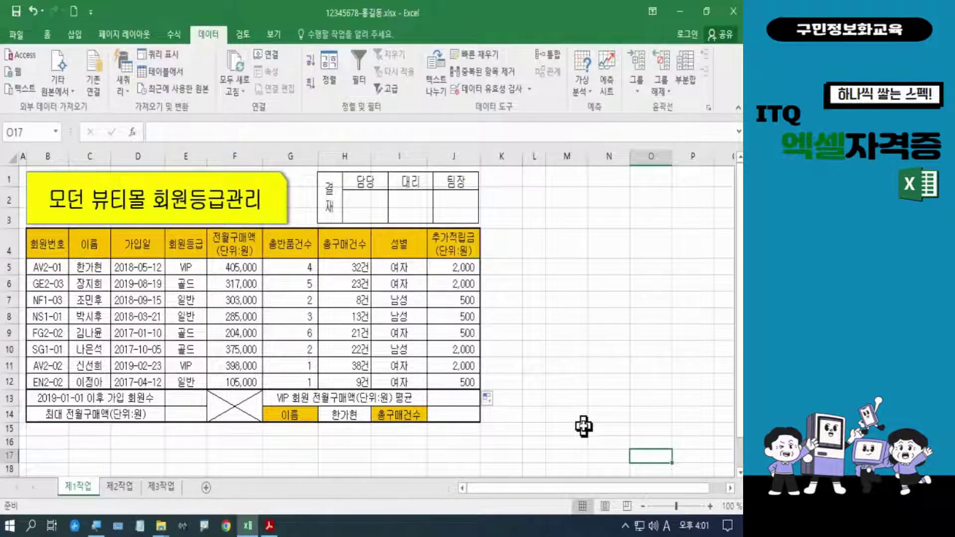
pyautogui.click(467, 268)
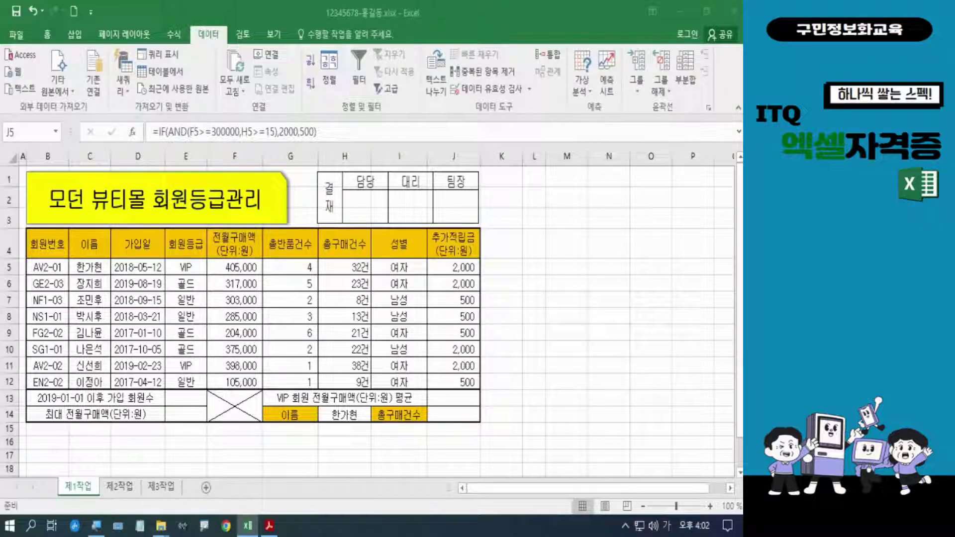
# Switch to Acrobat Reader and review condition (3) for 2019-01-01 이후 가입 회원수, including its COUNTIF, & operator and '명' suffix requirements
pyautogui.press('Hangul')
pyautogui.click(268, 521)
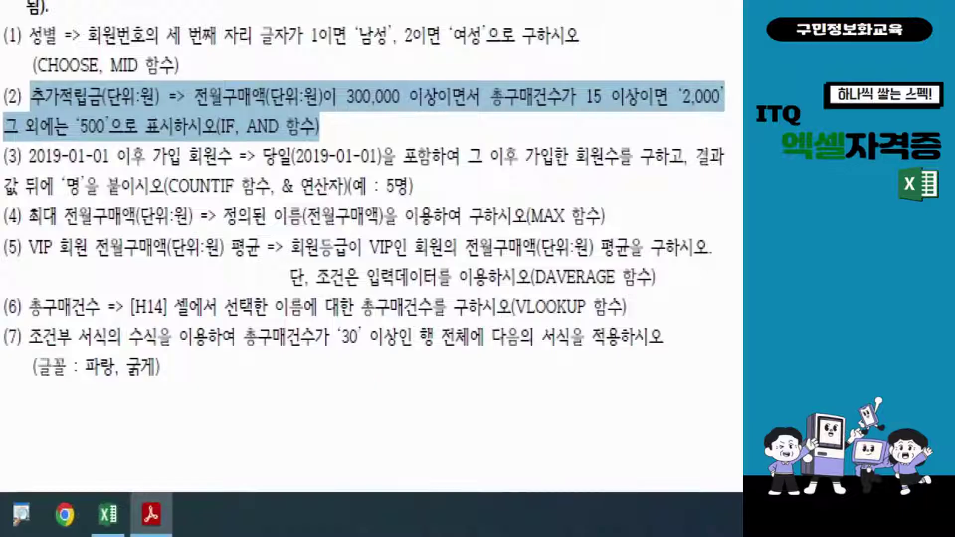
pyautogui.moveTo(27, 172); pyautogui.dragTo(223, 174)
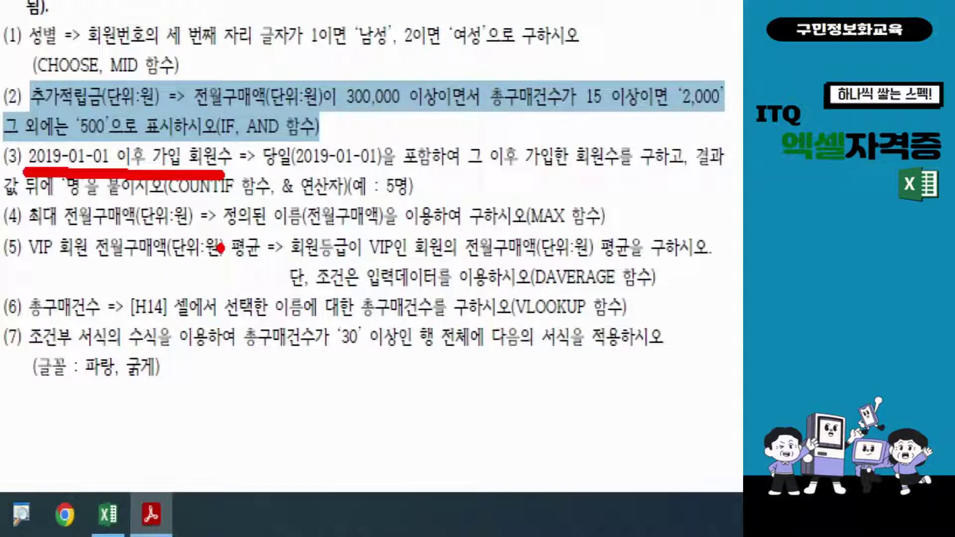
pyautogui.moveTo(267, 171); pyautogui.dragTo(384, 170)
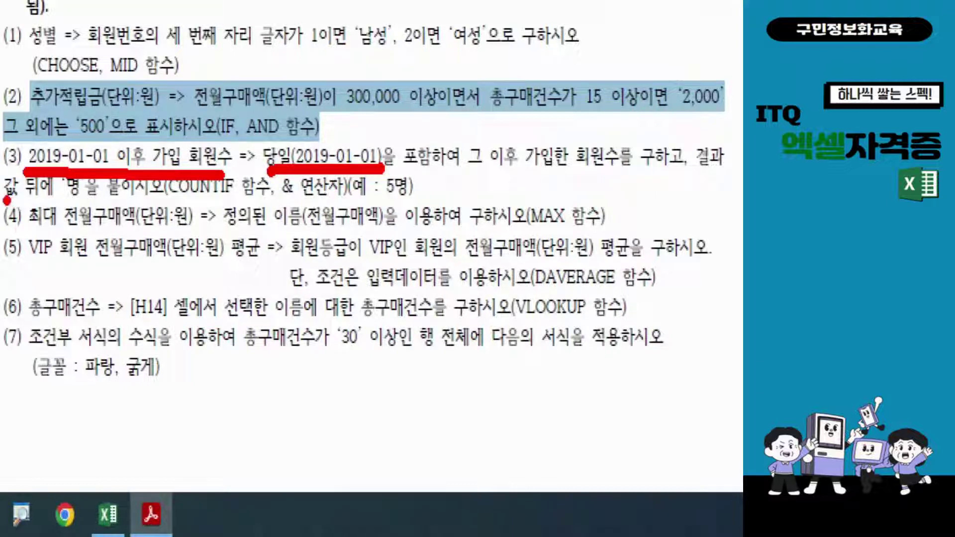
pyautogui.moveTo(5, 199); pyautogui.dragTo(87, 200)
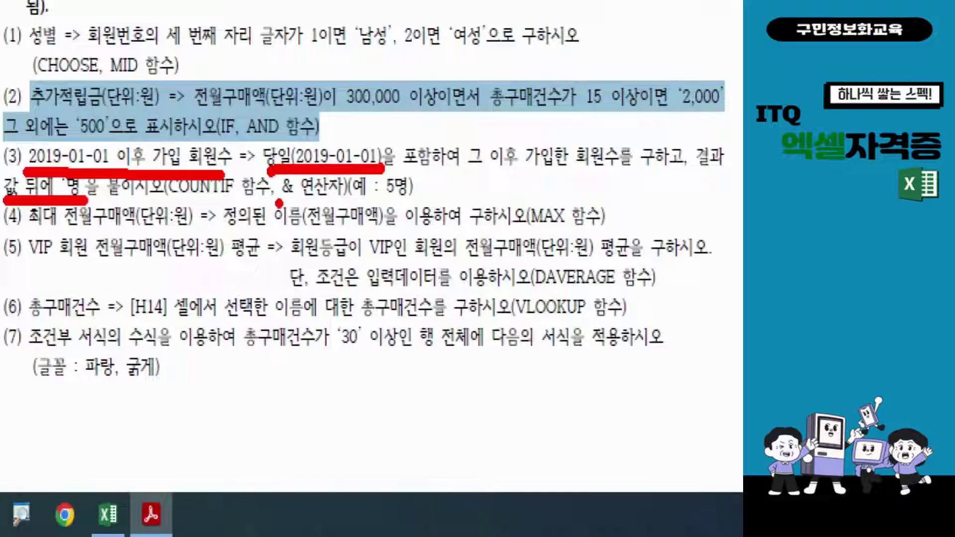
pyautogui.moveTo(276, 202); pyautogui.dragTo(343, 203)
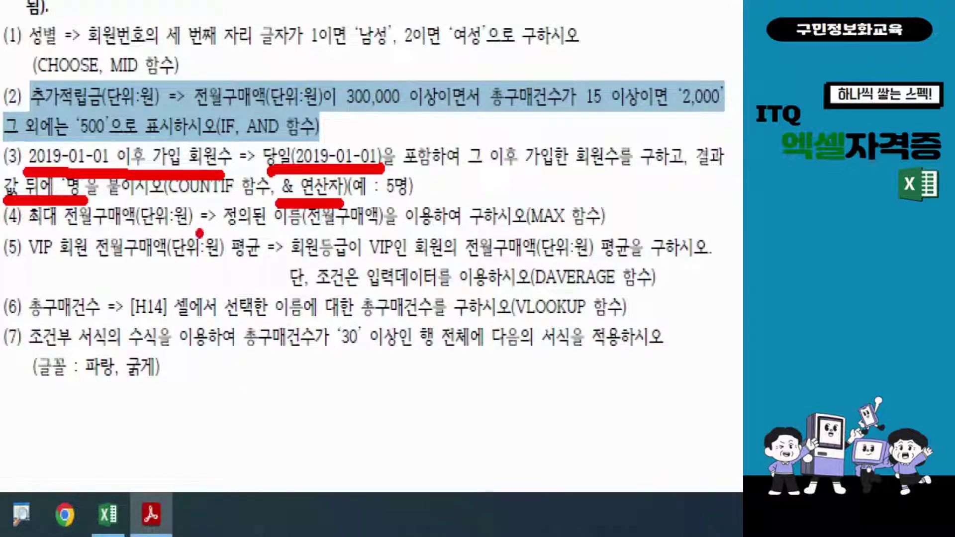
pyautogui.moveTo(172, 200); pyautogui.dragTo(259, 200)
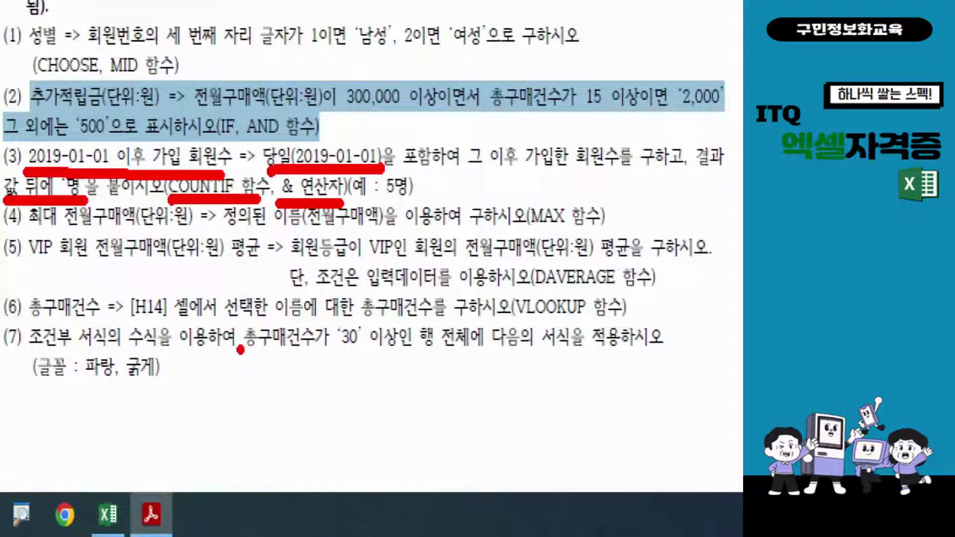
pyautogui.press('Escape')
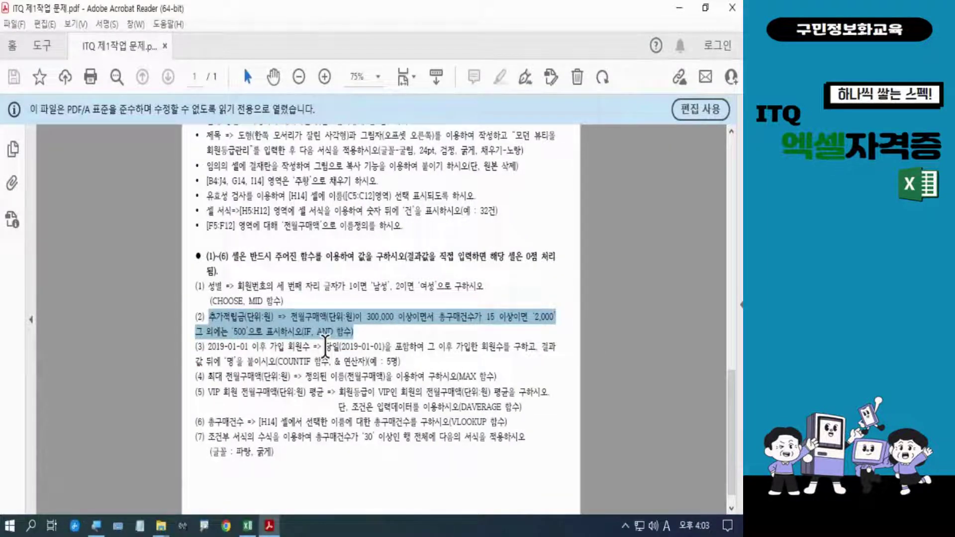
# Select the full text of condition (3) in the PDF, excluding condition (4)
pyautogui.click(325, 345)
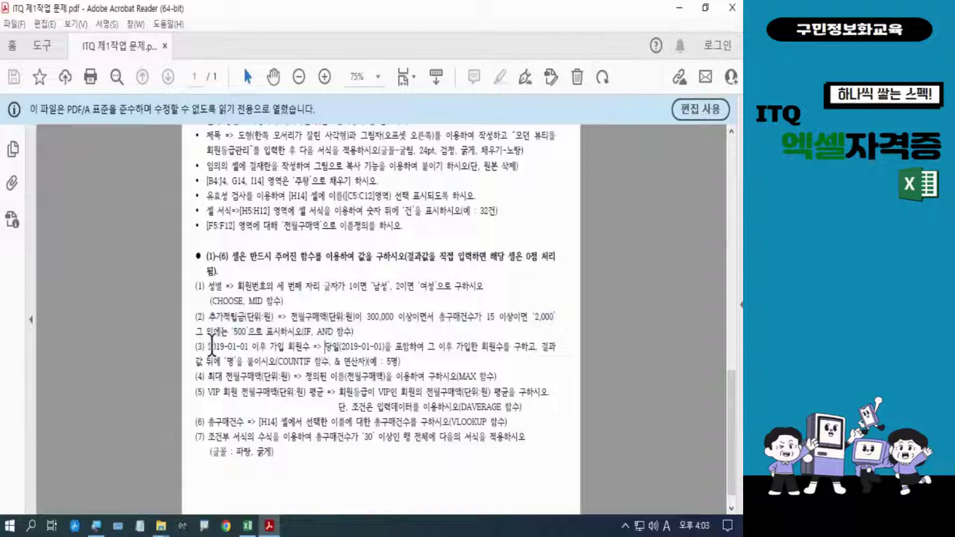
pyautogui.moveTo(211, 346); pyautogui.dragTo(413, 368)
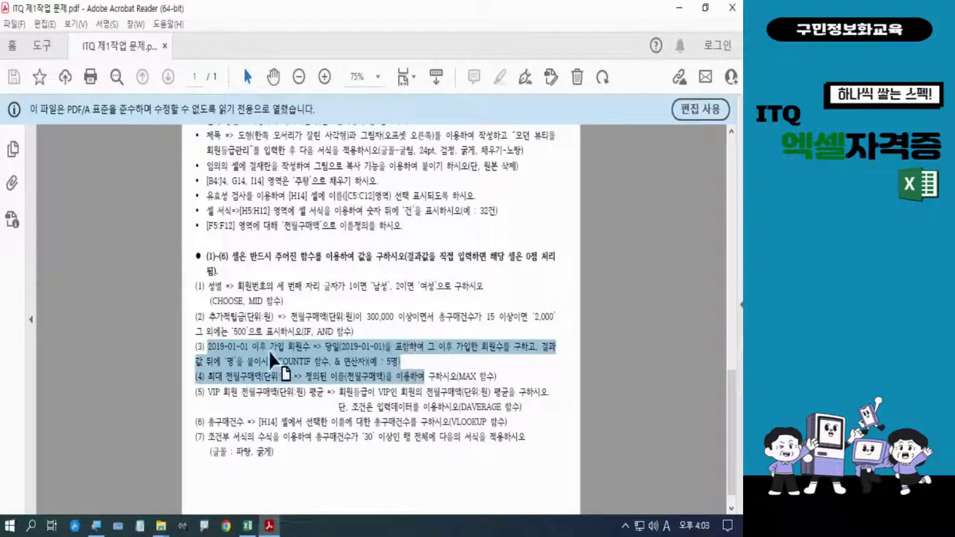
pyautogui.click(208, 347)
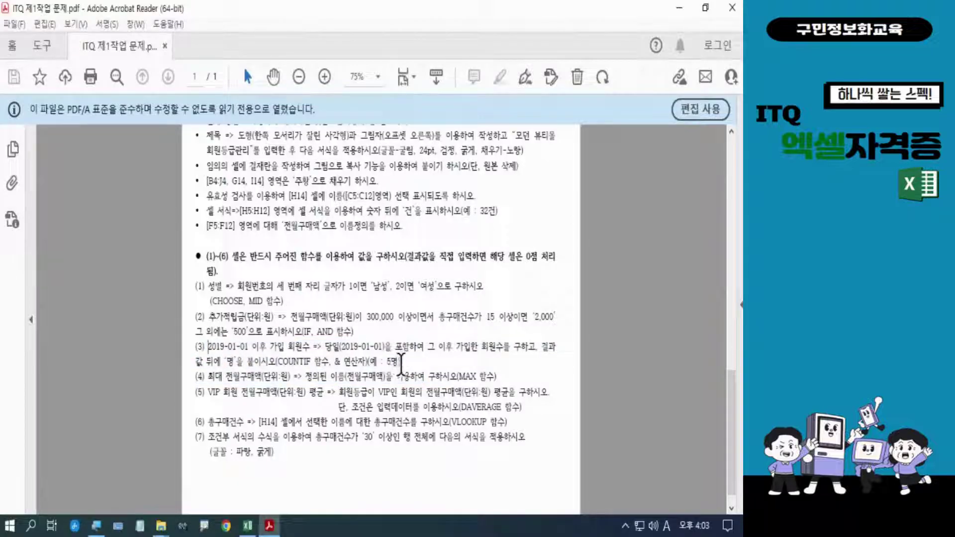
pyautogui.keyDown('shift'); pyautogui.click(423, 376); pyautogui.keyUp('shift')
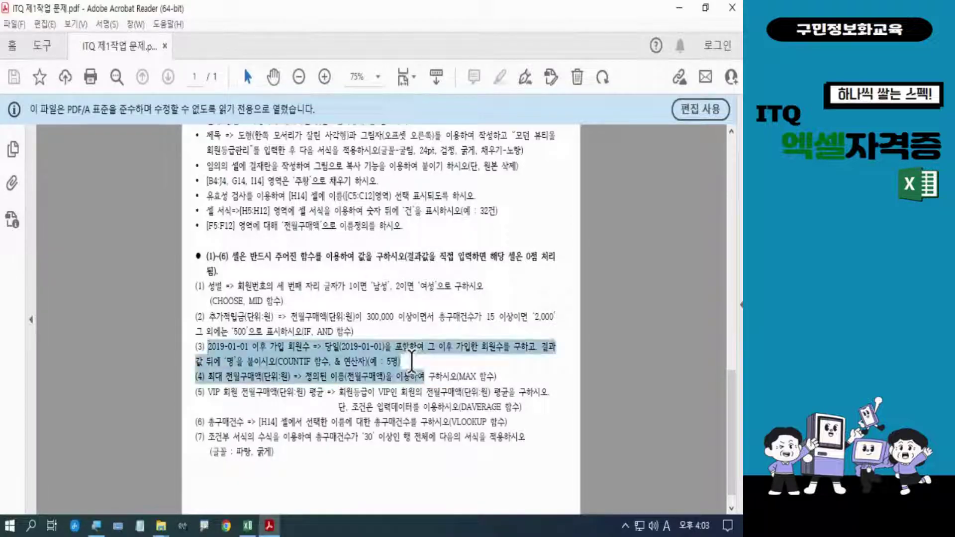
pyautogui.keyDown('shift'); pyautogui.click(400, 362); pyautogui.keyUp('shift')
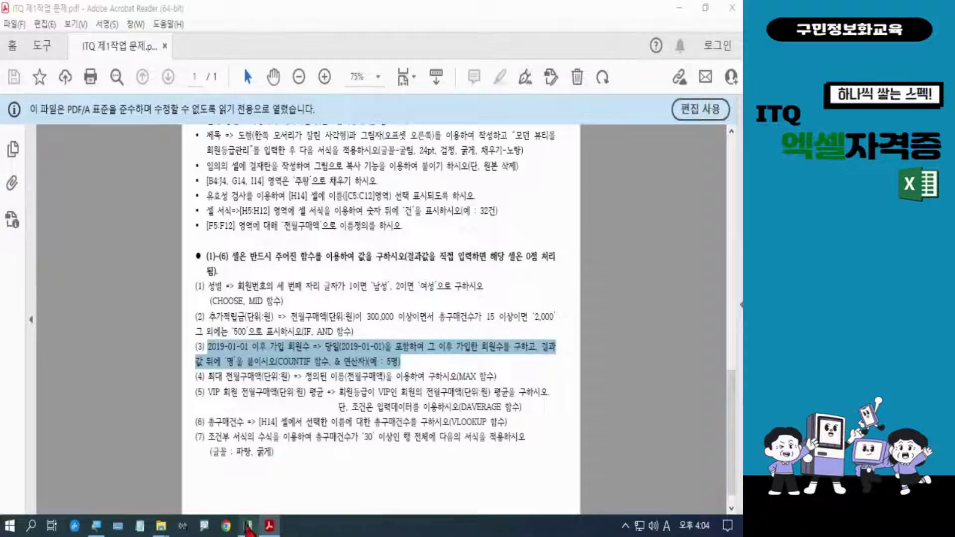
# Switch to Excel and select cell E13 for 2019-01-01 이후 가입 회원수, with the input language set to English
pyautogui.click(246, 528)
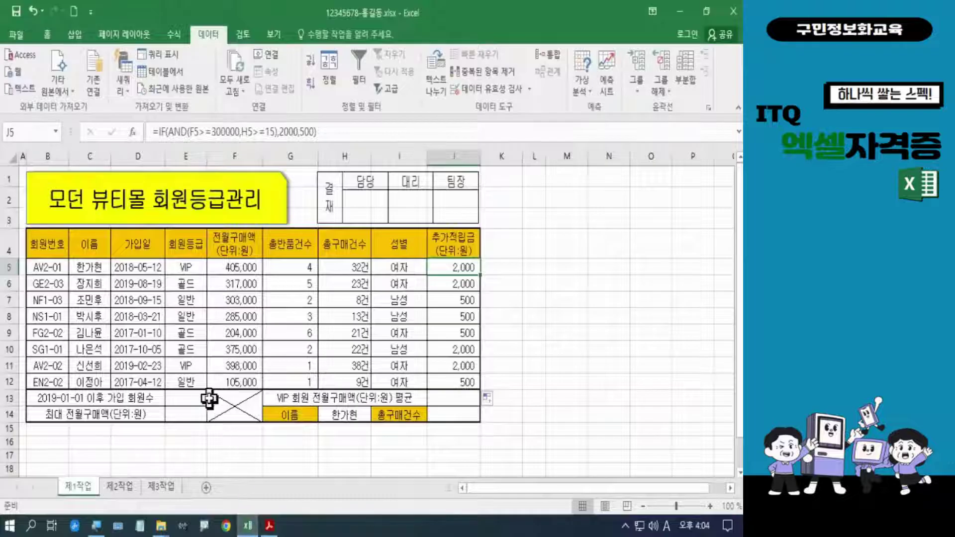
pyautogui.click(188, 398)
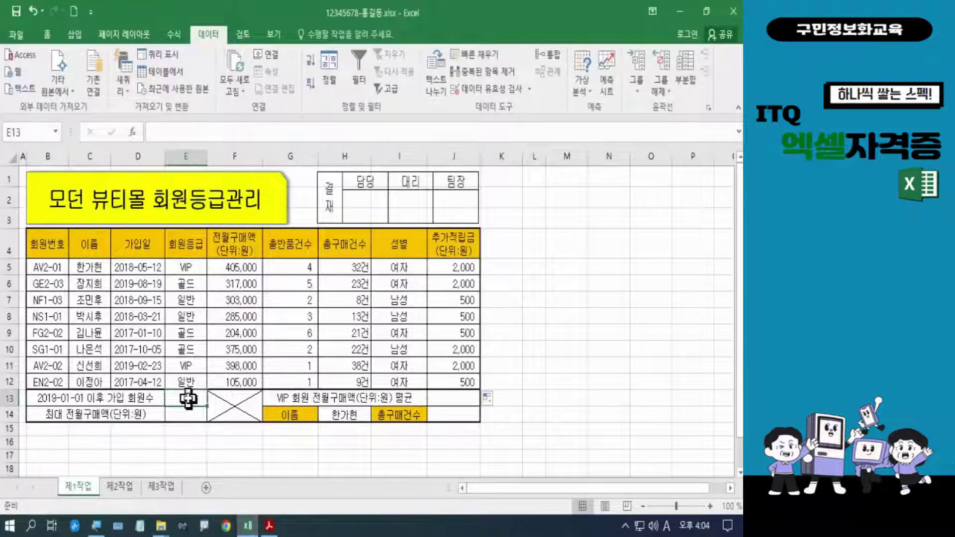
pyautogui.click(188, 398)
pyautogui.click(188, 399)
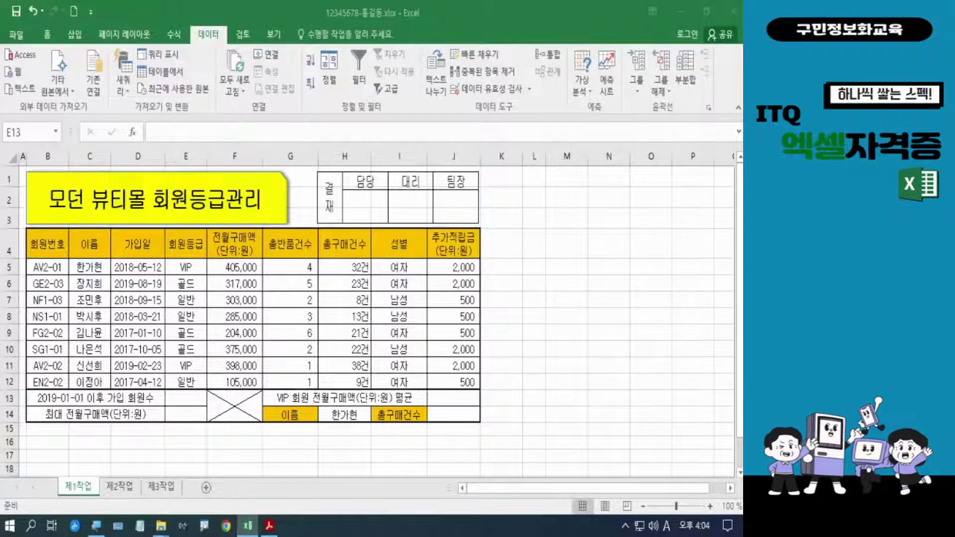
pyautogui.press('Hangul')
pyautogui.press('Hangul')
pyautogui.press('Hangul')
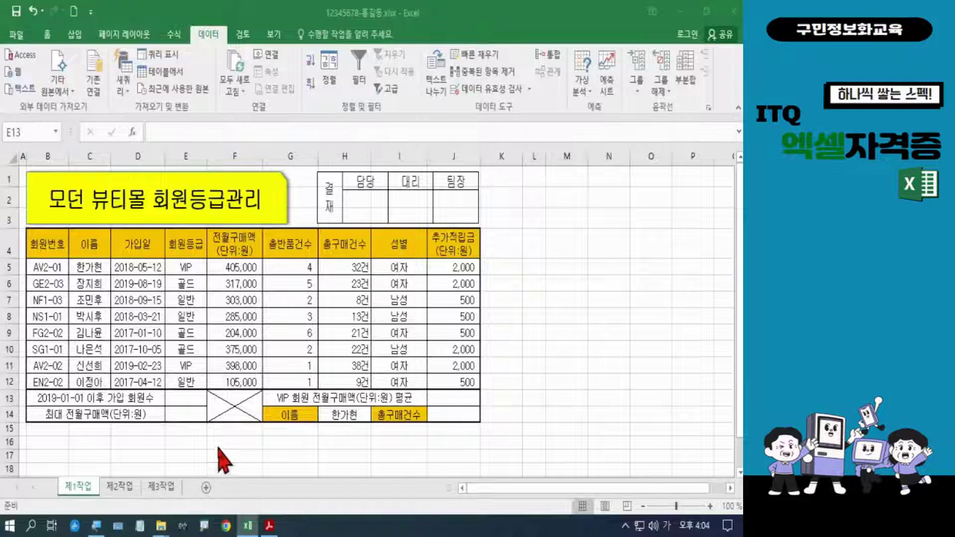
pyautogui.click(167, 397)
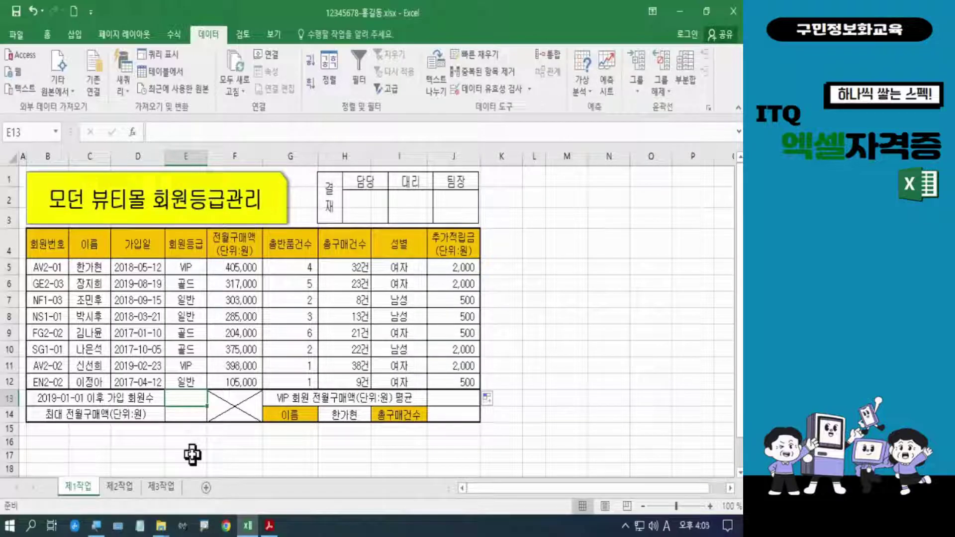
# Start a formula in E13 with the COUNTIF function
pyautogui.write('=')
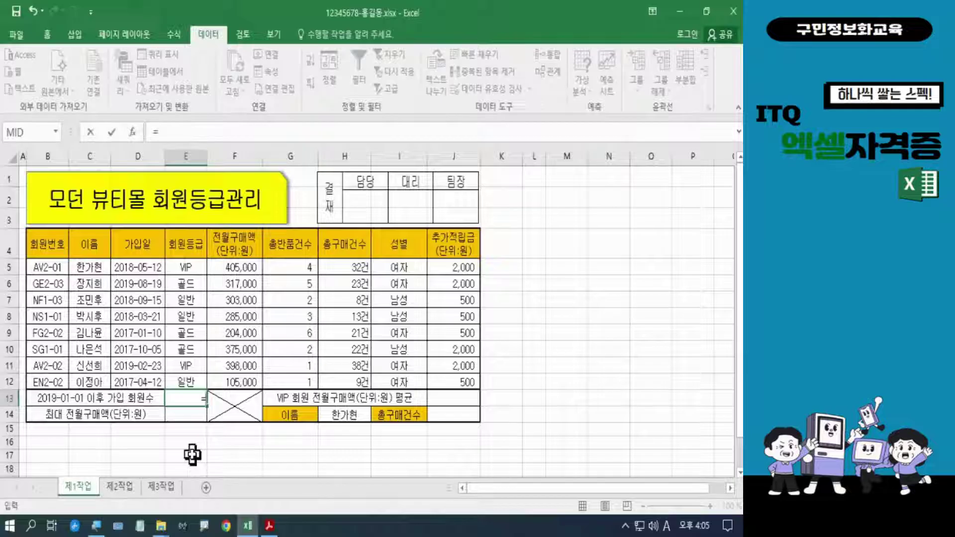
pyautogui.write('c')
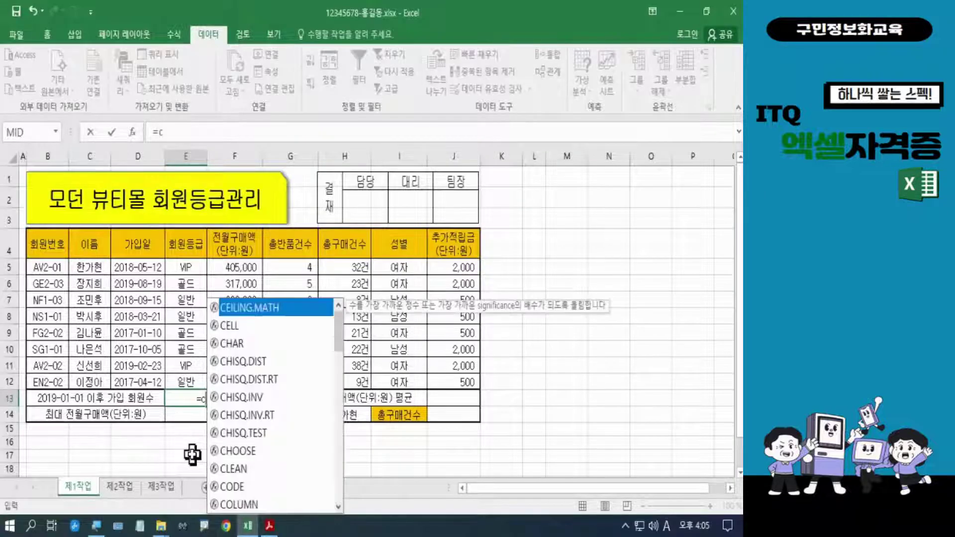
pyautogui.write('ou')
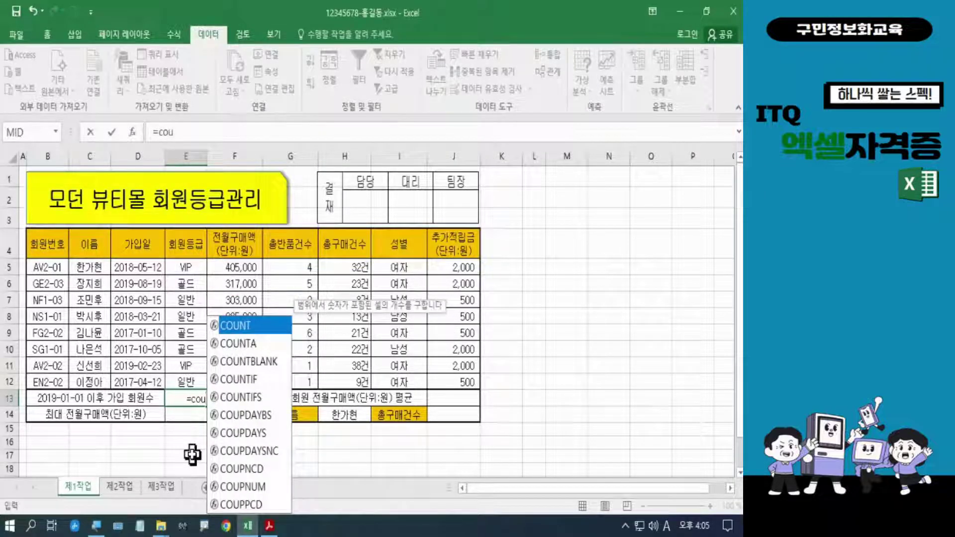
pyautogui.write('nf')
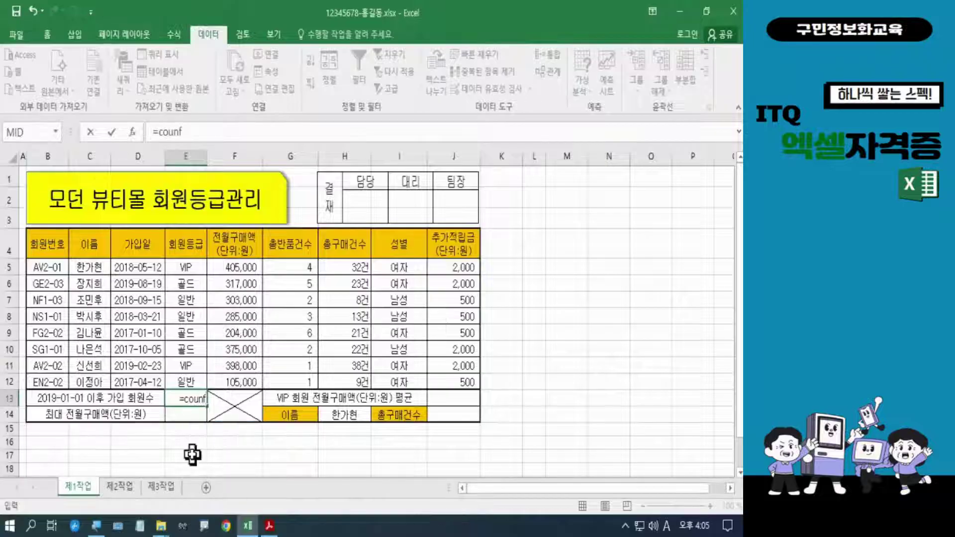
pyautogui.press('BackSpace')
pyautogui.write('t')
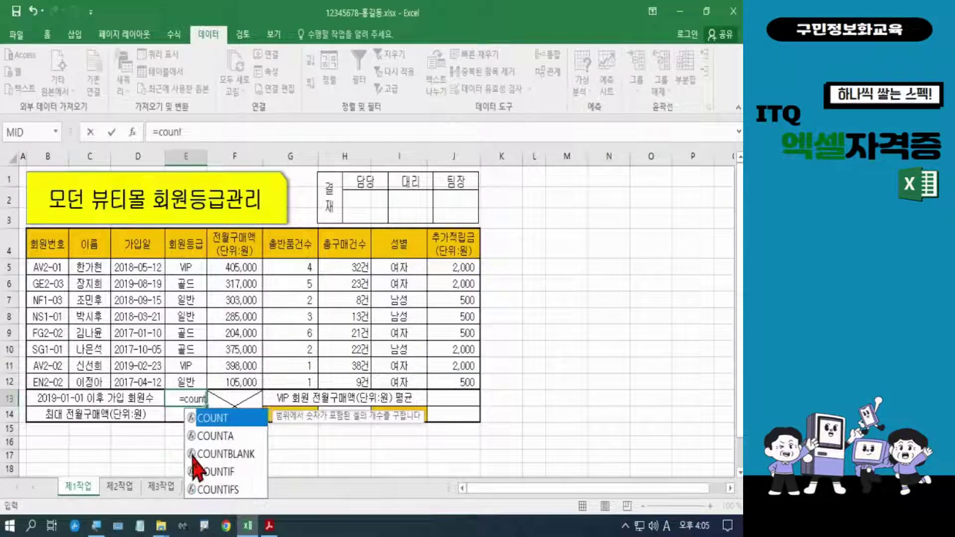
pyautogui.click(220, 475)
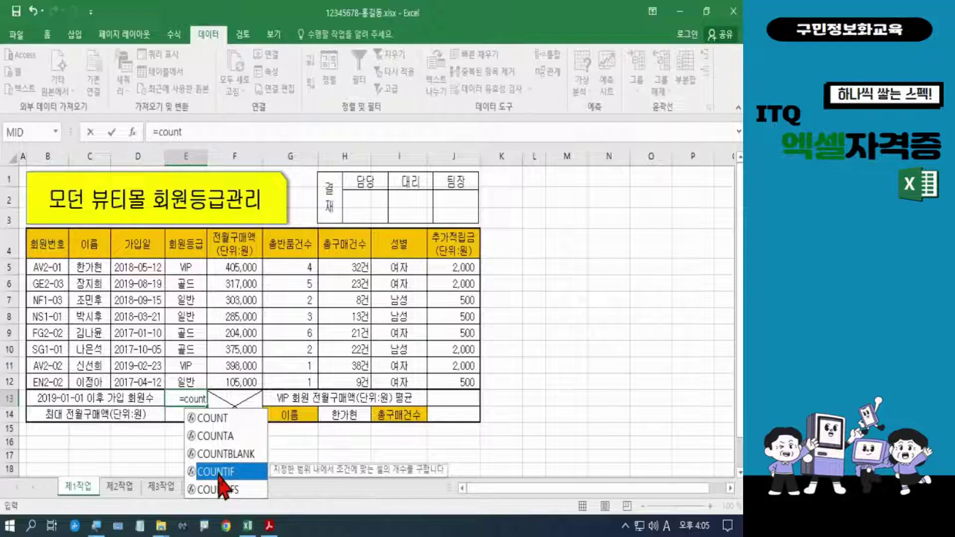
pyautogui.doubleClick(220, 475)
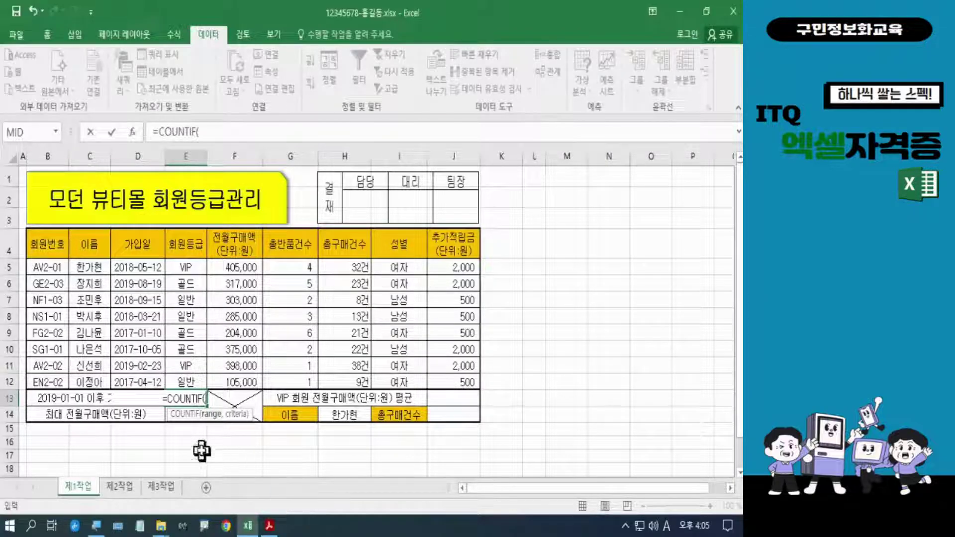
# Set the COUNTIF range to the 가입일 dates in D5:D12 and continue to the criteria argument
pyautogui.click(133, 271)
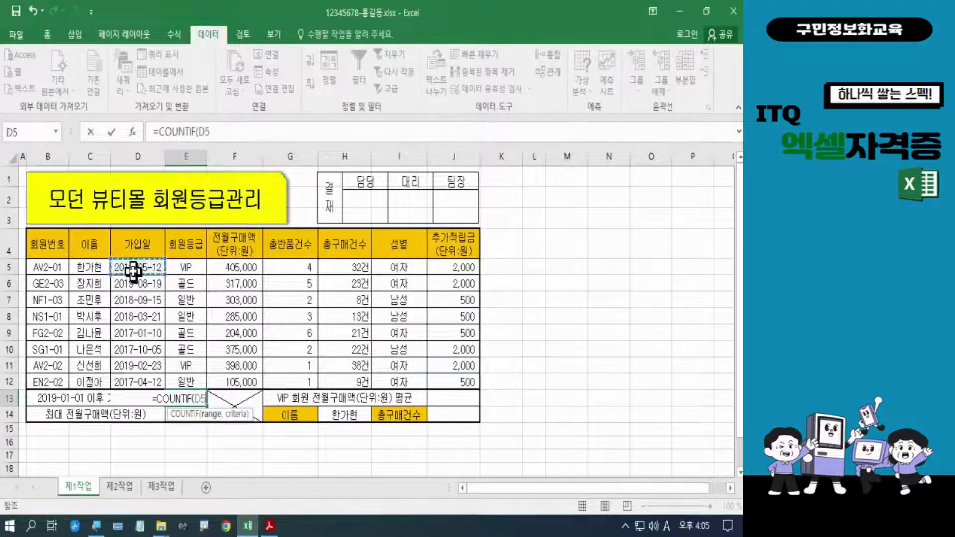
pyautogui.moveTo(132, 271); pyautogui.dragTo(132, 378)
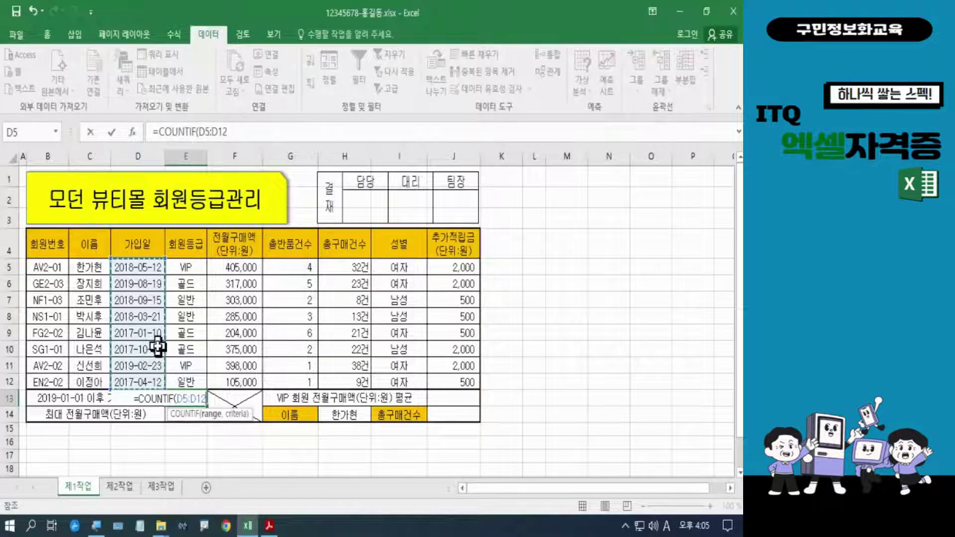
pyautogui.write(',')
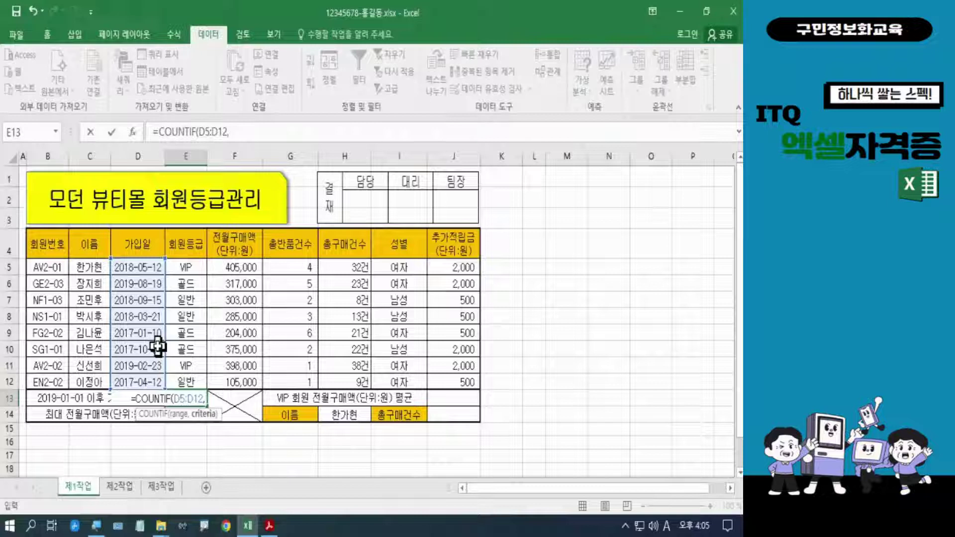
# Enter ">=2019-01-01" in quotation marks as the COUNTIF criteria, close the parenthesis, and commit the formula in E13
pyautogui.write('"')
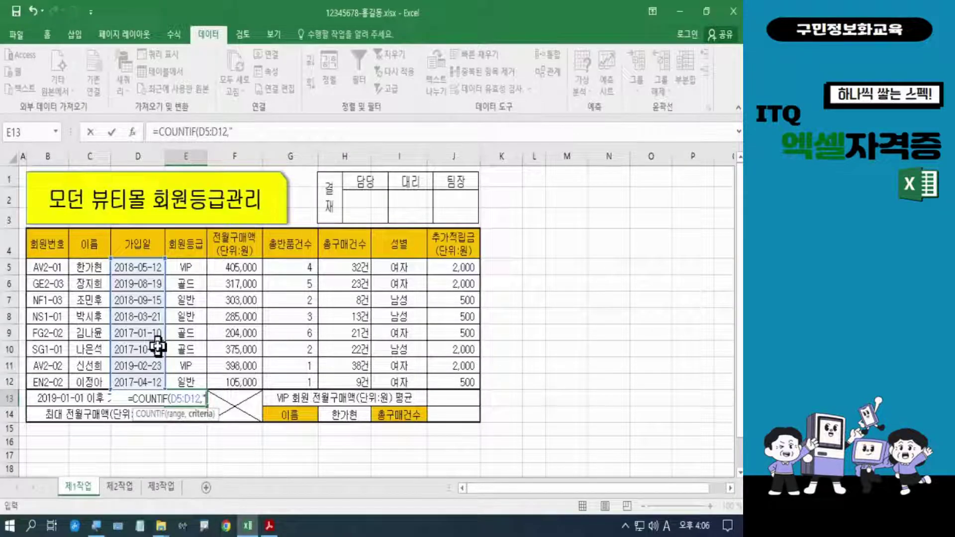
pyautogui.write('>=')
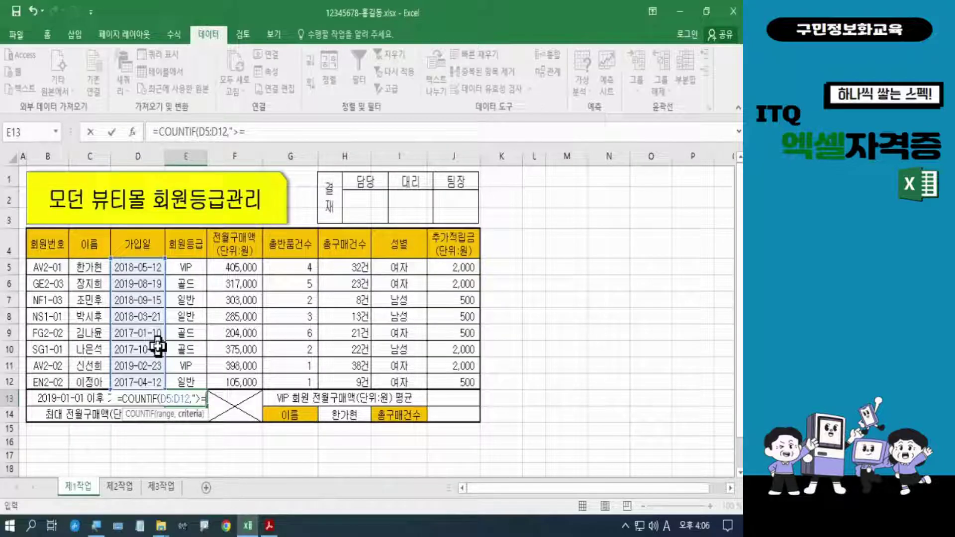
pyautogui.write('2019')
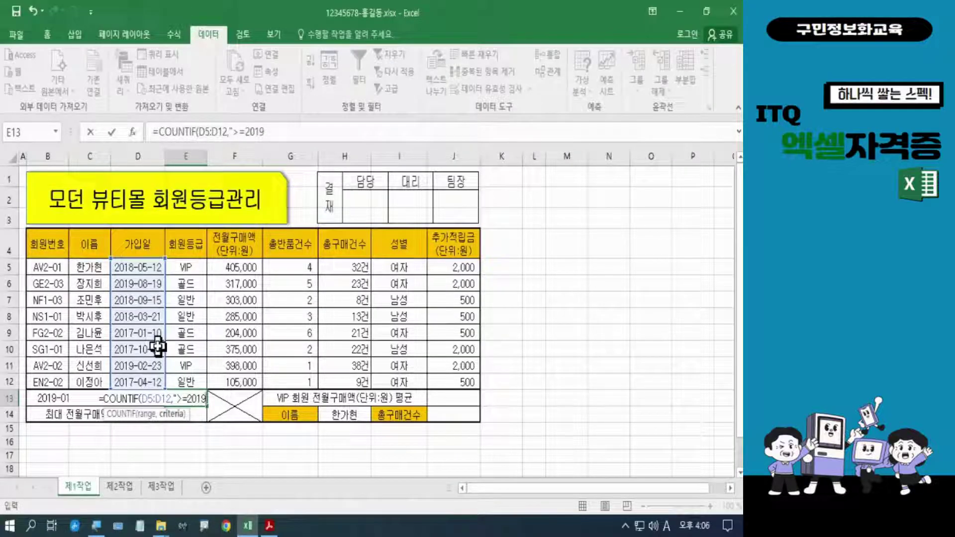
pyautogui.write('-')
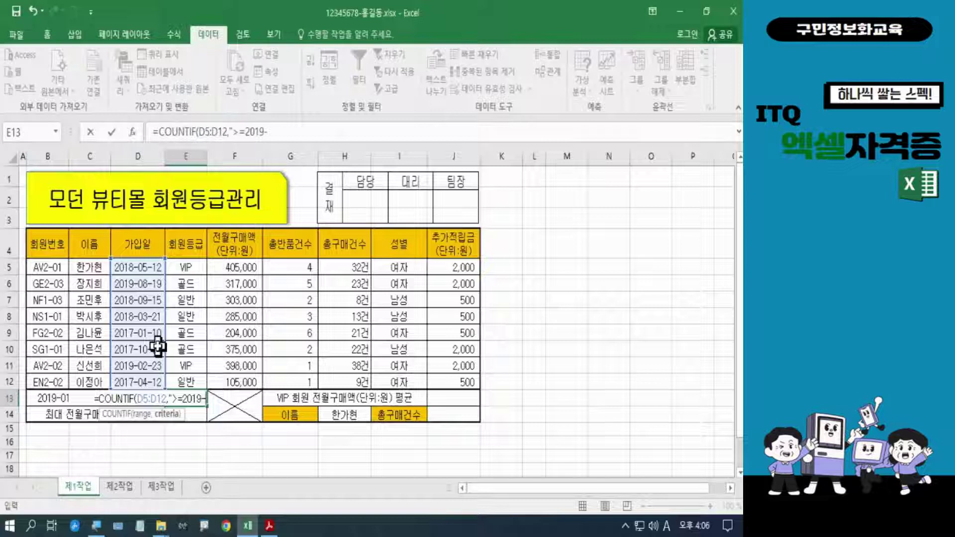
pyautogui.write('0')
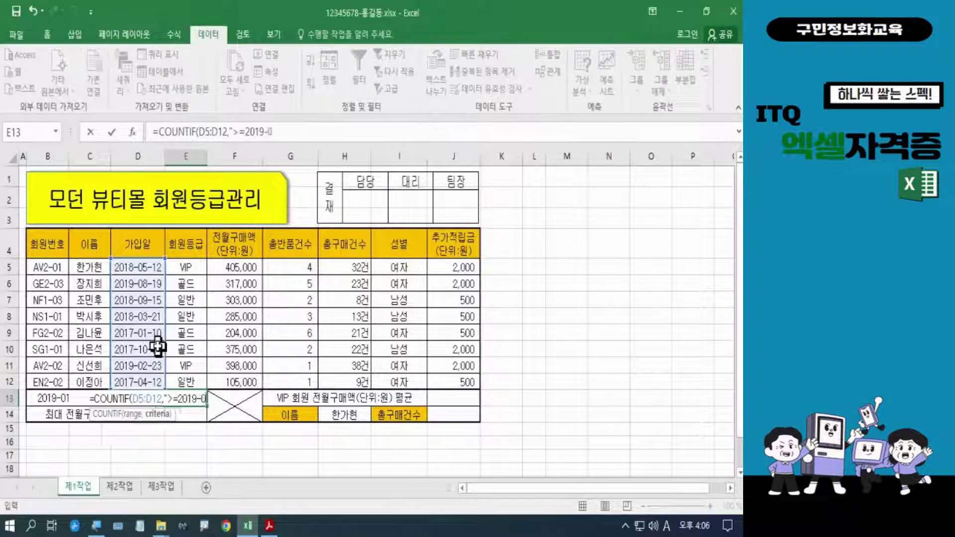
pyautogui.write('1-01')
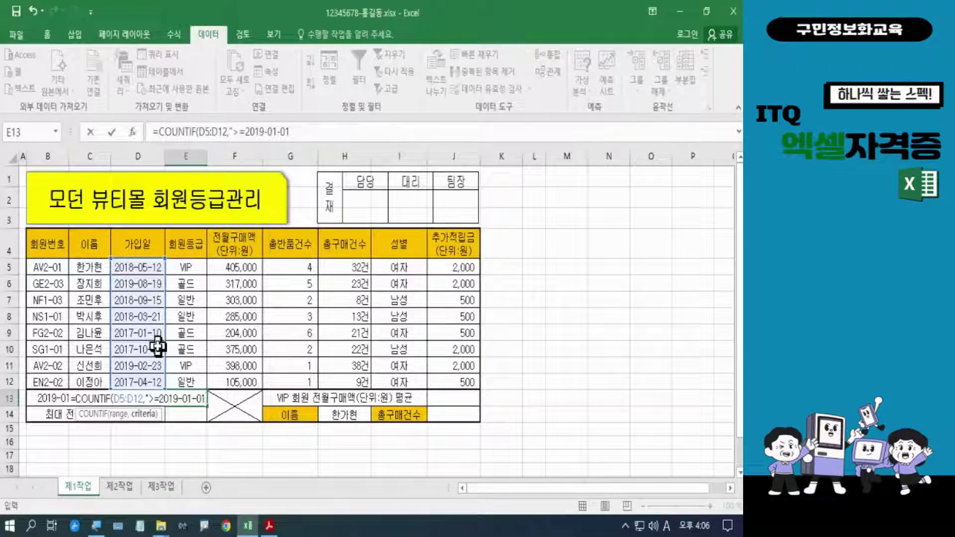
pyautogui.write('"')
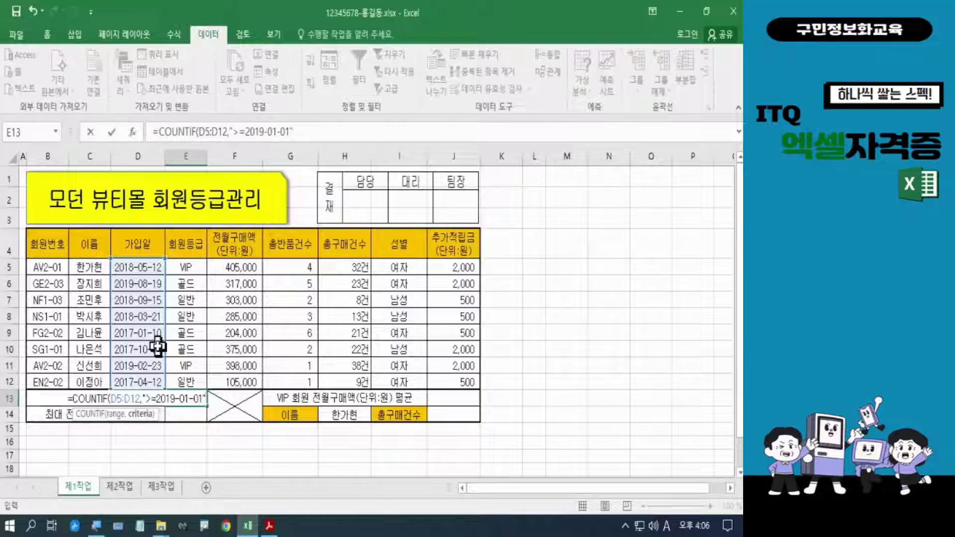
pyautogui.write(')')
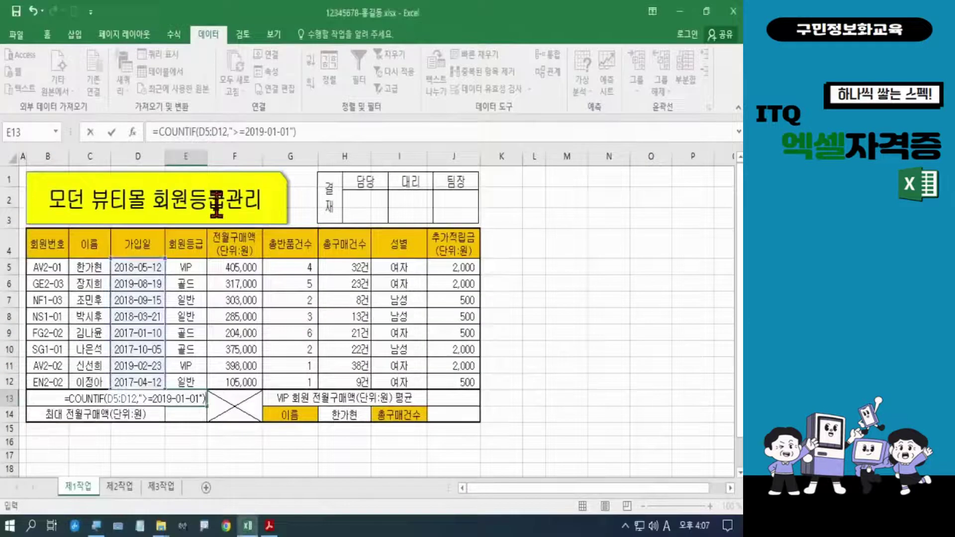
pyautogui.press('Return')
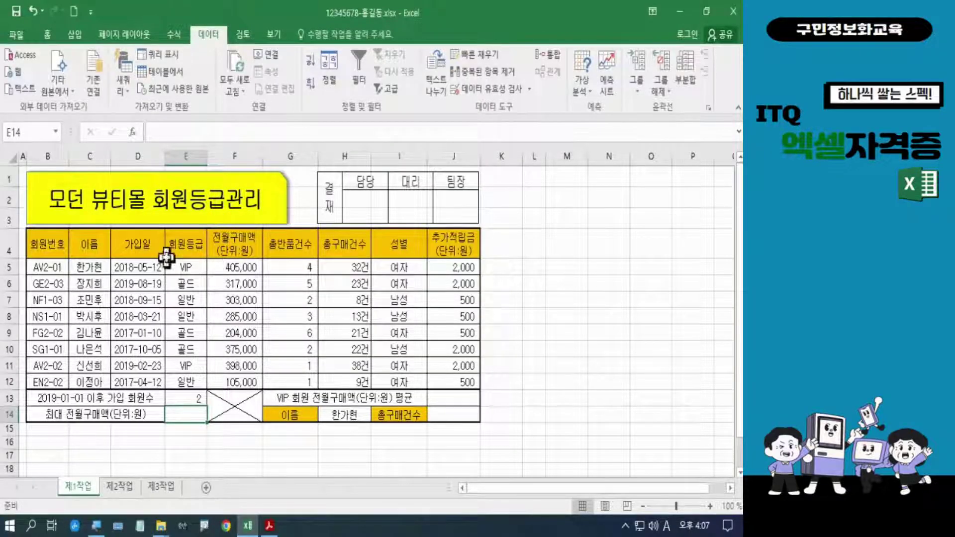
# Reopen the COUNTIF formula in E13 and append the & operator after its closing parenthesis
pyautogui.click(169, 397)
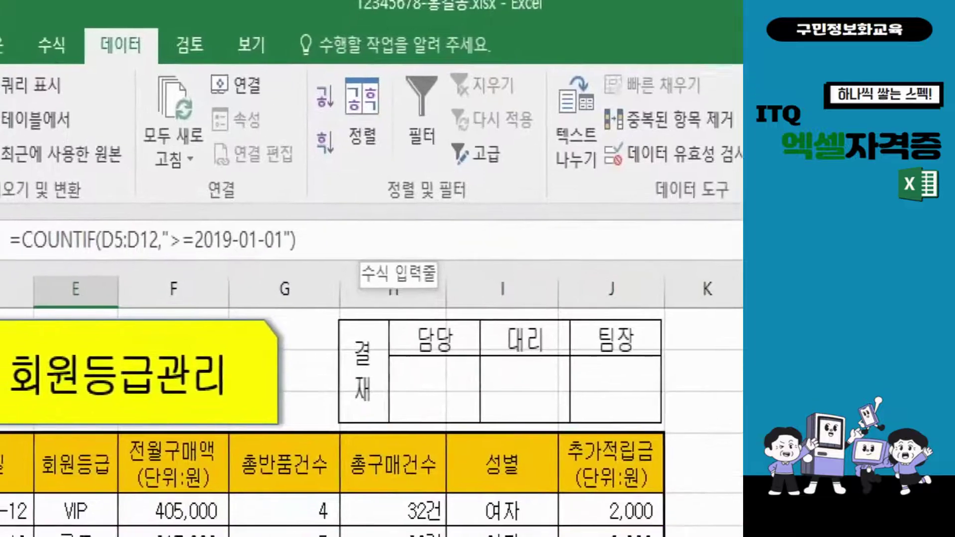
pyautogui.moveTo(42, 264)
pyautogui.mouseDown()
pyautogui.moveTo(156, 265)
pyautogui.moveTo(294, 248)
pyautogui.mouseUp()
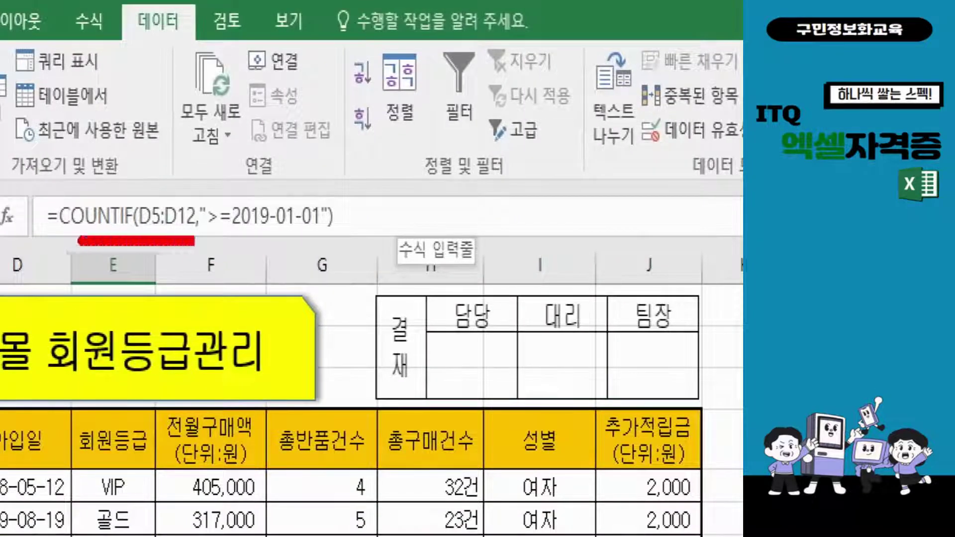
pyautogui.moveTo(377, 233)
pyautogui.mouseDown()
pyautogui.moveTo(343, 218)
pyautogui.moveTo(370, 201)
pyautogui.moveTo(374, 245)
pyautogui.moveTo(355, 244)
pyautogui.mouseUp()
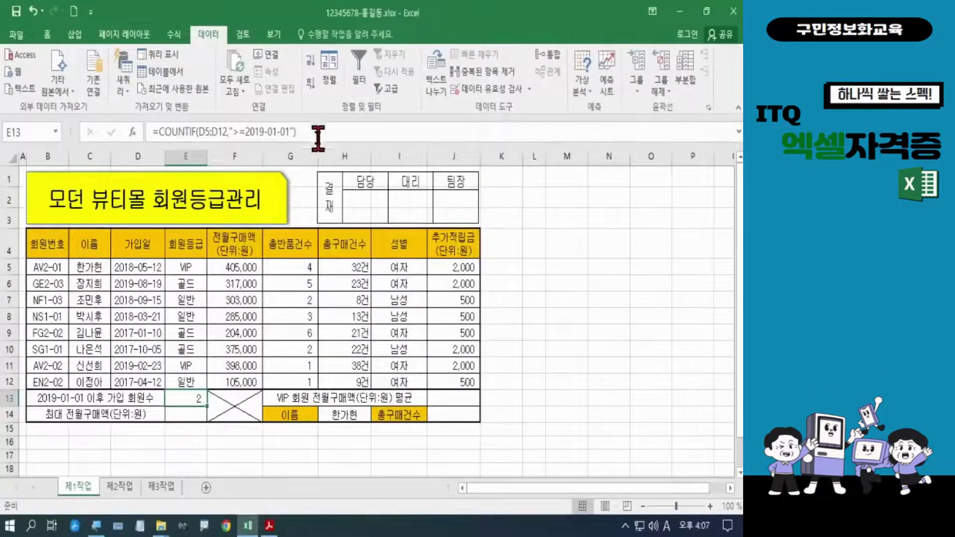
pyautogui.click(331, 136)
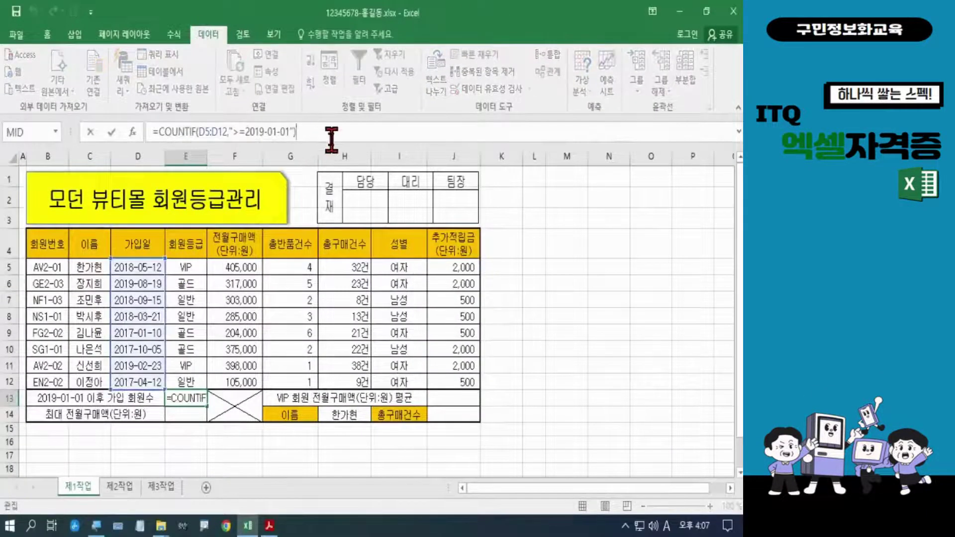
pyautogui.write('&')
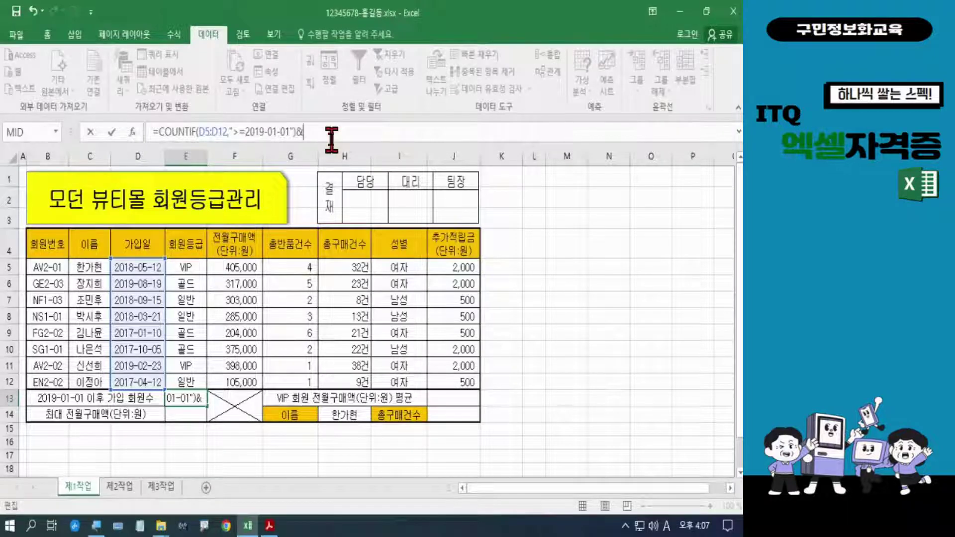
# Add the quoted suffix "명" after the & operator, commit the formula, and reselect E13
pyautogui.write('"')
pyautogui.write('aud')
pyautogui.press('BackSpace')
pyautogui.press('BackSpace')
pyautogui.press('BackSpace')
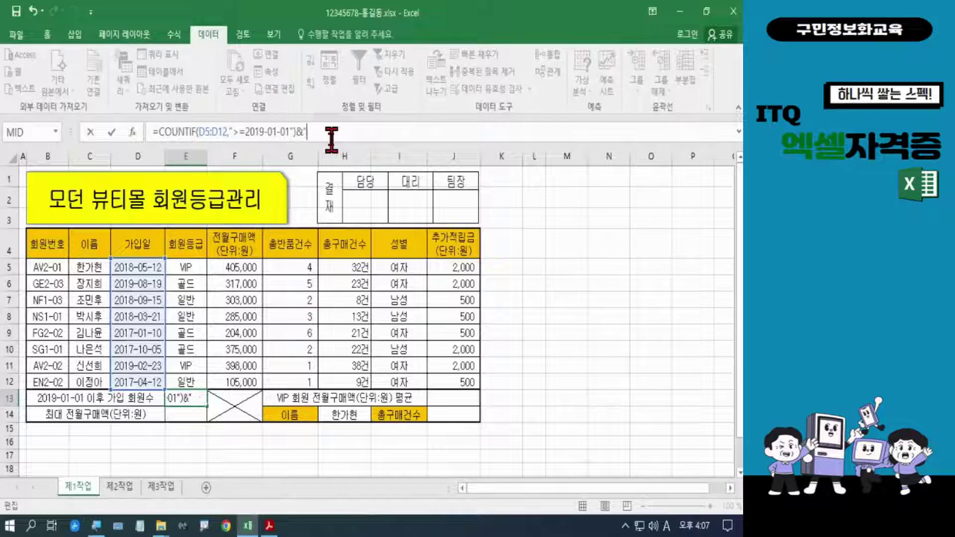
pyautogui.press('Hangul')
pyautogui.write('ㅁ')
pyautogui.write('"')
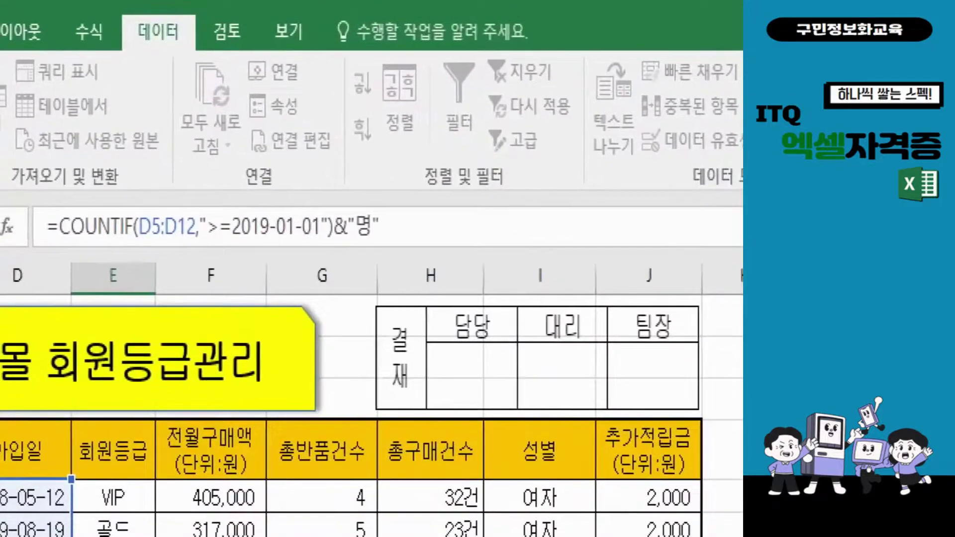
pyautogui.click(375, 273)
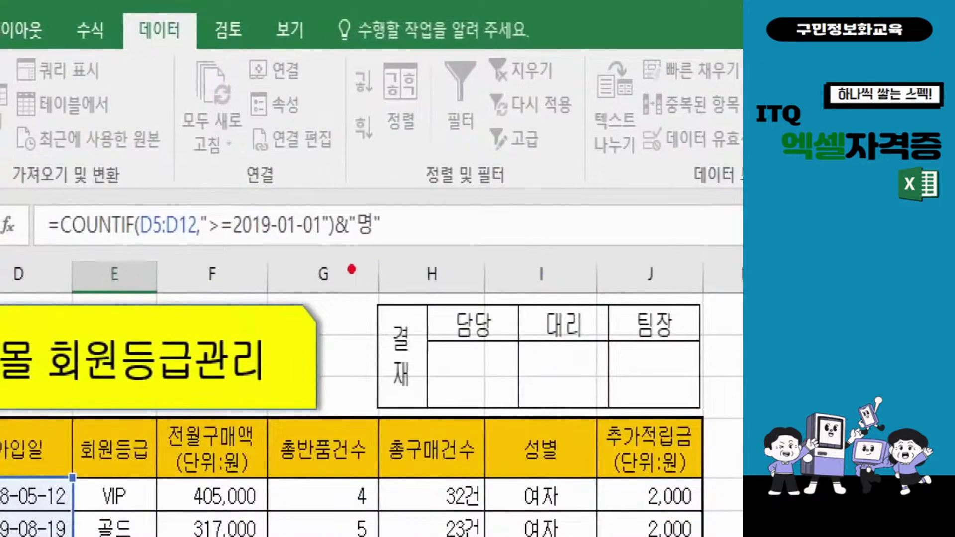
pyautogui.moveTo(336, 245); pyautogui.dragTo(387, 249)
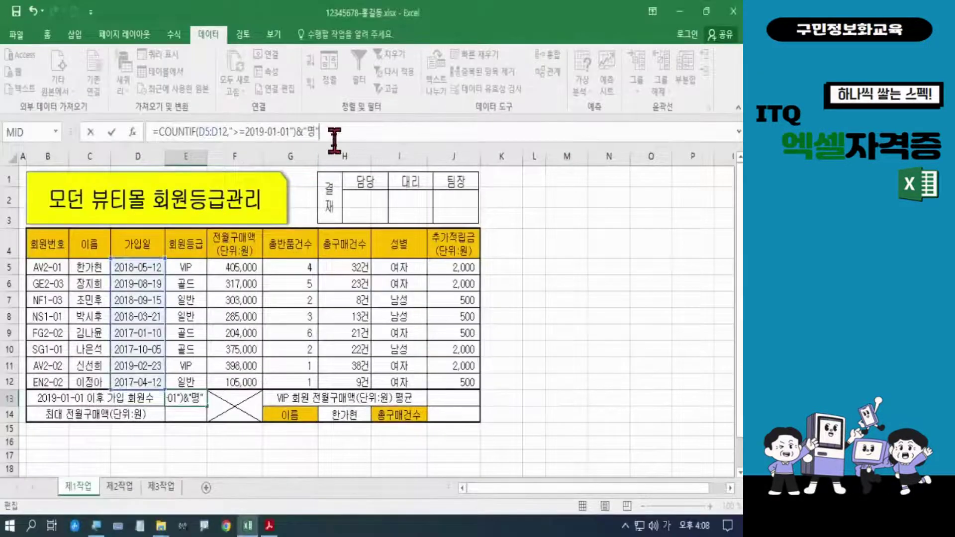
pyautogui.press('Return')
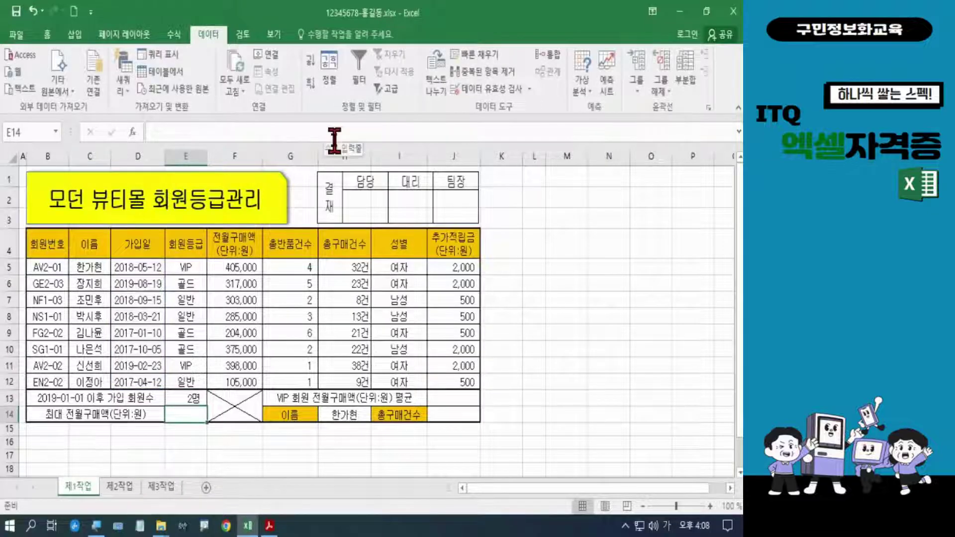
pyautogui.click(188, 397)
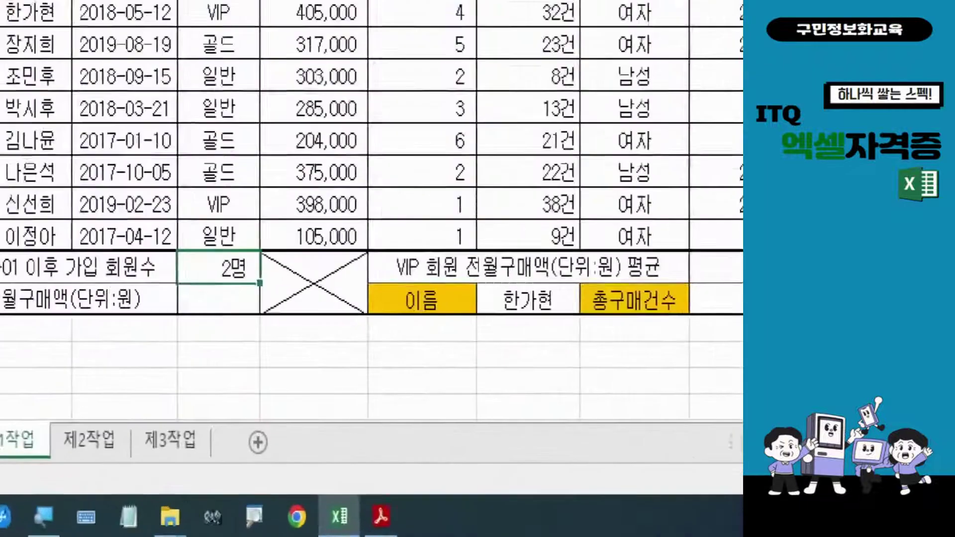
pyautogui.moveTo(272, 263)
pyautogui.mouseDown()
pyautogui.moveTo(214, 302)
pyautogui.moveTo(239, 218)
pyautogui.moveTo(261, 291)
pyautogui.mouseUp()
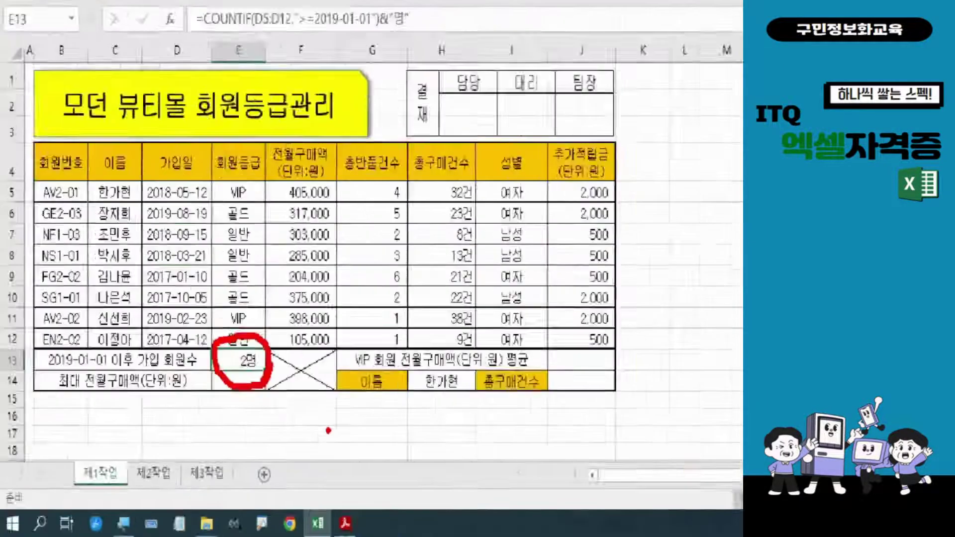
pyautogui.press('Escape')
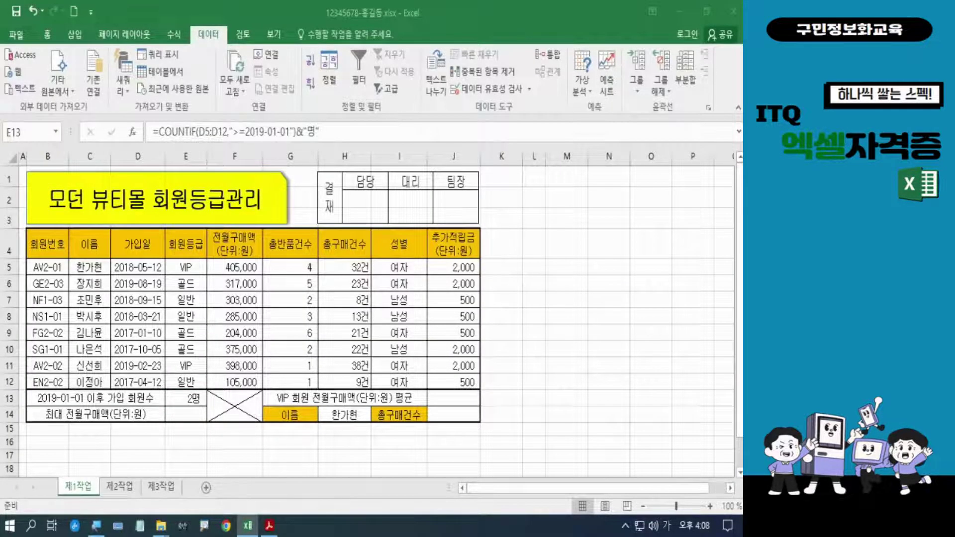
pyautogui.press('Hangul')
pyautogui.click(18, 36)
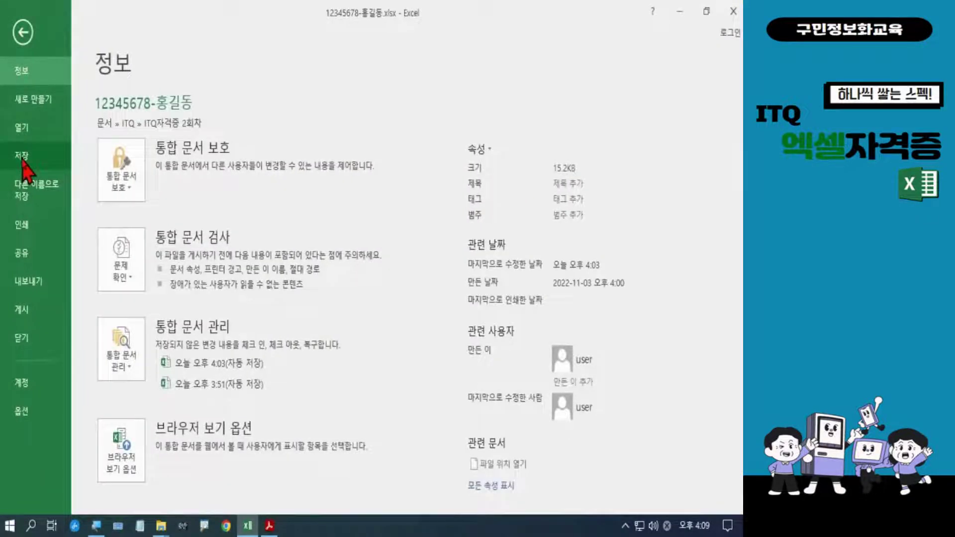
pyautogui.click(22, 33)
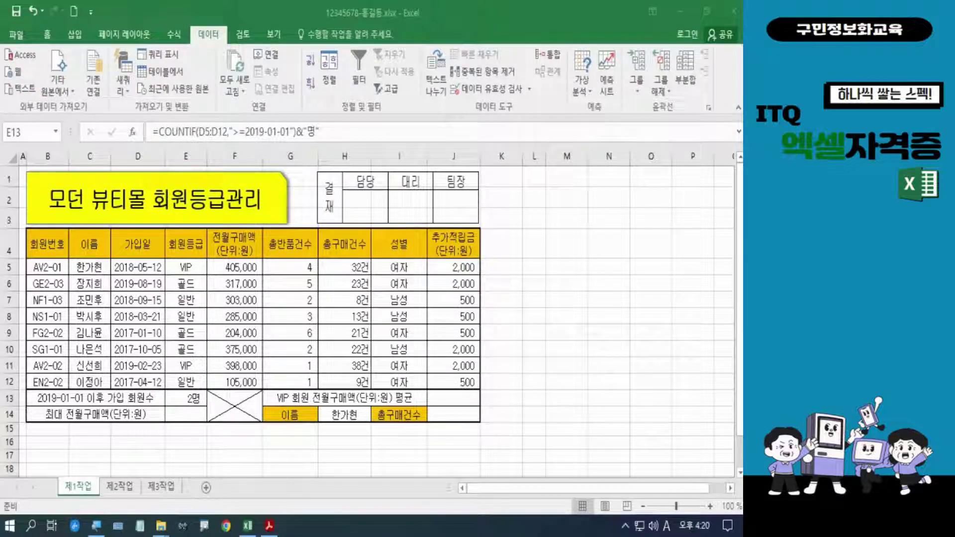
# Switch to the problem PDF in Acrobat Reader and select the text of condition (4) on 최대 전월구매액 with the MAX function
pyautogui.click(269, 526)
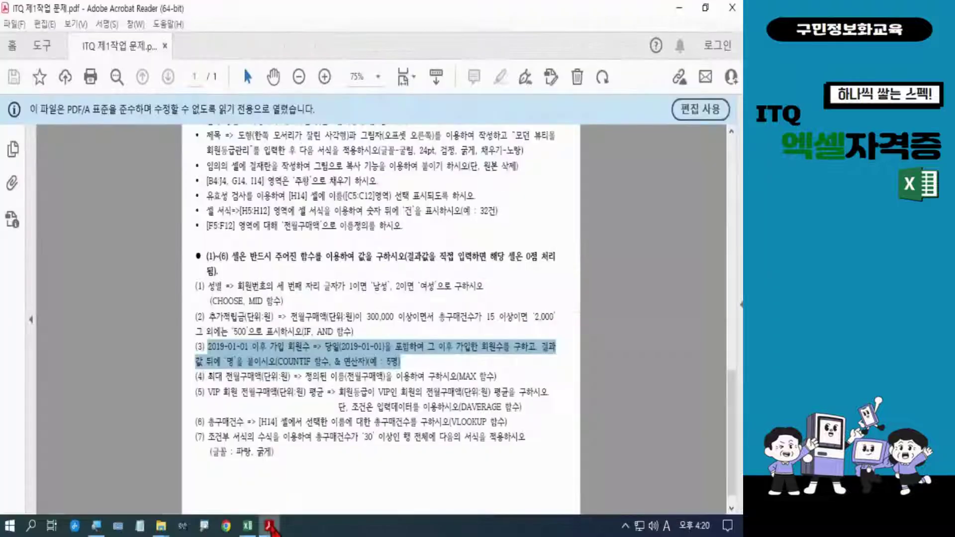
pyautogui.moveTo(208, 377); pyautogui.dragTo(505, 377)
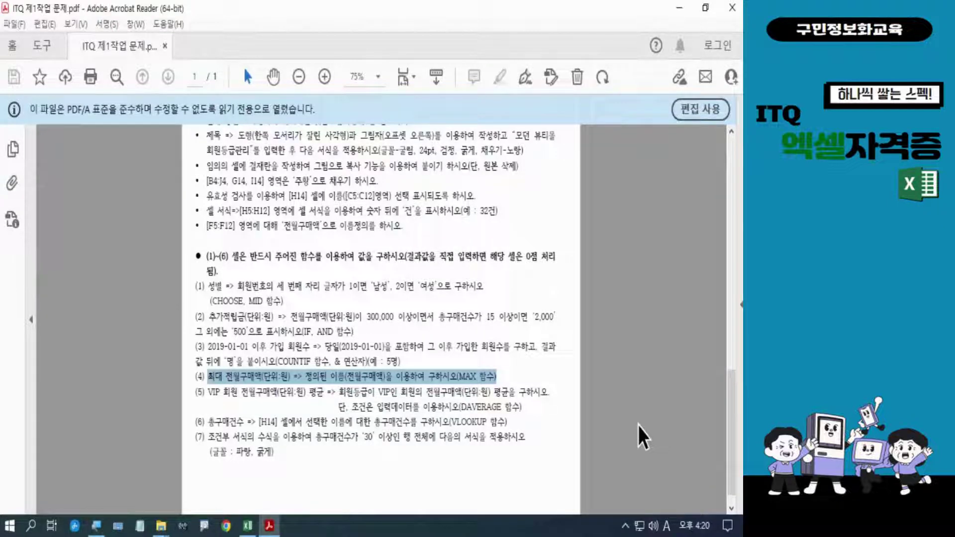
pyautogui.rightClick(490, 376)
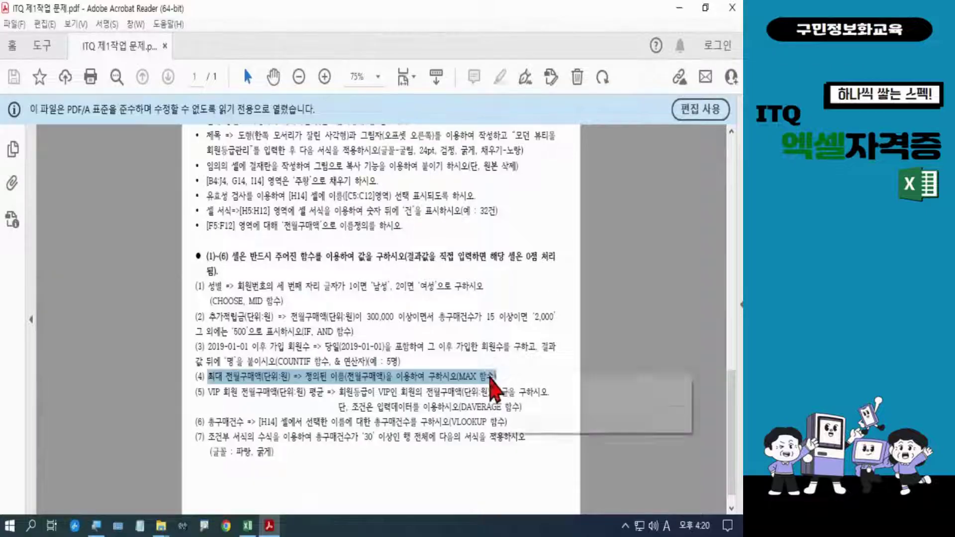
pyautogui.click(522, 390)
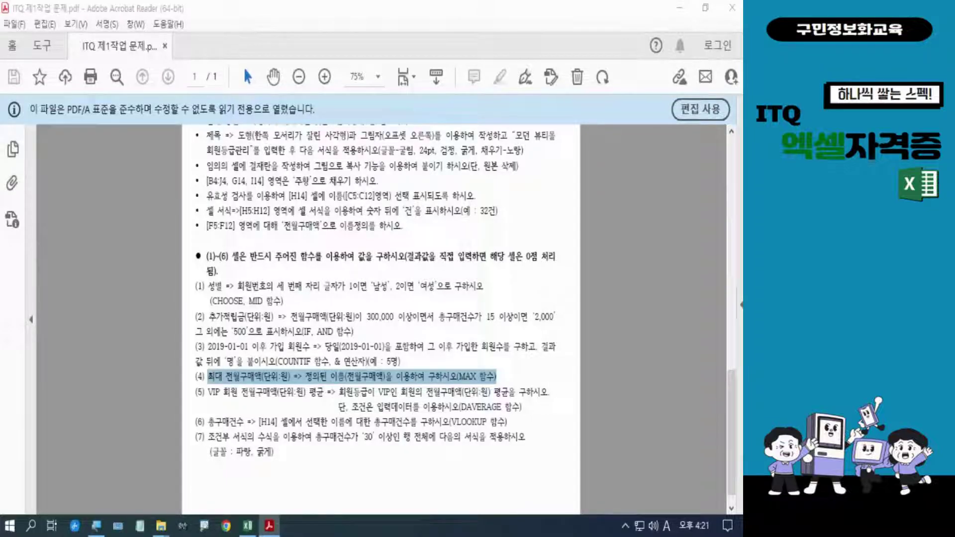
# Switch back to Excel and start a MAX formula in E14 for 최대 전월구매액
pyautogui.click(248, 526)
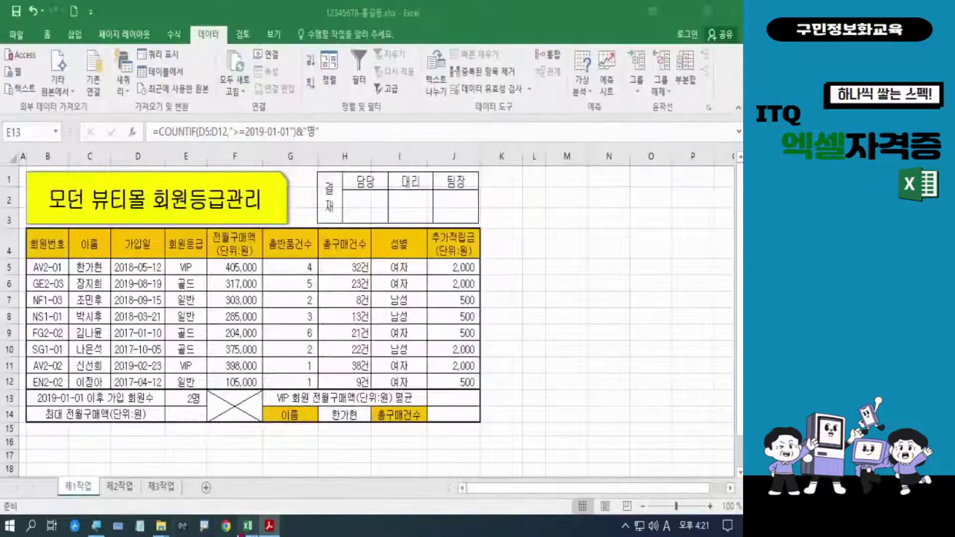
pyautogui.click(184, 417)
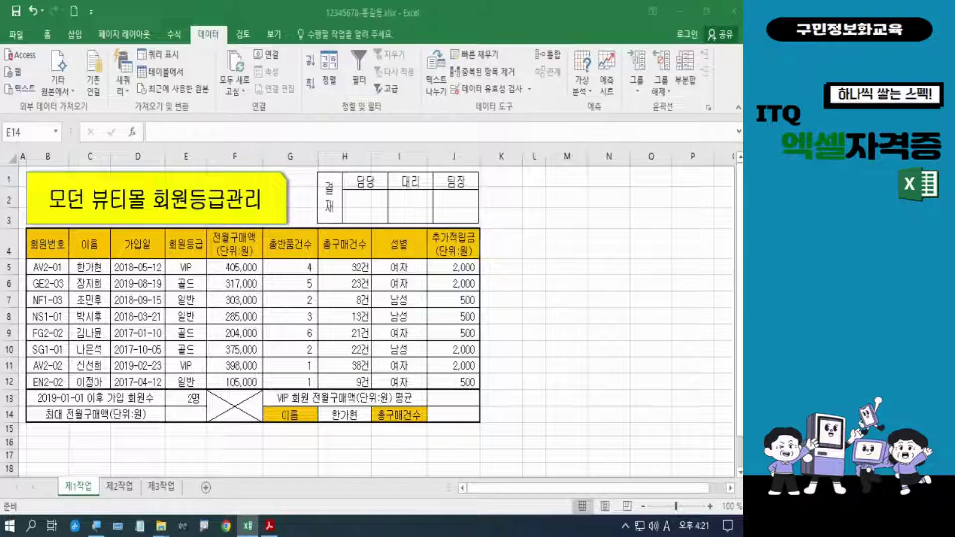
pyautogui.press('Hangul')
pyautogui.click(188, 414)
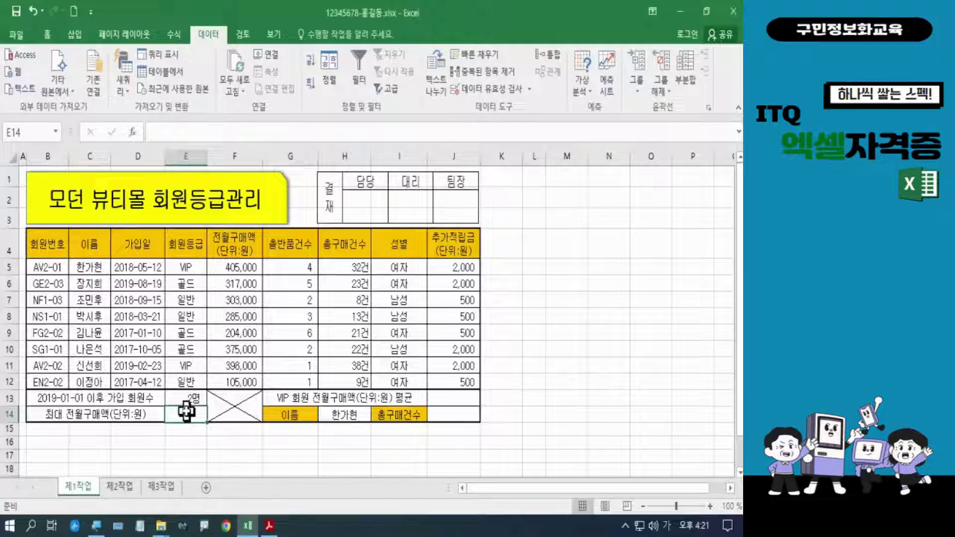
pyautogui.write('=')
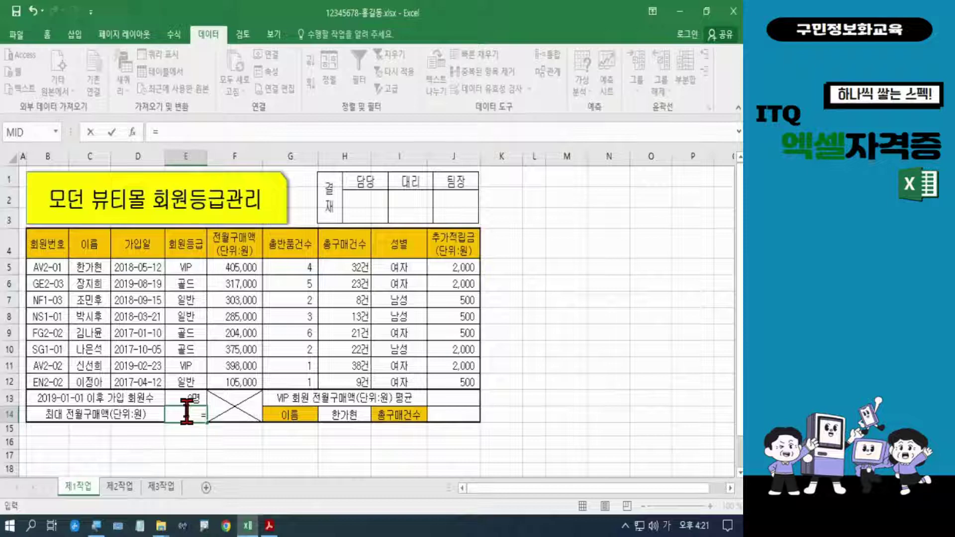
pyautogui.press('Hangul')
pyautogui.write('max')
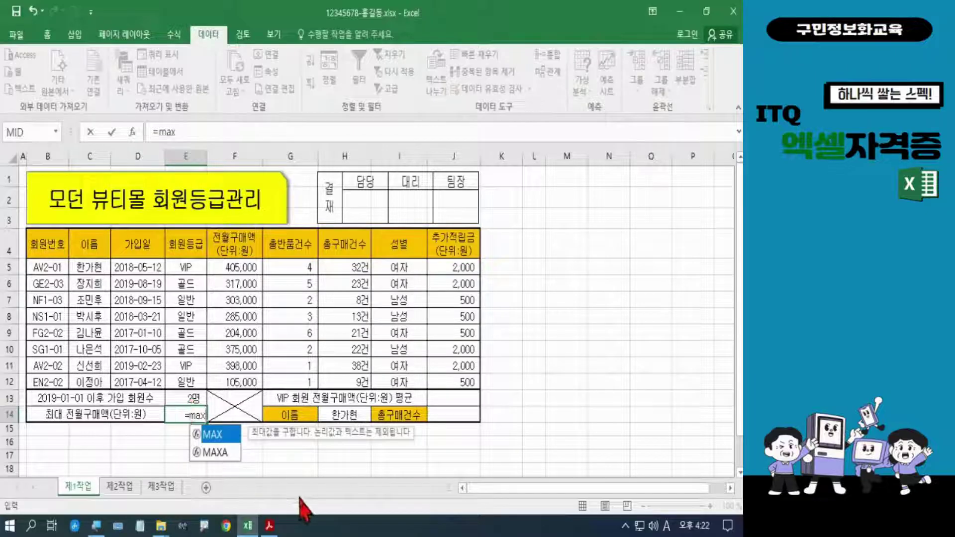
pyautogui.press('Tab')
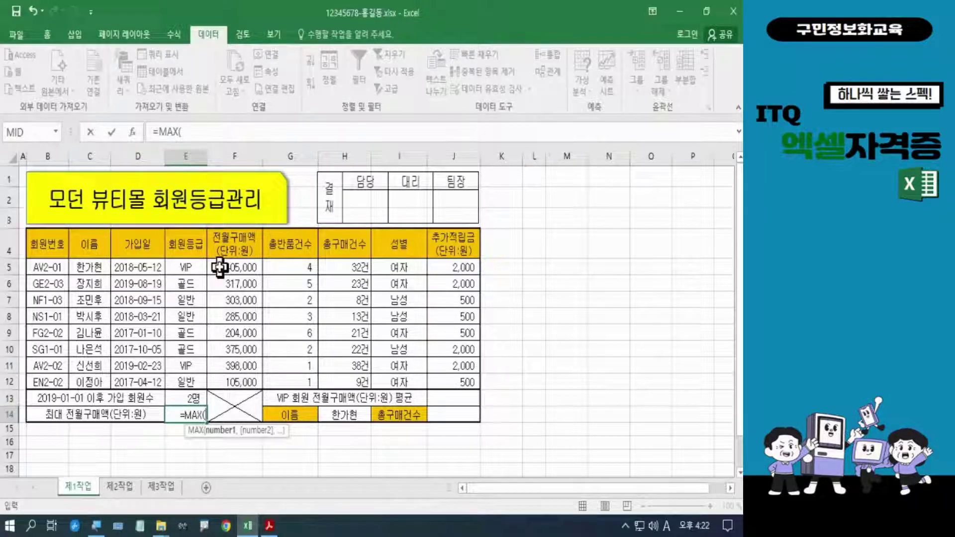
# Use the named range 전월구매액 (F5:F12) as the MAX argument, close the parenthesis, and commit the formula in E14
pyautogui.moveTo(221, 268); pyautogui.dragTo(226, 373)
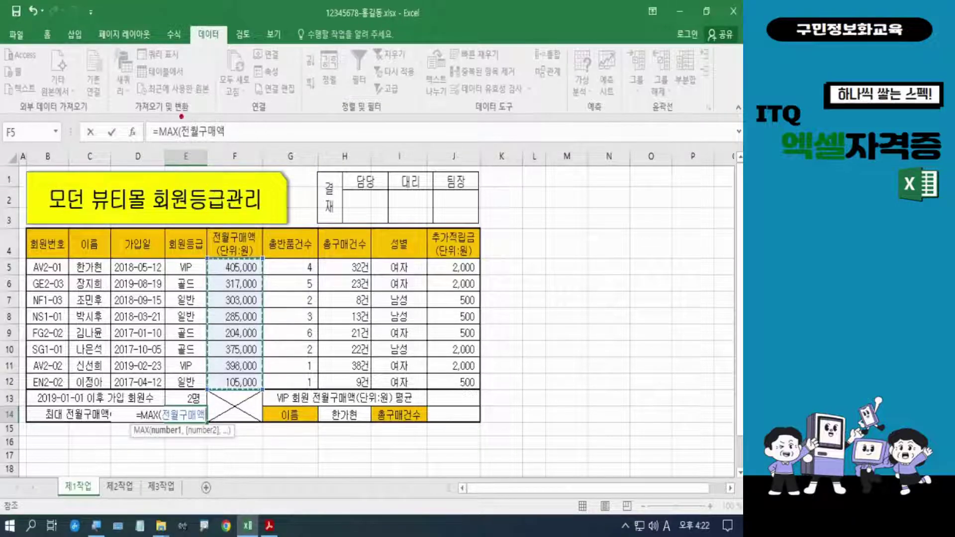
pyautogui.moveTo(178, 115); pyautogui.dragTo(202, 140)
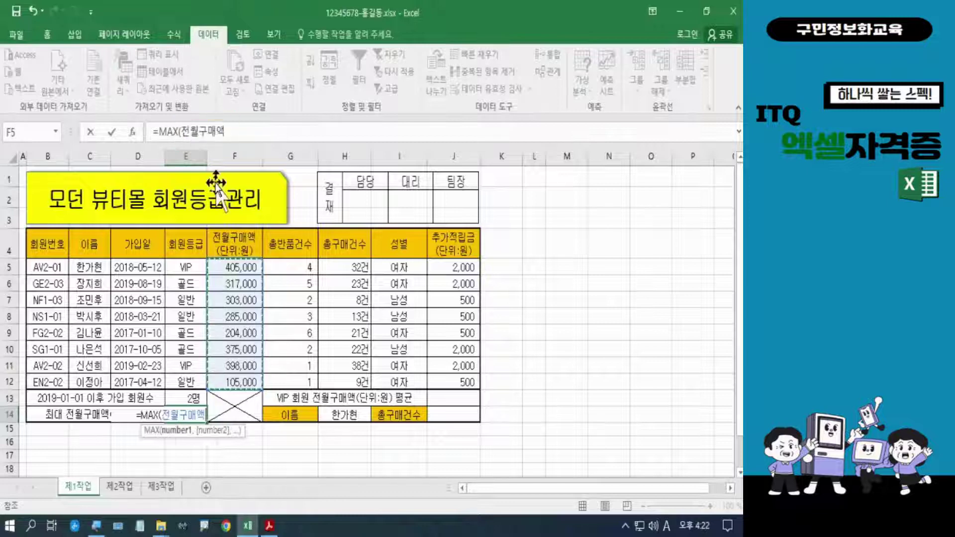
pyautogui.click(254, 138)
pyautogui.write(')')
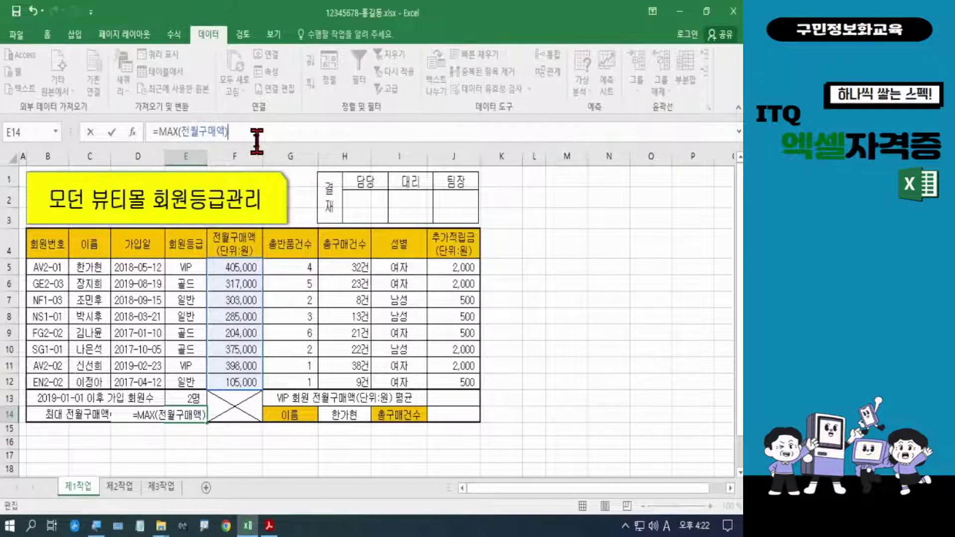
pyautogui.press('Return')
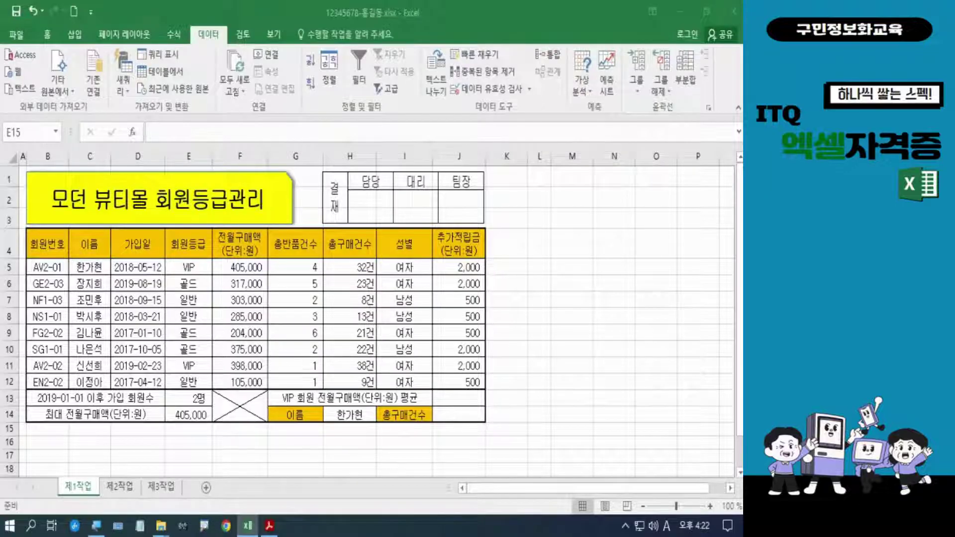
# Switch to the problem PDF in Acrobat Reader and select the text of condition (5) on the VIP 회원 전월구매액 average with DAVERAGE
pyautogui.press('Hangul')
pyautogui.click(270, 526)
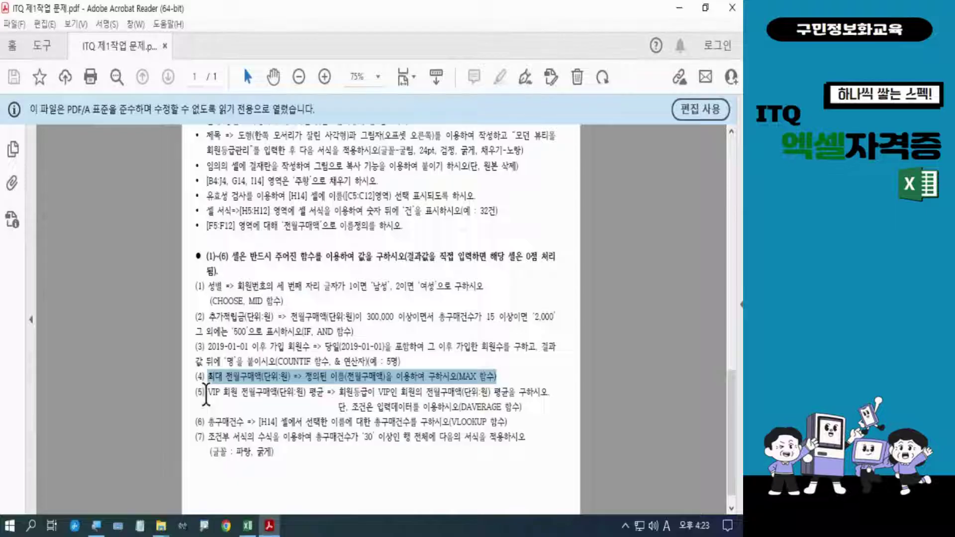
pyautogui.click(208, 393)
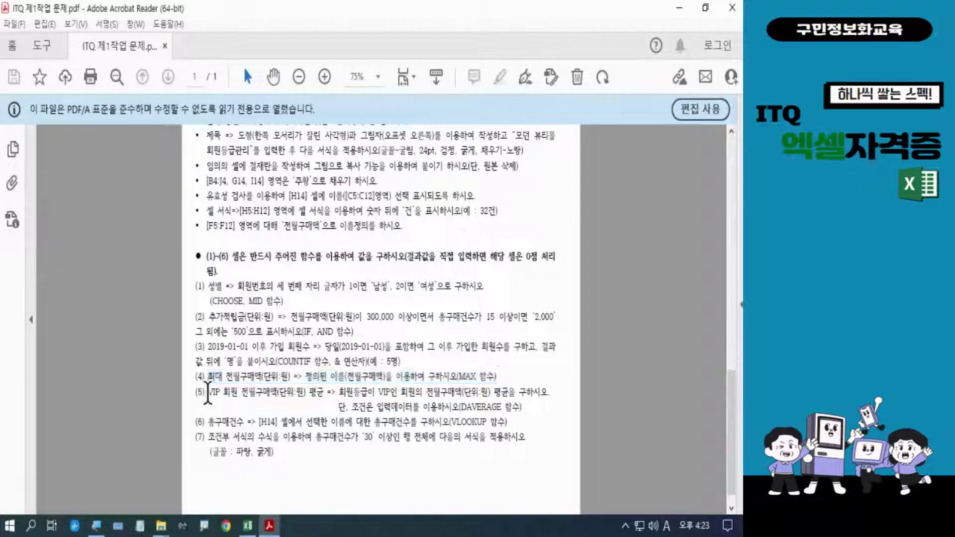
pyautogui.moveTo(207, 392); pyautogui.dragTo(523, 406)
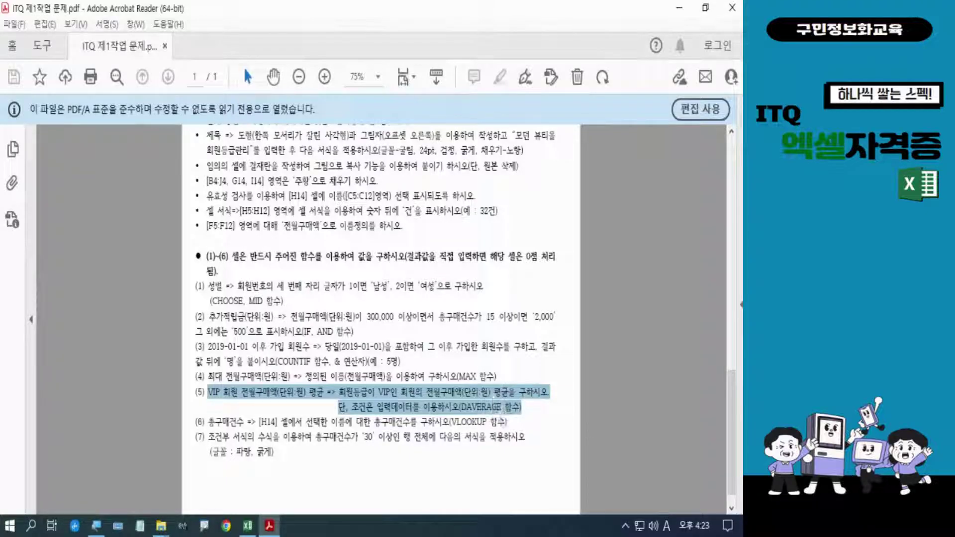
pyautogui.hotkey('alt', 'Tab')
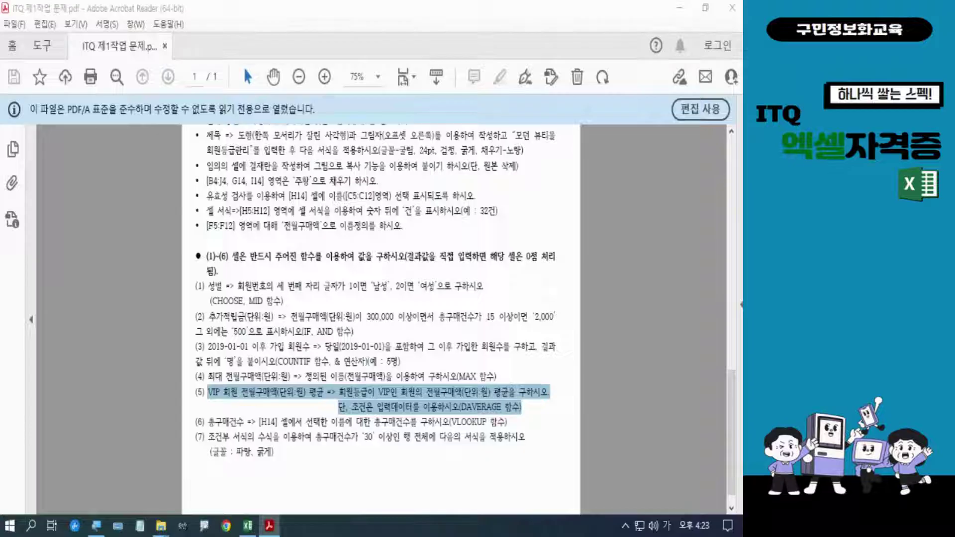
pyautogui.press('Hangul')
pyautogui.press('Hangul')
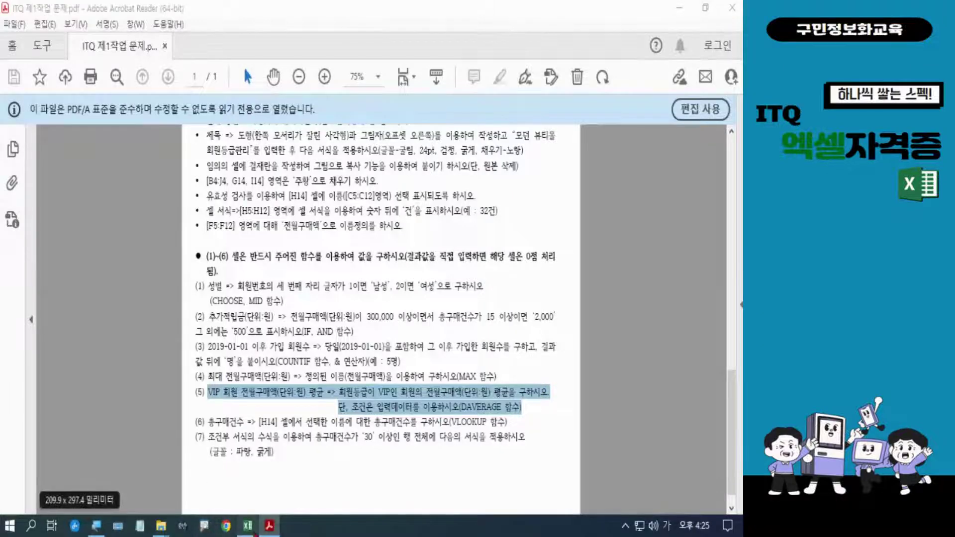
# Switch back to Excel and start a DAVERAGE formula in J13 for the VIP 회원 전월구매액 average
pyautogui.click(251, 530)
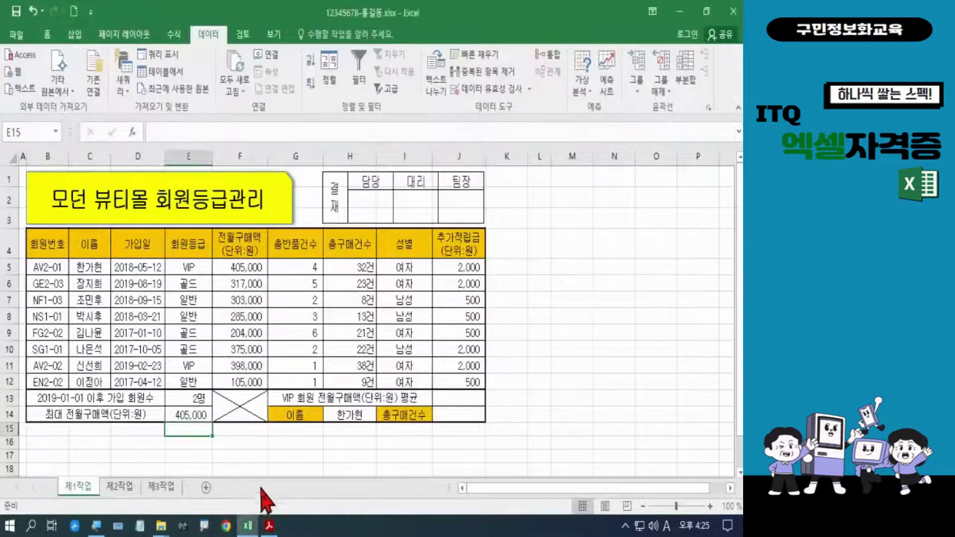
pyautogui.click(448, 400)
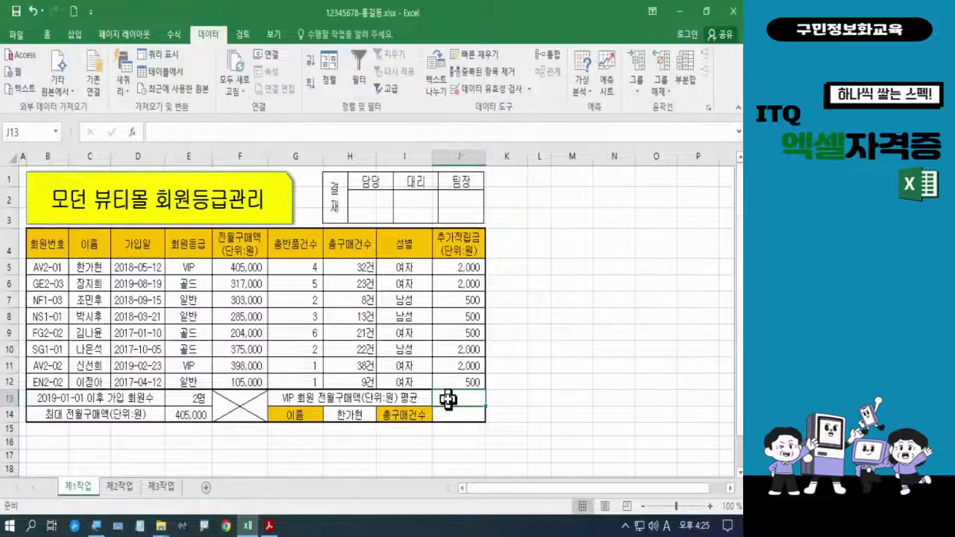
pyautogui.write('=')
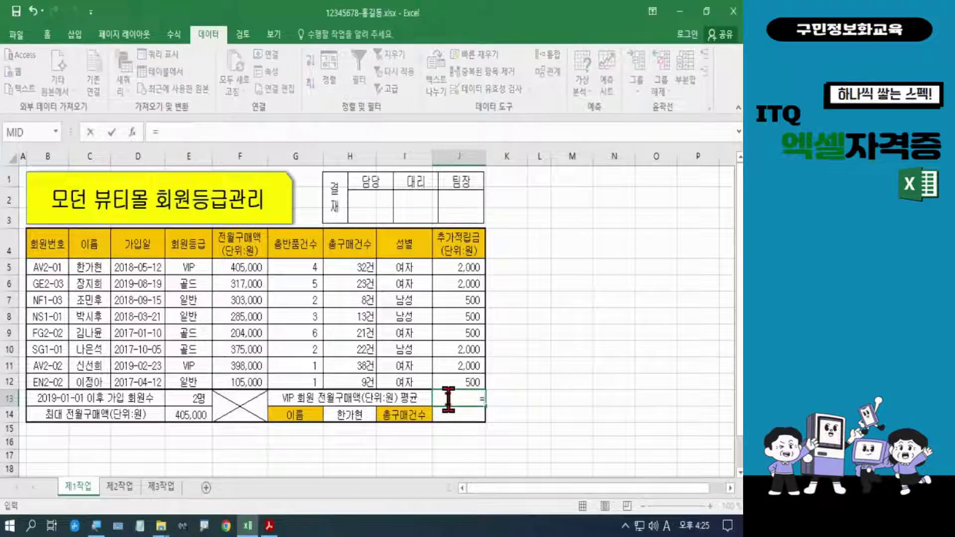
pyautogui.write('d')
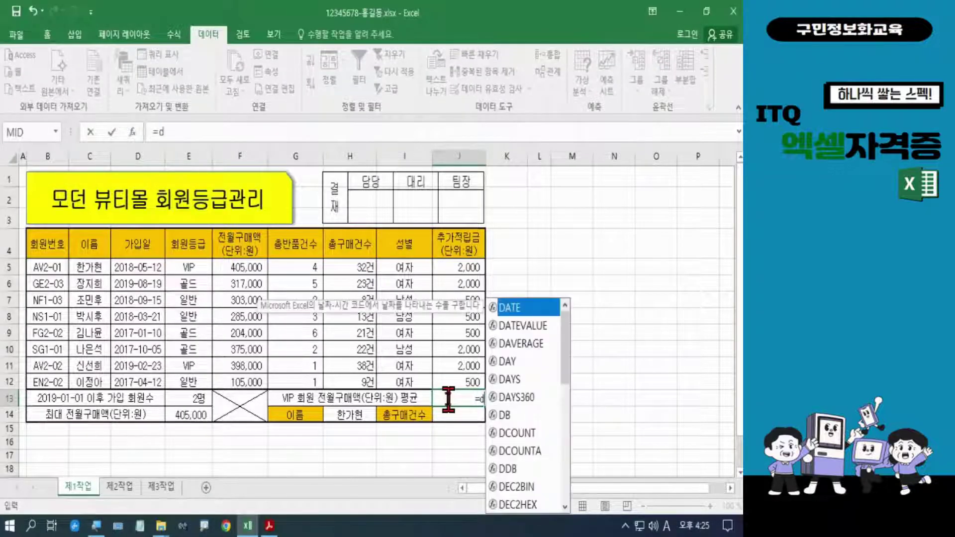
pyautogui.write('av')
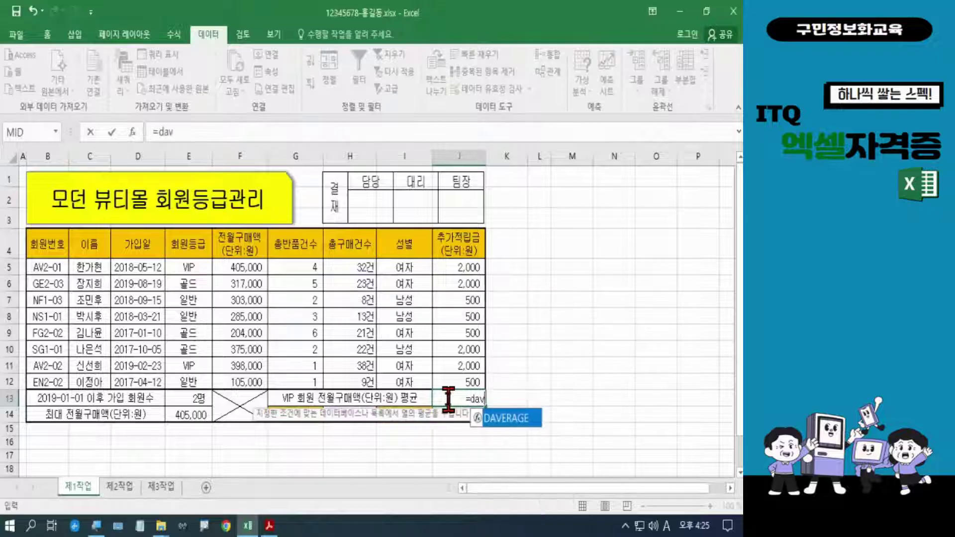
pyautogui.write('er')
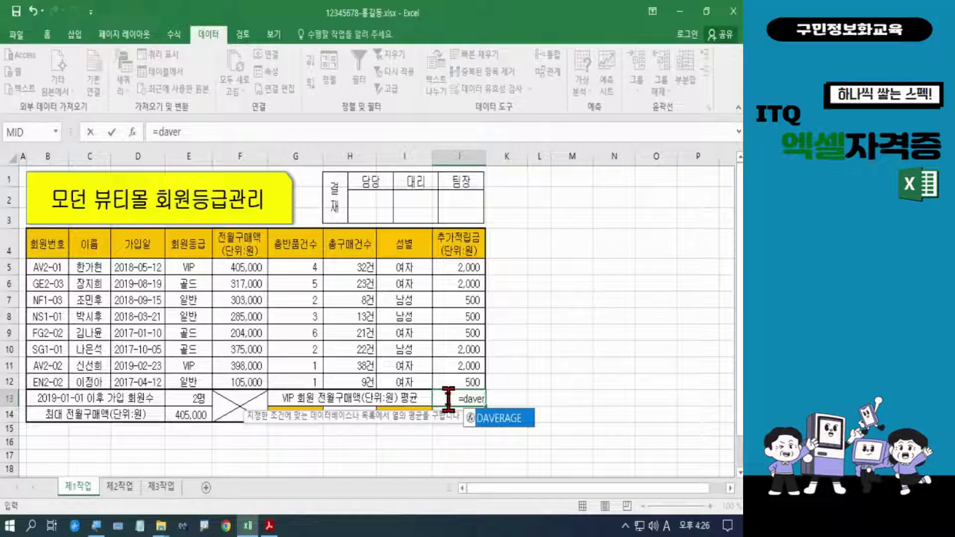
pyautogui.press('Tab')
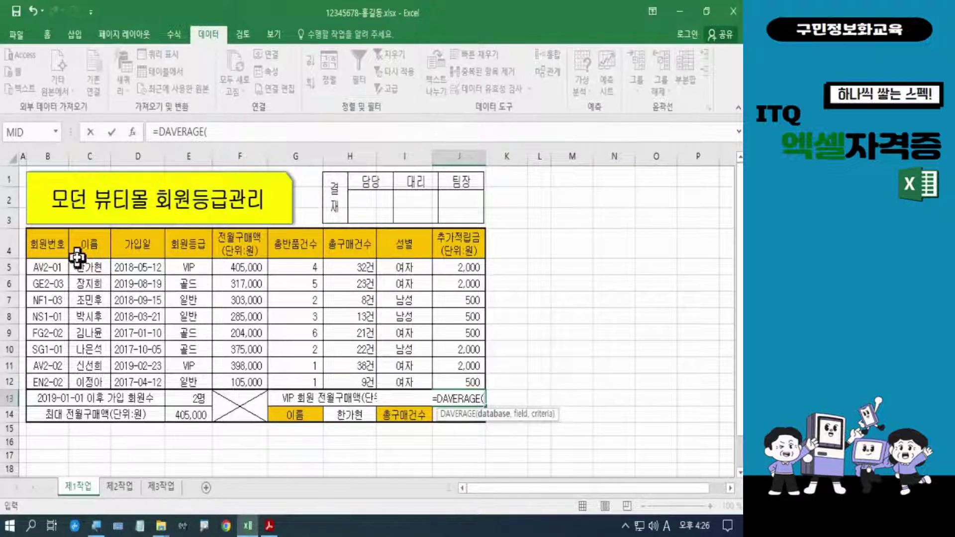
# Set the DAVERAGE database to the whole table including headers, B4:J12, and continue to the field argument
pyautogui.click(54, 245)
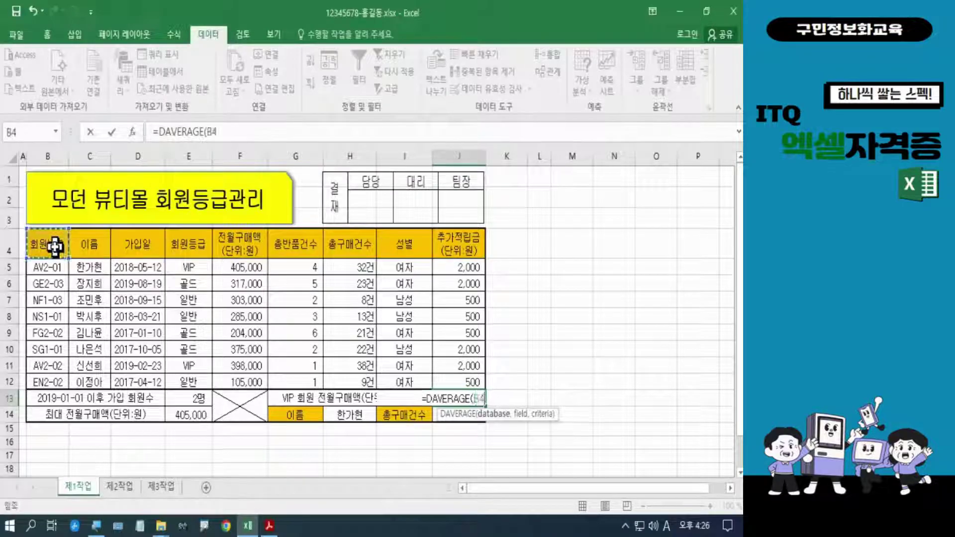
pyautogui.moveTo(55, 245); pyautogui.dragTo(467, 376)
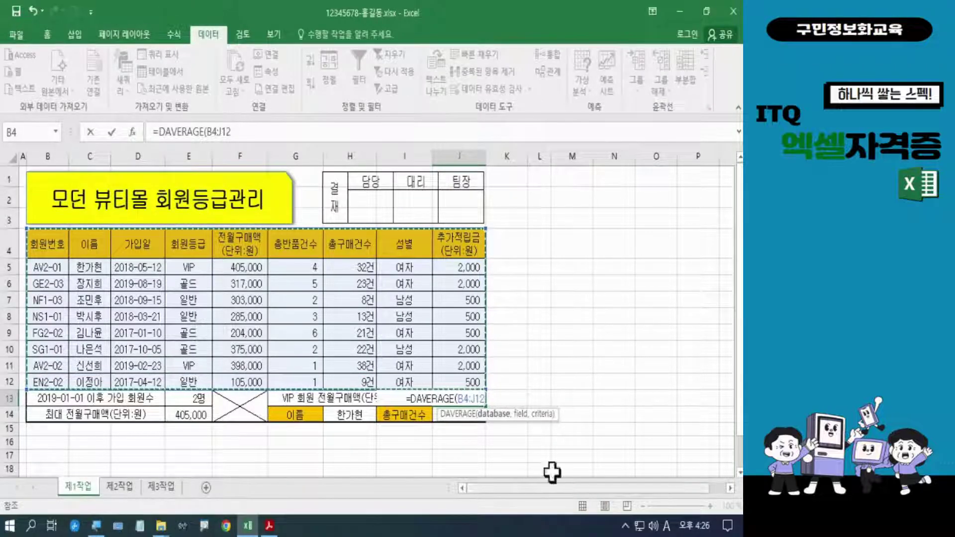
pyautogui.moveTo(22, 229)
pyautogui.mouseDown()
pyautogui.moveTo(159, 348)
pyautogui.moveTo(285, 384)
pyautogui.moveTo(485, 386)
pyautogui.mouseUp()
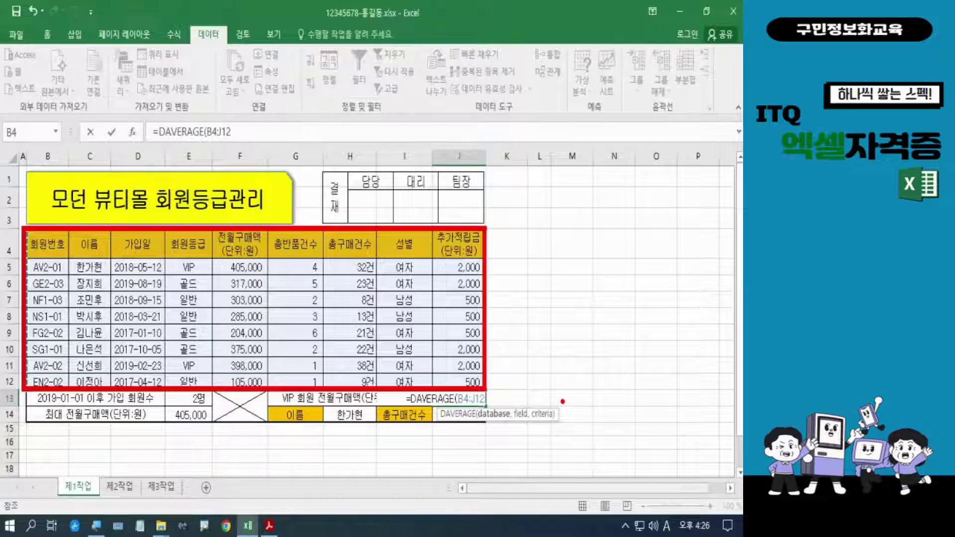
pyautogui.press('Escape')
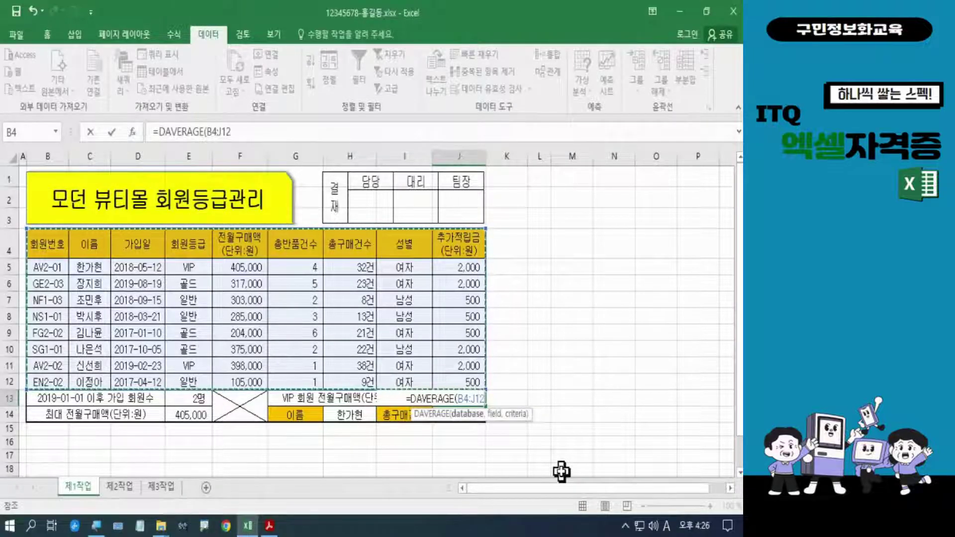
pyautogui.write(',')
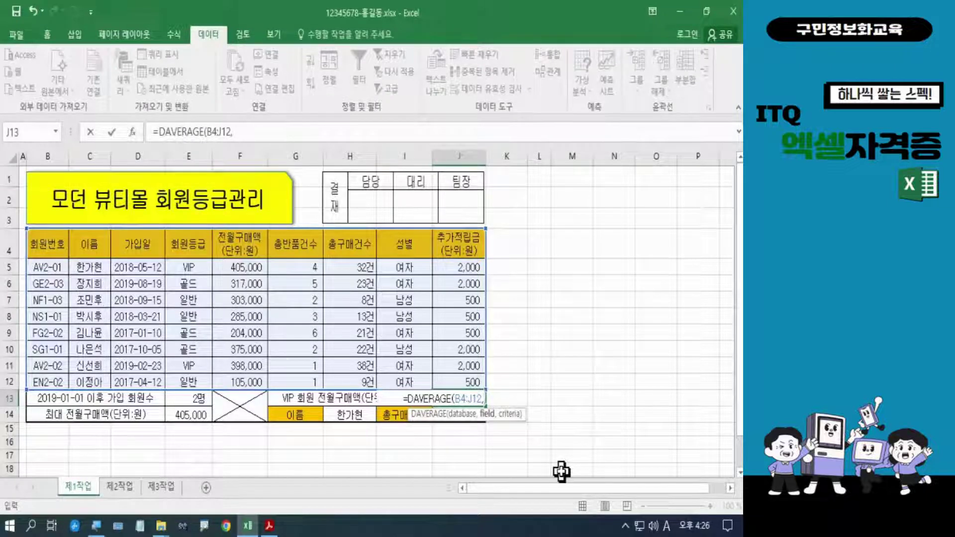
# Set the DAVERAGE field to the 전월구매액 header cell F4 and continue to the criteria argument
pyautogui.click(241, 251)
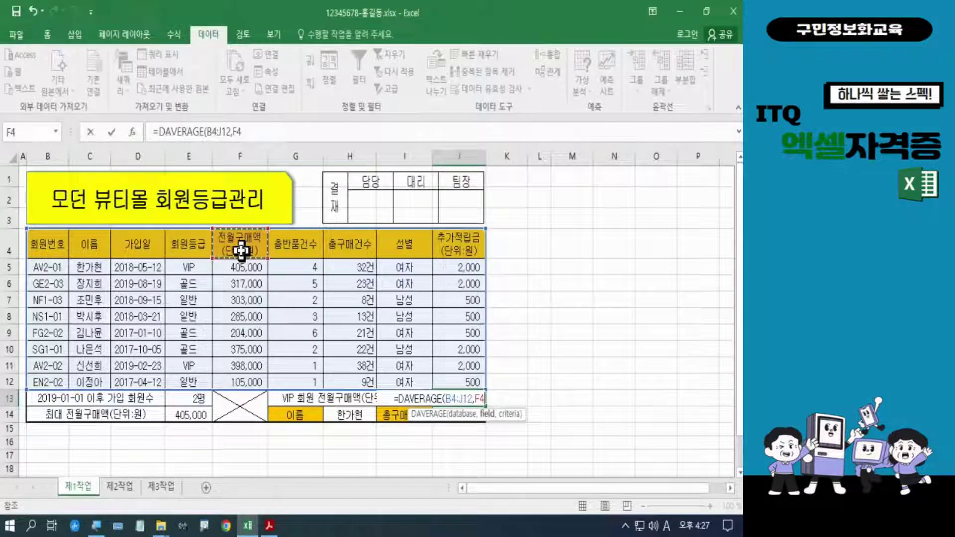
pyautogui.write(',')
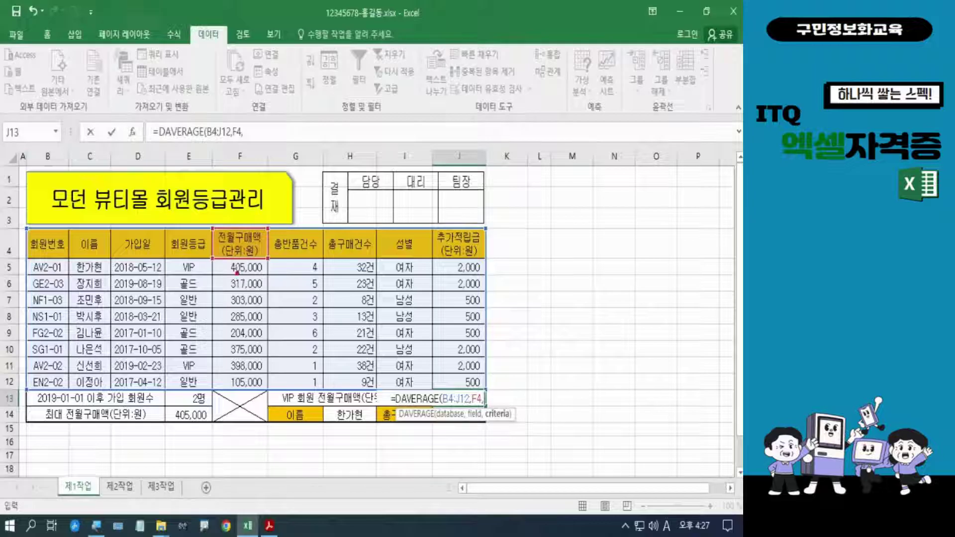
pyautogui.moveTo(164, 223); pyautogui.dragTo(214, 279)
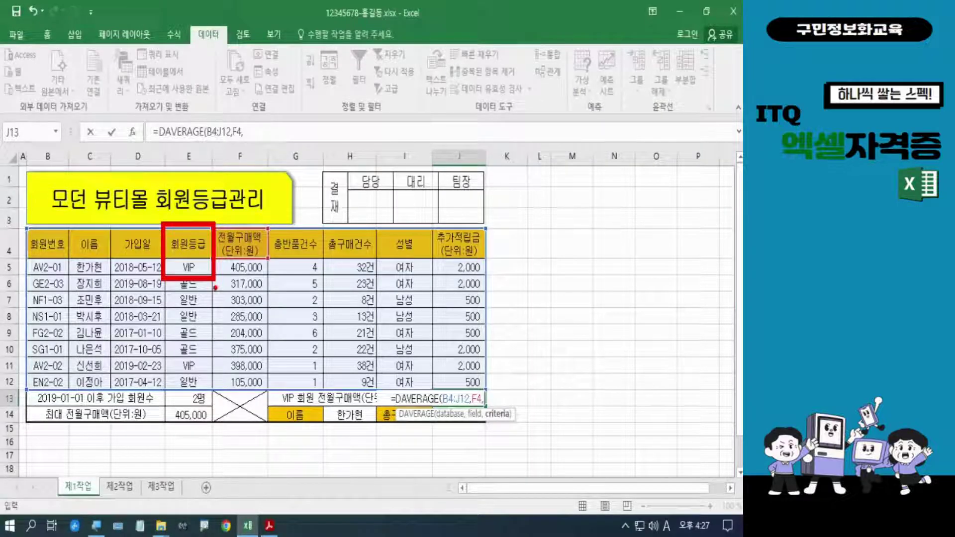
pyautogui.press('Escape')
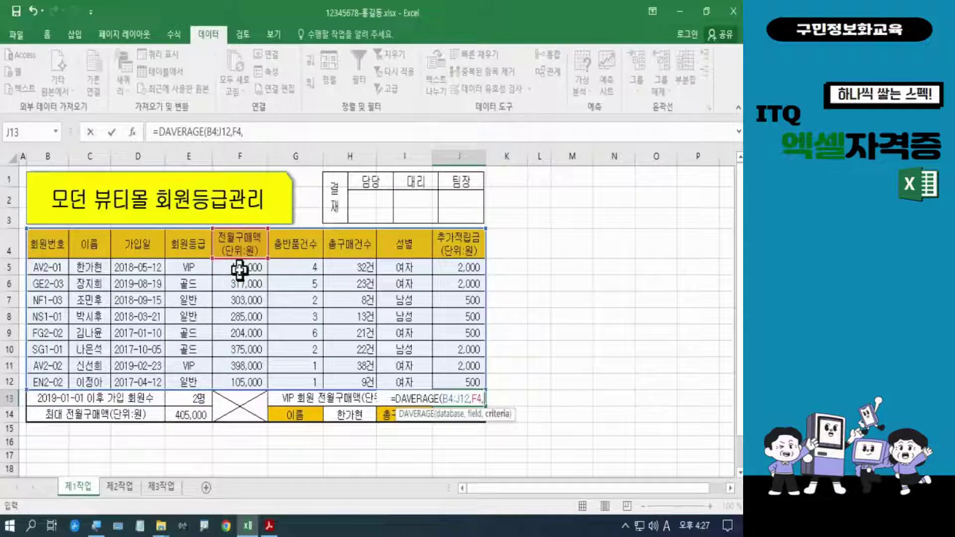
# Use the 회원등급 header and VIP cell, E4:E5, as the DAVERAGE criteria, close the parenthesis, and commit the formula in J13
pyautogui.click(193, 248)
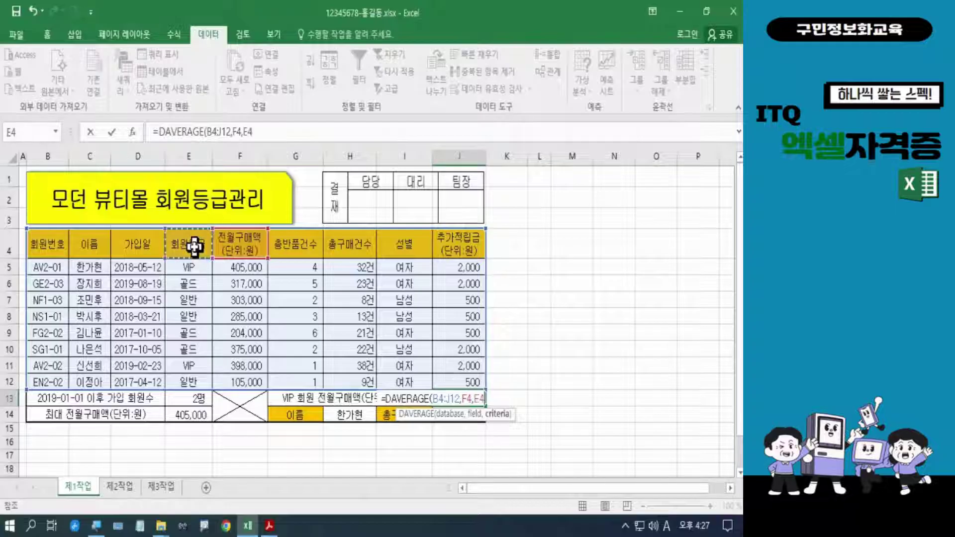
pyautogui.moveTo(192, 251); pyautogui.dragTo(189, 264)
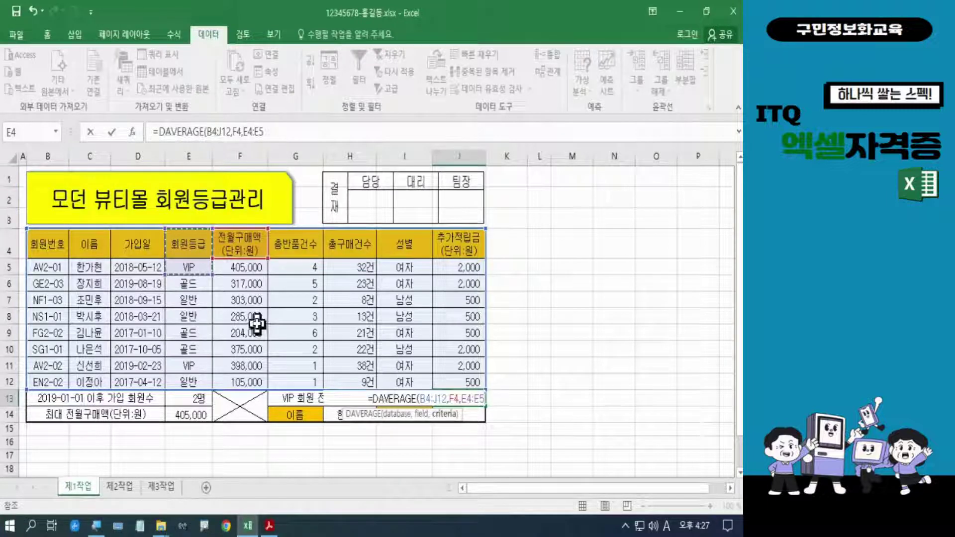
pyautogui.click(277, 136)
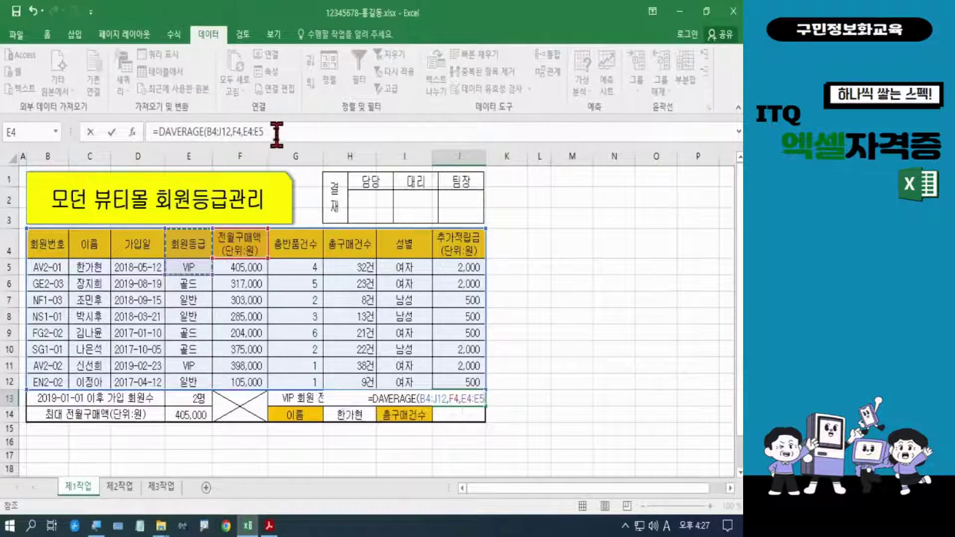
pyautogui.write(')')
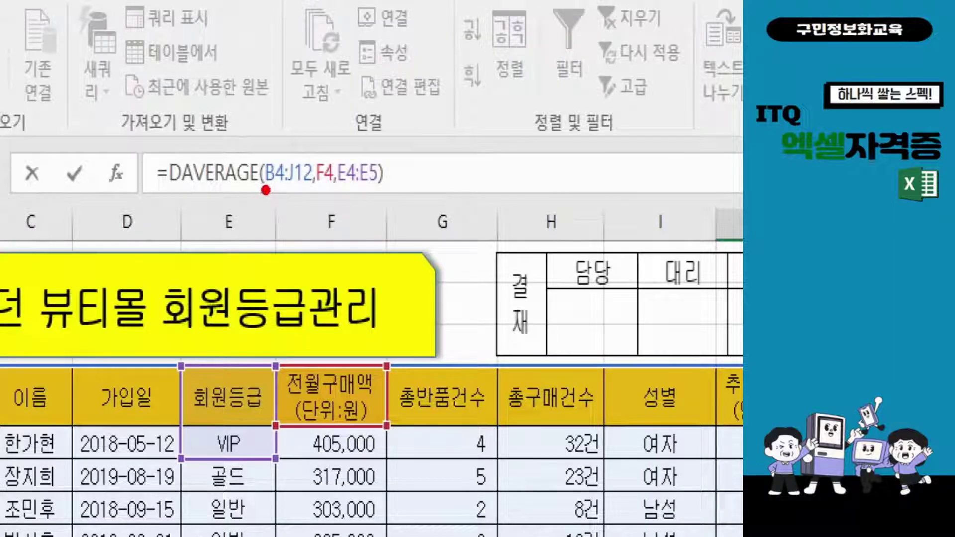
pyautogui.moveTo(266, 190); pyautogui.dragTo(309, 193)
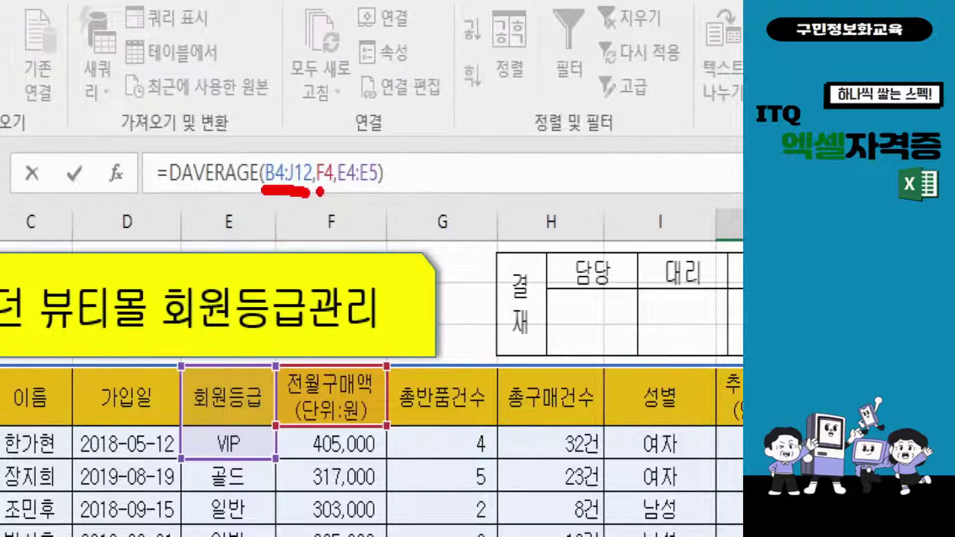
pyautogui.moveTo(317, 192); pyautogui.dragTo(336, 192)
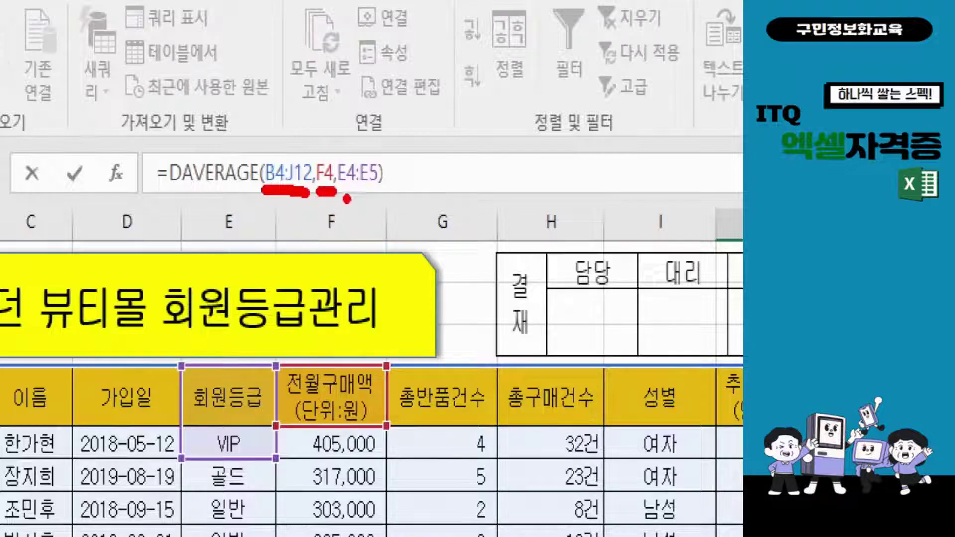
pyautogui.moveTo(344, 192); pyautogui.dragTo(384, 191)
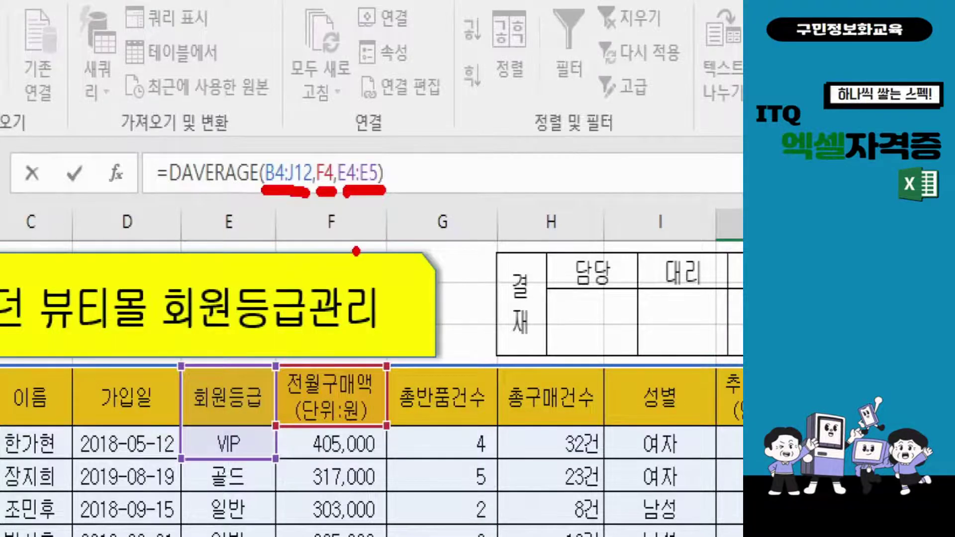
pyautogui.press('Return')
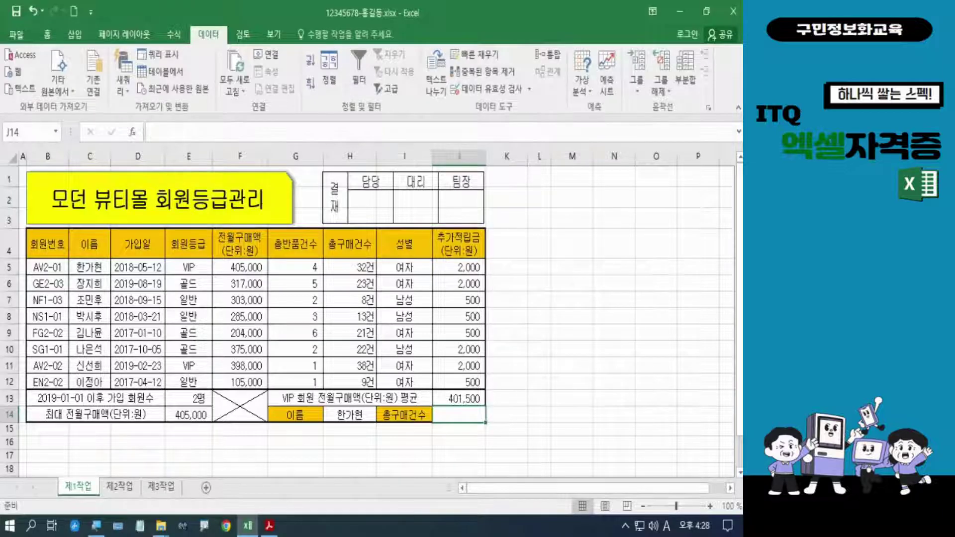
pyautogui.press('Hangul')
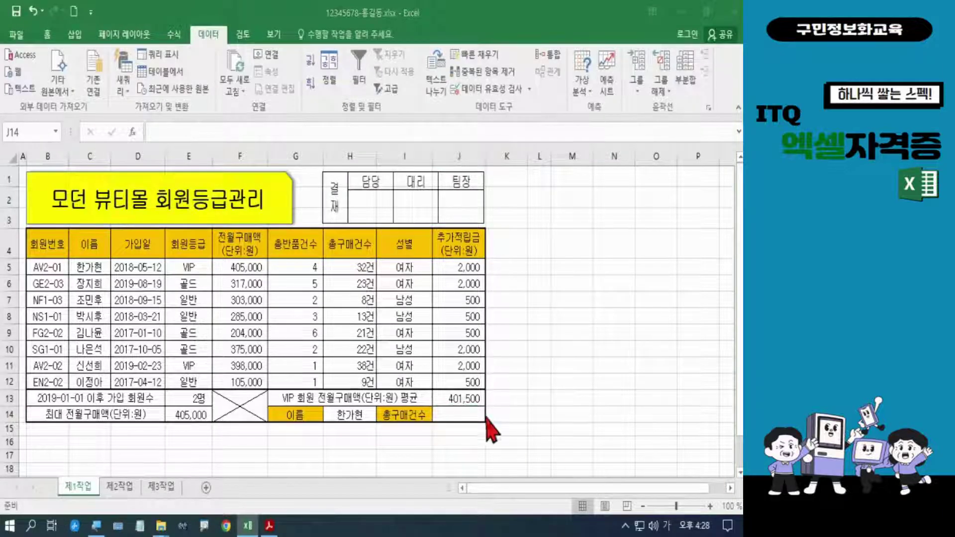
# Switch to the problem PDF in Acrobat Reader and select the text of condition (6) on 총구매건수 with VLOOKUP
pyautogui.click(467, 398)
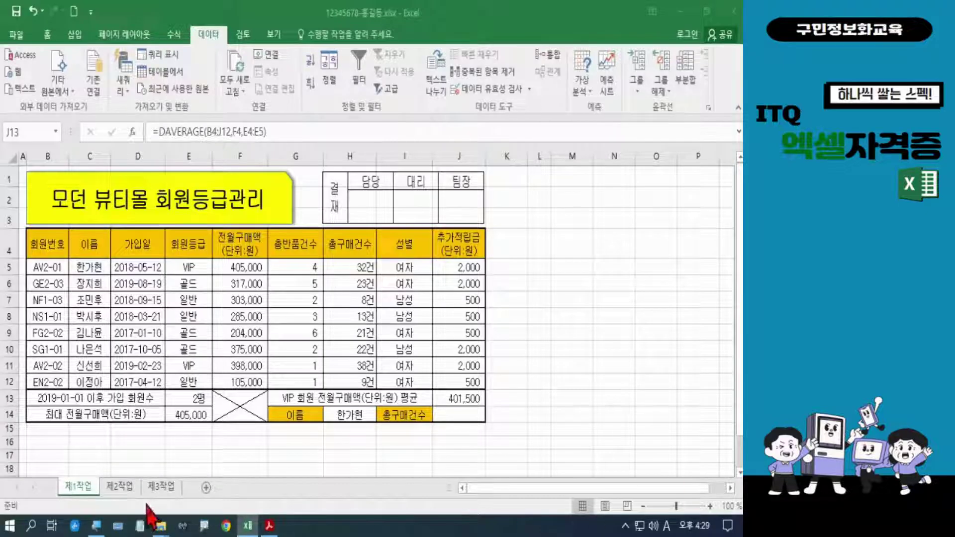
pyautogui.click(269, 523)
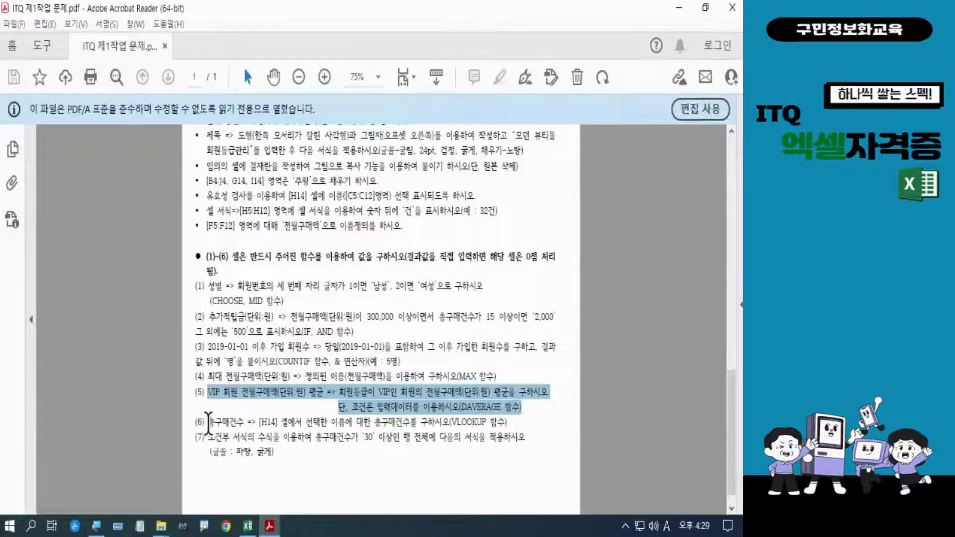
pyautogui.moveTo(208, 421); pyautogui.dragTo(509, 422)
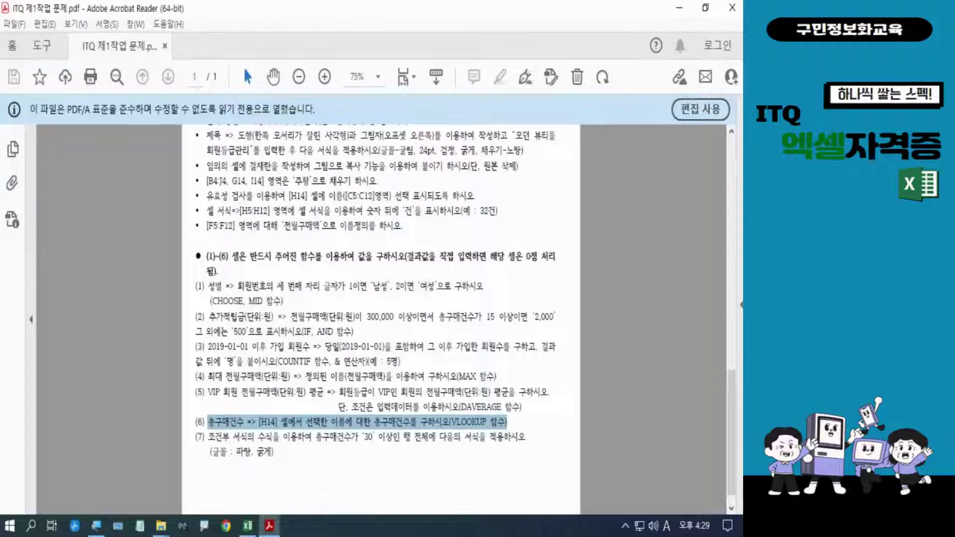
# Switch back to Excel and examine the name cell H14 and the empty 총구매건수 result cell J14
pyautogui.hotkey('alt', 'Tab')
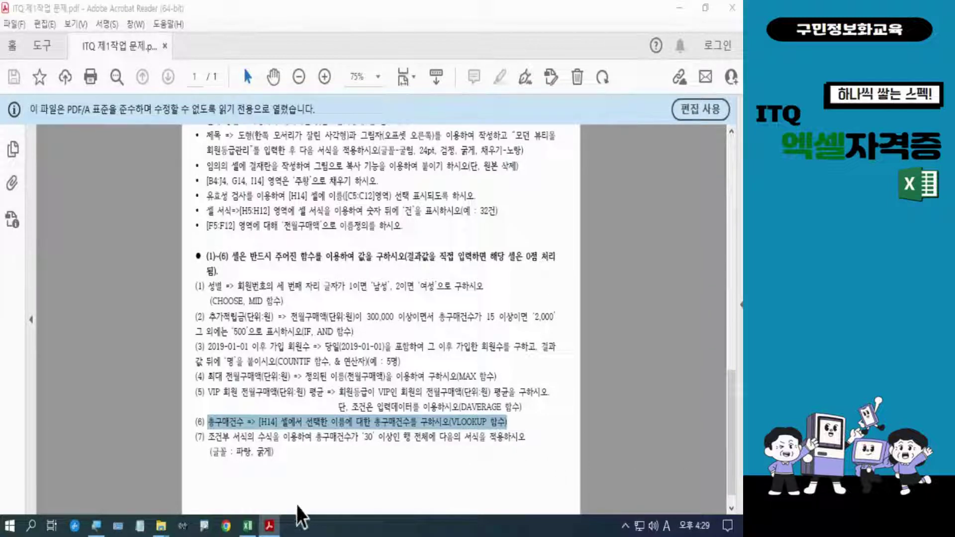
pyautogui.click(248, 525)
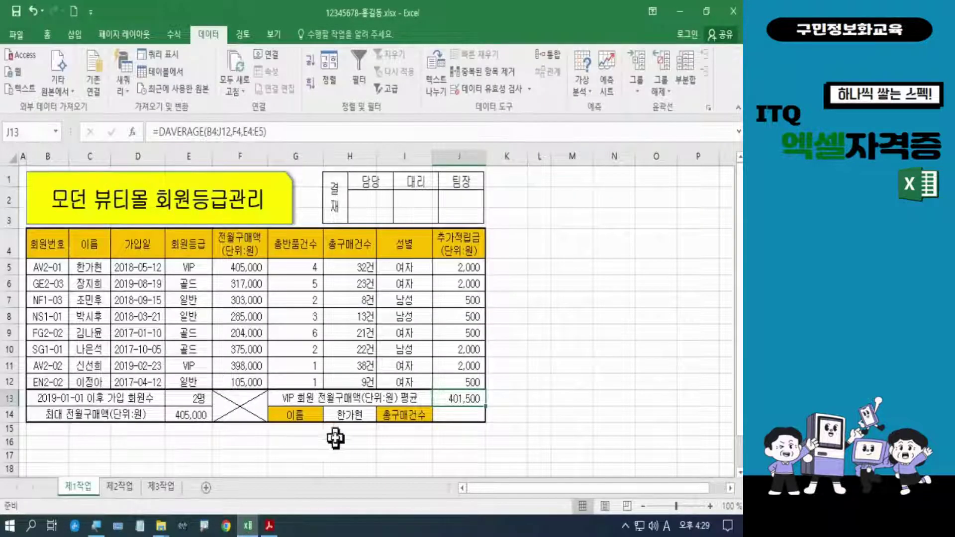
pyautogui.click(351, 415)
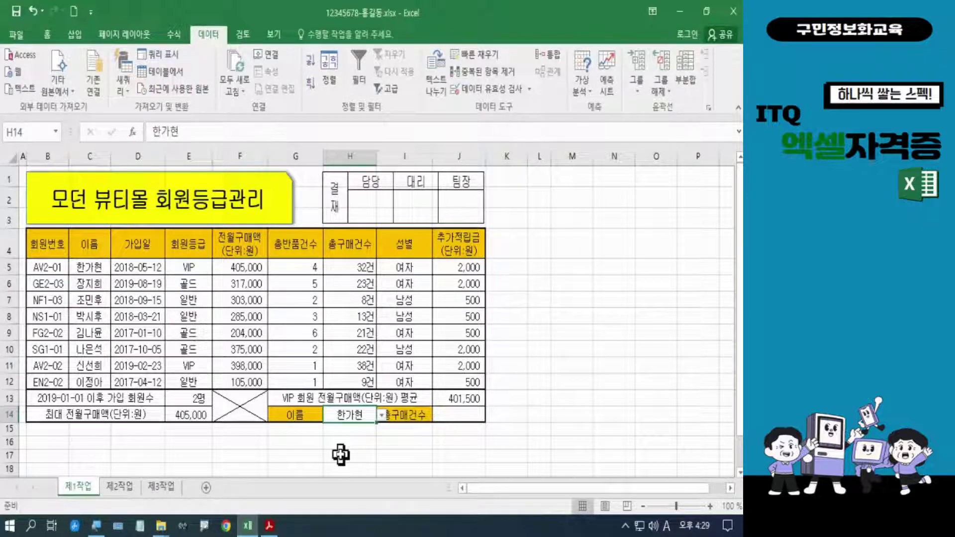
pyautogui.moveTo(372, 422)
pyautogui.mouseDown()
pyautogui.moveTo(343, 437)
pyautogui.moveTo(328, 404)
pyautogui.moveTo(362, 395)
pyautogui.moveTo(372, 422)
pyautogui.mouseUp()
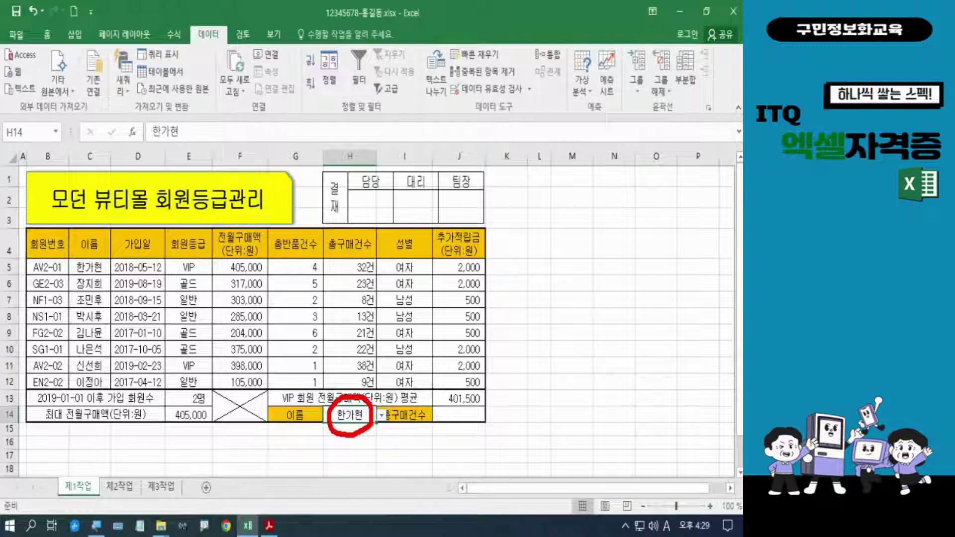
pyautogui.moveTo(490, 416)
pyautogui.mouseDown()
pyautogui.moveTo(467, 428)
pyautogui.moveTo(431, 420)
pyautogui.moveTo(461, 401)
pyautogui.moveTo(481, 422)
pyautogui.mouseUp()
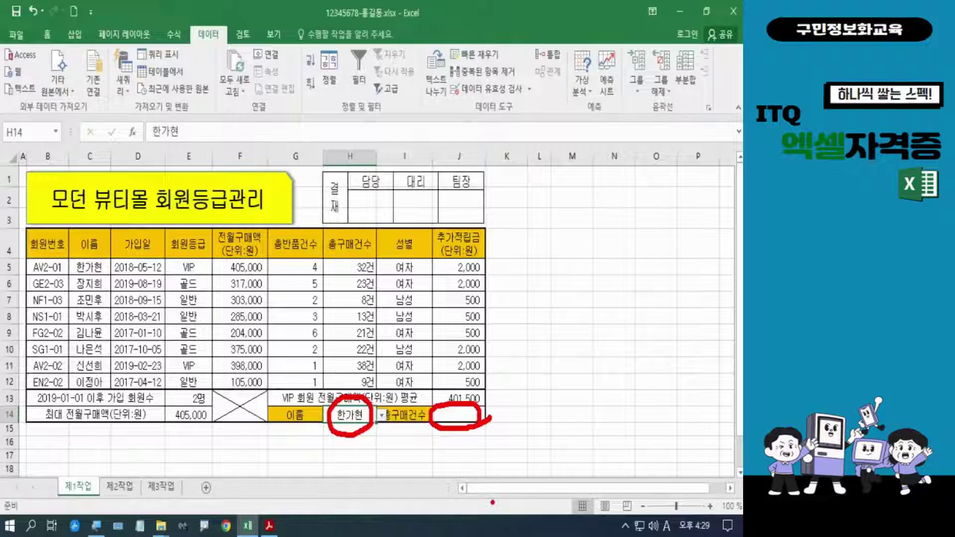
pyautogui.press('Escape')
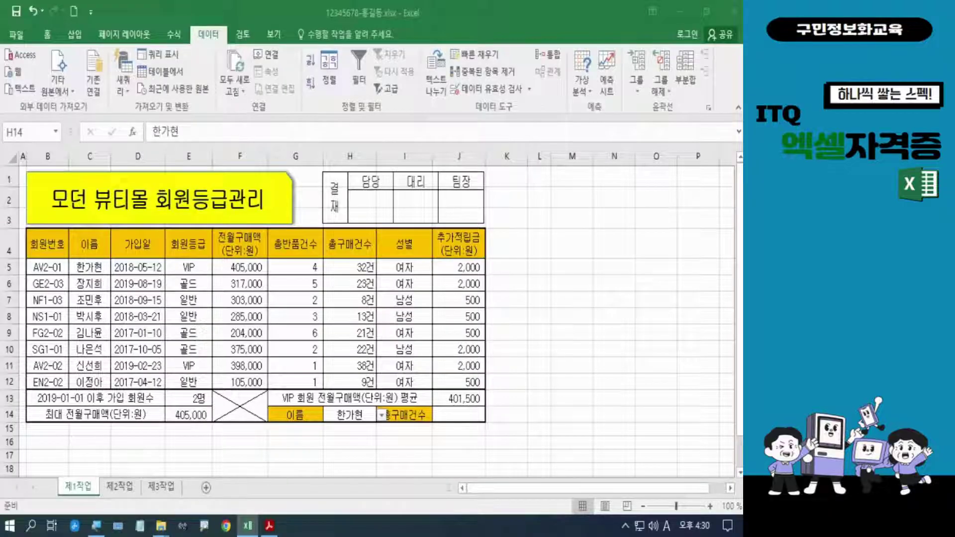
pyautogui.press('Hangul')
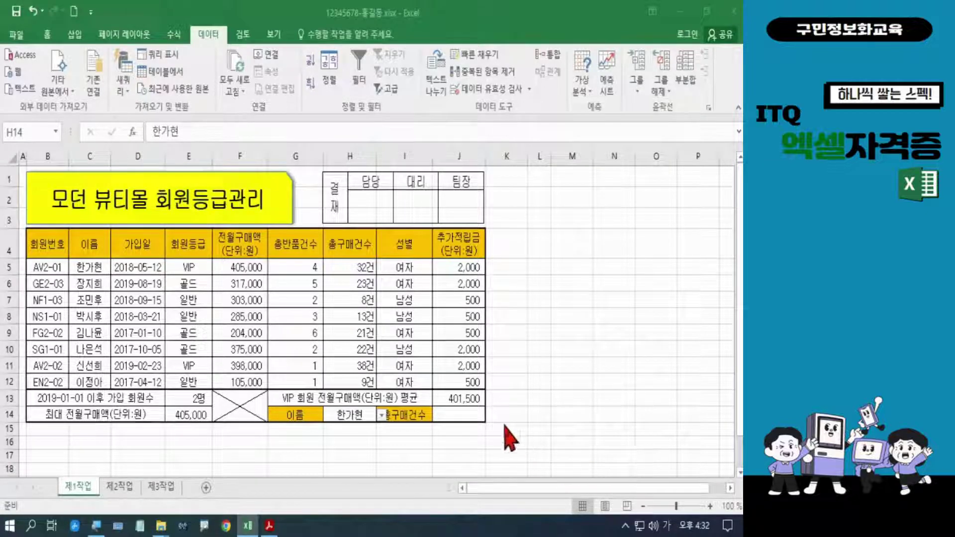
# Start a VLOOKUP formula in J14 for the 총구매건수 of the selected member
pyautogui.click(451, 415)
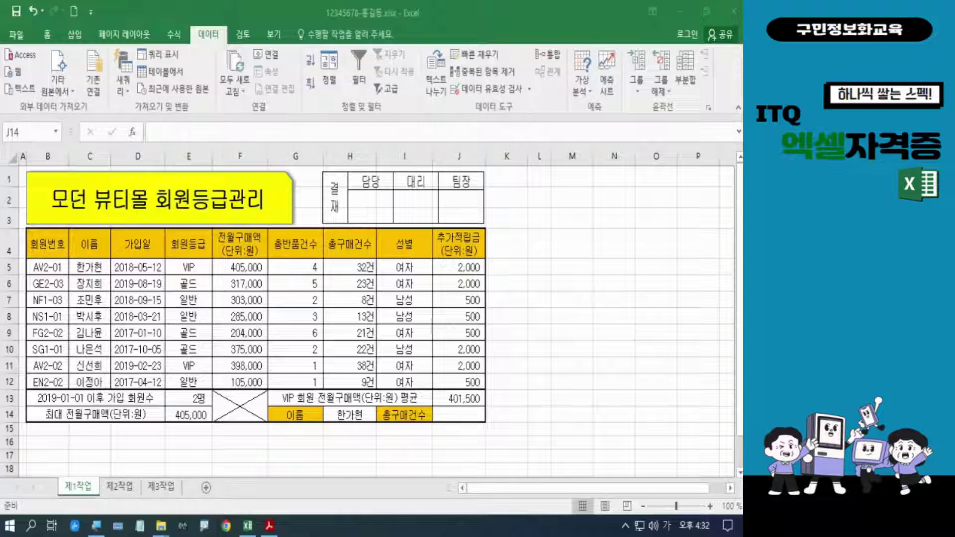
pyautogui.press('Hangul')
pyautogui.press('Hangul')
pyautogui.press('Hangul')
pyautogui.click(463, 413)
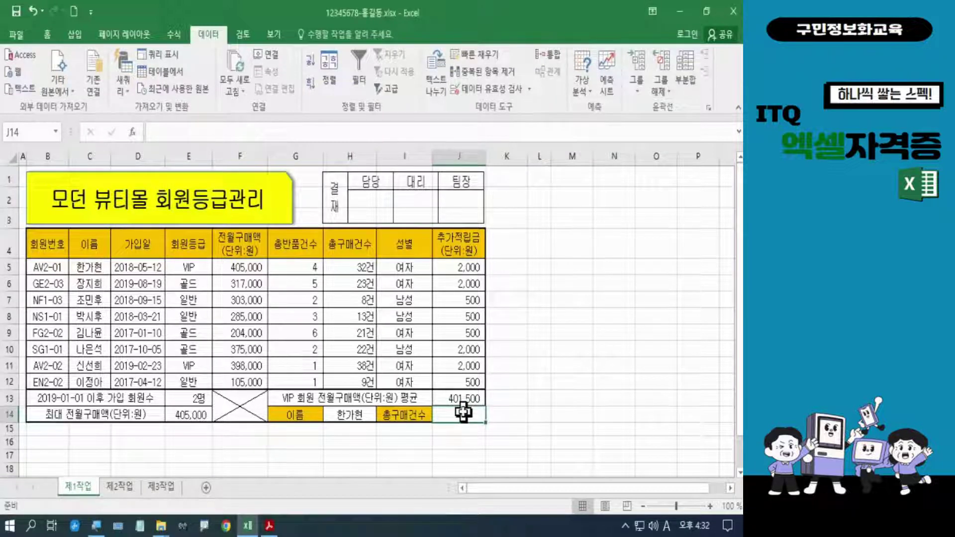
pyautogui.write('=')
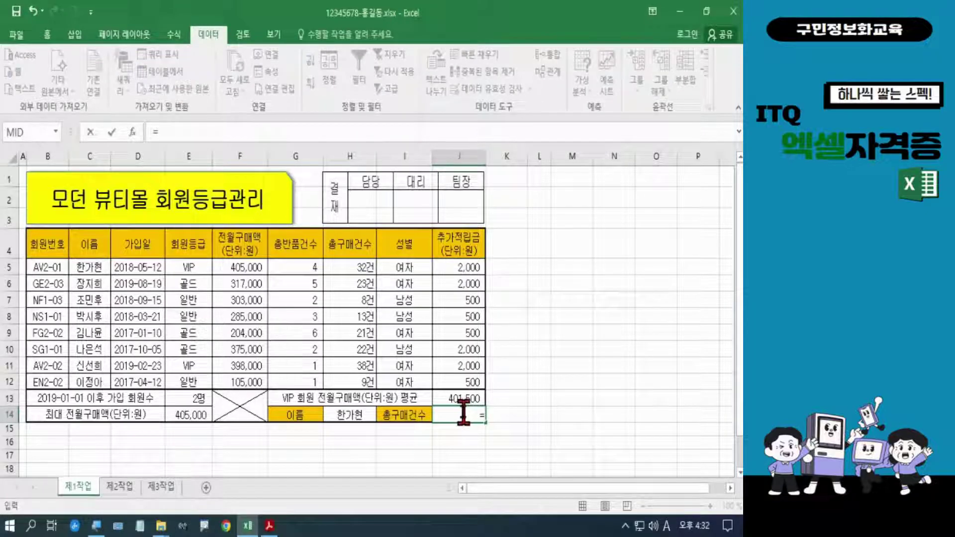
pyautogui.write('vl')
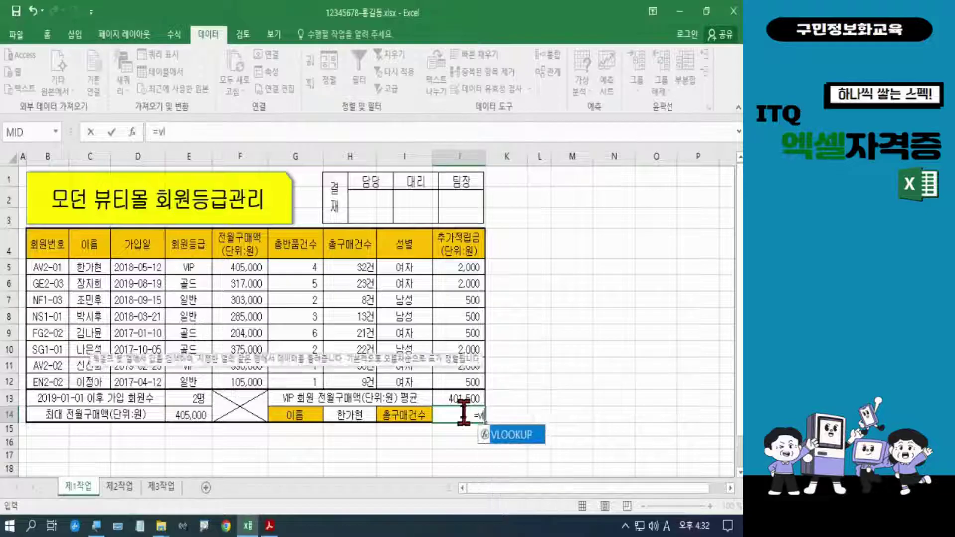
pyautogui.write('oo')
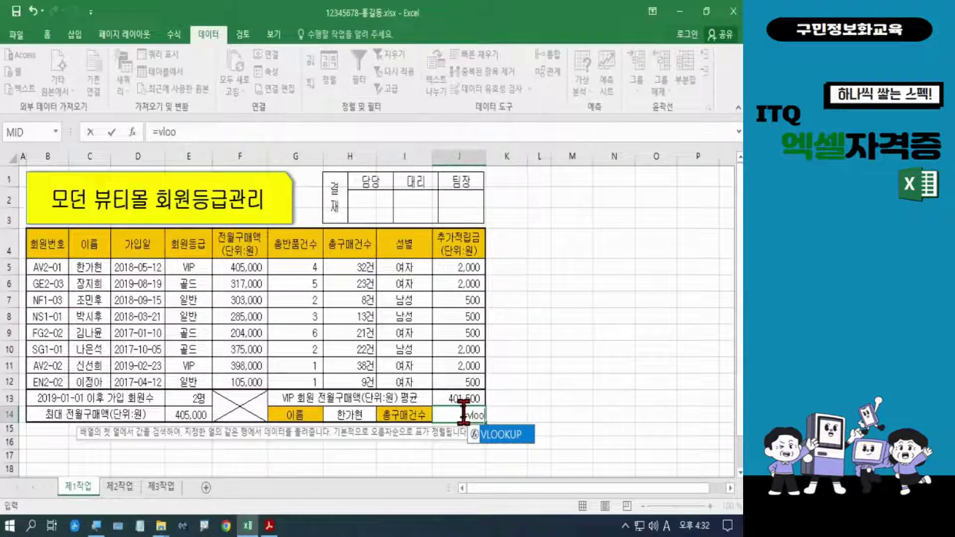
pyautogui.press('Tab')
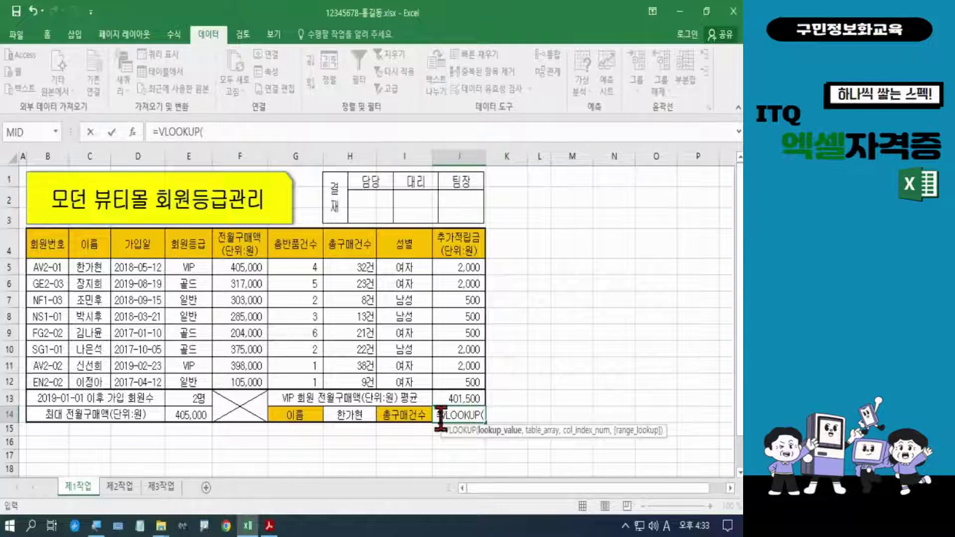
# Set the VLOOKUP lookup value to H14 and the table array to C5:J12, and continue to the column index argument
pyautogui.click(354, 412)
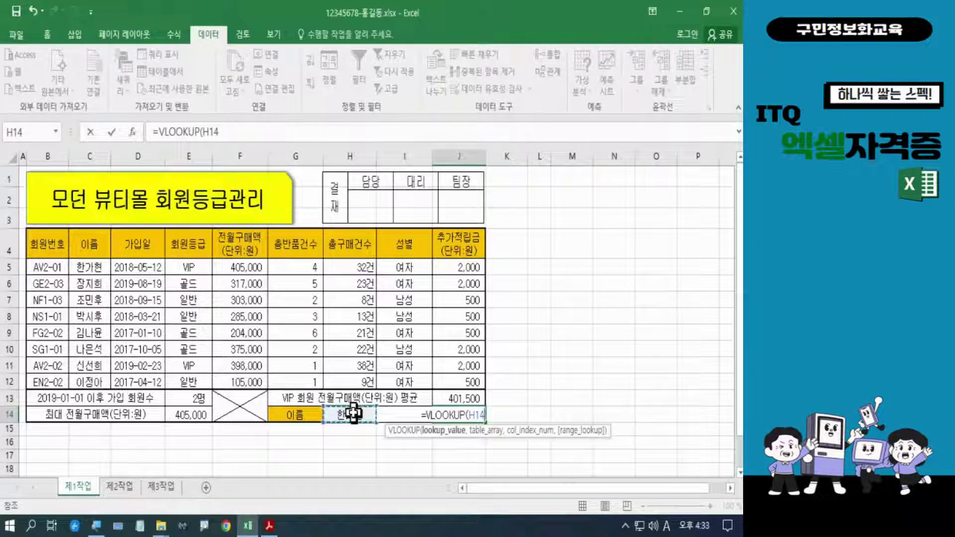
pyautogui.write(',')
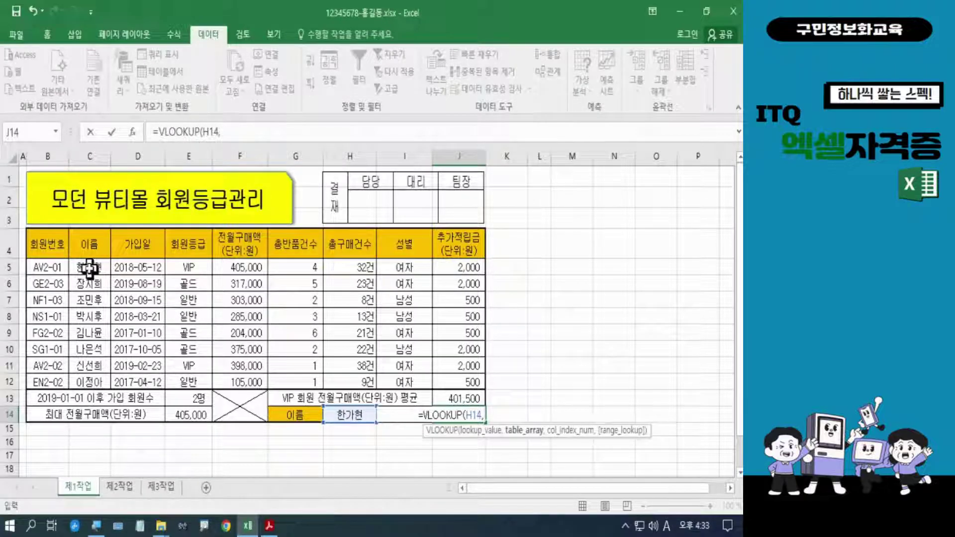
pyautogui.click(89, 268)
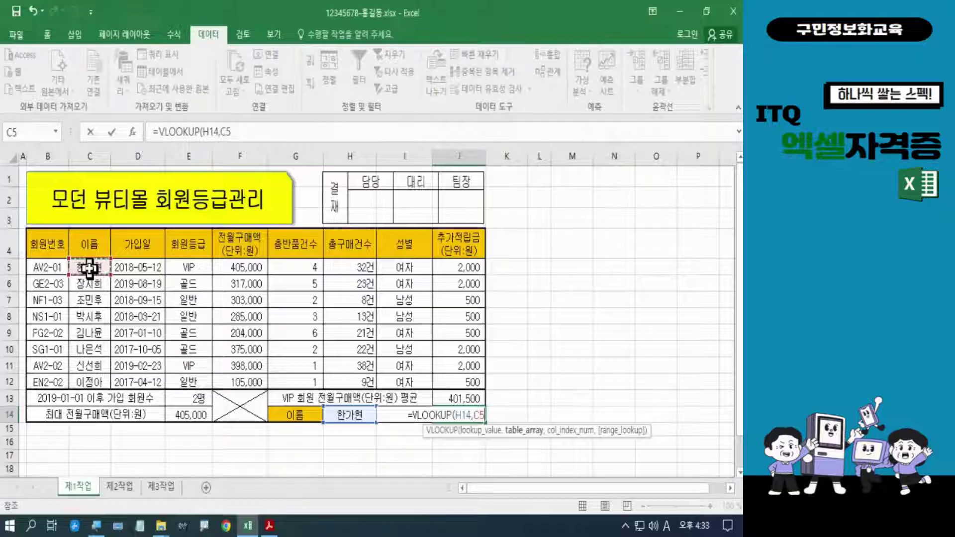
pyautogui.moveTo(102, 271); pyautogui.dragTo(457, 379)
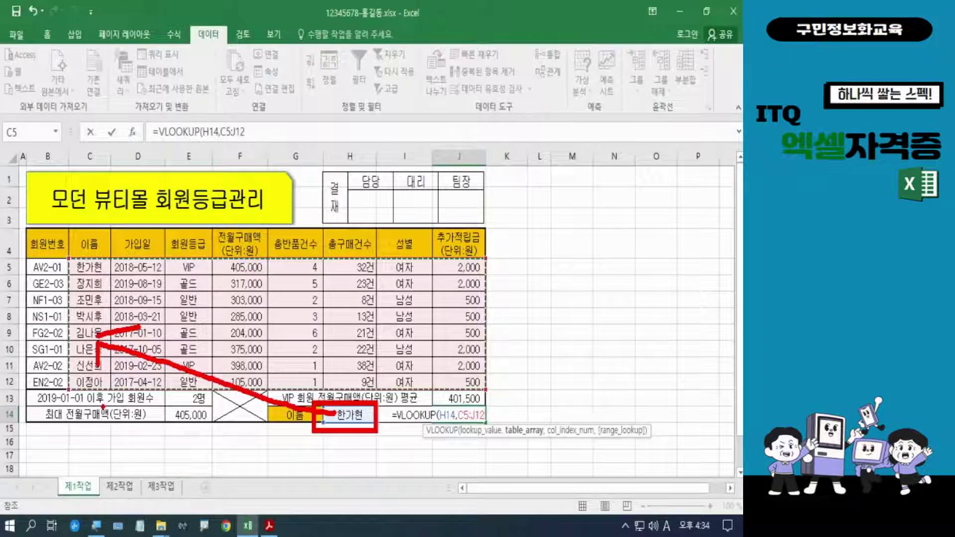
pyautogui.press('Escape')
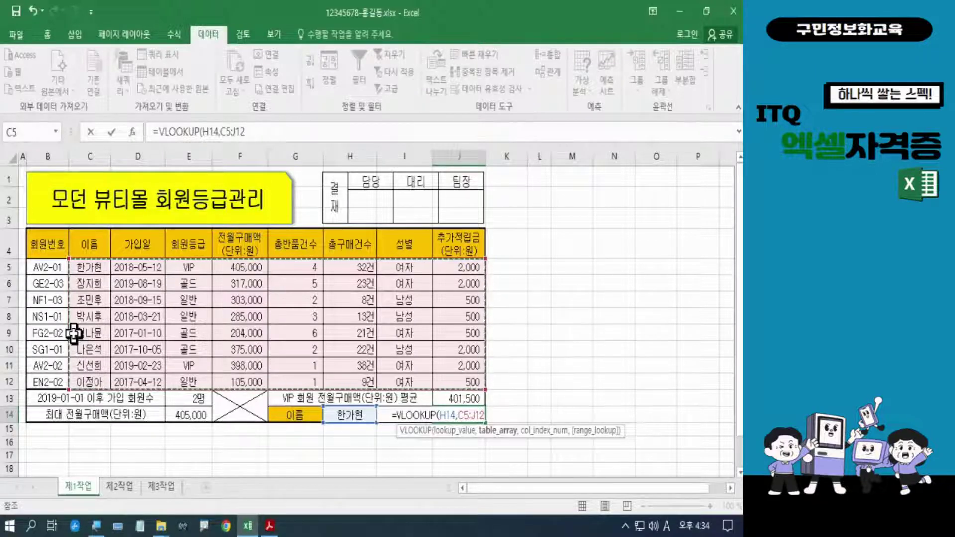
pyautogui.write(',,')
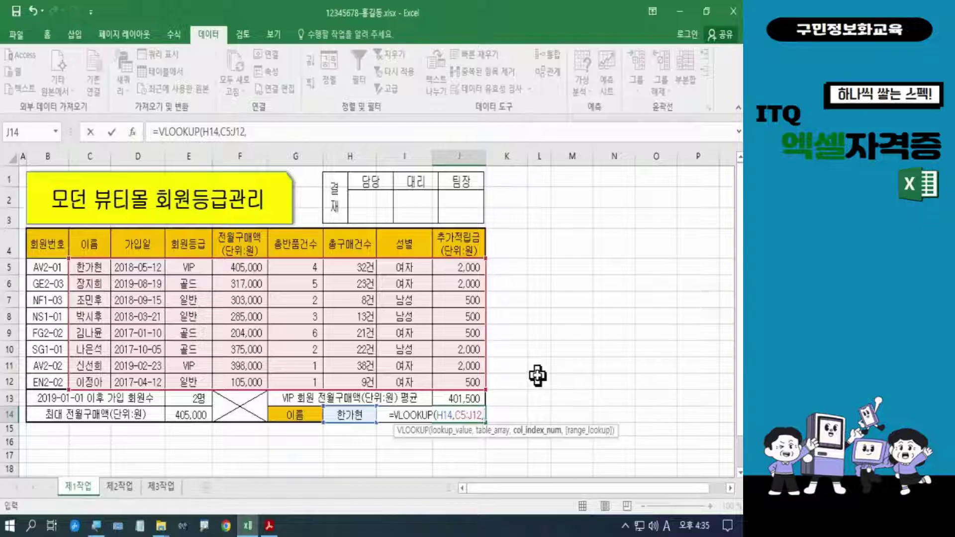
# Complete the VLOOKUP formula in J14 with column index 6 and range lookup 0 for an exact match, and enter it
pyautogui.write('6')
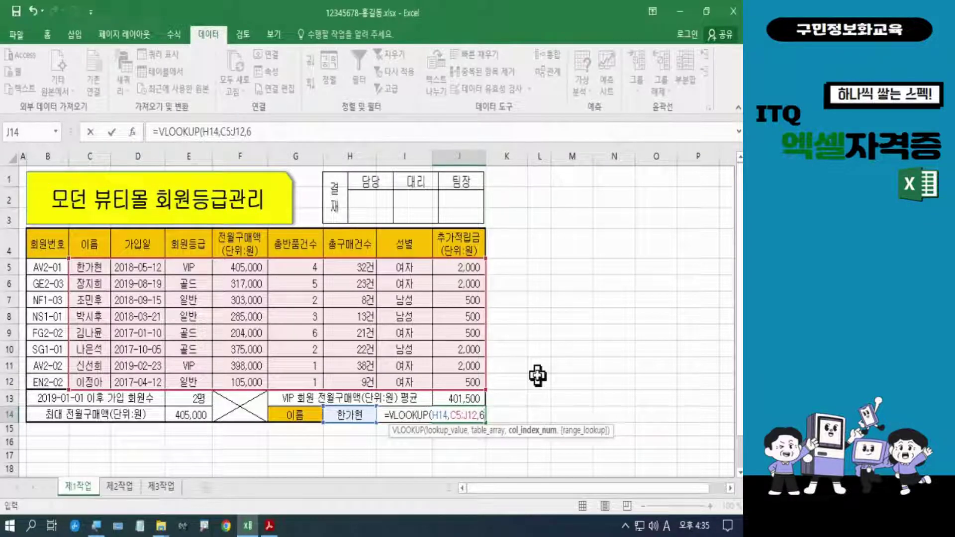
pyautogui.write(',')
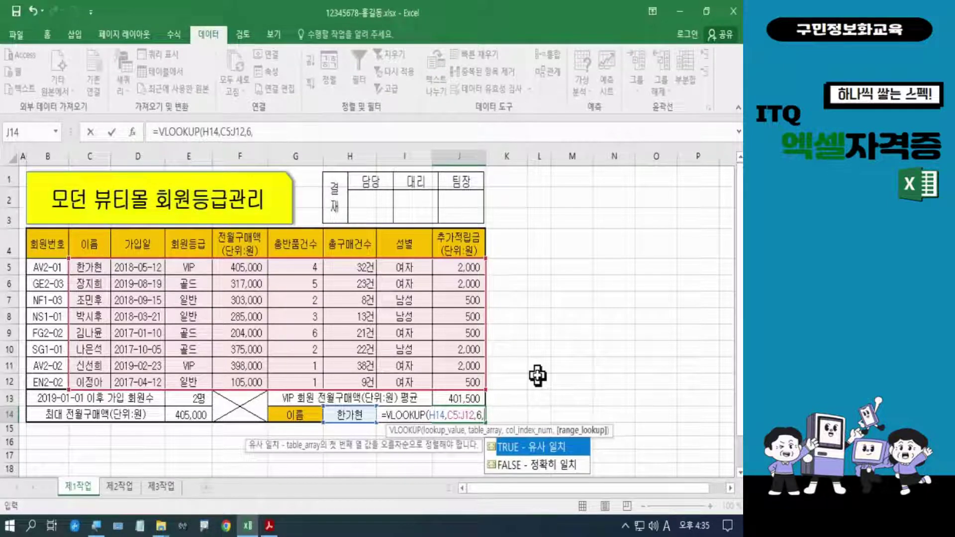
pyautogui.write('0')
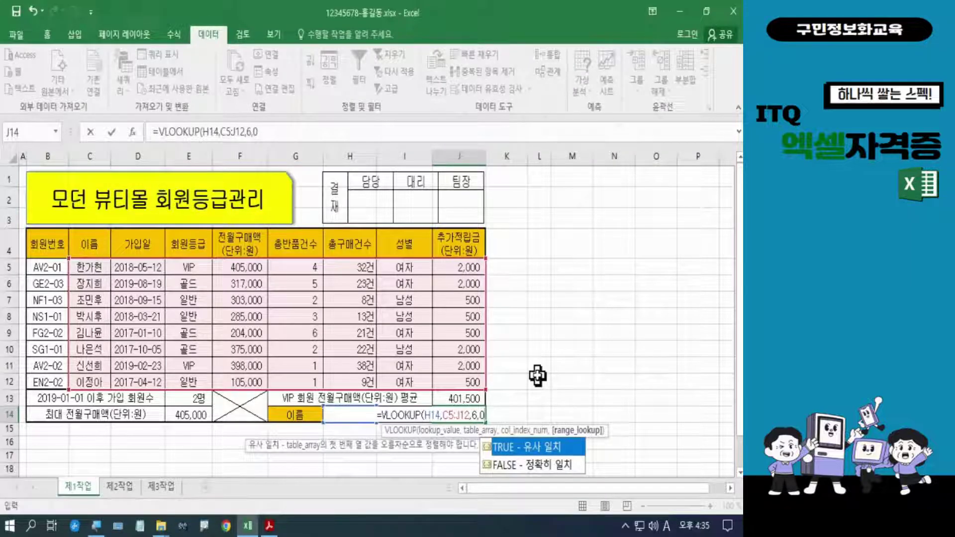
pyautogui.write(')')
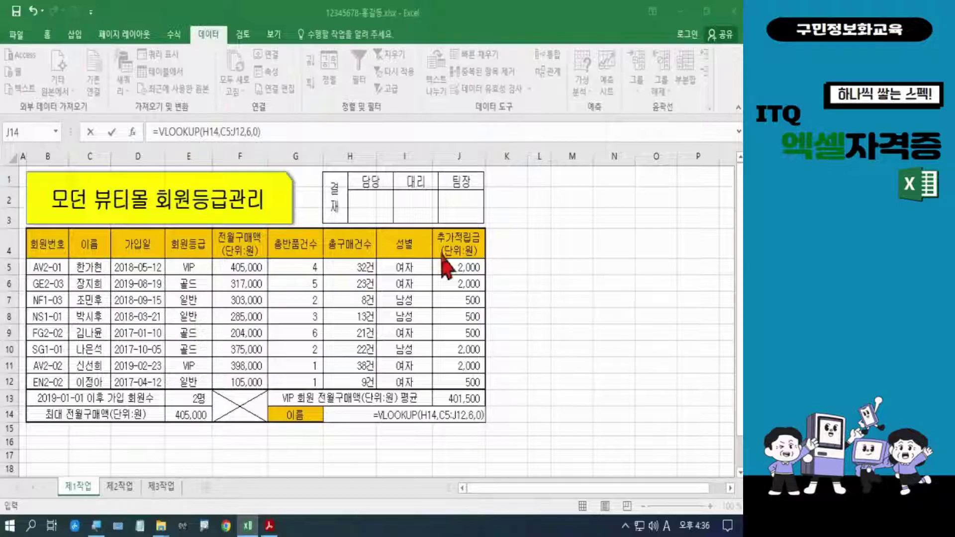
pyautogui.click(317, 128)
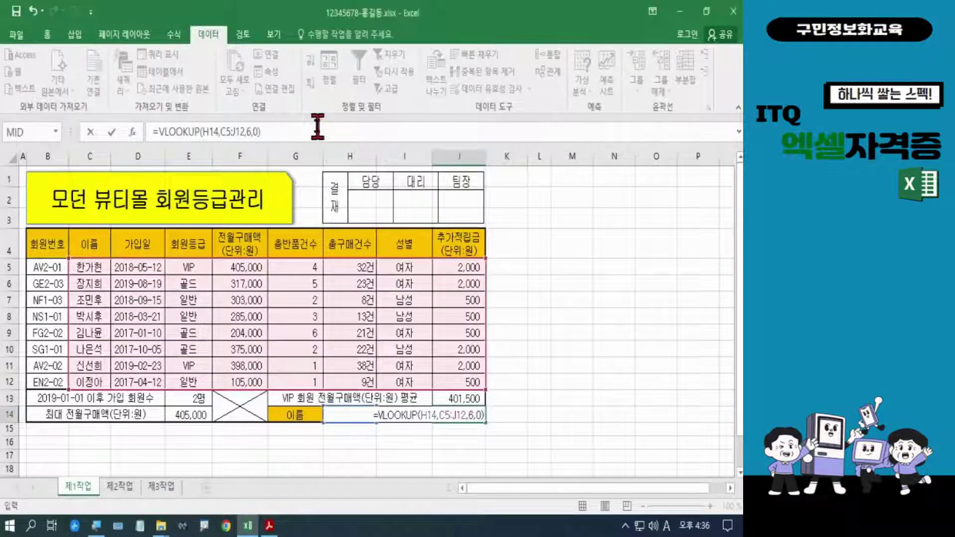
pyautogui.press('Return')
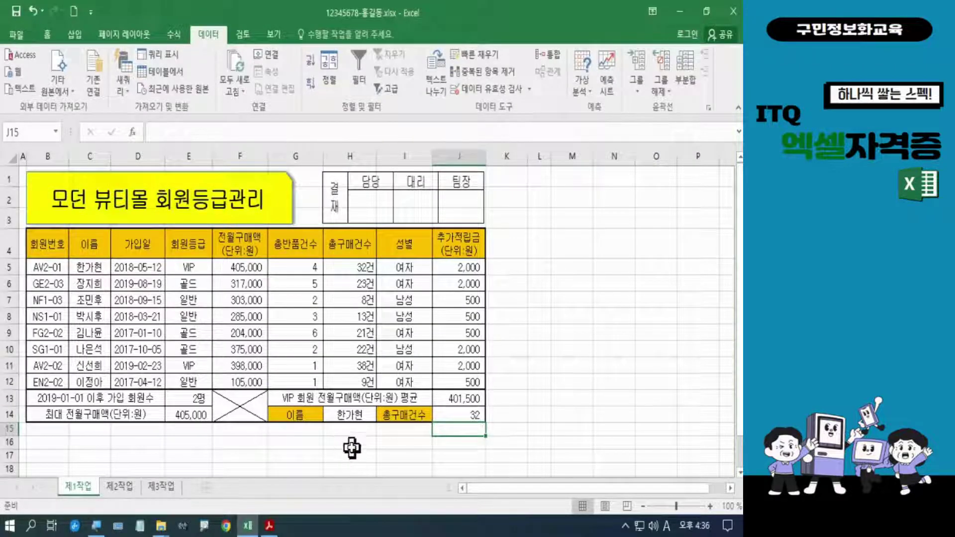
# Select the name cell H14 and check the VLOOKUP result in J14 against that member's 총구매건수 in row 5
pyautogui.click(356, 416)
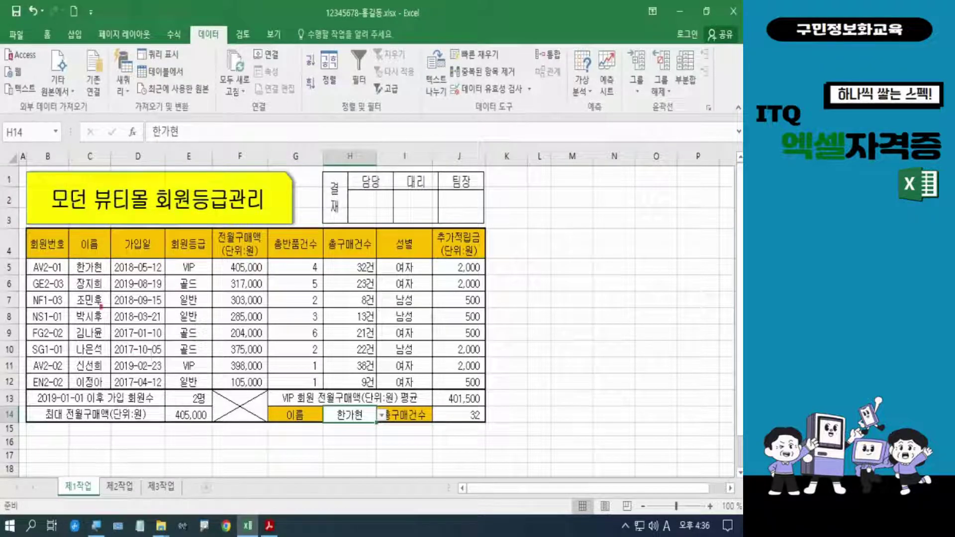
pyautogui.moveTo(56, 255); pyautogui.dragTo(110, 274)
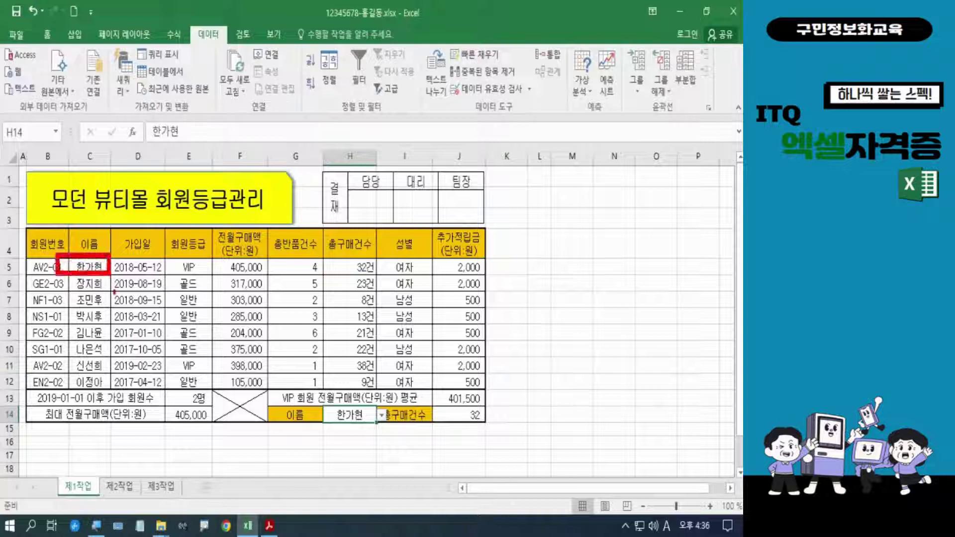
pyautogui.moveTo(314, 252); pyautogui.dragTo(382, 275)
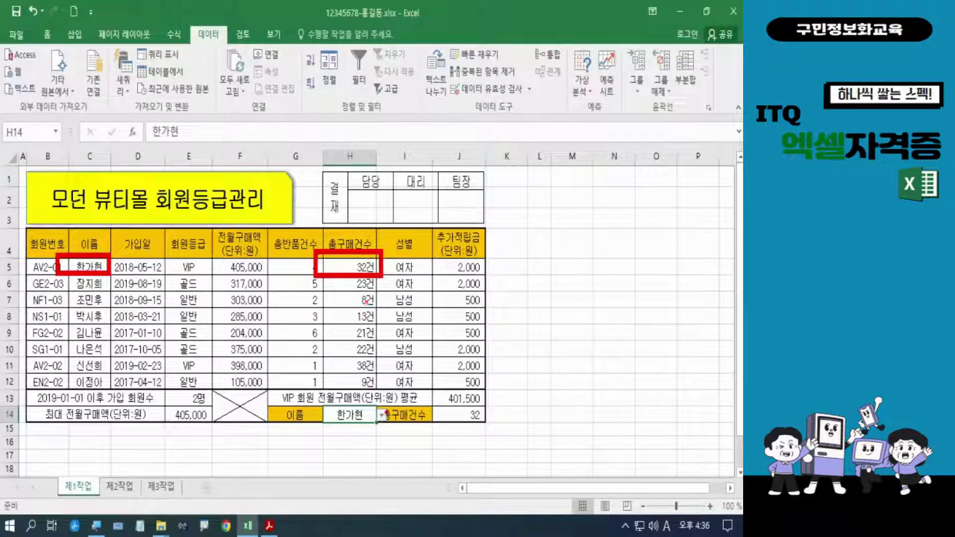
pyautogui.moveTo(391, 421)
pyautogui.mouseDown()
pyautogui.moveTo(376, 438)
pyautogui.moveTo(329, 384)
pyautogui.moveTo(351, 434)
pyautogui.mouseUp()
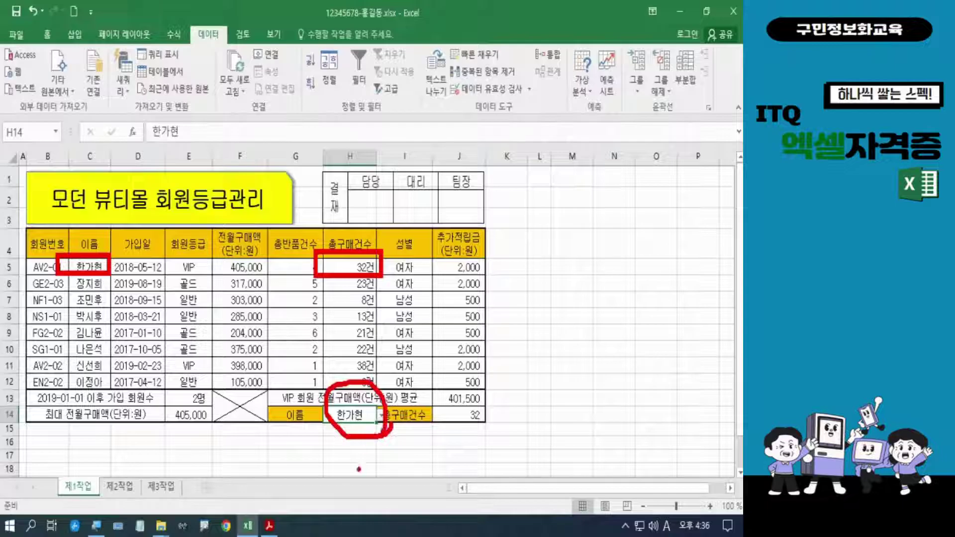
# Choose the member name from row 8 in cell H14's validation list to test the purchase-count lookup
pyautogui.press('Escape')
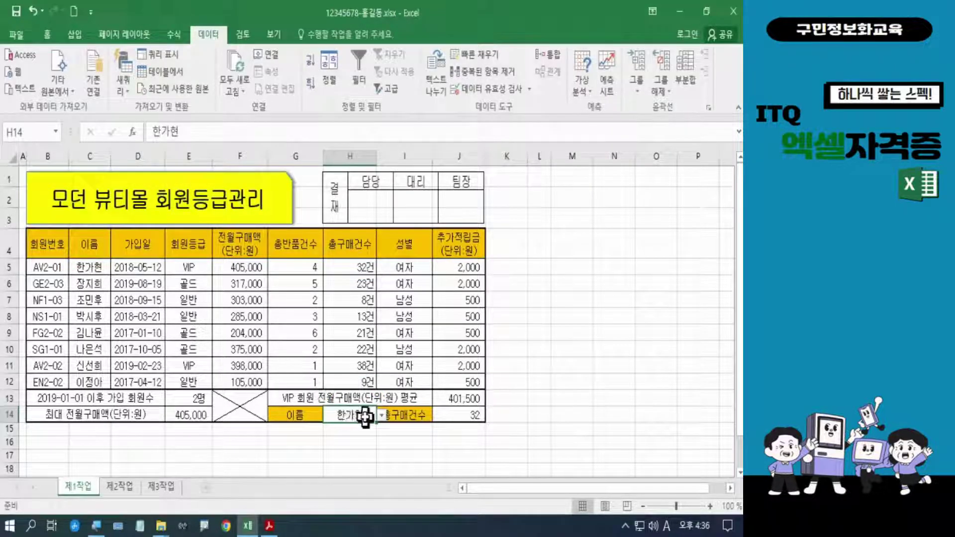
pyautogui.click(382, 415)
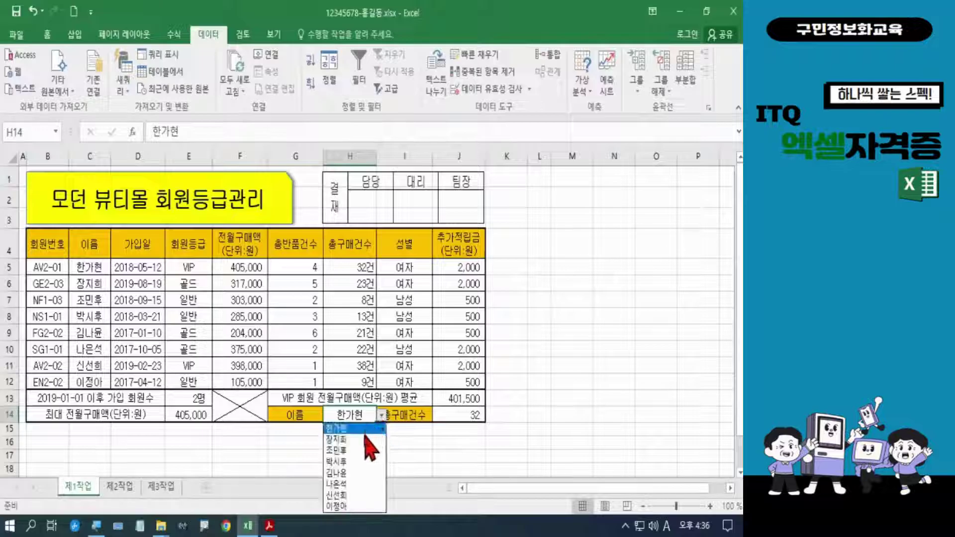
pyautogui.click(357, 462)
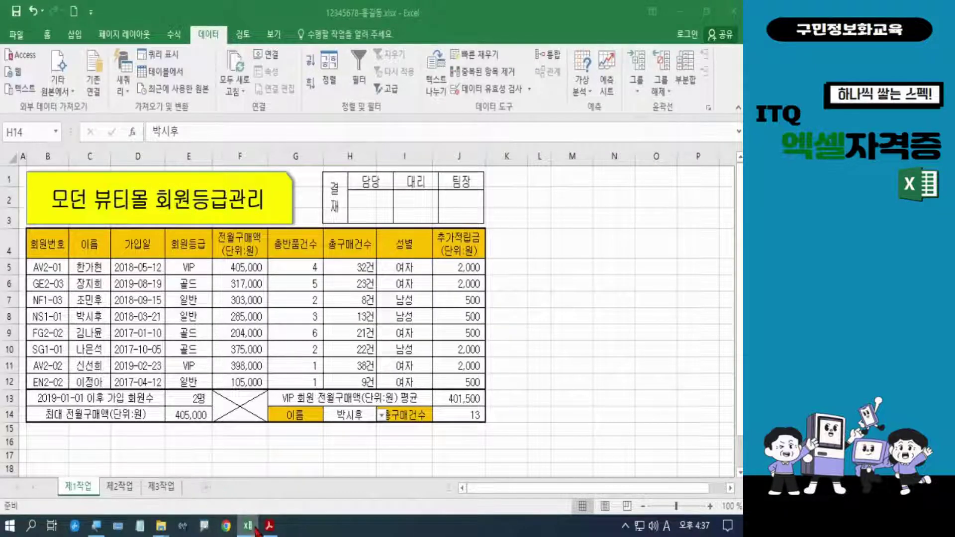
# Switch to Acrobat Reader, highlight instruction (7) on conditional formatting in the task PDF, and return to Excel
pyautogui.click(269, 525)
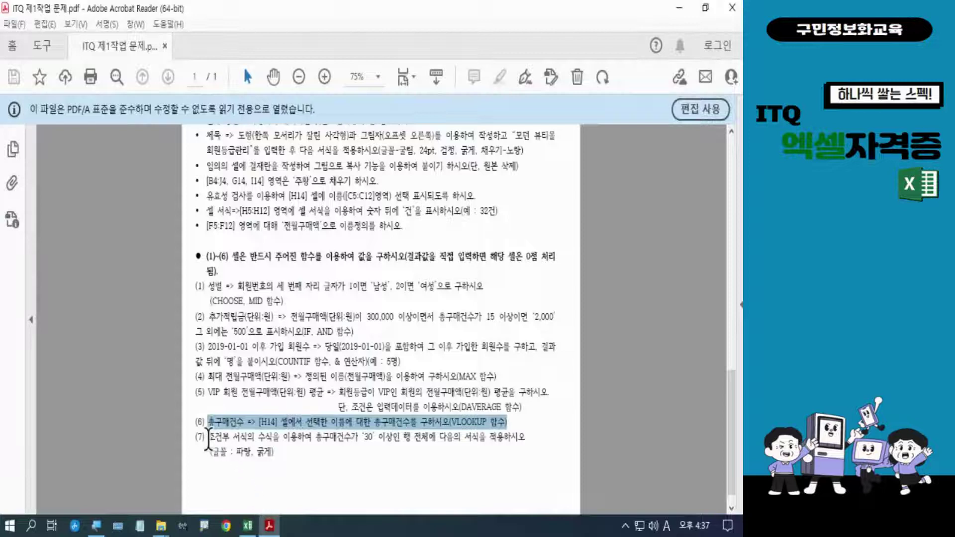
pyautogui.moveTo(208, 438); pyautogui.dragTo(285, 462)
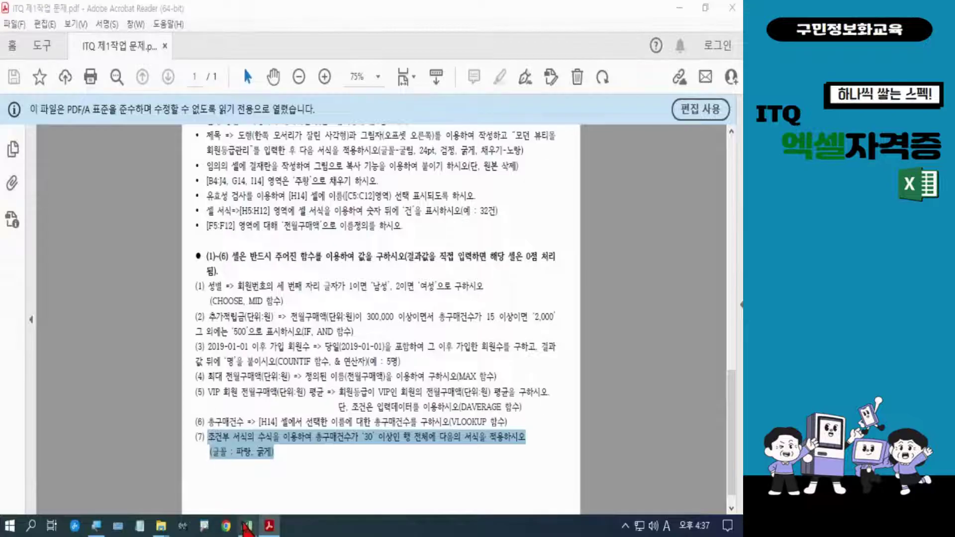
pyautogui.click(246, 526)
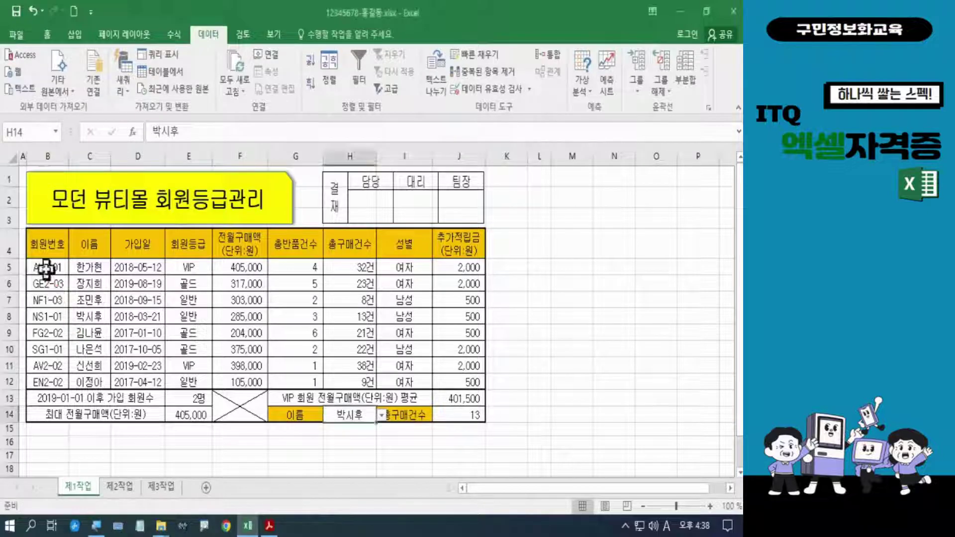
# Start a new conditional formatting rule for B5:J12 that uses a formula to determine which cells to format
pyautogui.moveTo(45, 267); pyautogui.dragTo(447, 381)
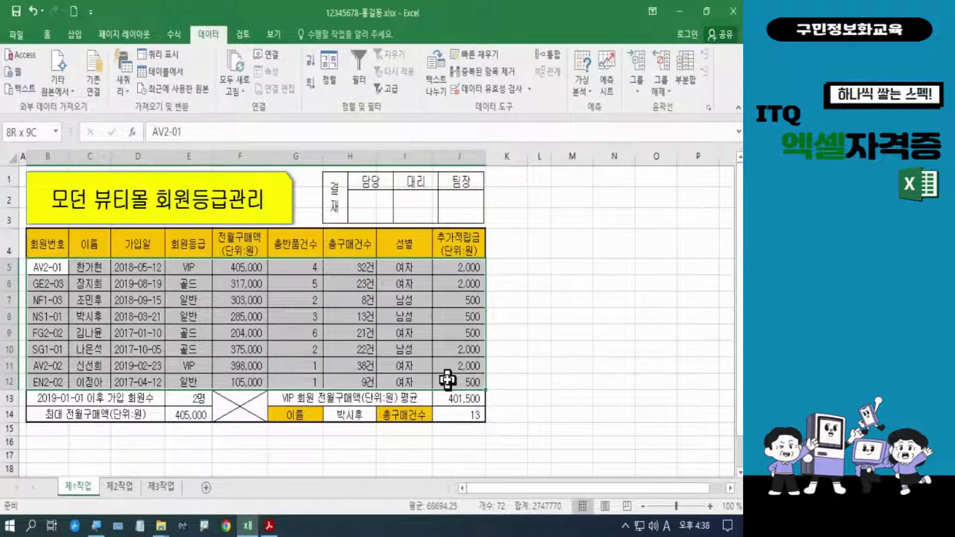
pyautogui.moveTo(447, 380); pyautogui.dragTo(448, 380)
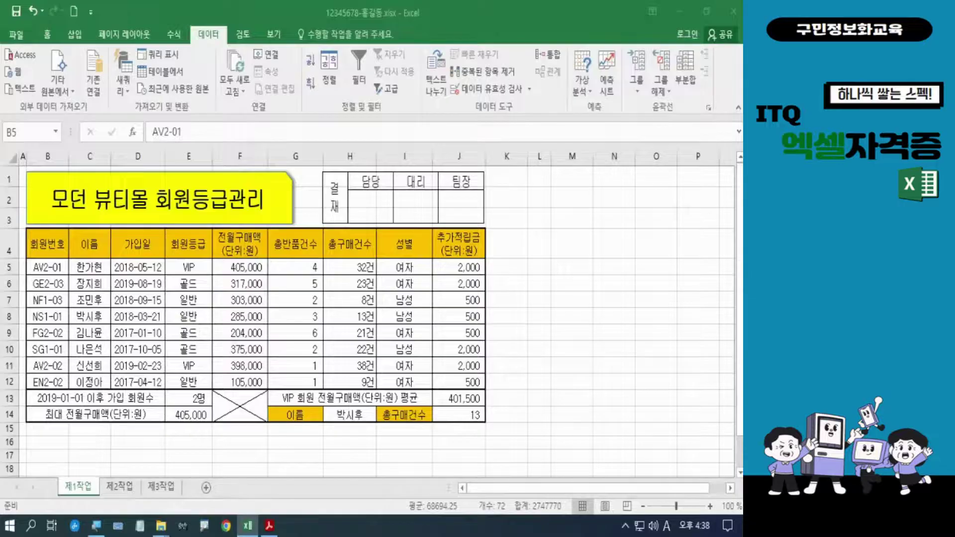
pyautogui.press('Hangul')
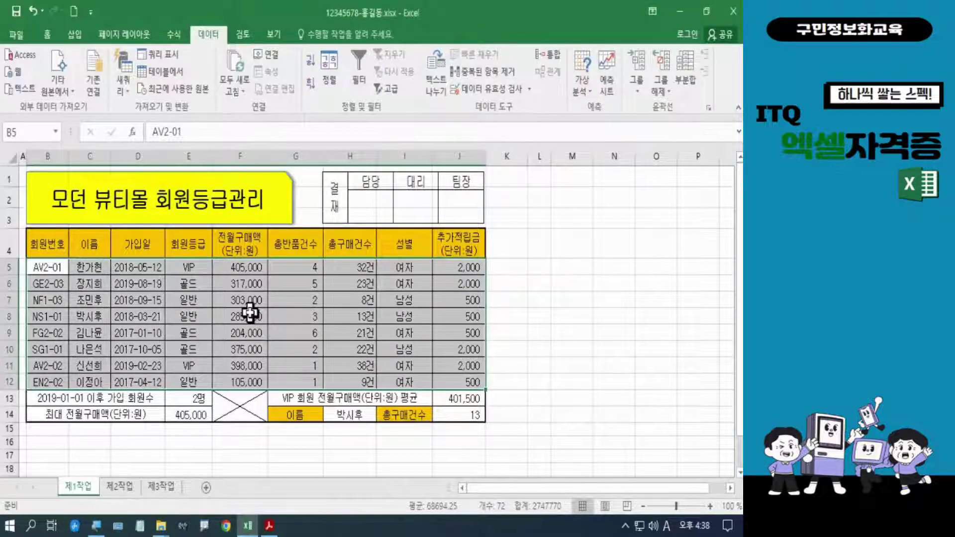
pyautogui.click(44, 34)
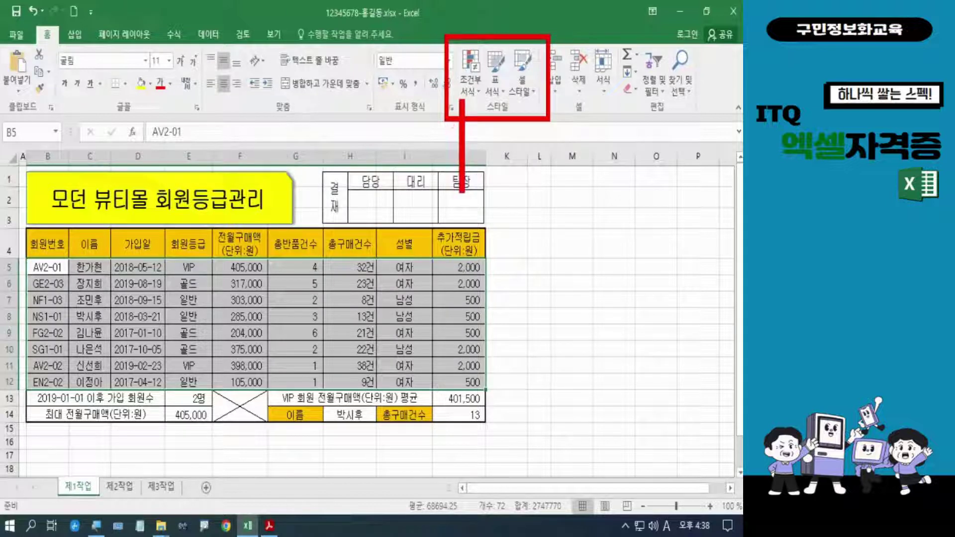
pyautogui.moveTo(461, 101); pyautogui.dragTo(444, 134)
pyautogui.moveTo(465, 98); pyautogui.dragTo(482, 139)
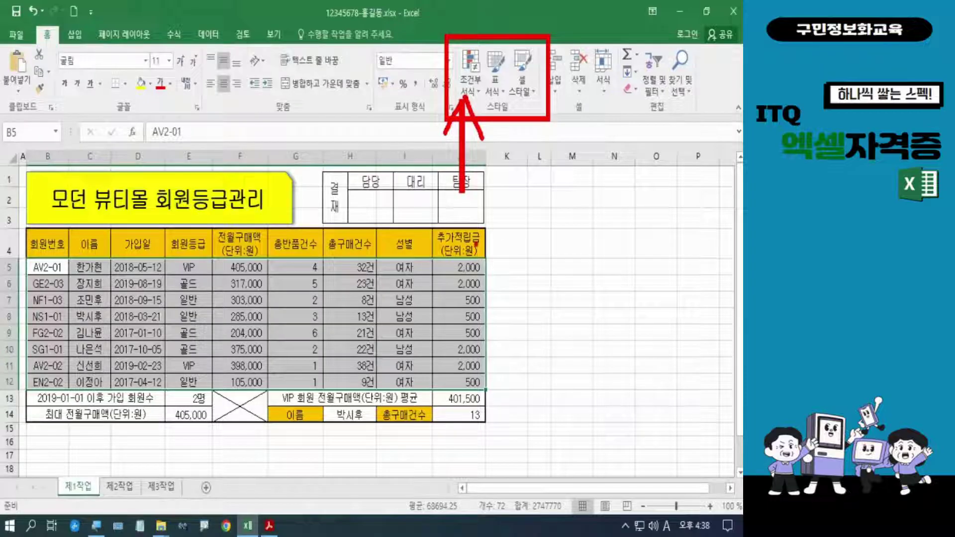
pyautogui.click(469, 89)
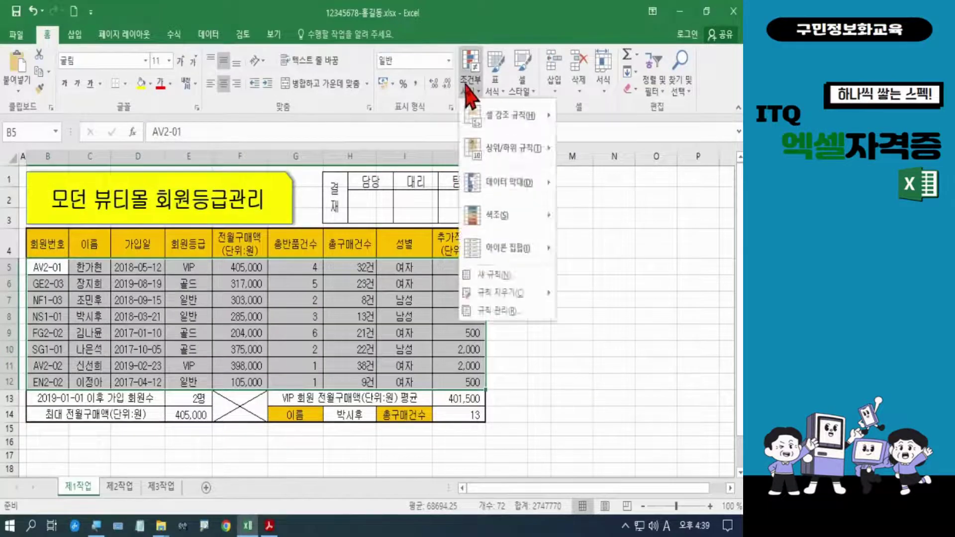
pyautogui.click(501, 284)
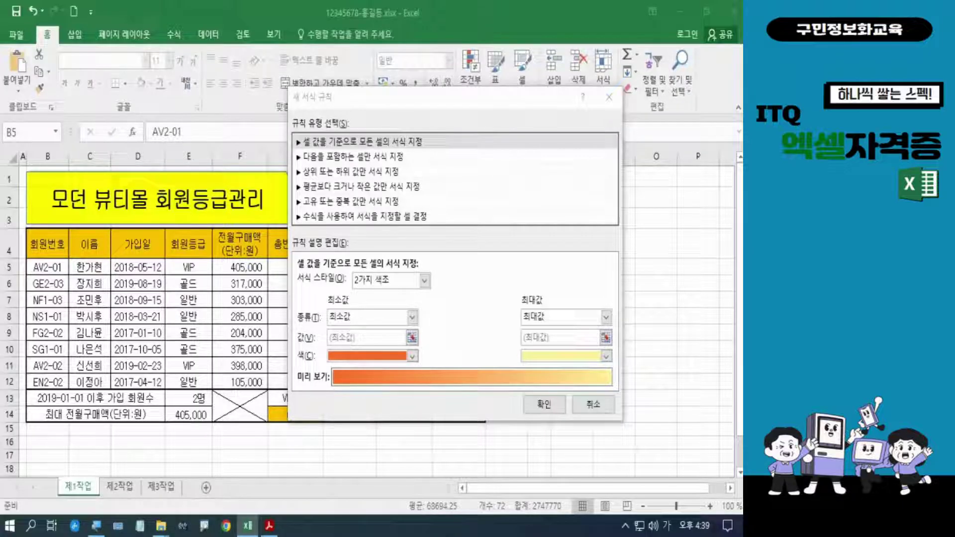
pyautogui.click(415, 217)
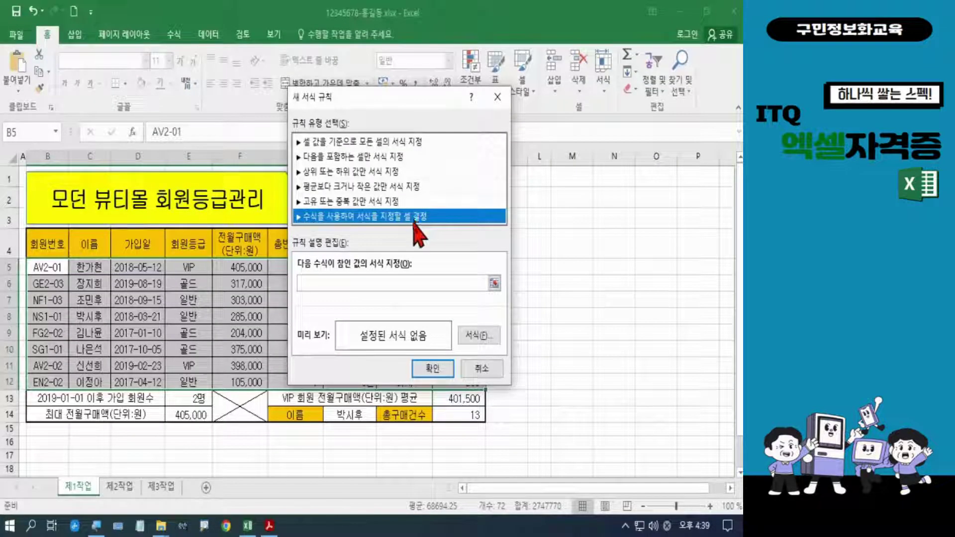
# Enter =$H5>=30 as the rule's formula, with the reference to H5 locked on the column only
pyautogui.click(366, 283)
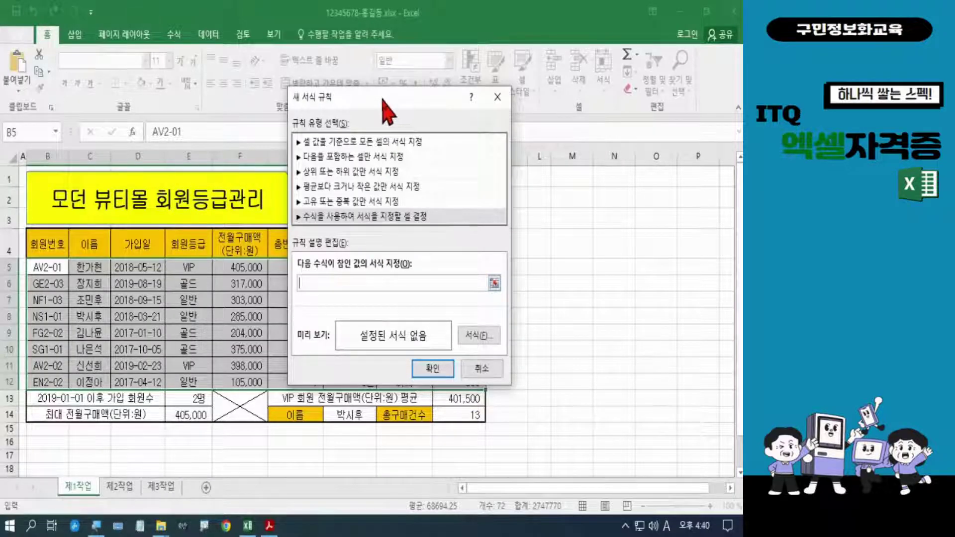
pyautogui.moveTo(384, 104); pyautogui.dragTo(531, 126)
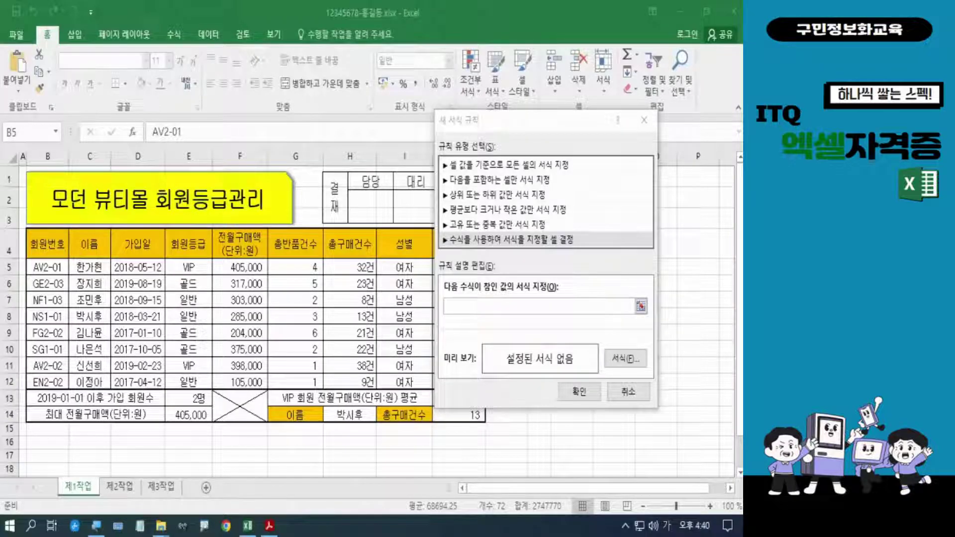
pyautogui.press('Hangul')
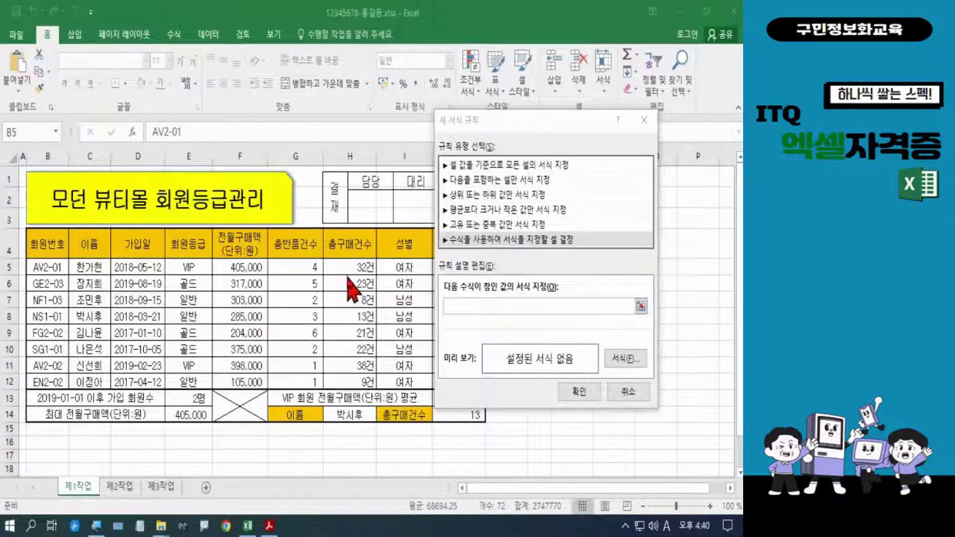
pyautogui.click(468, 305)
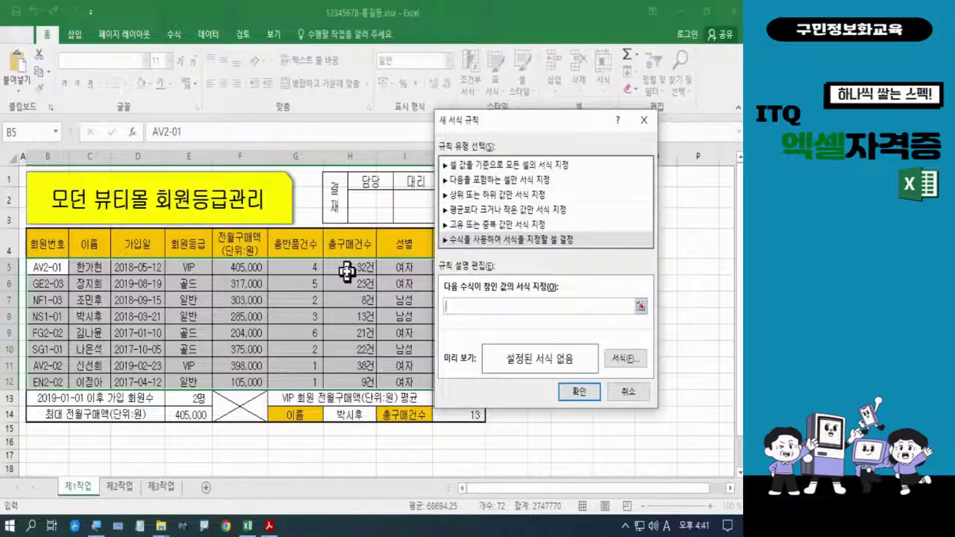
pyautogui.click(346, 271)
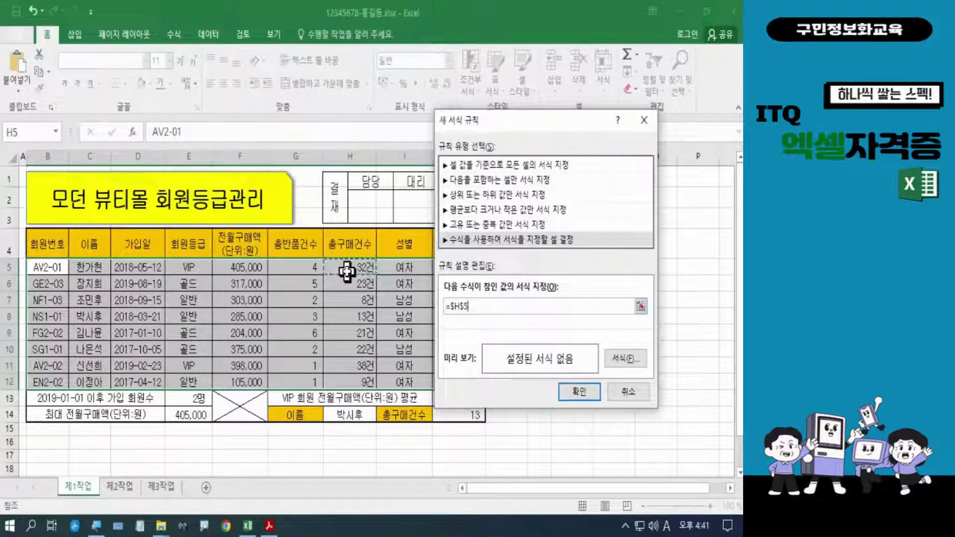
pyautogui.press('F4')
pyautogui.press('F4')
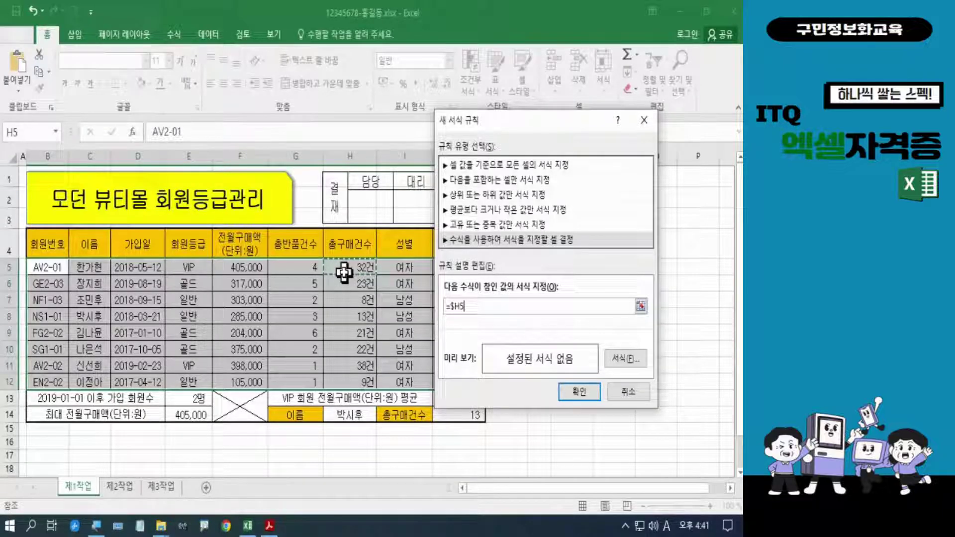
pyautogui.write('>=')
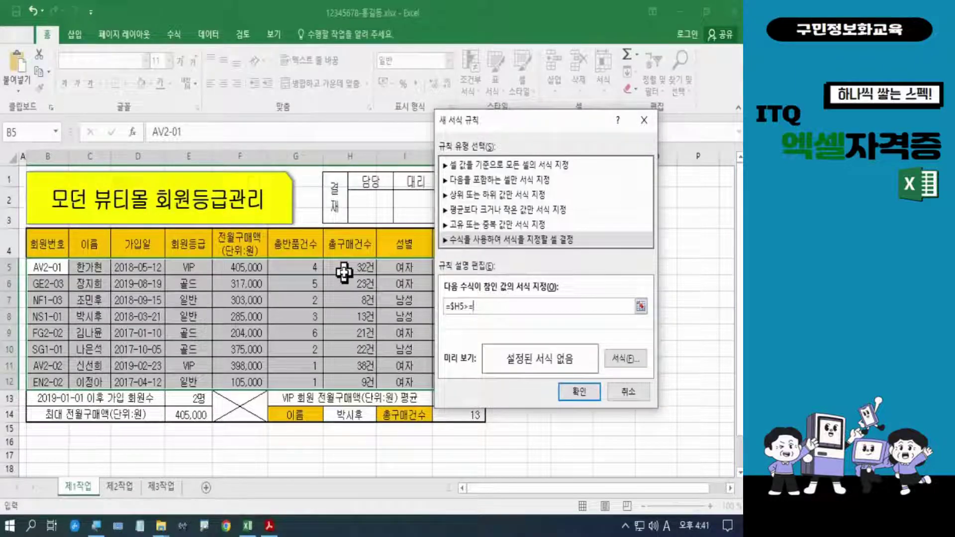
pyautogui.write('30')
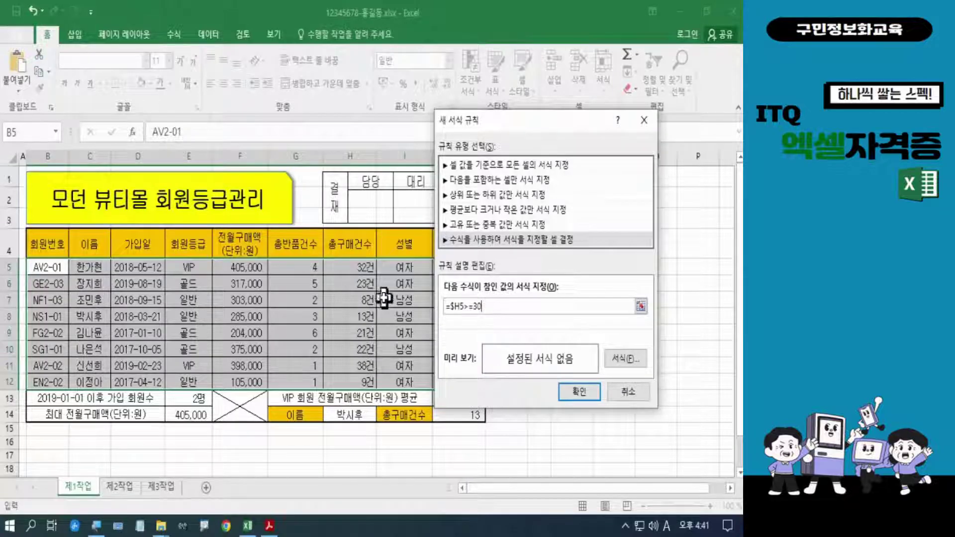
pyautogui.press('Return')
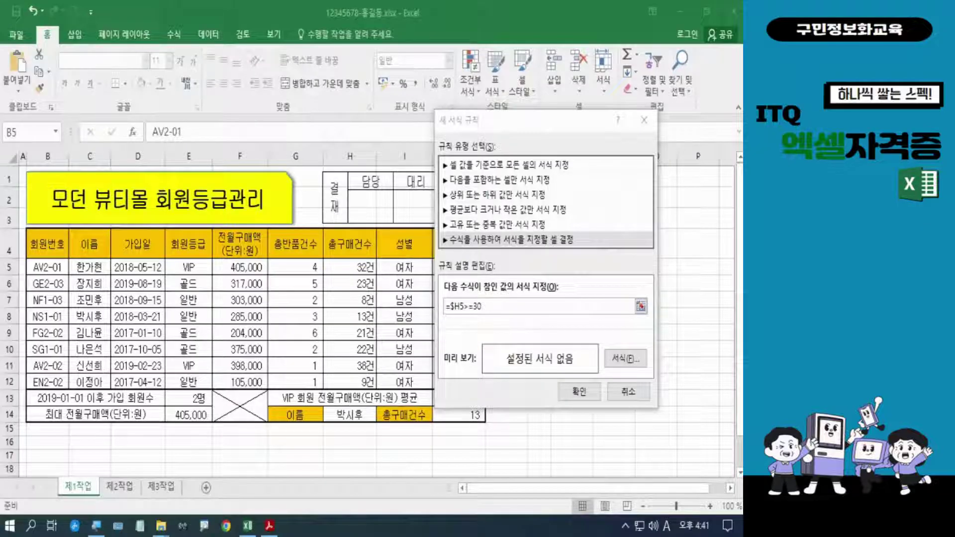
# Set the rule's font format to standard blue and bold (굵게), and apply the rule to the member rows
pyautogui.press('Hangul')
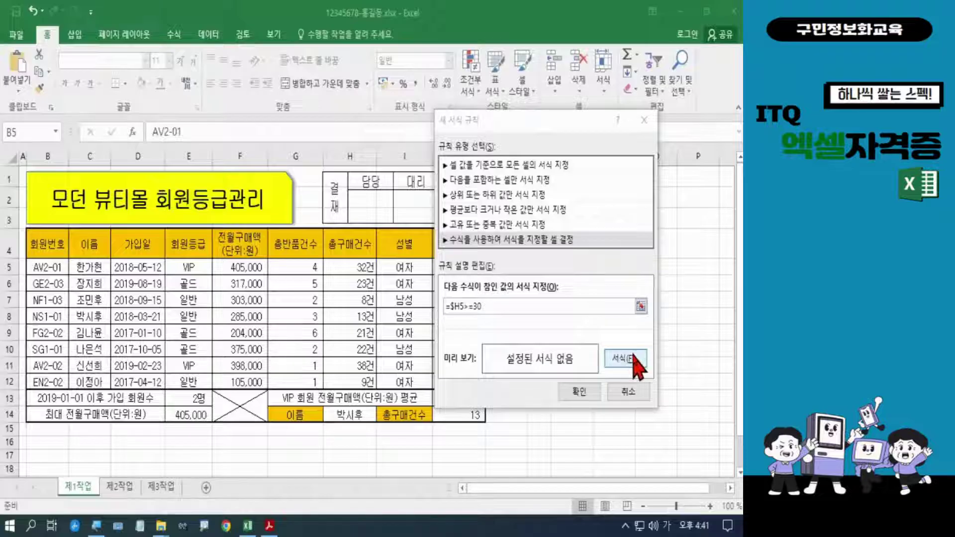
pyautogui.click(634, 362)
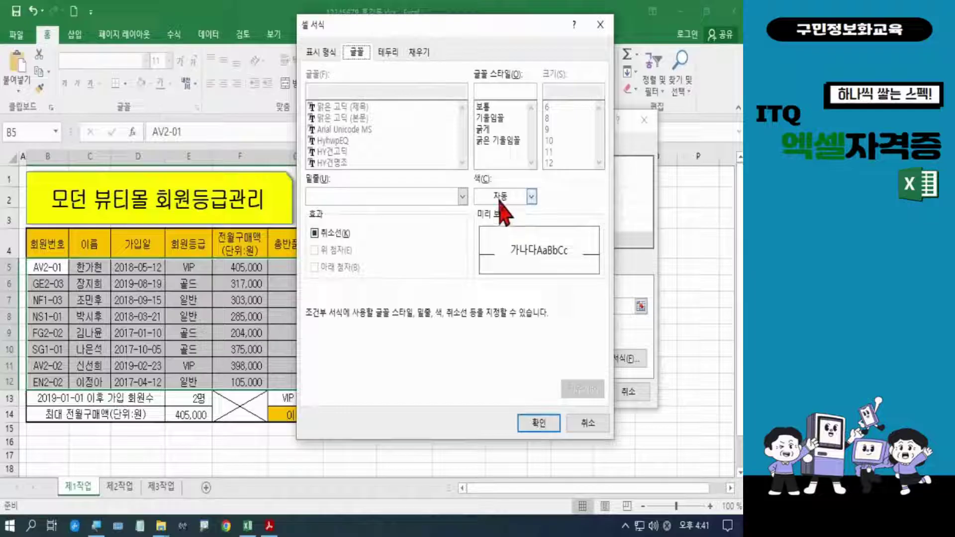
pyautogui.click(498, 198)
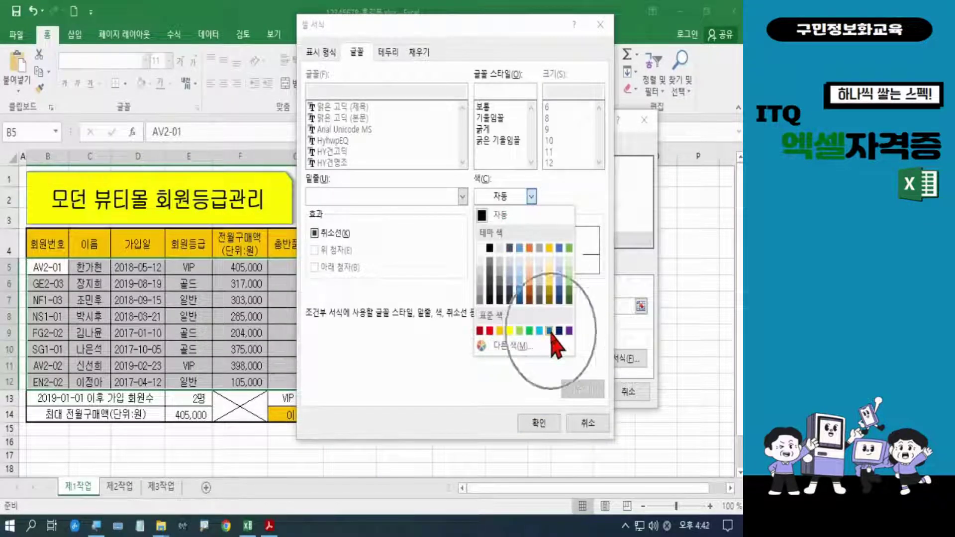
pyautogui.click(550, 331)
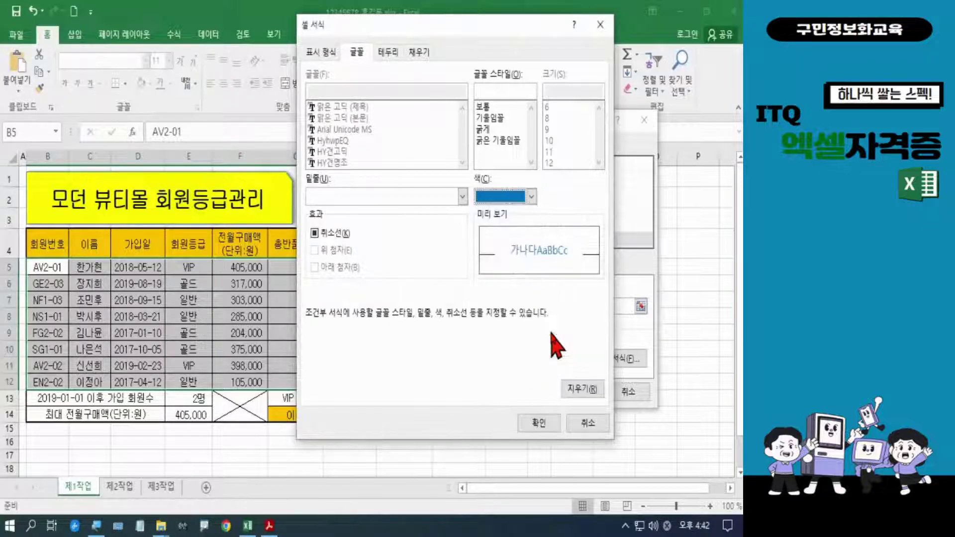
pyautogui.click(485, 130)
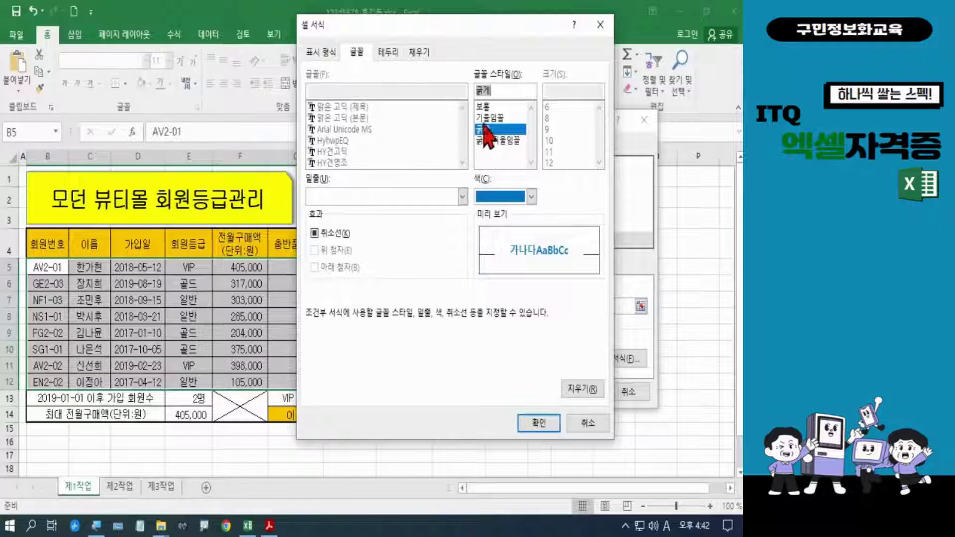
pyautogui.click(531, 426)
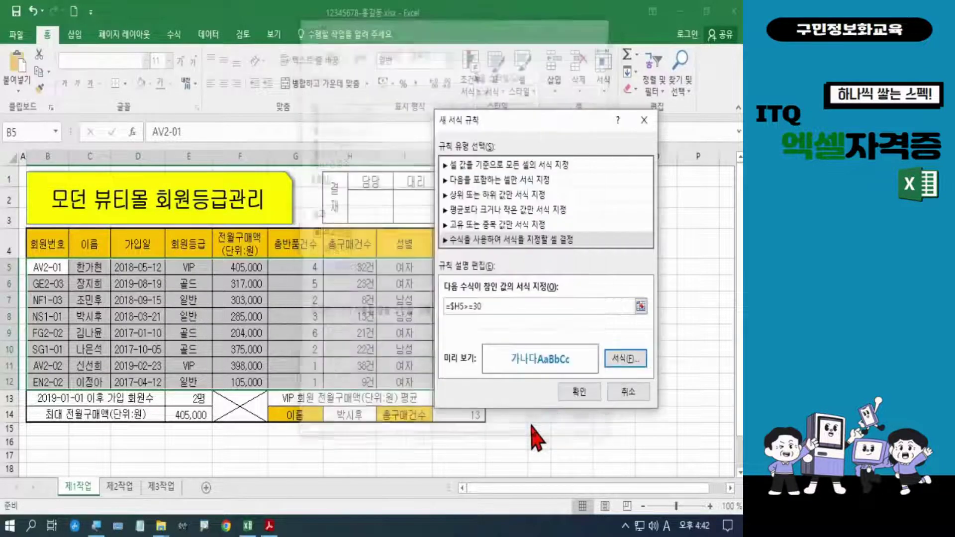
pyautogui.click(577, 391)
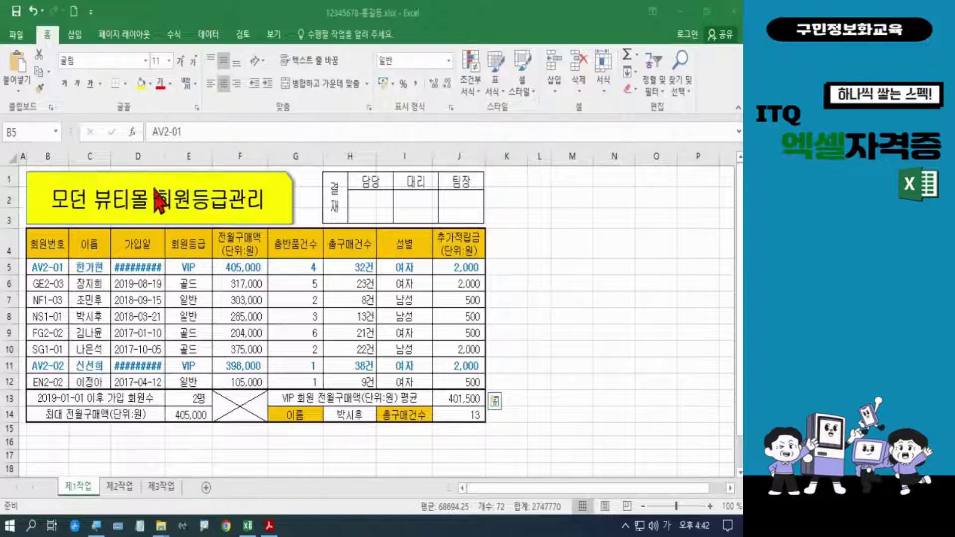
# Widen column D (가입일) so that the bold dates fit in their cells
pyautogui.click(164, 160)
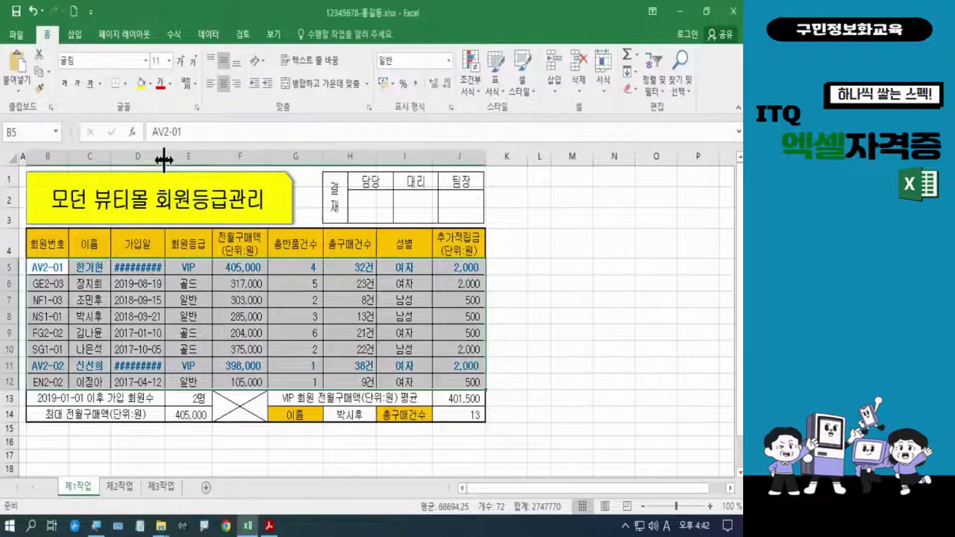
pyautogui.click(571, 332)
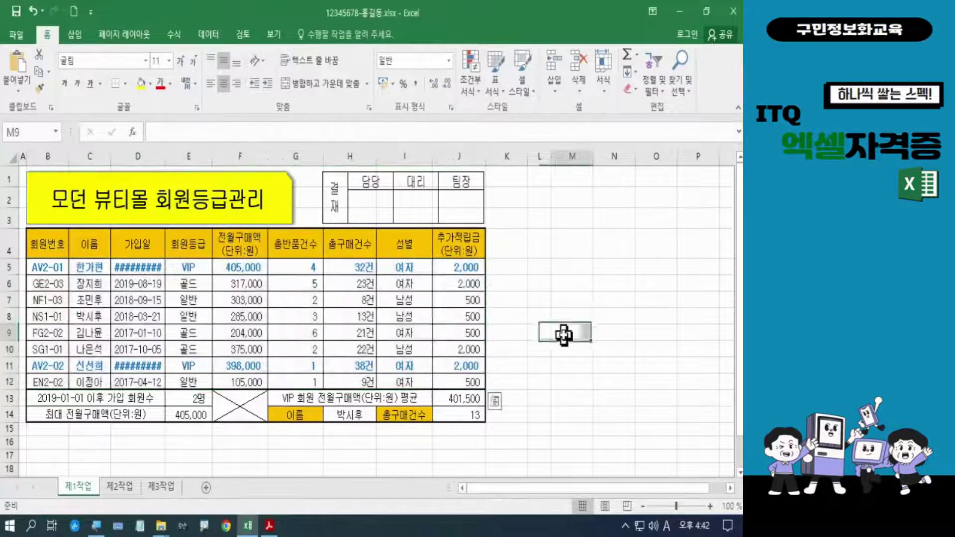
pyautogui.moveTo(164, 156); pyautogui.dragTo(176, 161)
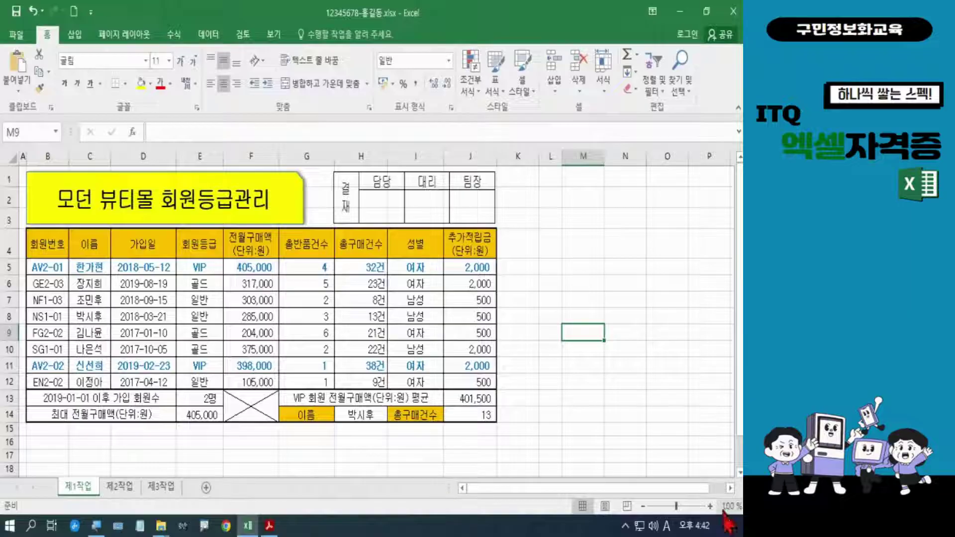
# Switch to Acrobat Reader to check conditional formatting instruction (7) in the task PDF again
pyautogui.press('Hangul')
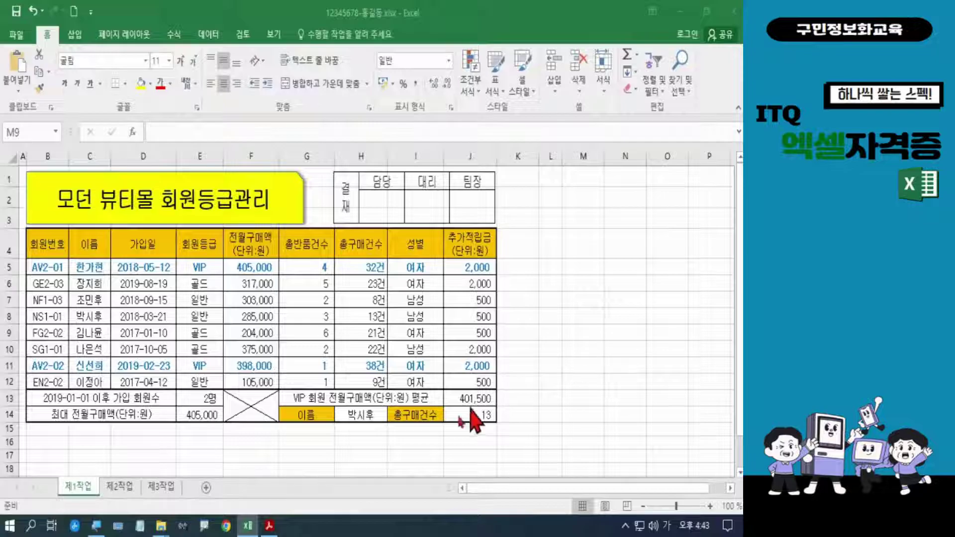
pyautogui.click(270, 528)
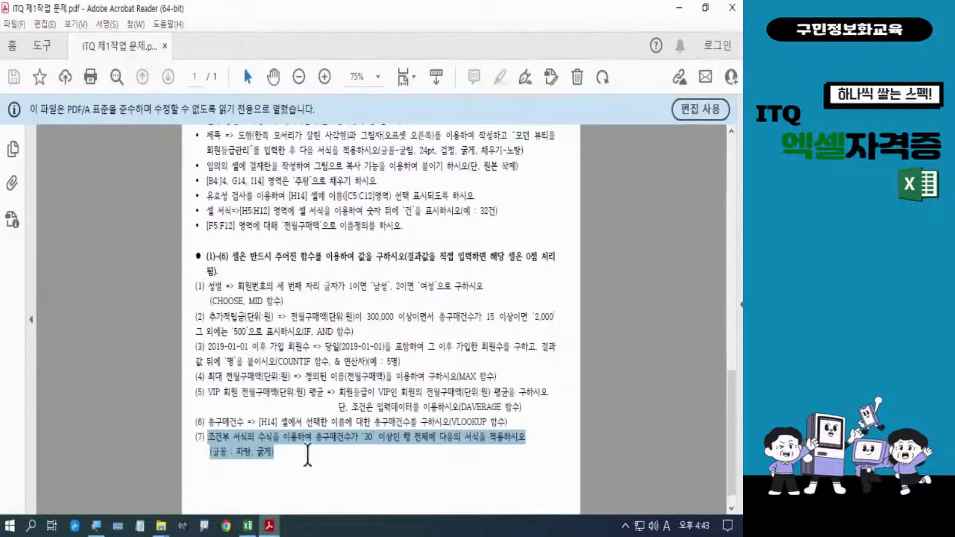
# Examine the sample output (출력형태) in the task PDF, checking the spacing beside the title shape and the approval box
pyautogui.scroll(3, 345, 418)
pyautogui.scroll(5, 344, 418)
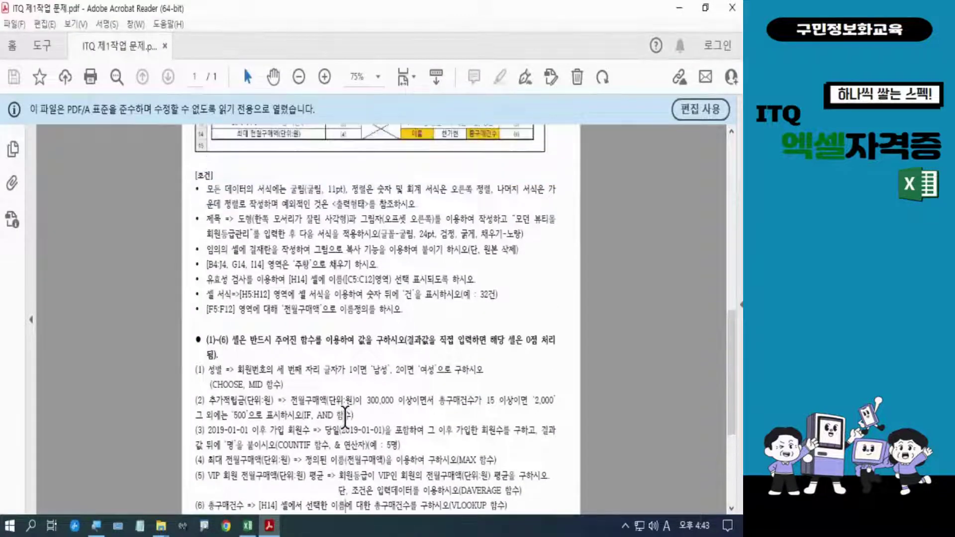
pyautogui.scroll(2, 345, 417)
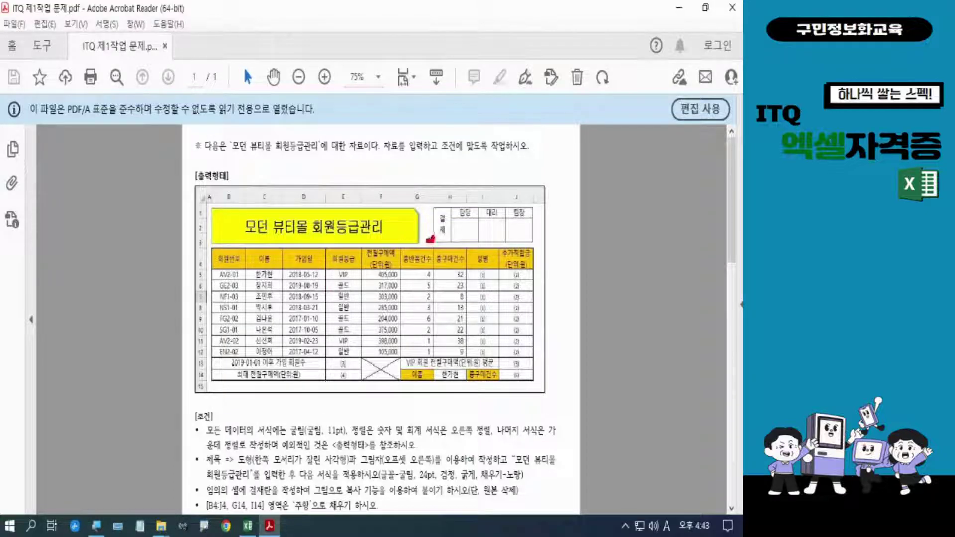
pyautogui.moveTo(430, 239)
pyautogui.mouseDown()
pyautogui.moveTo(422, 209)
pyautogui.moveTo(434, 238)
pyautogui.mouseUp()
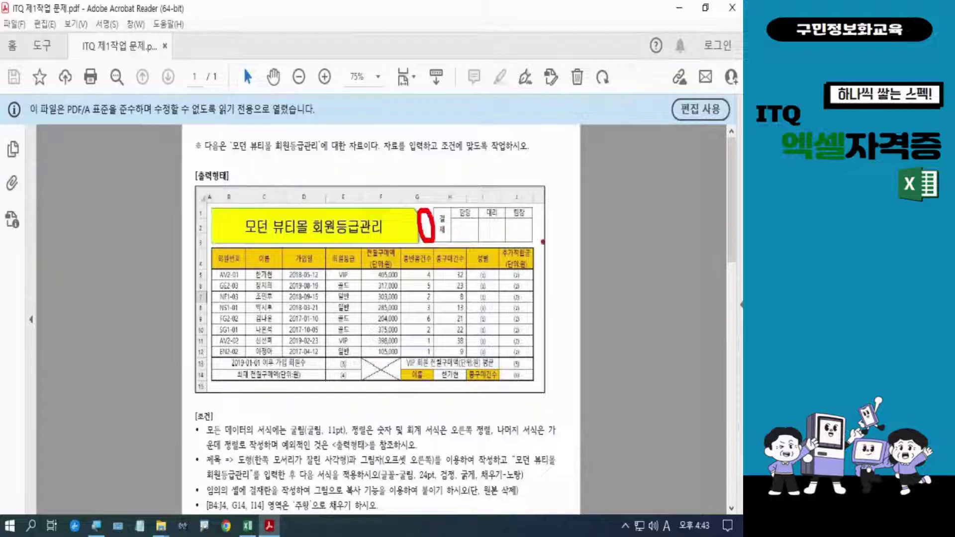
pyautogui.moveTo(543, 242)
pyautogui.mouseDown()
pyautogui.moveTo(533, 249)
pyautogui.moveTo(529, 219)
pyautogui.moveTo(547, 244)
pyautogui.moveTo(541, 251)
pyautogui.mouseUp()
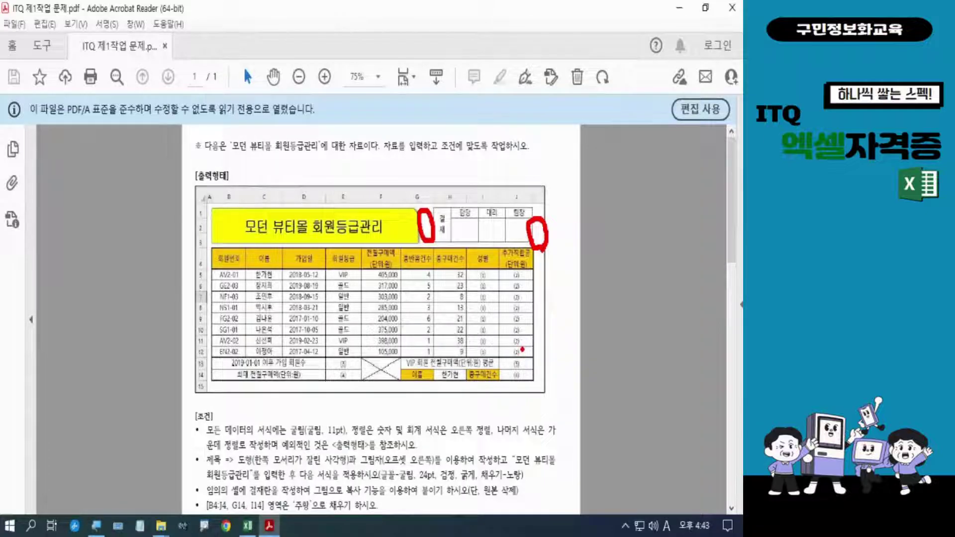
pyautogui.press('Escape')
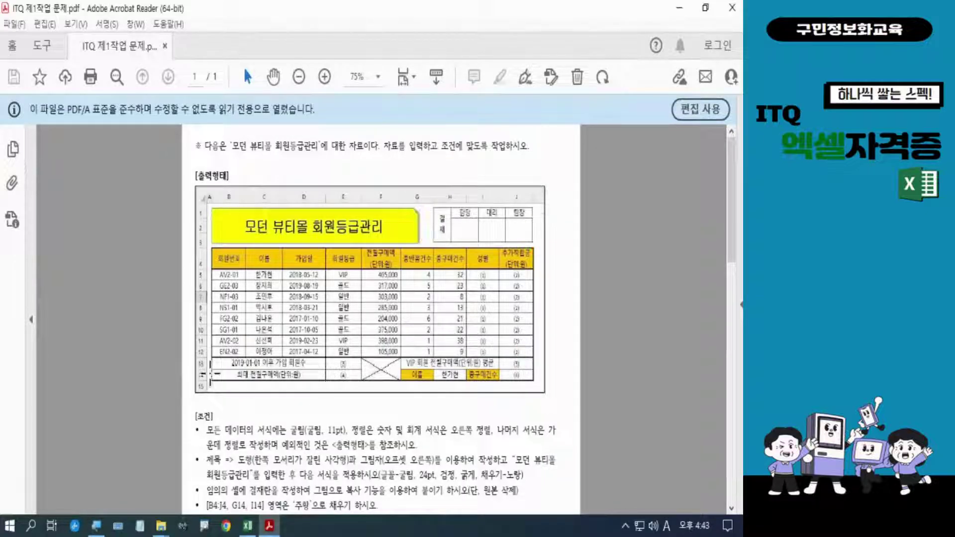
# Switch to Excel and hide the gridlines (눈금선) on the 제1작업 sheet
pyautogui.click(249, 528)
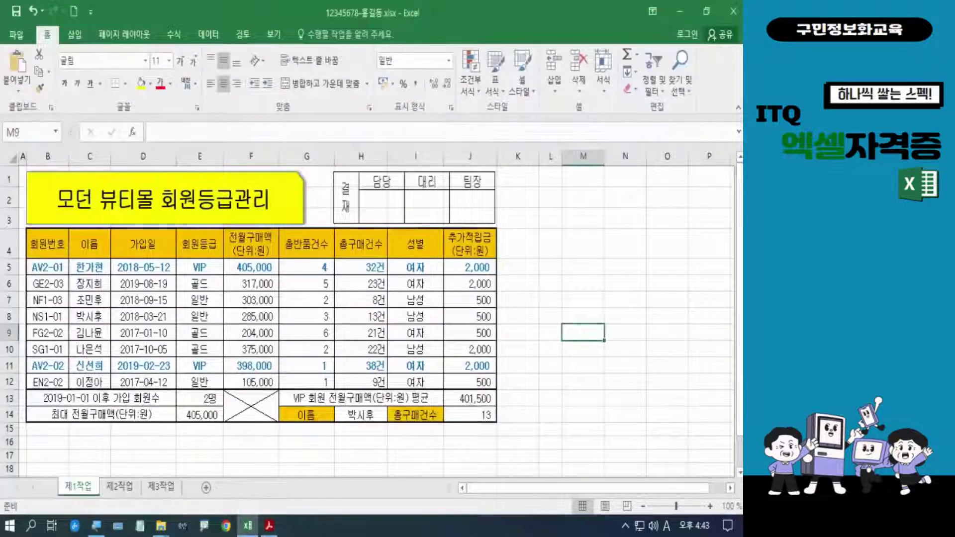
pyautogui.hotkey('ctrl', '2')
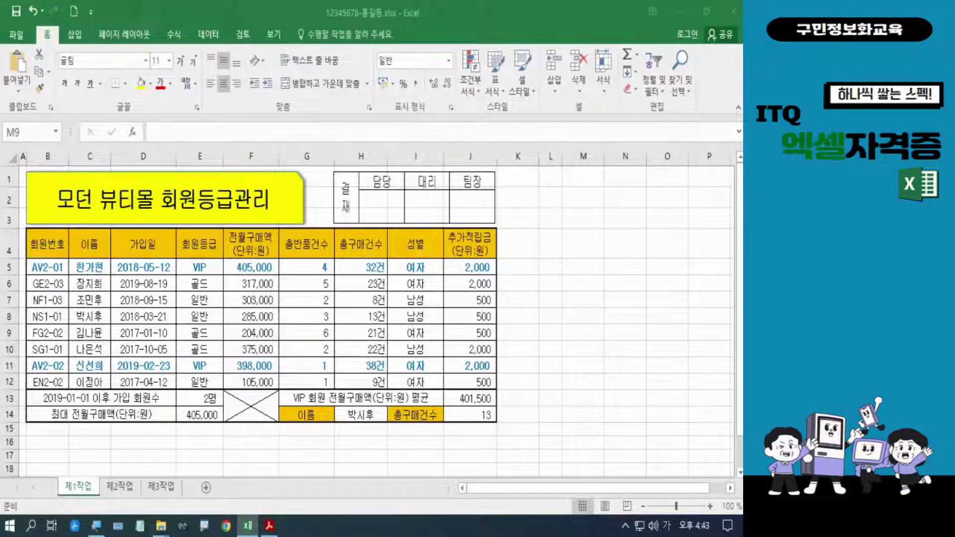
pyautogui.click(267, 37)
pyautogui.click(273, 35)
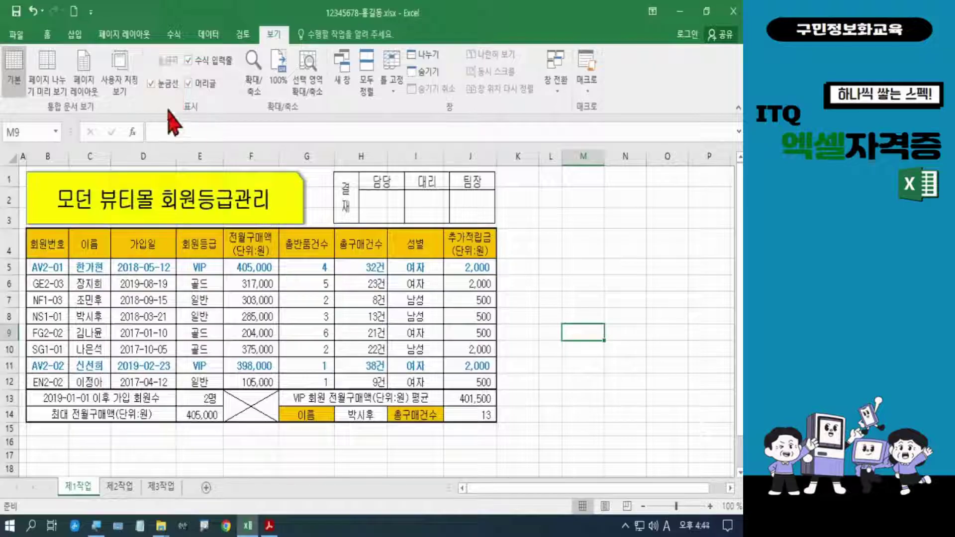
pyautogui.click(151, 83)
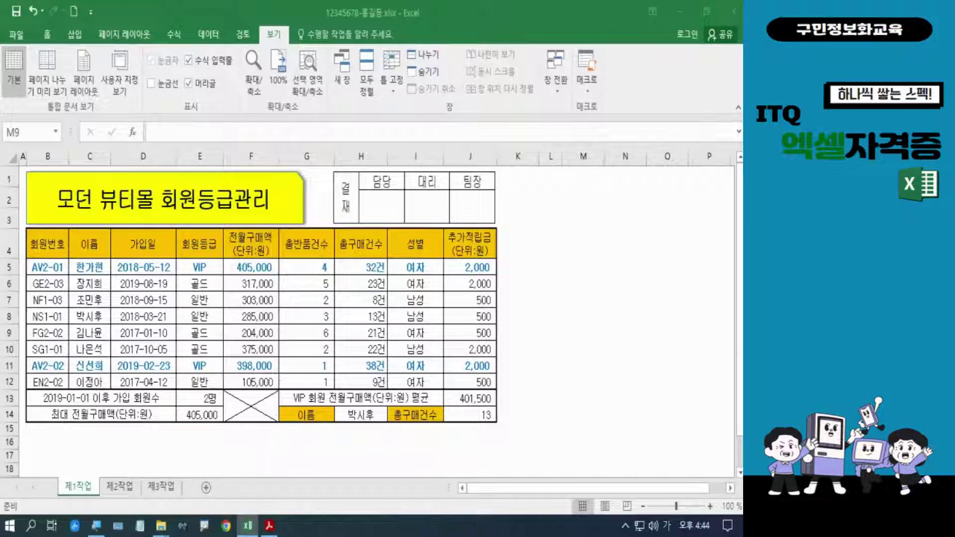
pyautogui.click(538, 291)
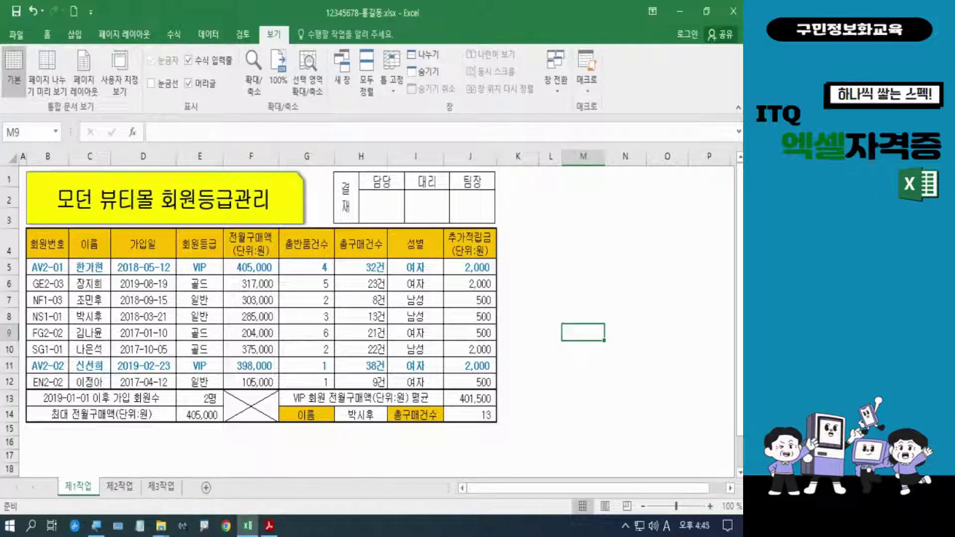
# Read function instructions (1) to (7) below the table in 함수연습.xlsx, noting the ROUND function in instruction (4)
pyautogui.scroll(-2, 368, 318)
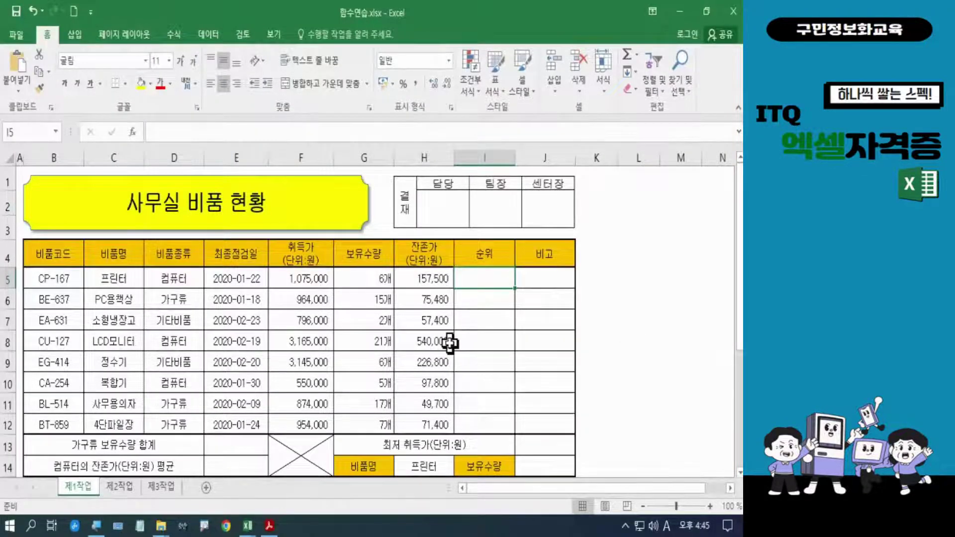
pyautogui.scroll(-4, 455, 343)
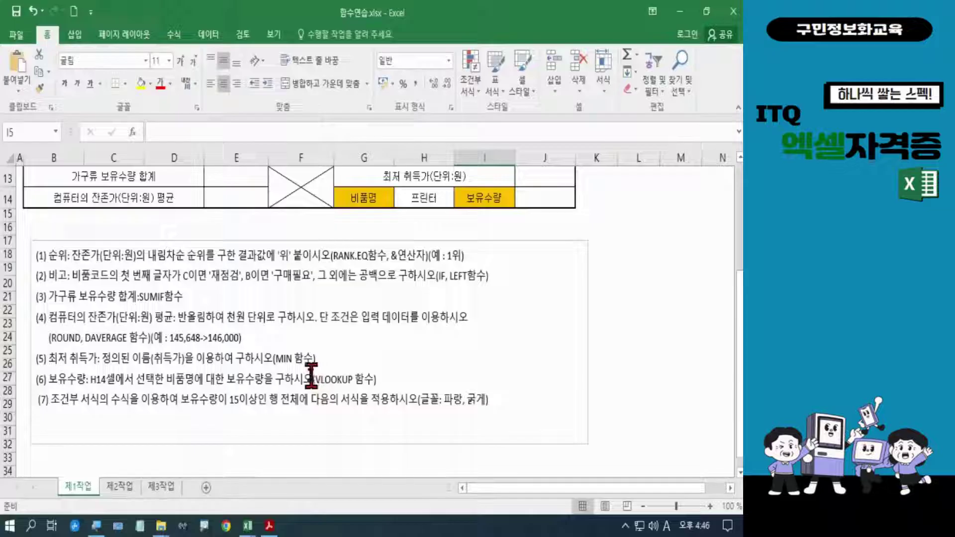
pyautogui.moveTo(312, 379); pyautogui.dragTo(375, 379)
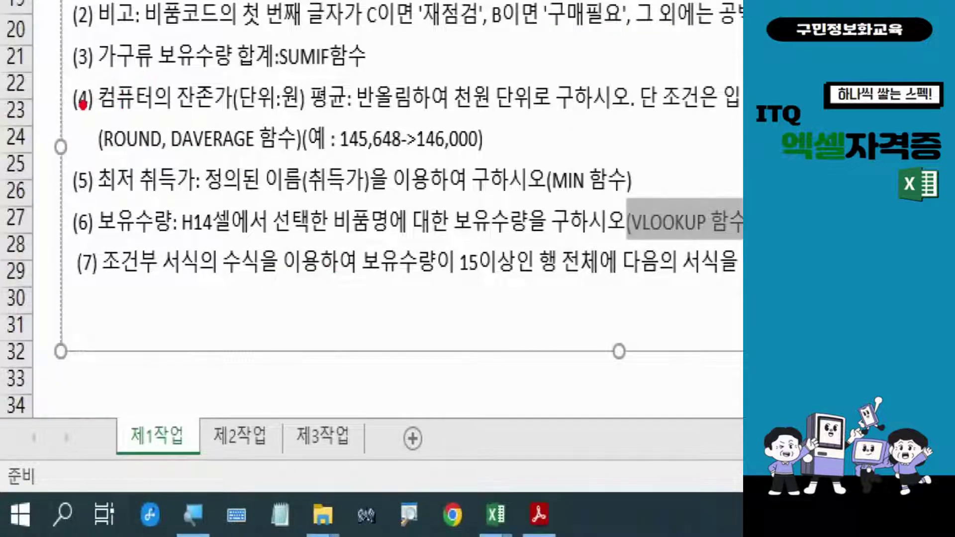
pyautogui.moveTo(80, 107)
pyautogui.mouseDown()
pyautogui.moveTo(106, 152)
pyautogui.moveTo(174, 180)
pyautogui.mouseUp()
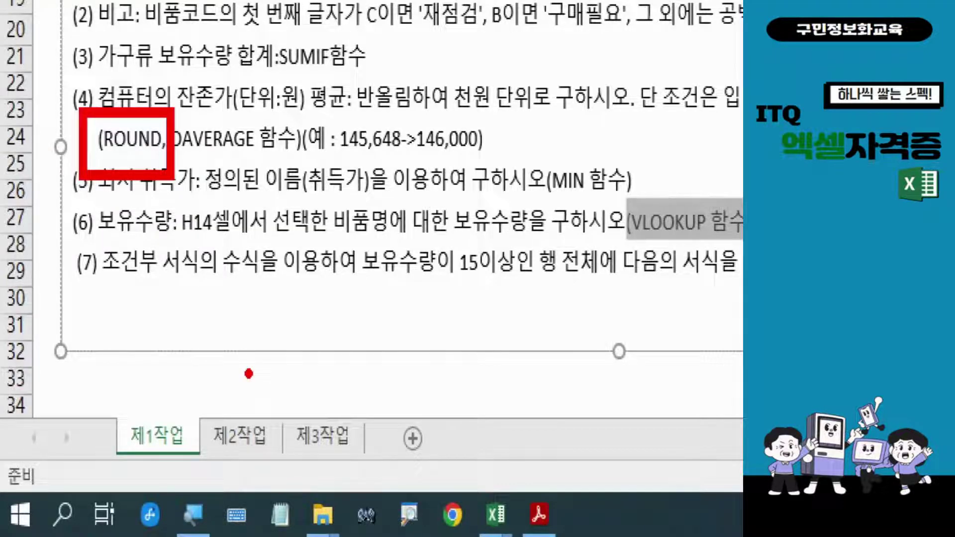
pyautogui.press('Escape')
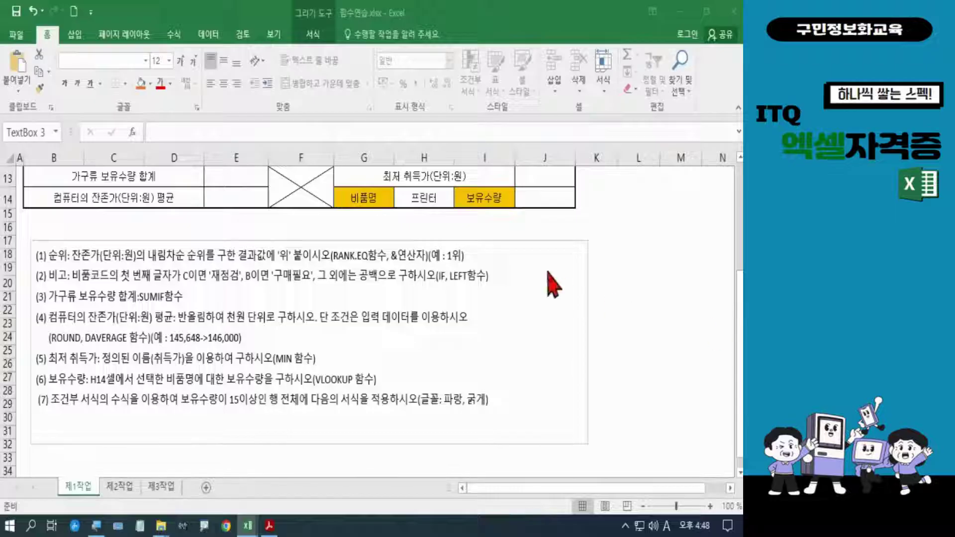
# Check the VLOOKUP requirement in instruction (6) and view the item names offered in cell H14
pyautogui.moveTo(313, 381); pyautogui.dragTo(374, 380)
pyautogui.scroll(4, 384, 355)
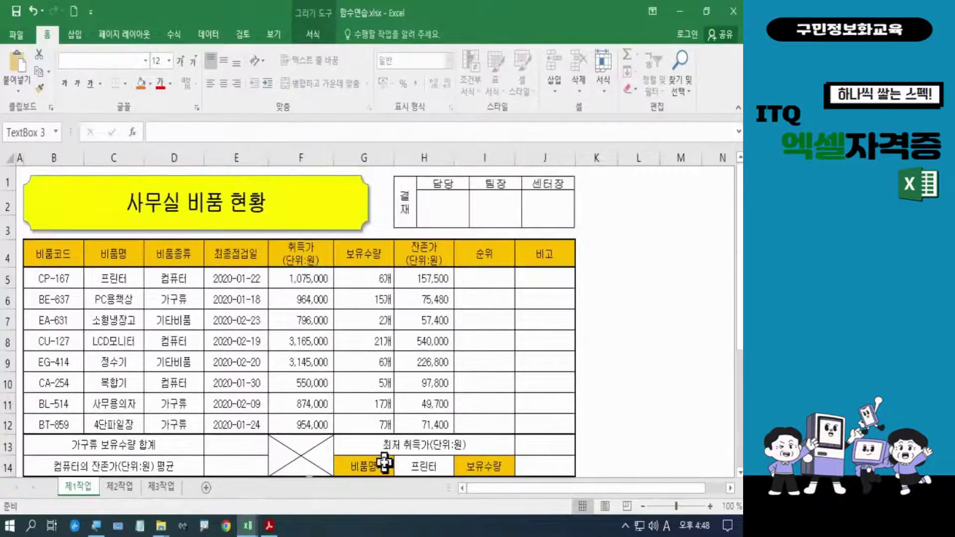
pyautogui.click(416, 468)
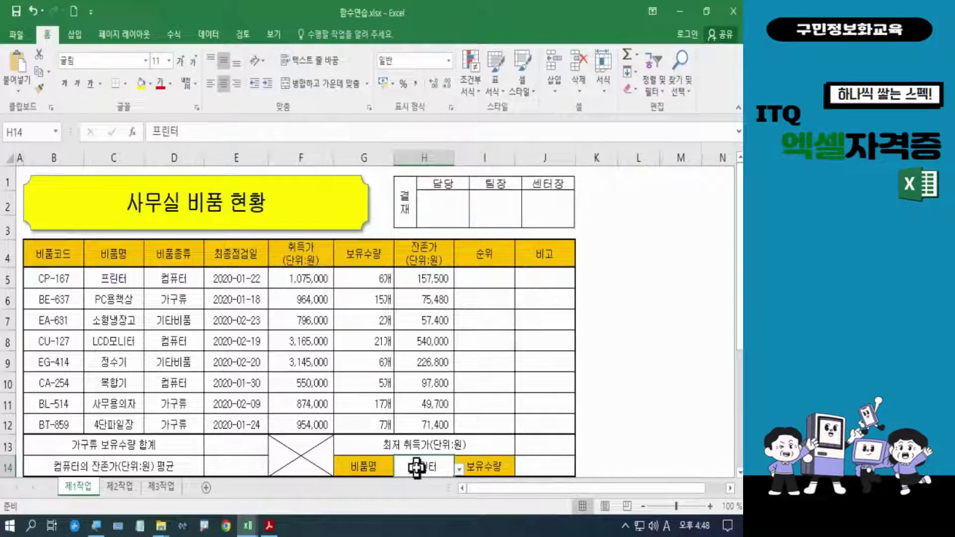
pyautogui.click(459, 469)
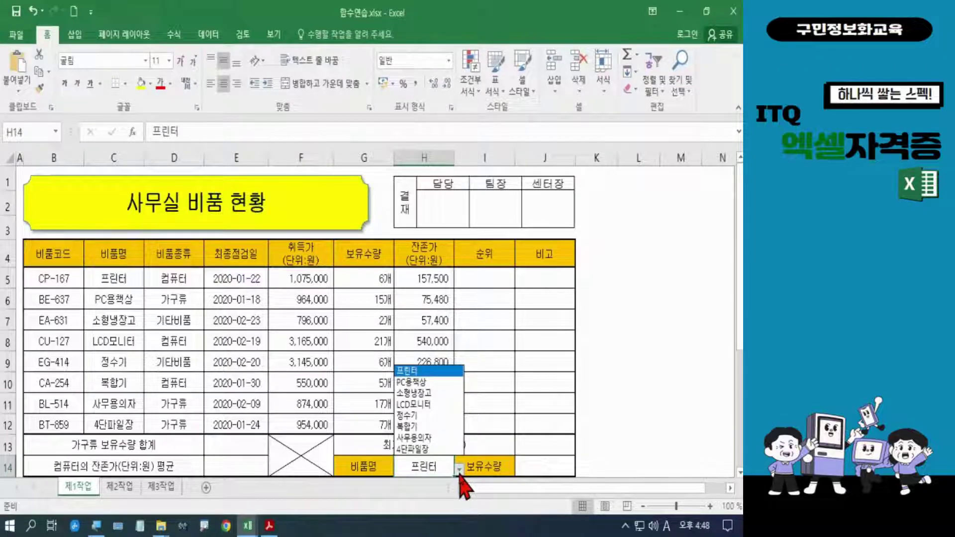
# Read instruction (1) on ranking 잔존가 in descending order with RANK.EQ and the & operator
pyautogui.scroll(-3, 600, 408)
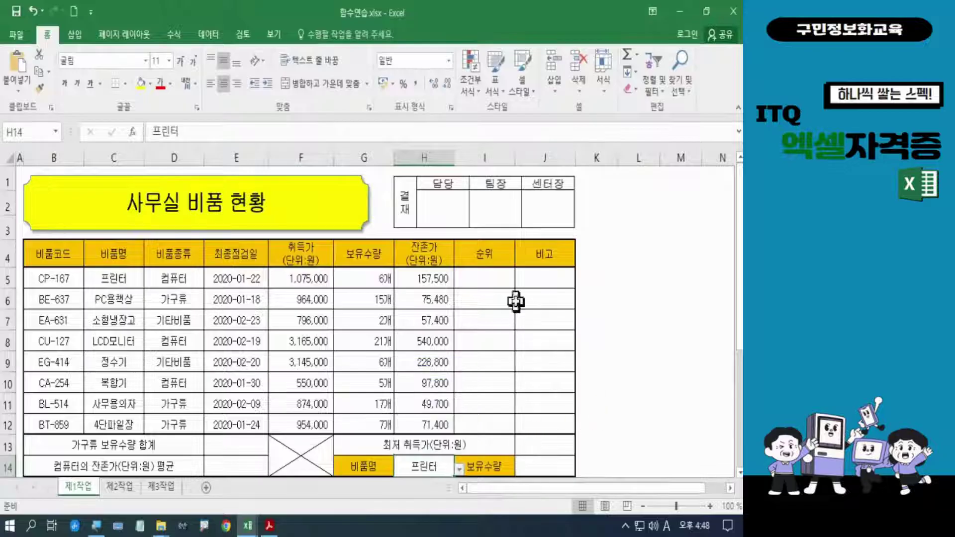
pyautogui.scroll(-3, 476, 304)
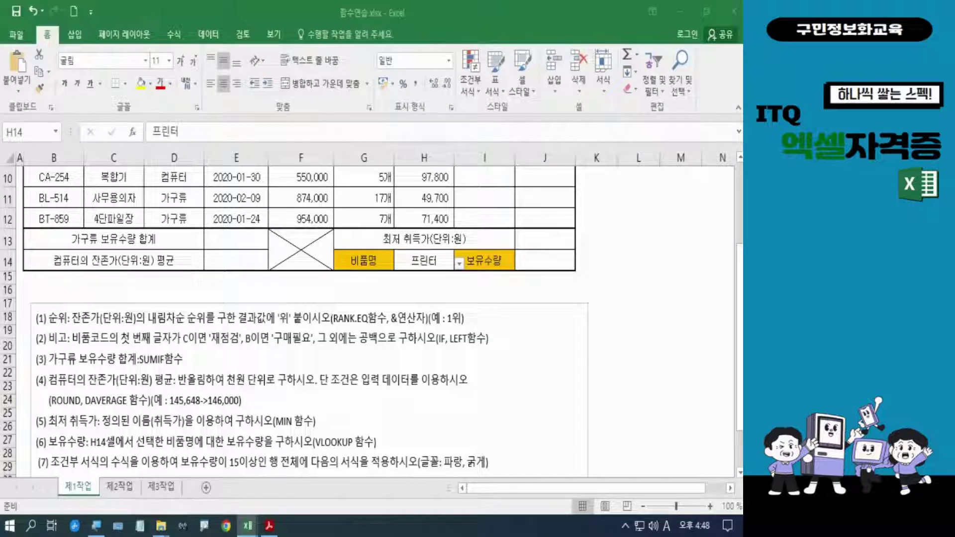
pyautogui.press('Hangul')
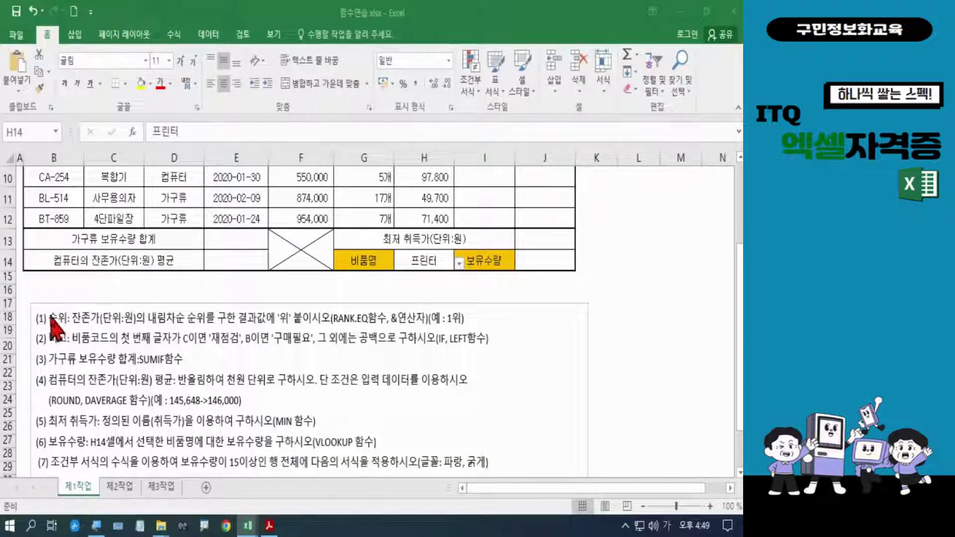
pyautogui.moveTo(49, 319); pyautogui.dragTo(470, 316)
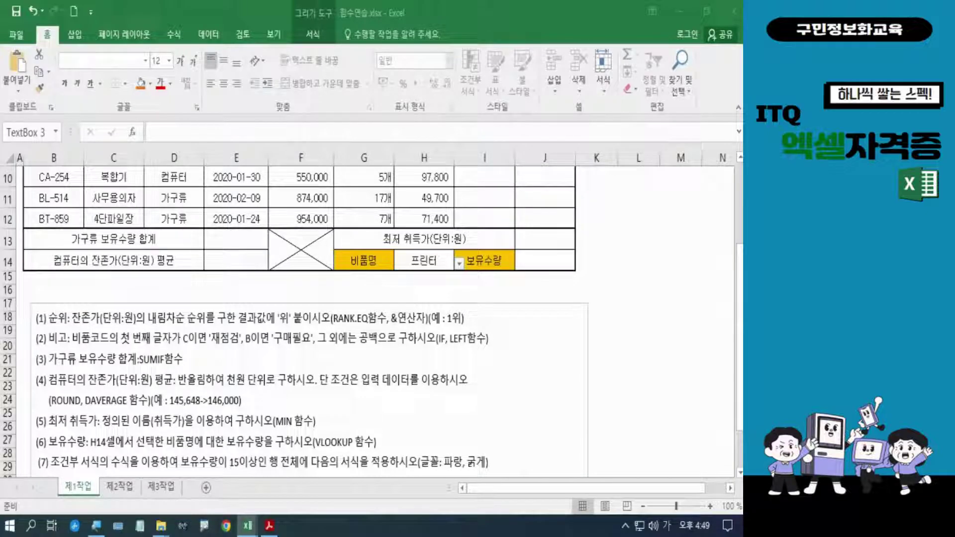
pyautogui.click(608, 349)
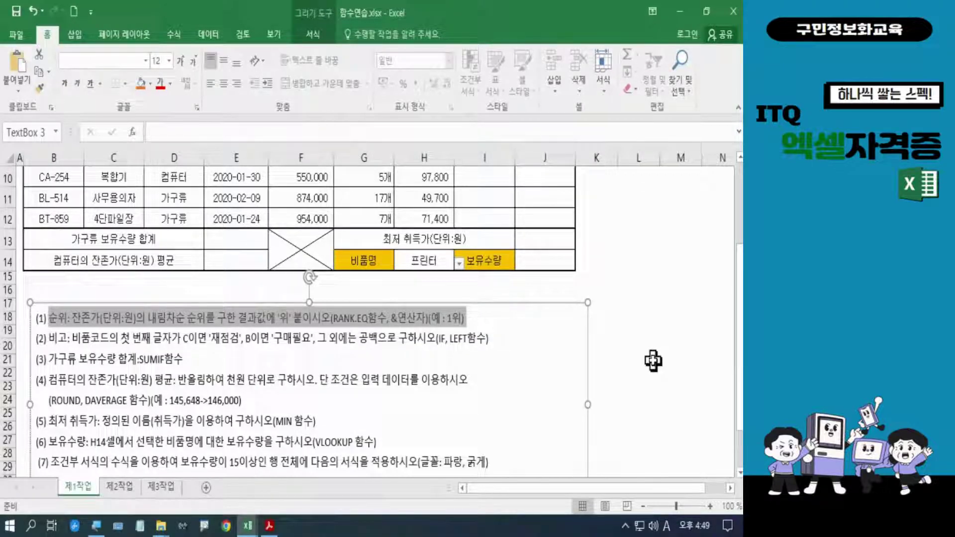
pyautogui.click(653, 361)
# Start a RANK.EQ formula in cell I5, the first cell of the 순위 column
pyautogui.scroll(3, 637, 351)
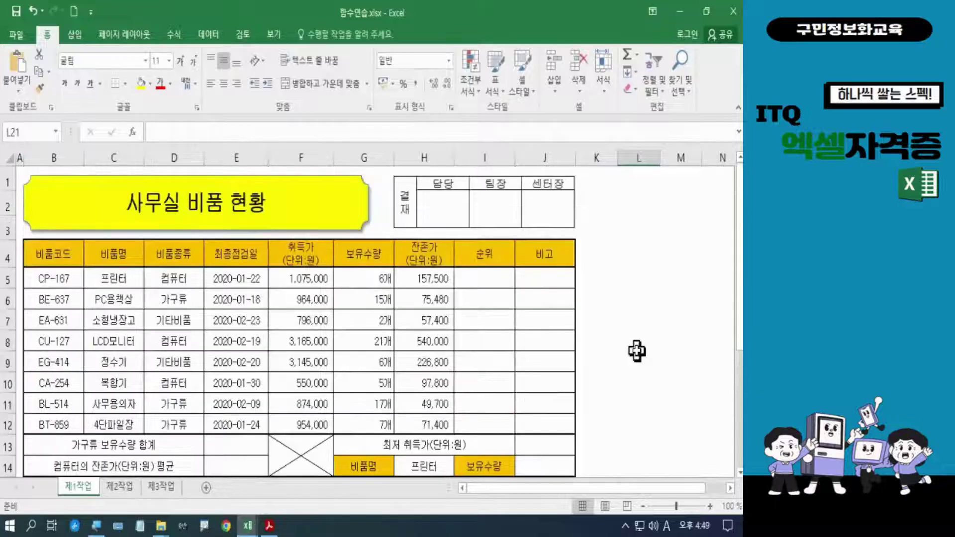
pyautogui.click(500, 280)
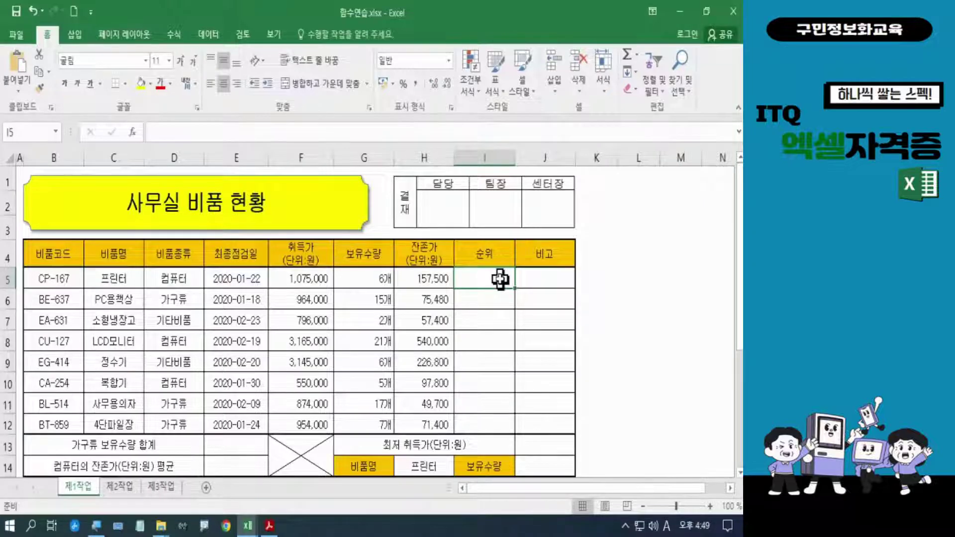
pyautogui.write('=')
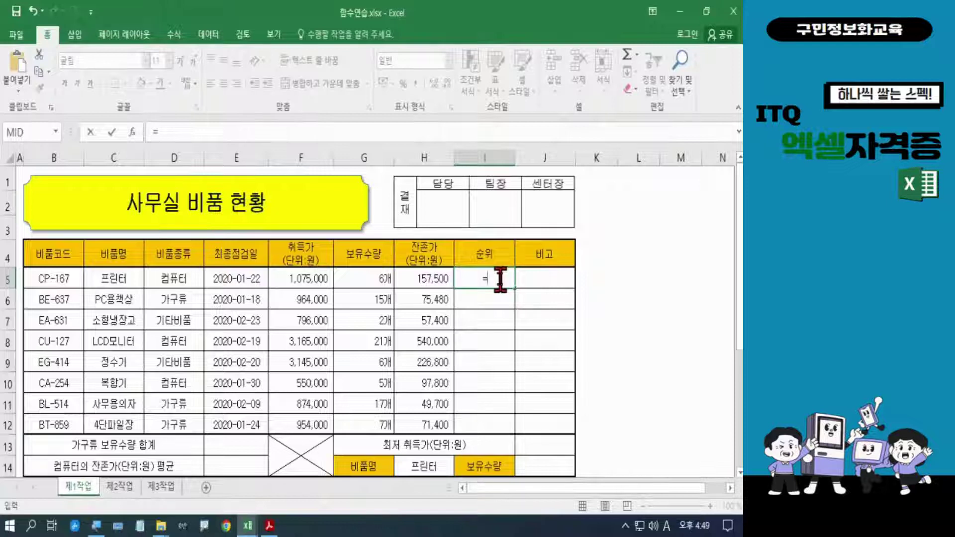
pyautogui.write('ra')
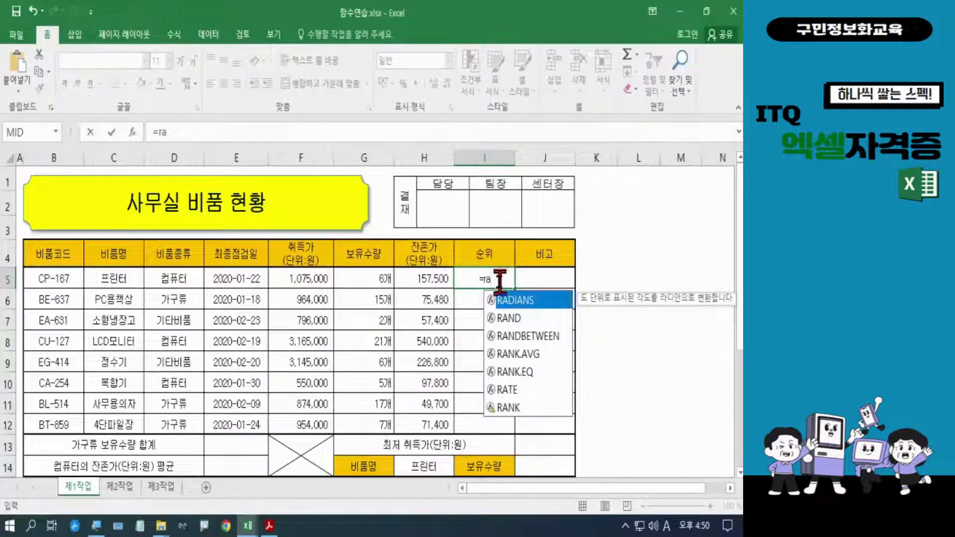
pyautogui.click(516, 374)
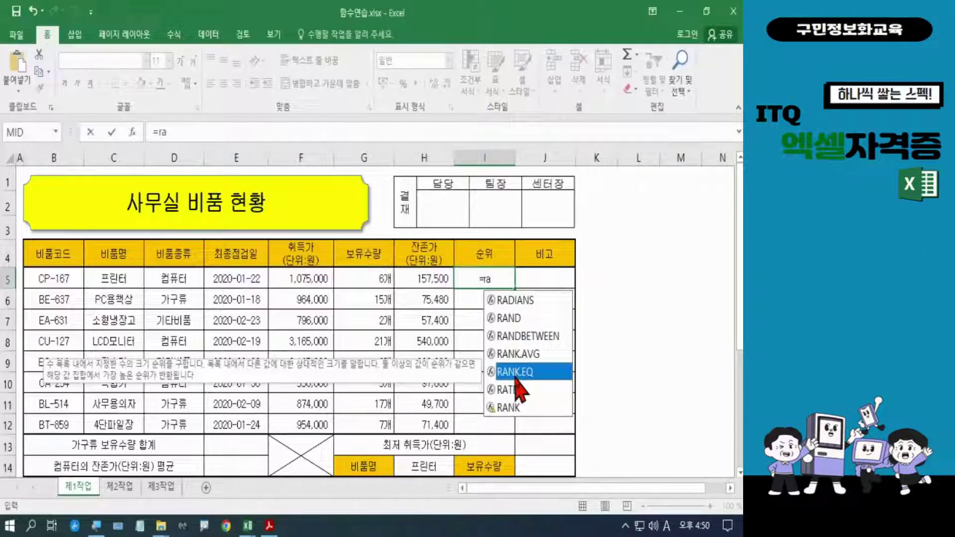
pyautogui.doubleClick(515, 372)
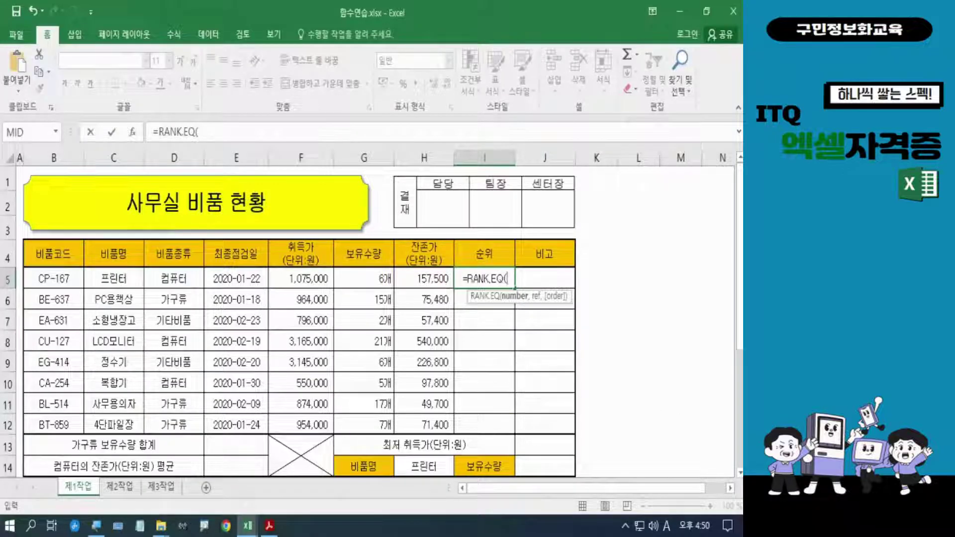
pyautogui.hotkey('ctrl', '2')
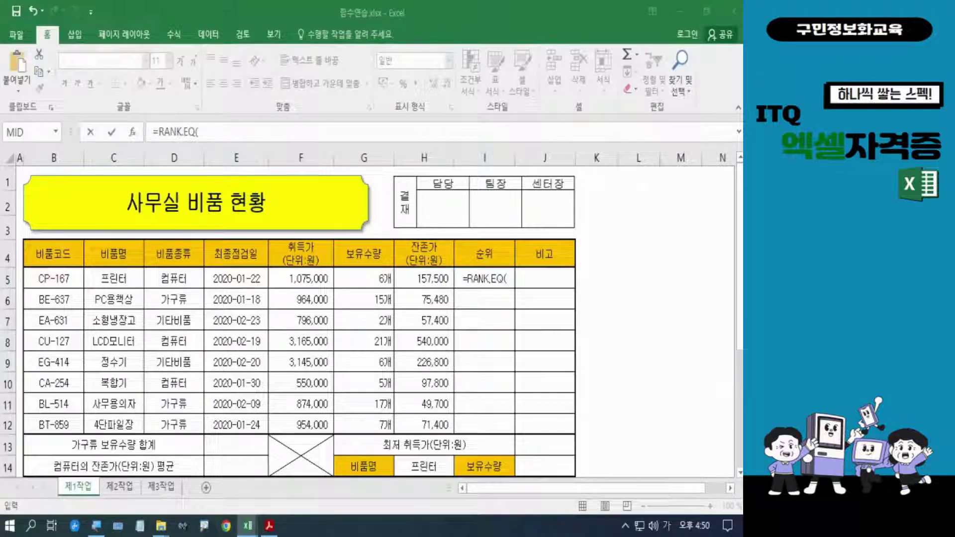
pyautogui.click(512, 286)
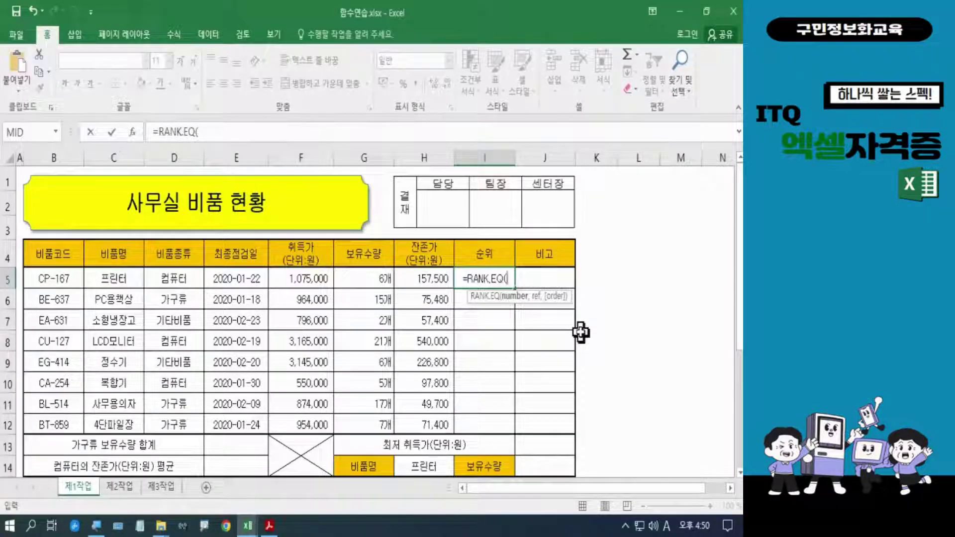
# Give RANK.EQ H5 as the number and the absolute range $H$5:$H$12 as the reference
pyautogui.click(424, 275)
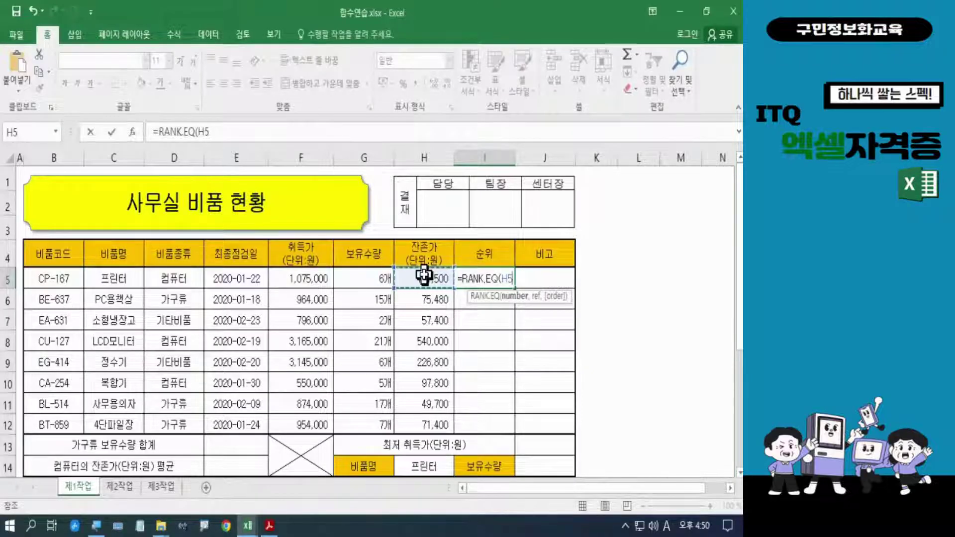
pyautogui.write(',')
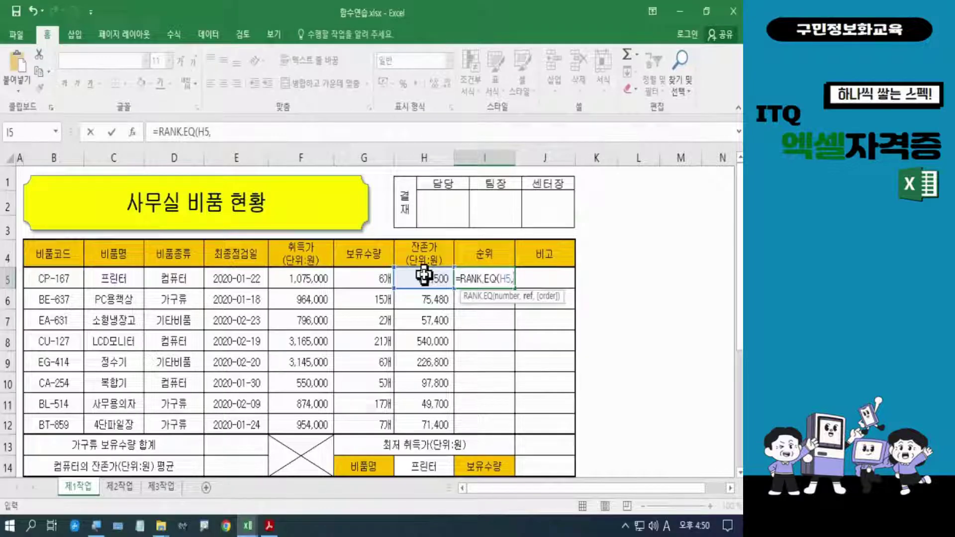
pyautogui.click(424, 275)
pyautogui.moveTo(424, 275); pyautogui.dragTo(422, 420)
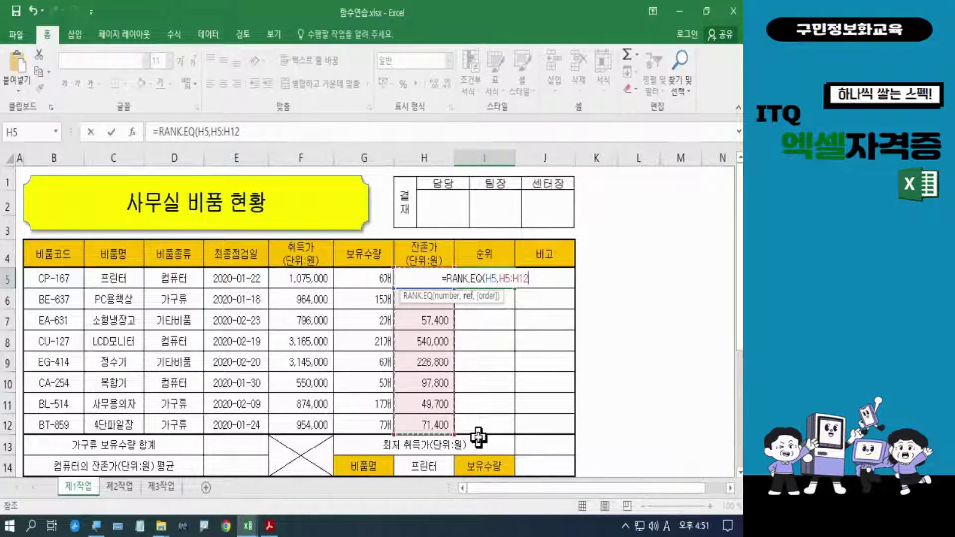
pyautogui.press('F4')
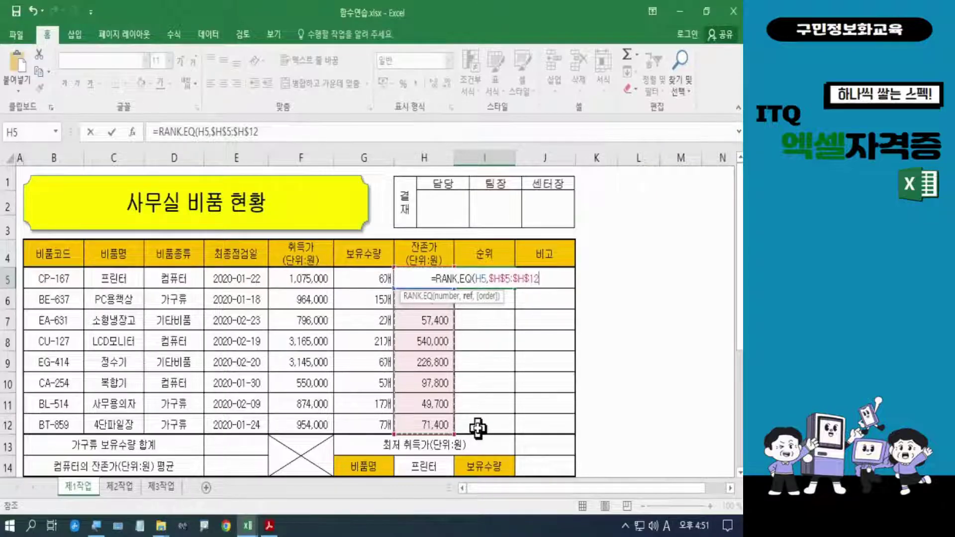
# Complete the RANK.EQ formula in I5 and append the text "위" to its result with the & operator
pyautogui.write(')')
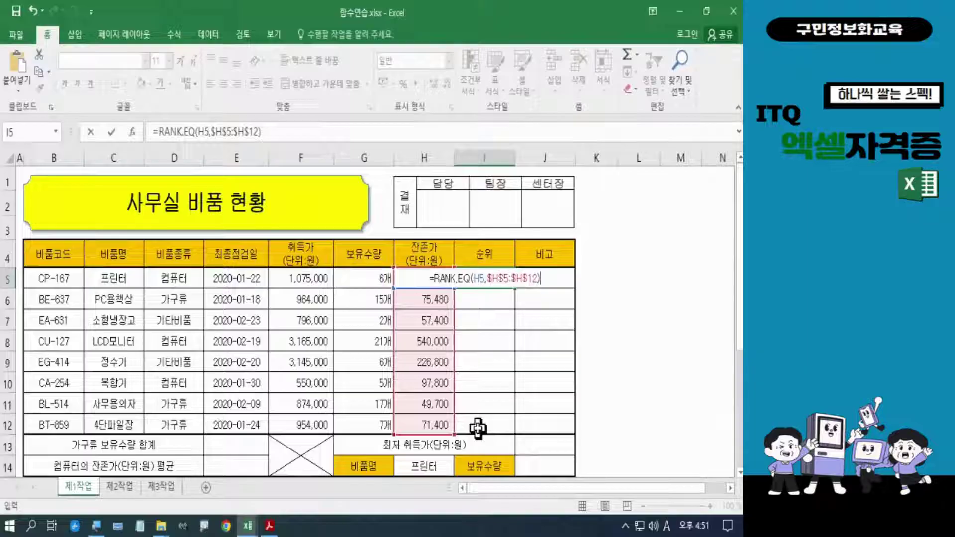
pyautogui.press('Return')
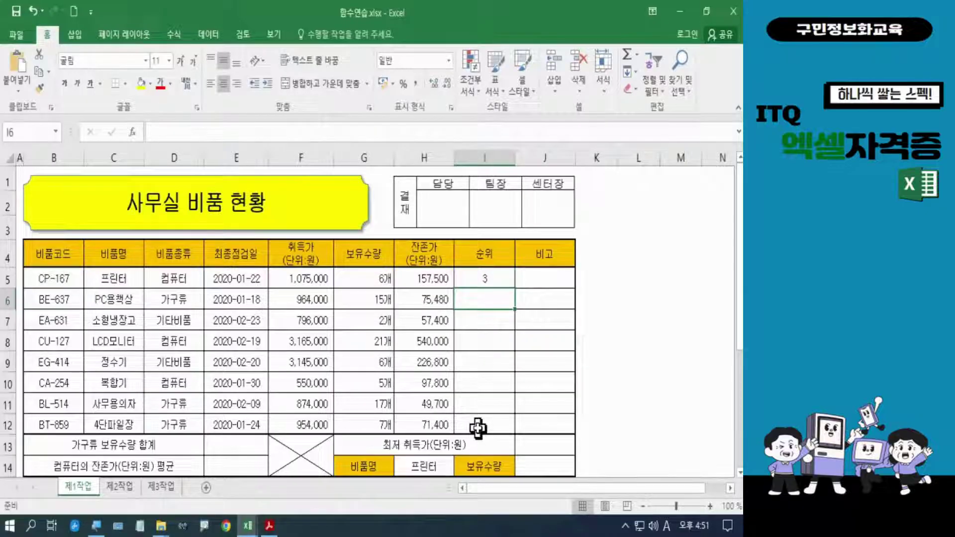
pyautogui.click(490, 280)
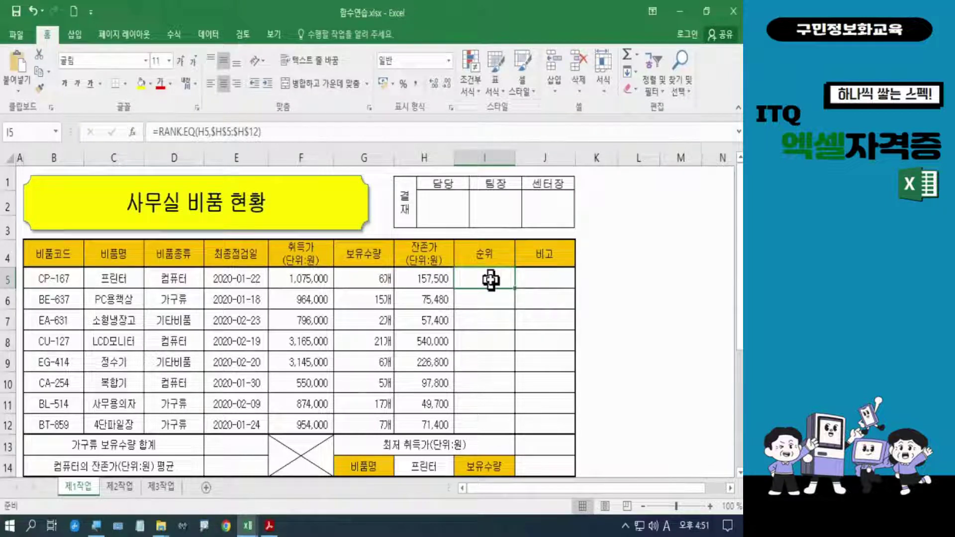
pyautogui.click(277, 131)
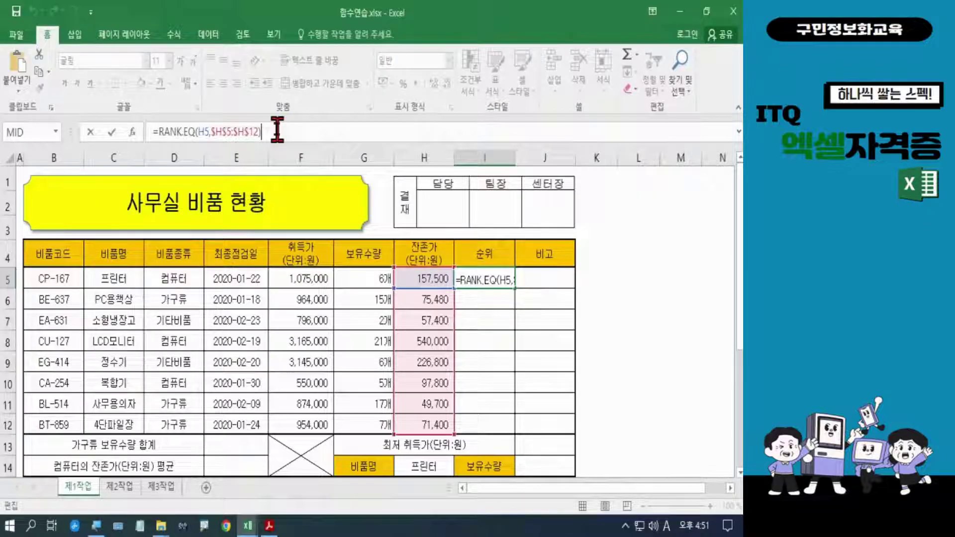
pyautogui.write('&')
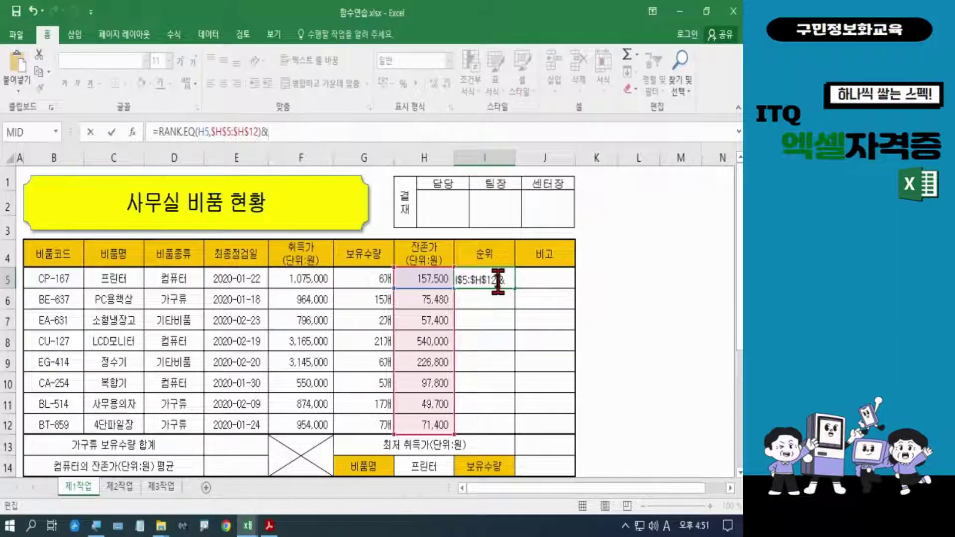
pyautogui.write('"')
pyautogui.press('Hangul')
pyautogui.write('위')
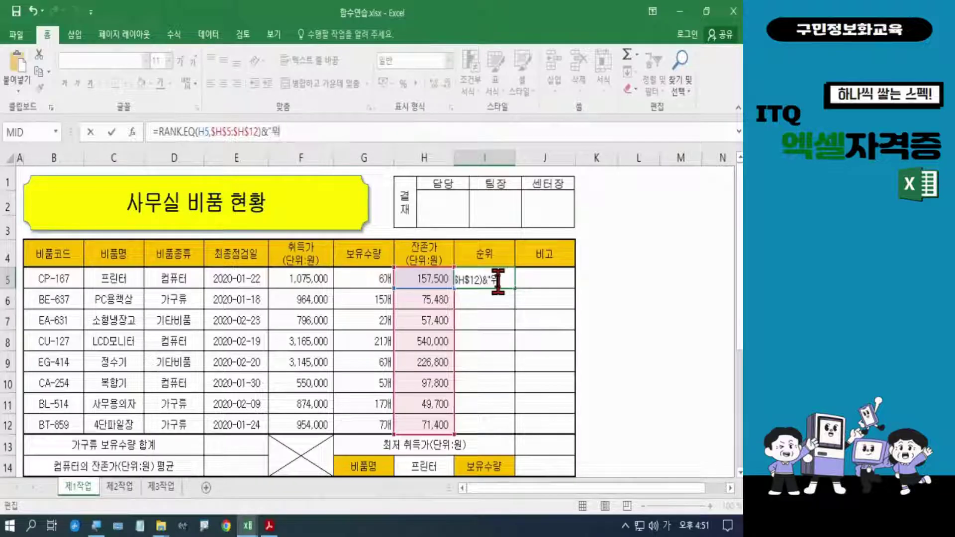
pyautogui.write('"')
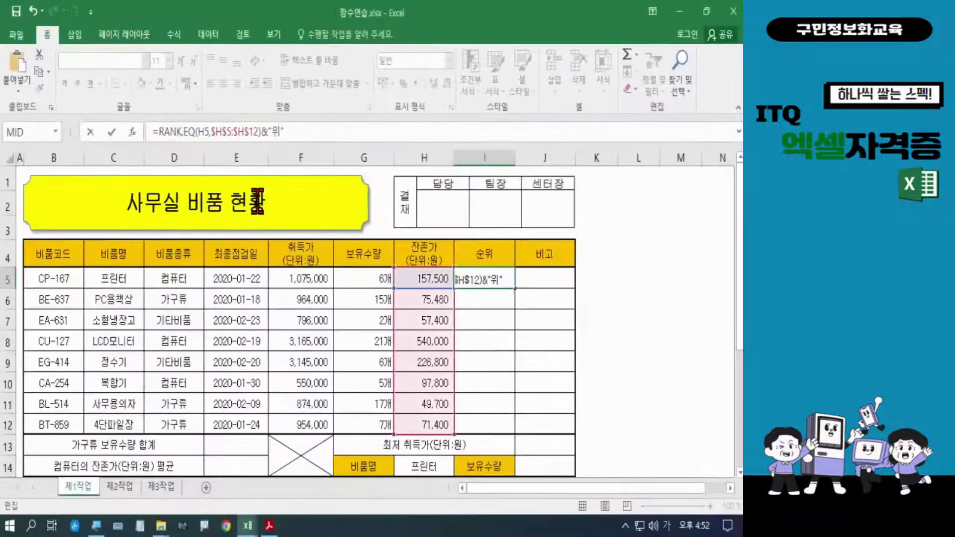
pyautogui.hotkey('ctrl', 'Return')
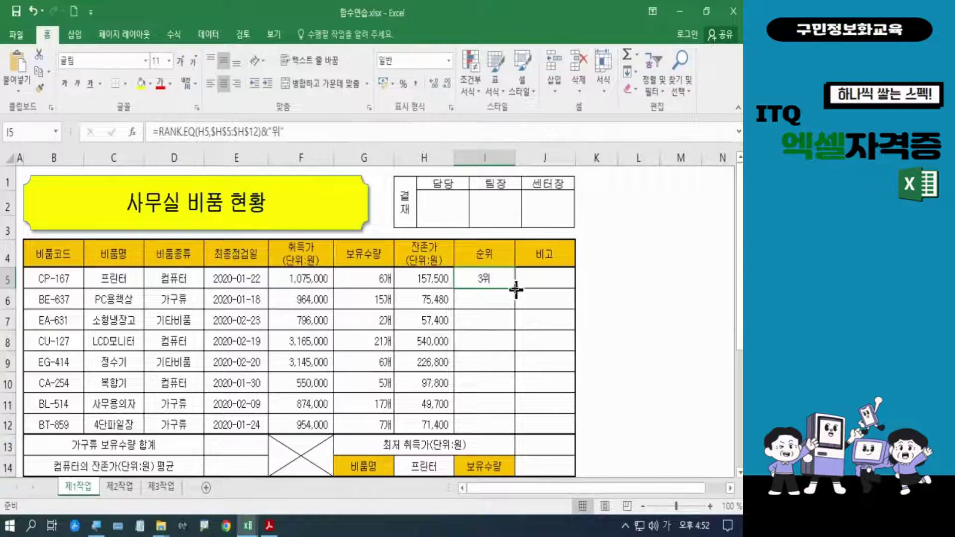
# Fill the rank formula from I5 down to I12 without copying the formatting
pyautogui.moveTo(516, 289); pyautogui.dragTo(516, 430)
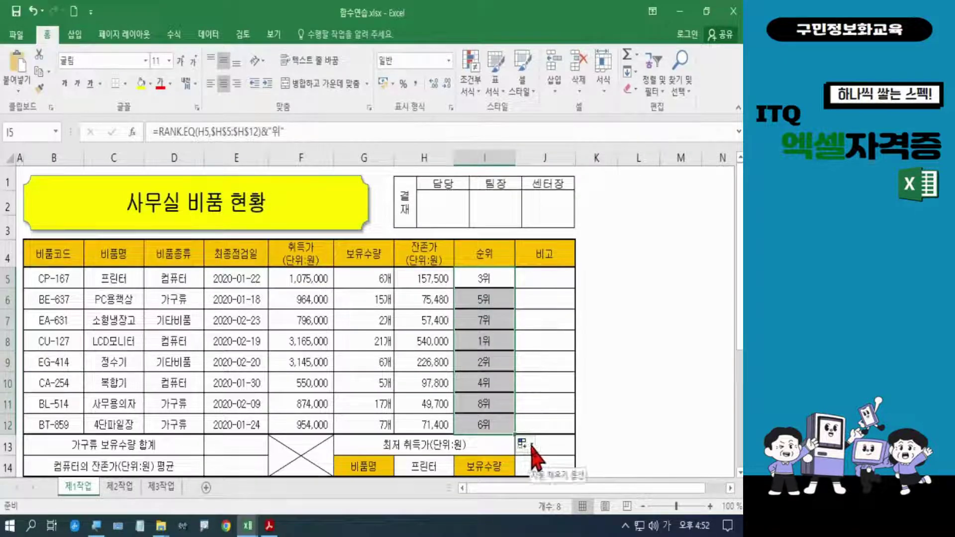
pyautogui.click(530, 444)
pyautogui.click(551, 409)
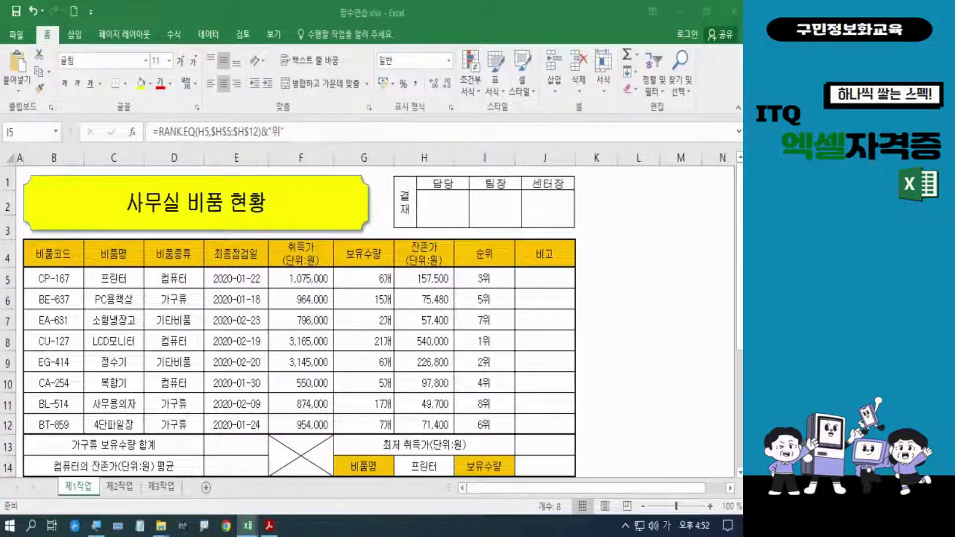
pyautogui.press('Hangul')
pyautogui.press('Hangul')
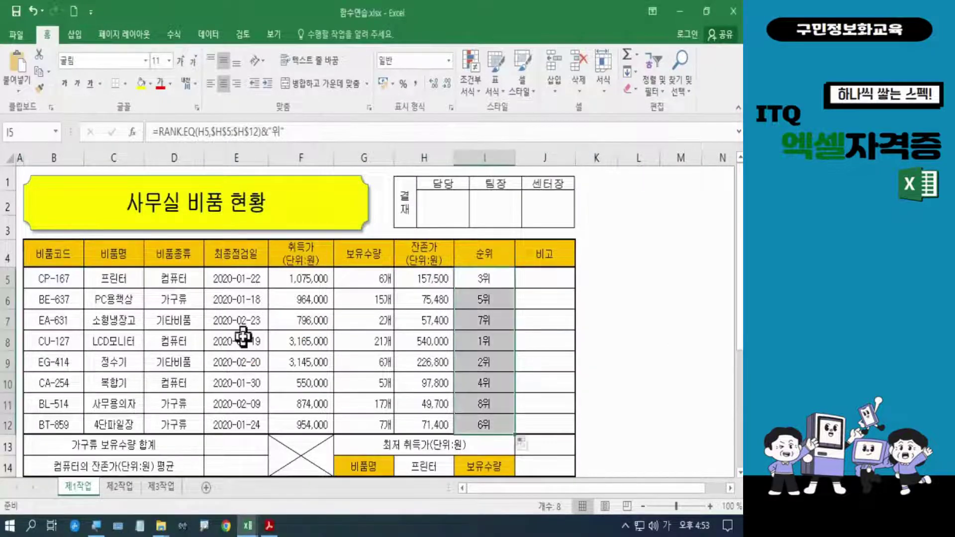
# Read instruction (2) on filling 비고 with IF and LEFT, and examine the first 비품코드 in B5
pyautogui.scroll(-1, 243, 338)
pyautogui.scroll(-2, 242, 337)
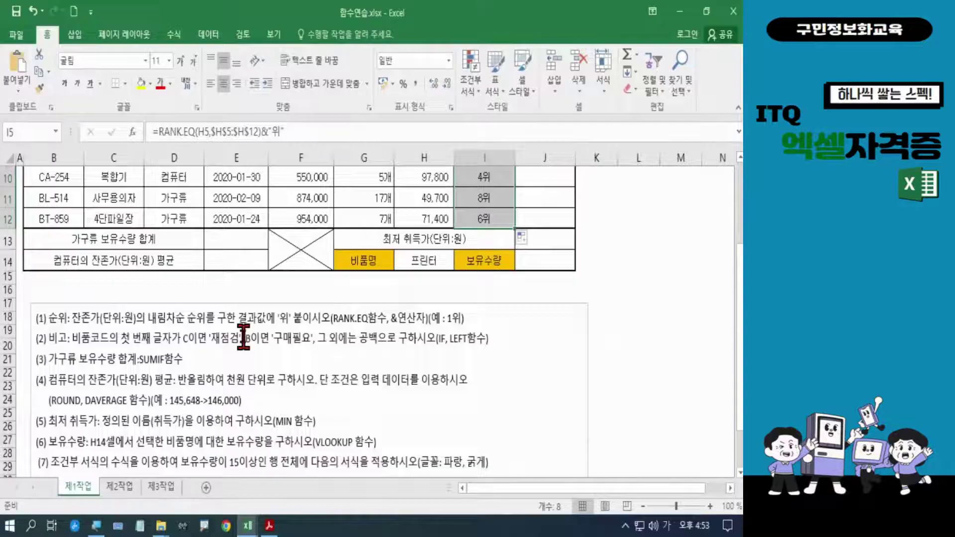
pyautogui.click(49, 340)
pyautogui.moveTo(49, 340); pyautogui.dragTo(498, 341)
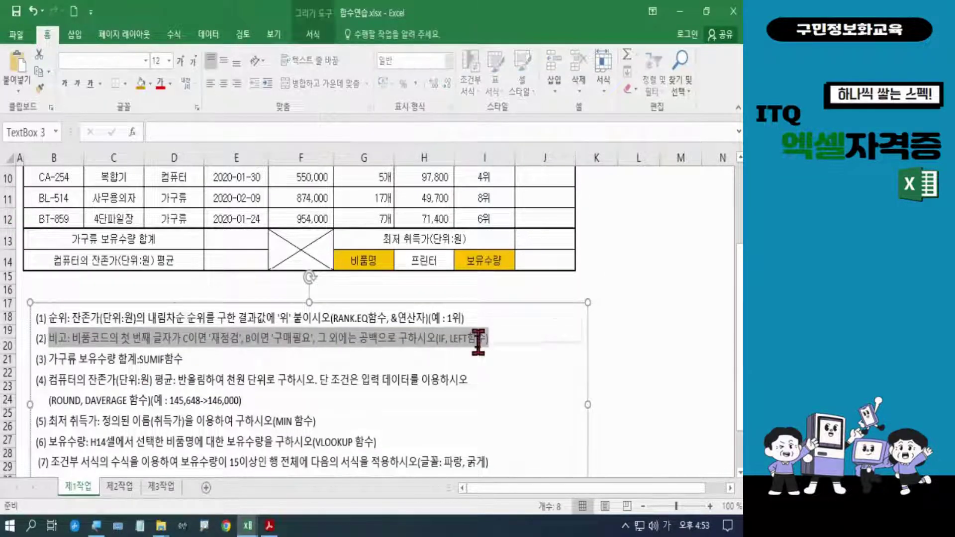
pyautogui.rightClick(488, 347)
pyautogui.click(509, 143)
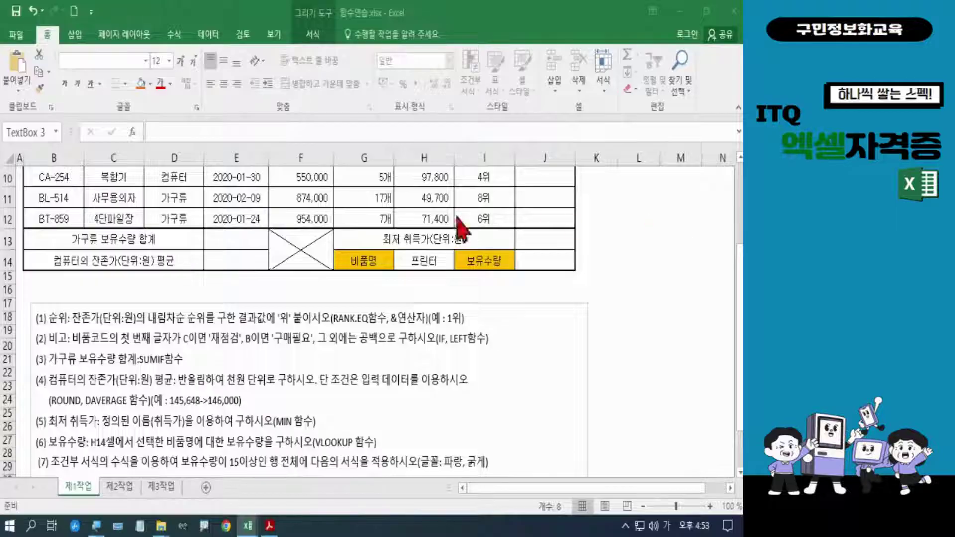
pyautogui.click(302, 282)
pyautogui.scroll(3, 303, 282)
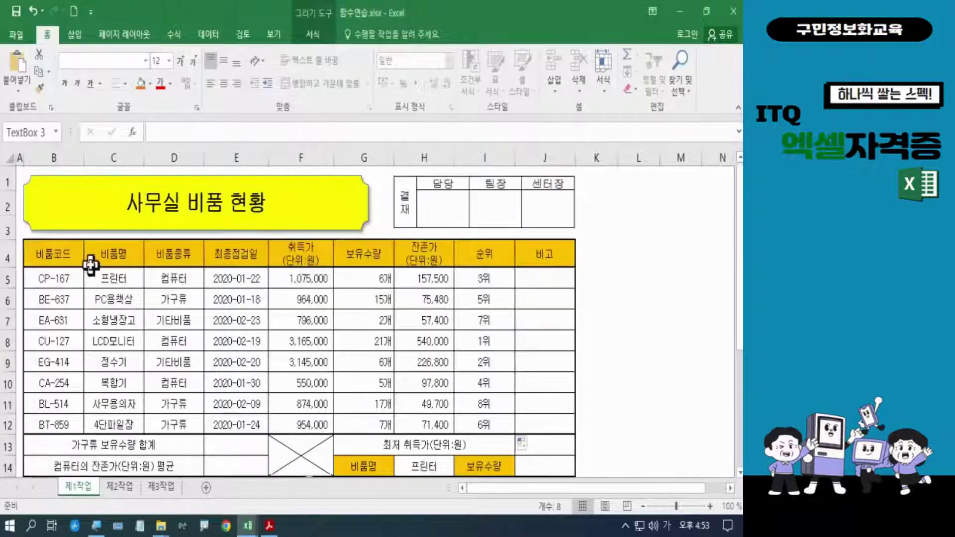
pyautogui.click(65, 284)
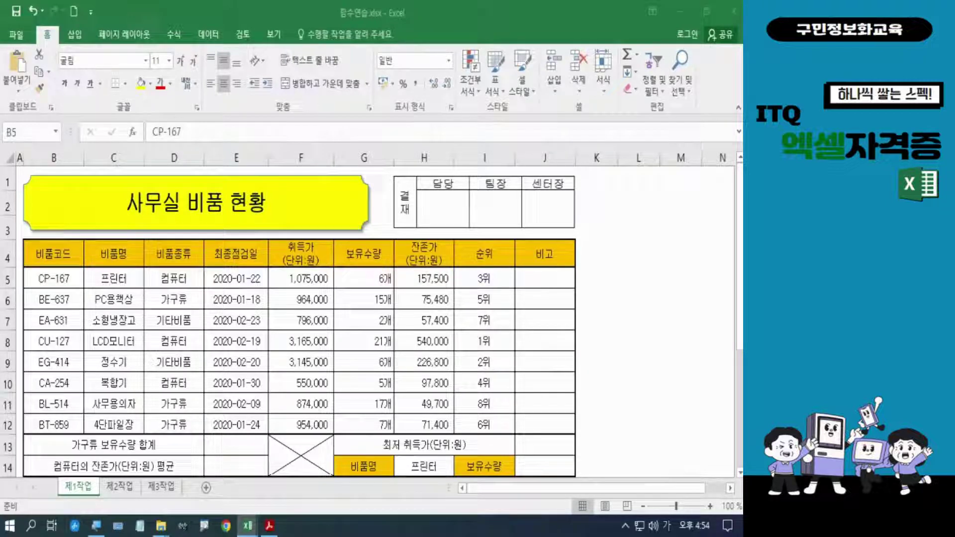
# Start an IF formula with a nested LEFT function in cell J5, the first cell of the 비고 column
pyautogui.click(547, 272)
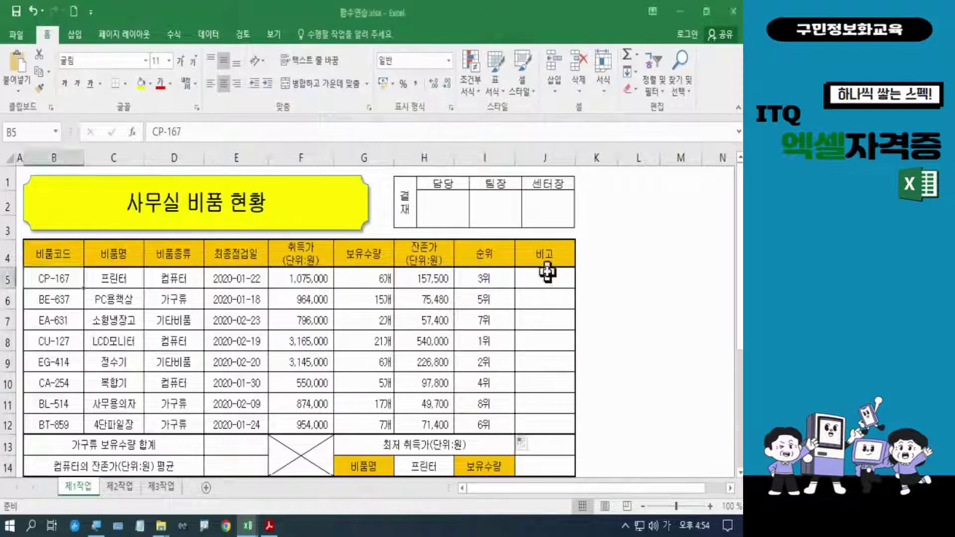
pyautogui.click(545, 274)
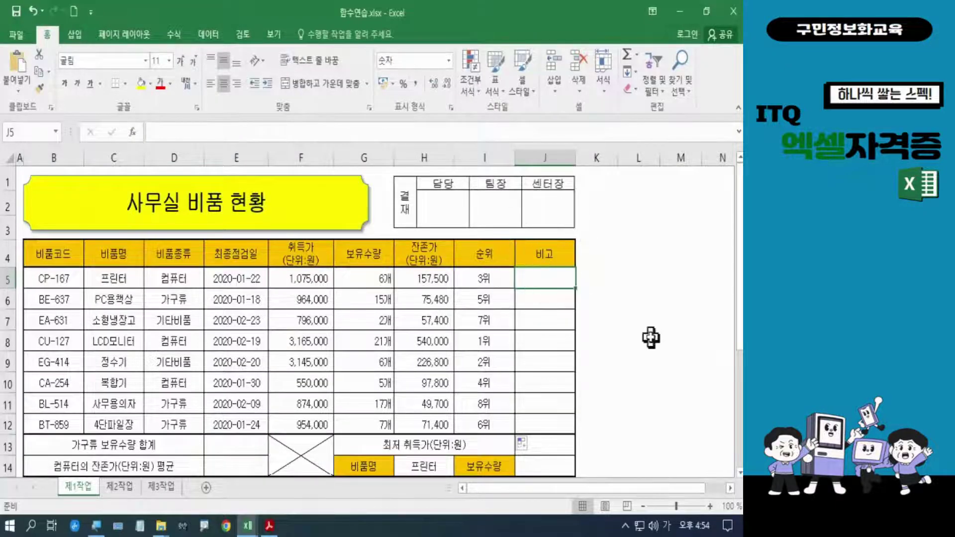
pyautogui.write('=')
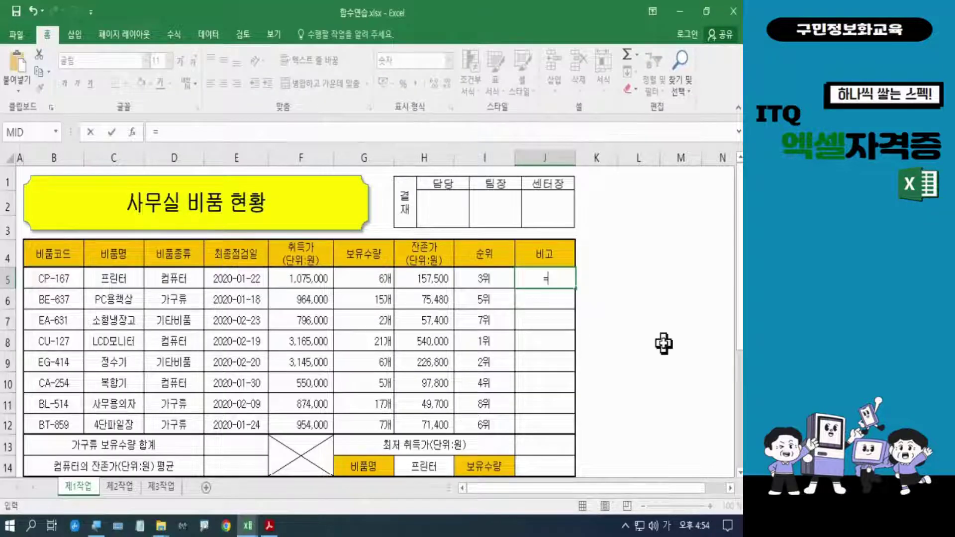
pyautogui.write('if')
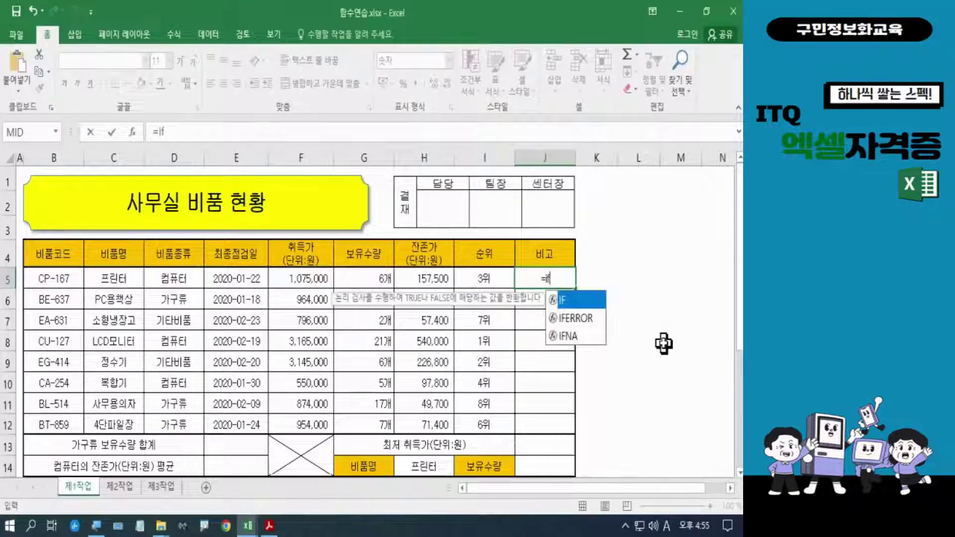
pyautogui.press('Tab')
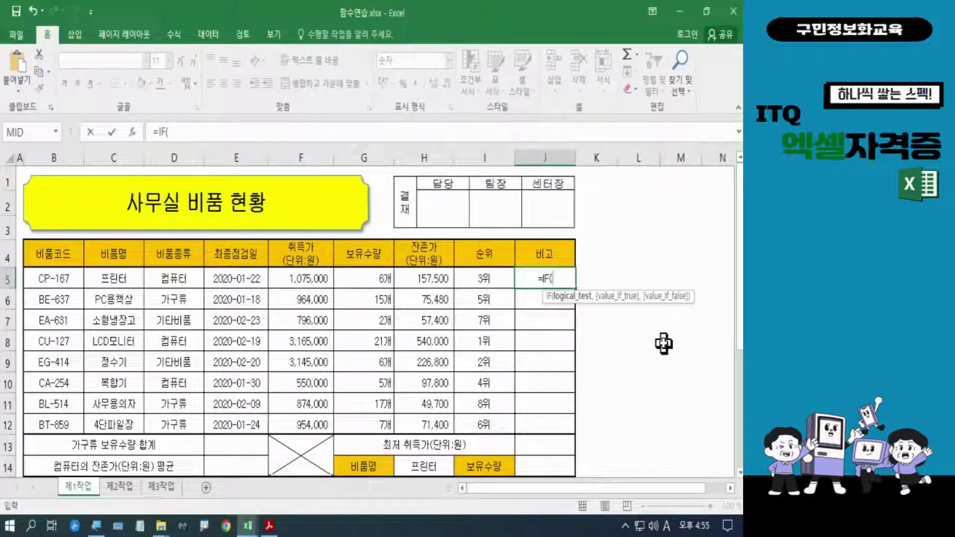
pyautogui.write('l')
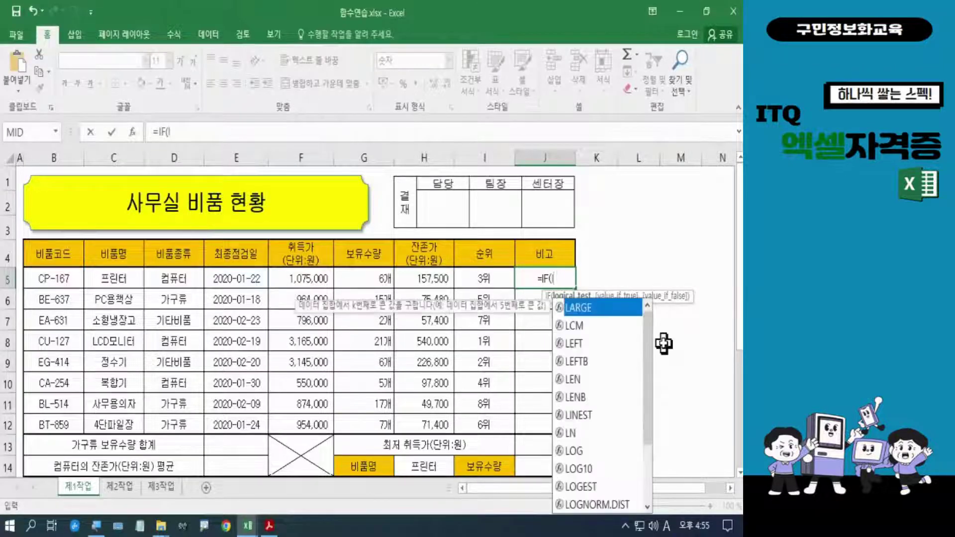
pyautogui.write('e')
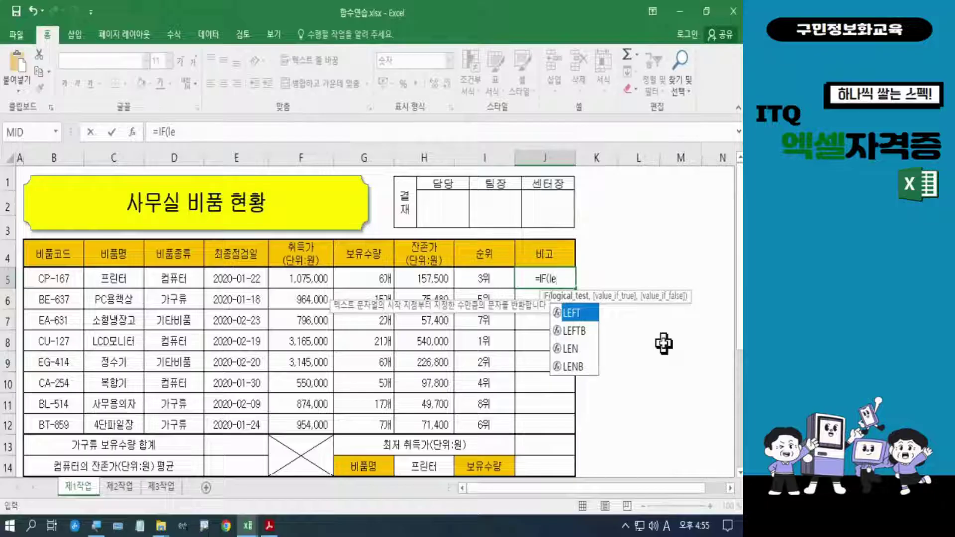
pyautogui.press('Tab')
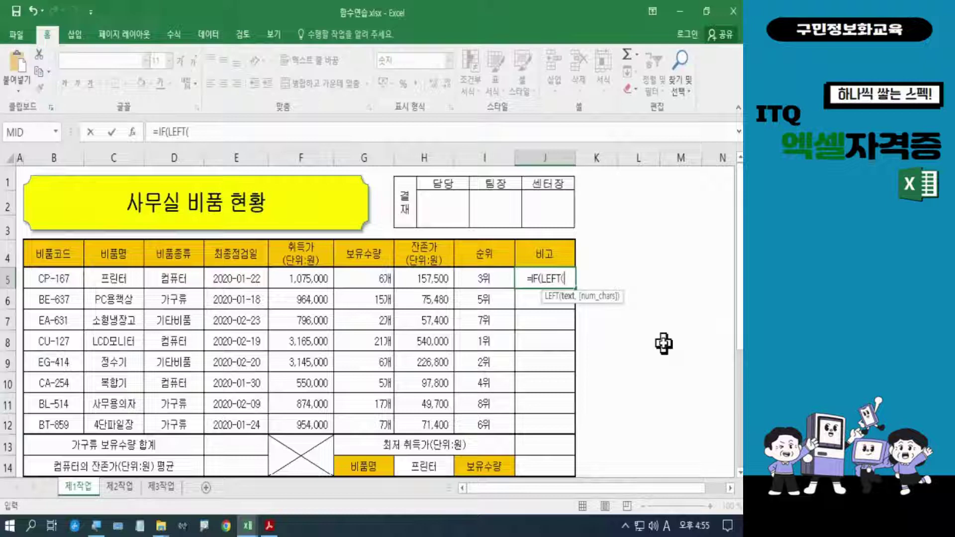
# Set the IF condition to LEFT(B5,1)="C", testing the first character of the 비품코드
pyautogui.click(65, 279)
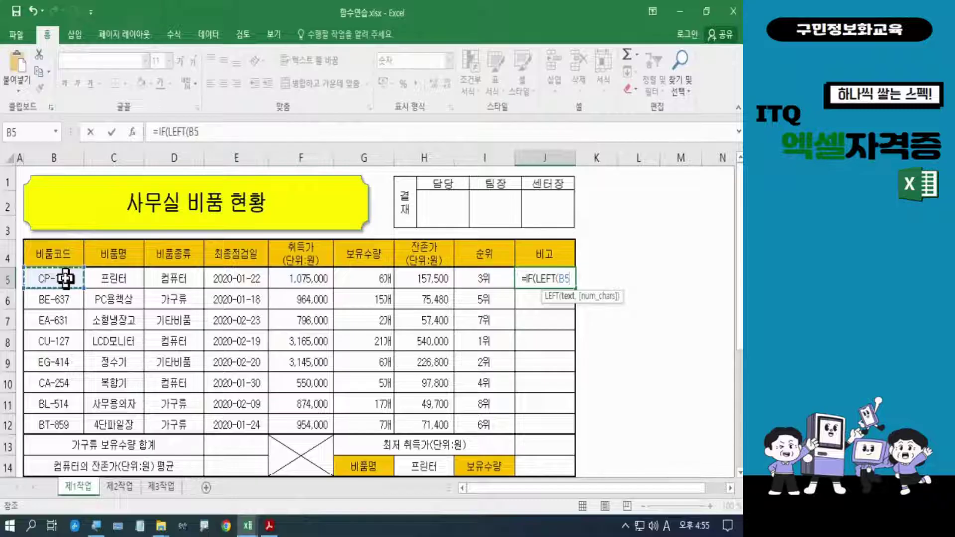
pyautogui.write(',1')
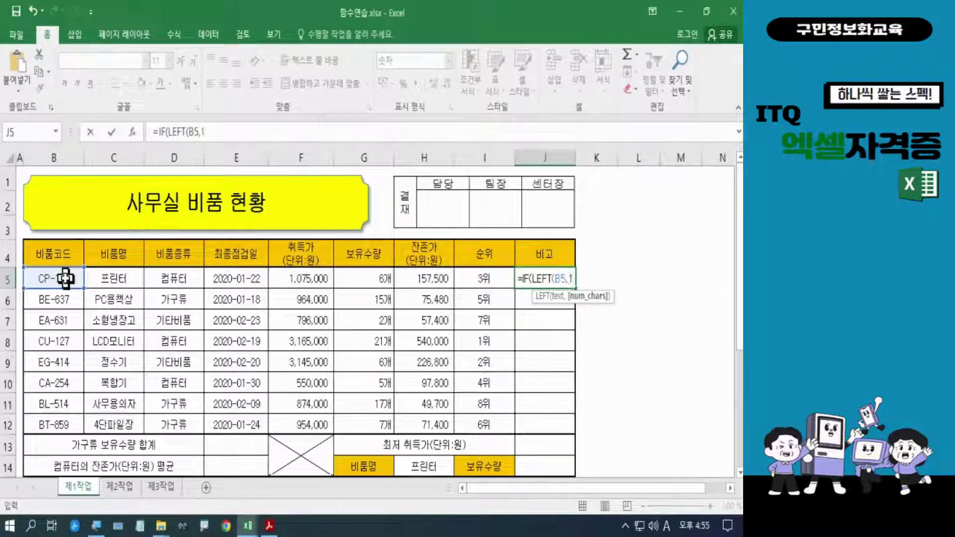
pyautogui.write(')')
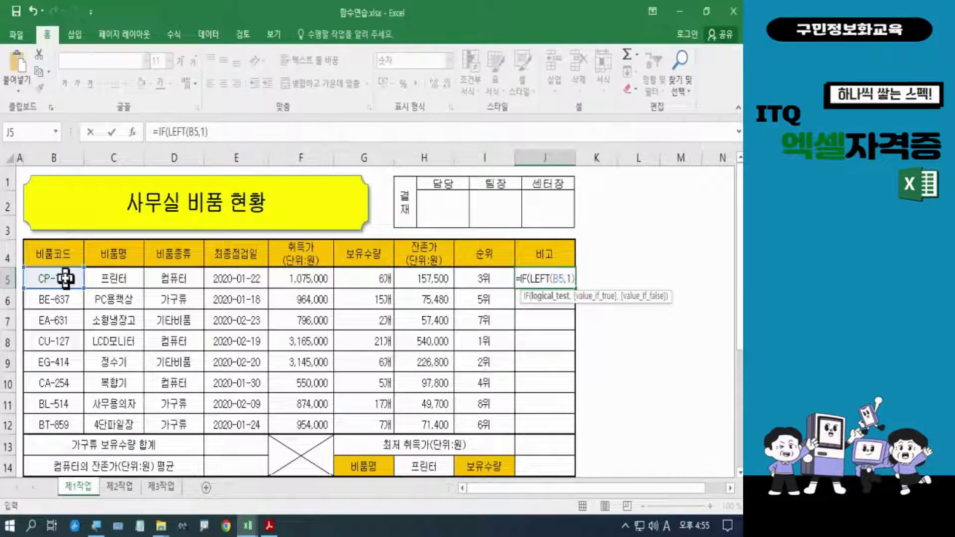
pyautogui.write('=')
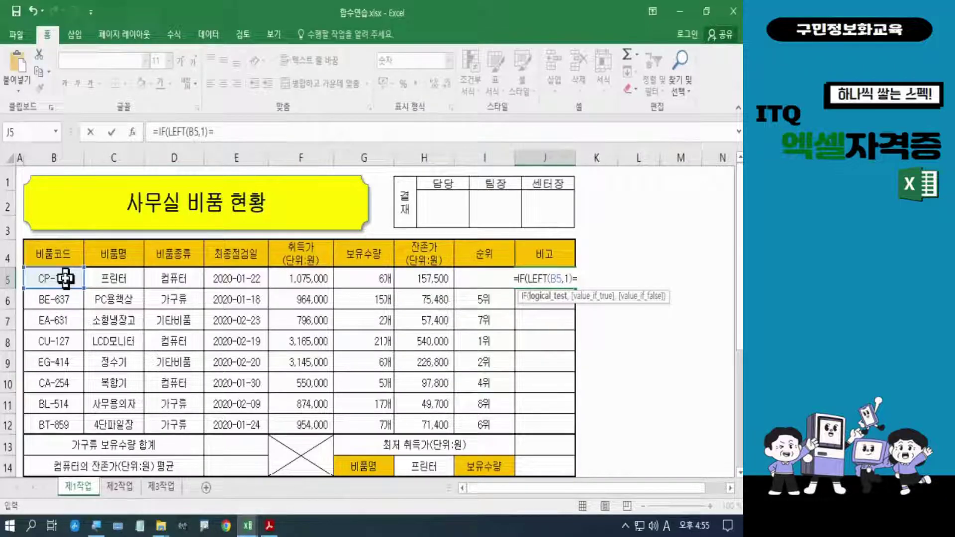
pyautogui.write('"')
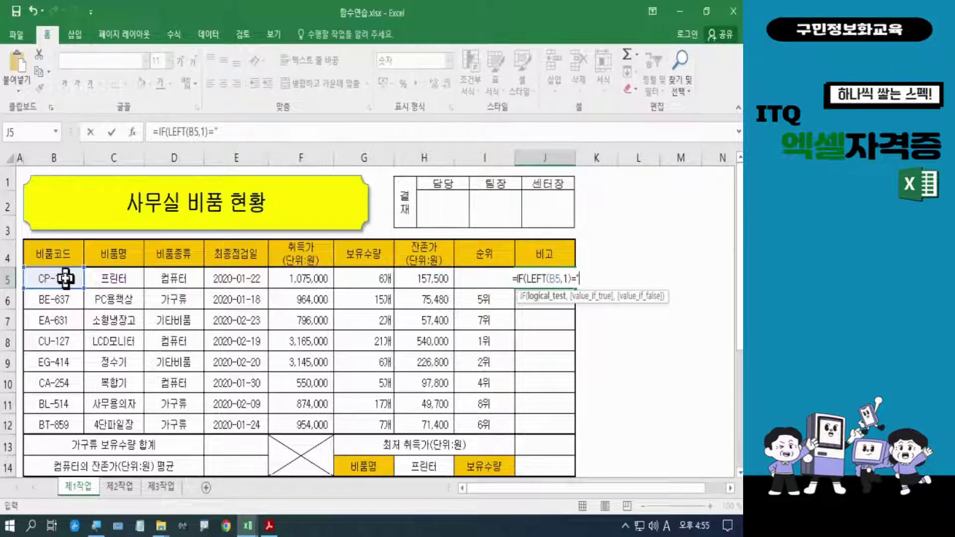
pyautogui.write('C')
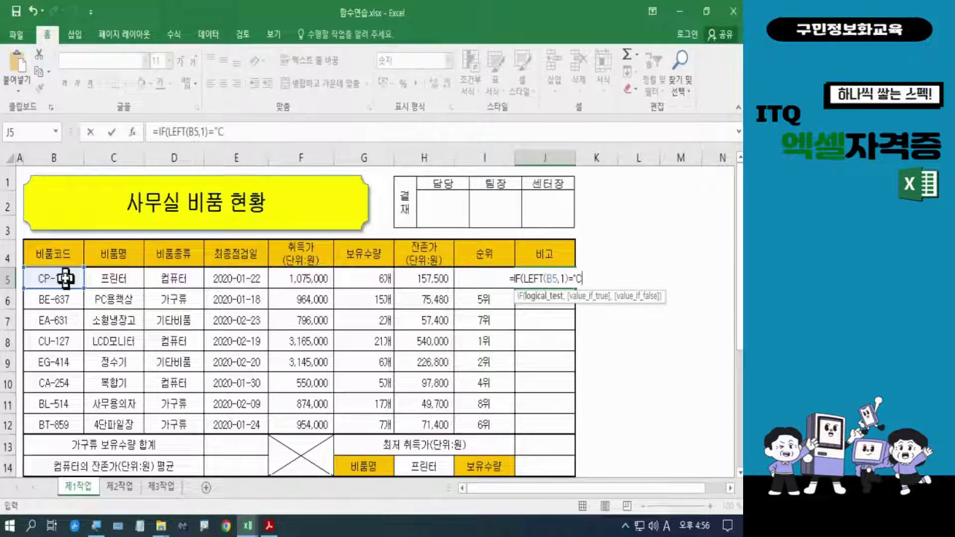
pyautogui.write('"')
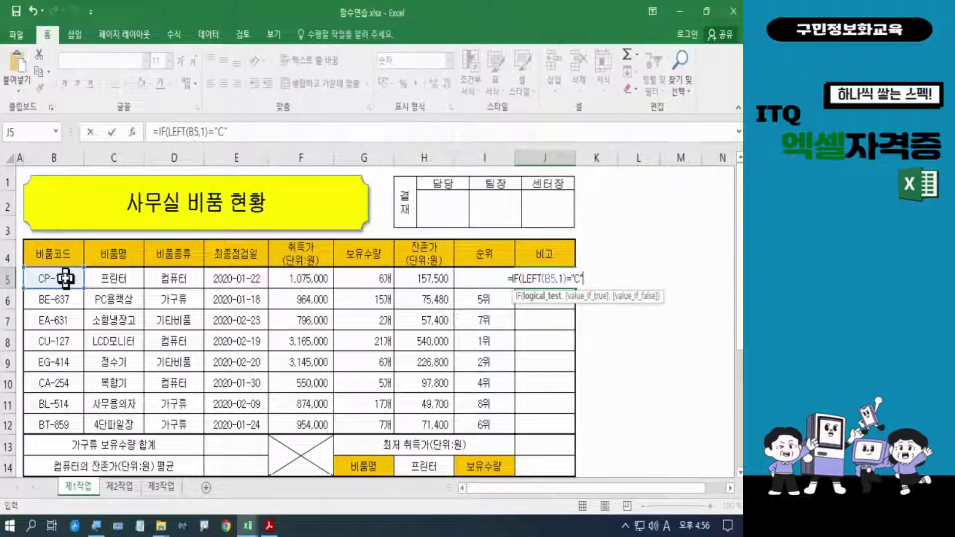
# Enter "재검정" as the value if true of the IF formula in J5, followed by the separator for the next argument
pyautogui.write(',')
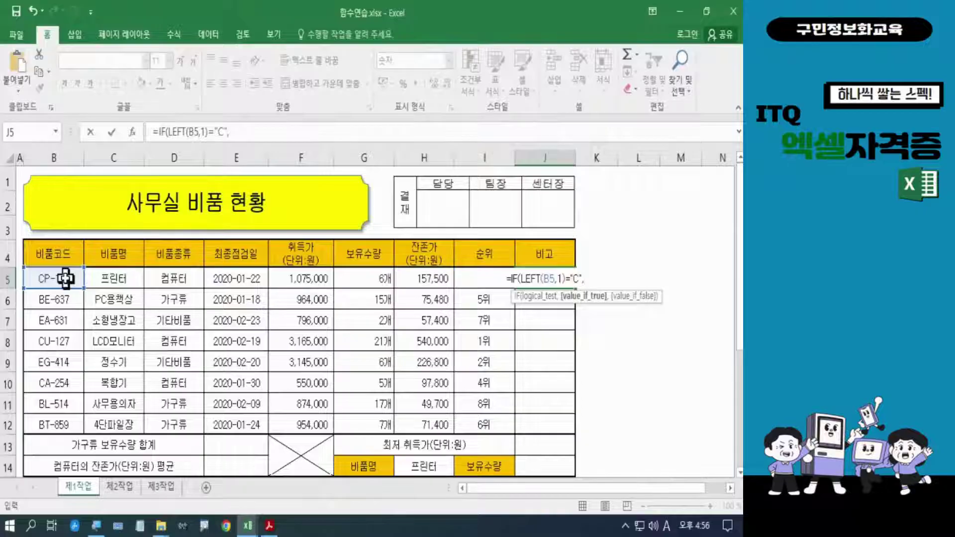
pyautogui.write('"')
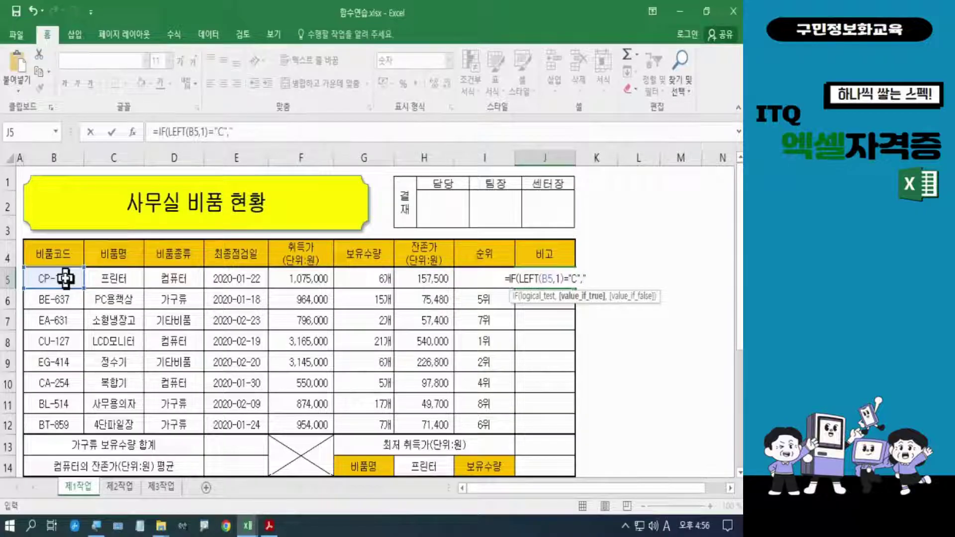
pyautogui.press('Hangul')
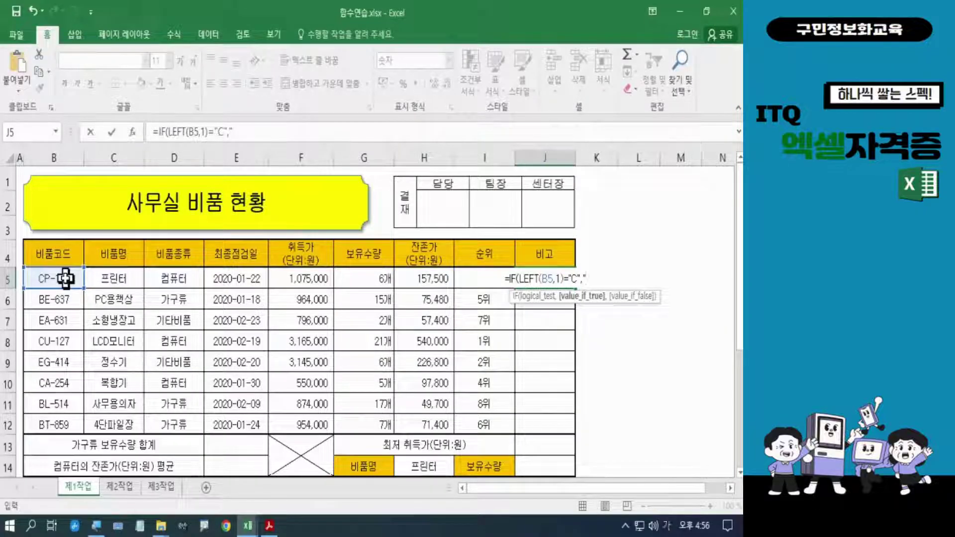
pyautogui.write('재거ㅁ')
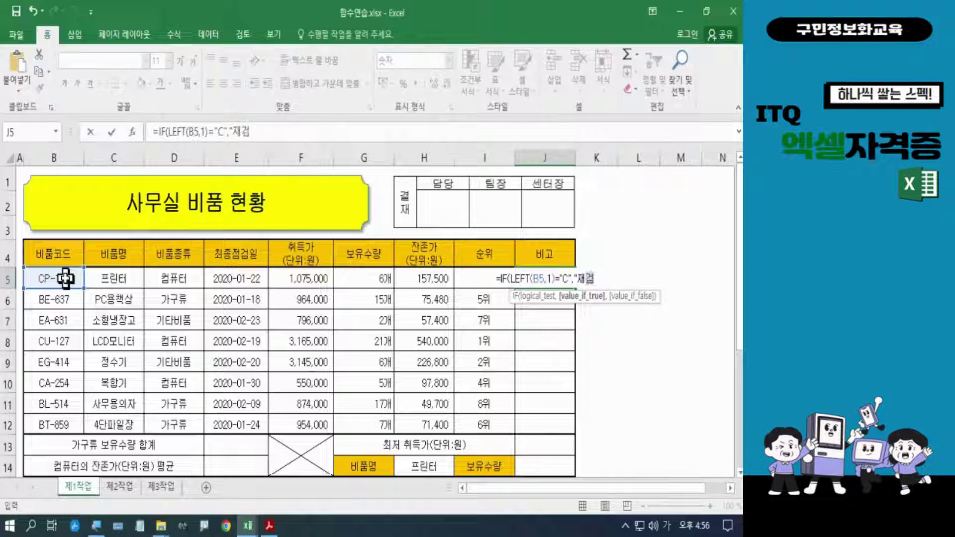
pyautogui.write('정')
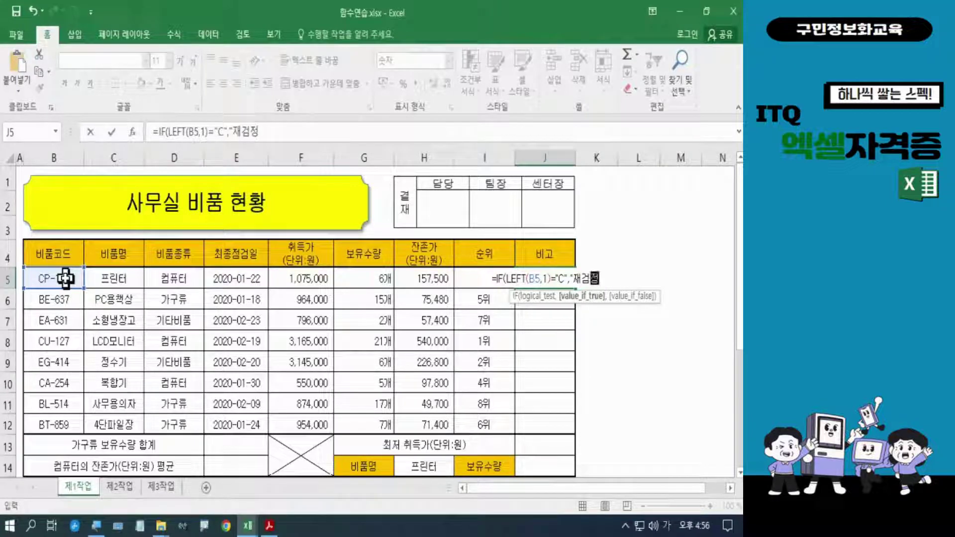
pyautogui.write('"')
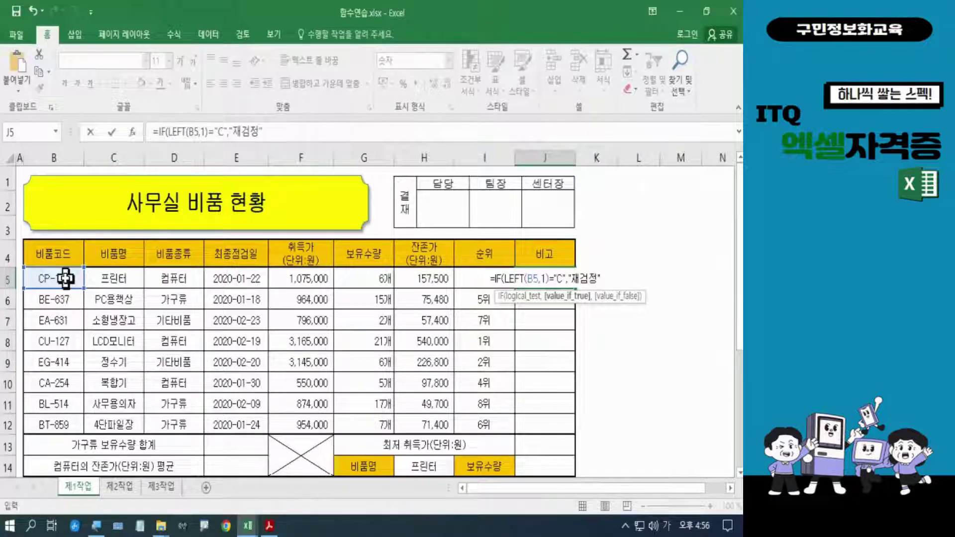
pyautogui.write(',')
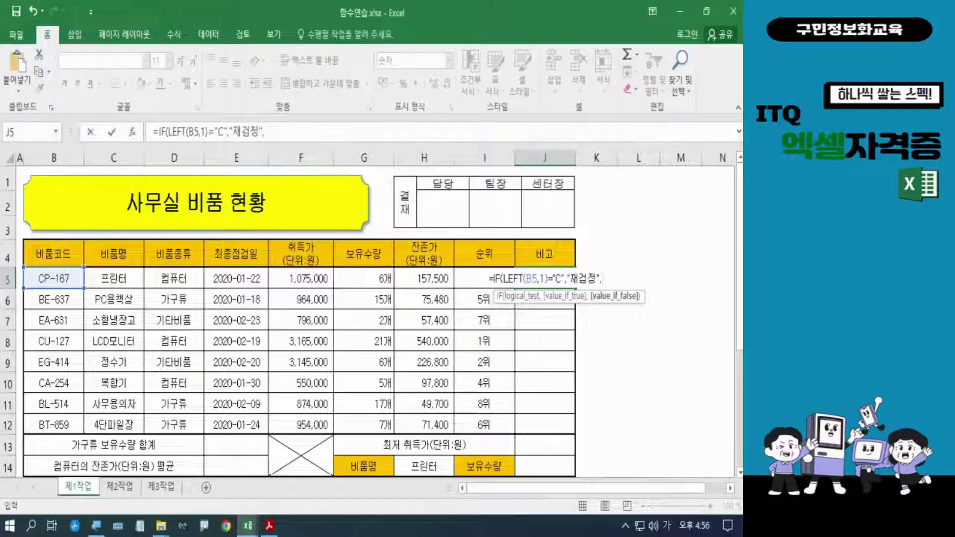
# Check the instruction and correct the value if true in the J5 formula to "재점검"
pyautogui.hotkey('alt', 'Tab')
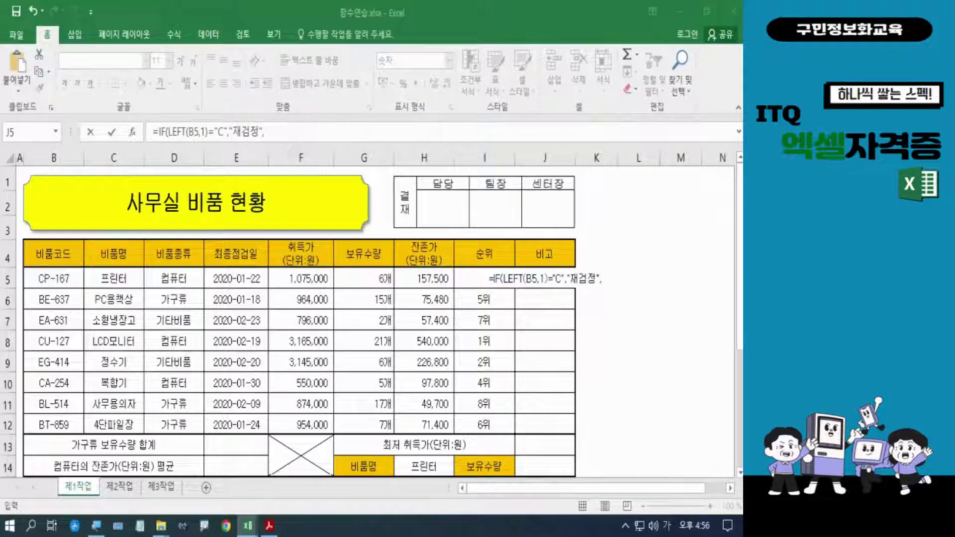
pyautogui.click(592, 279)
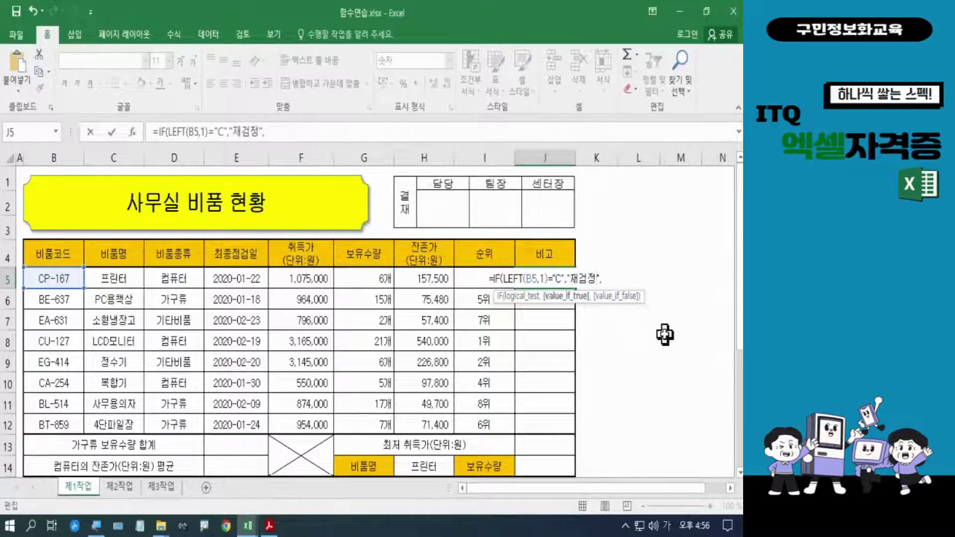
pyautogui.press('BackSpace')
pyautogui.press('BackSpace')
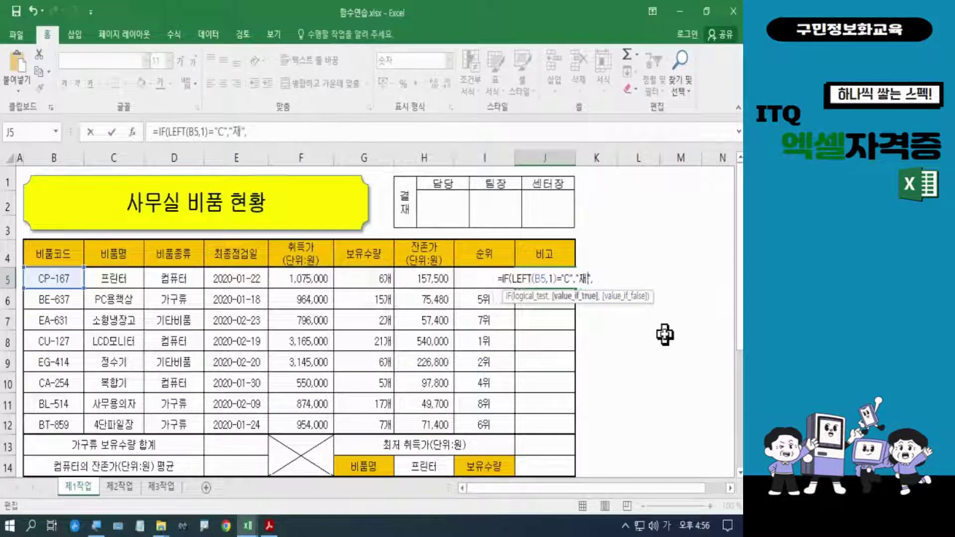
pyautogui.write('점ㄱ')
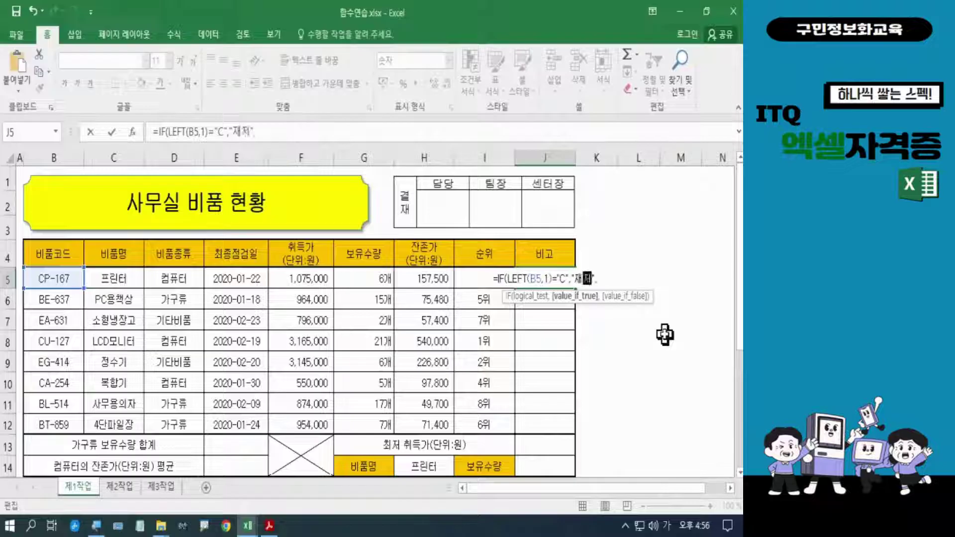
pyautogui.write('검",')
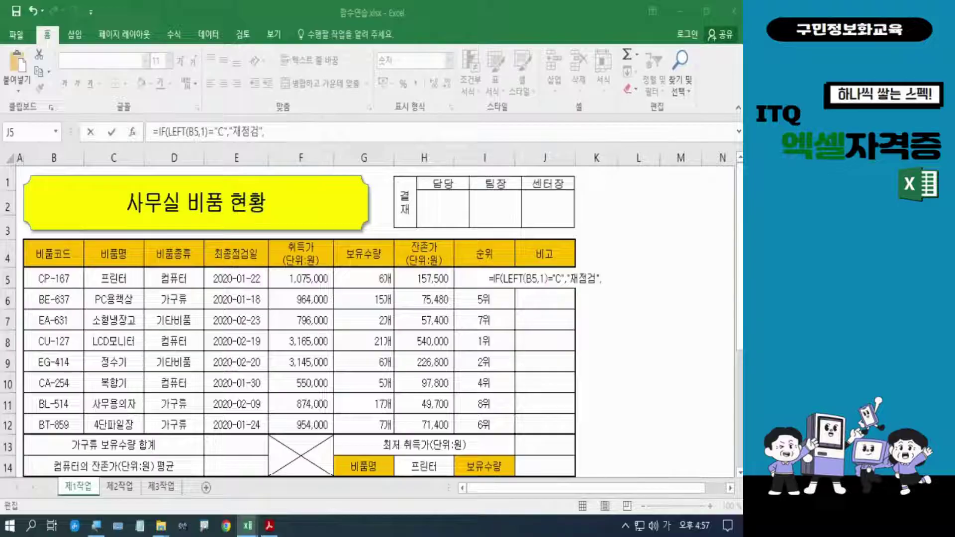
# Nest a second IF containing a LEFT function as the value if false of the J5 formula
pyautogui.click(610, 277)
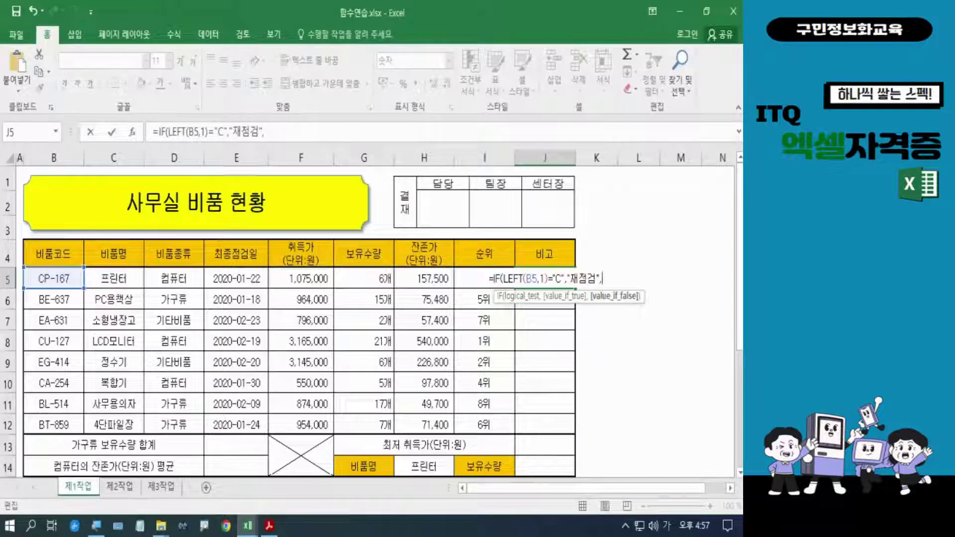
pyautogui.press('Hangul')
pyautogui.write('if')
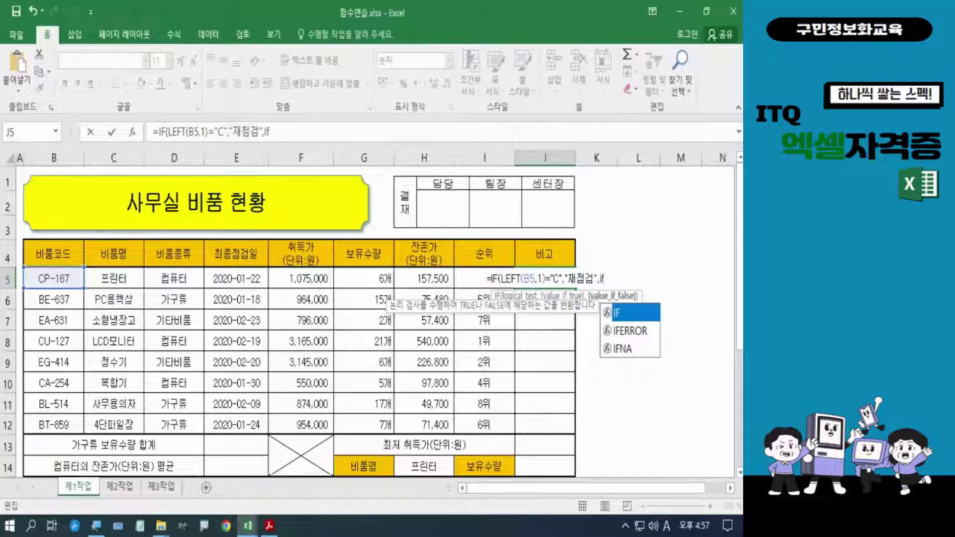
pyautogui.press('Tab')
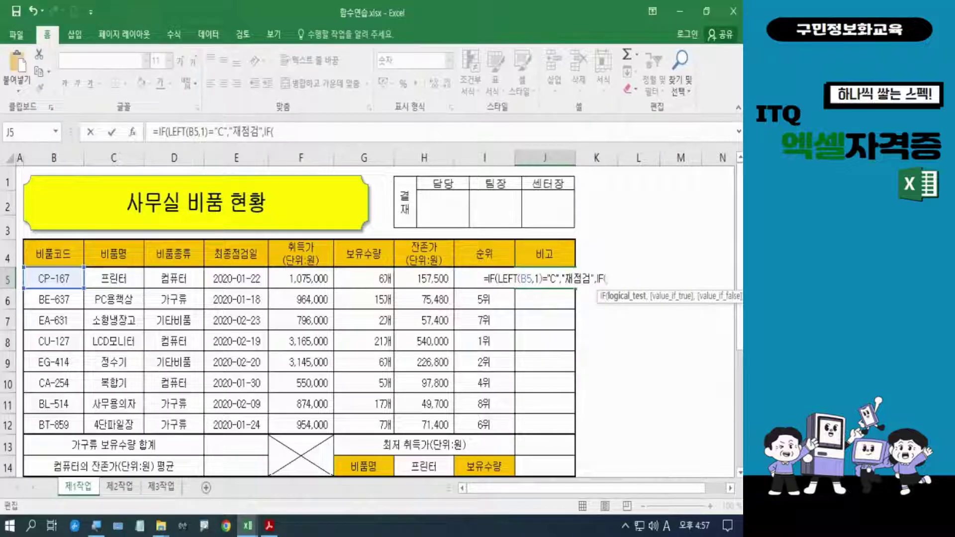
pyautogui.write('l')
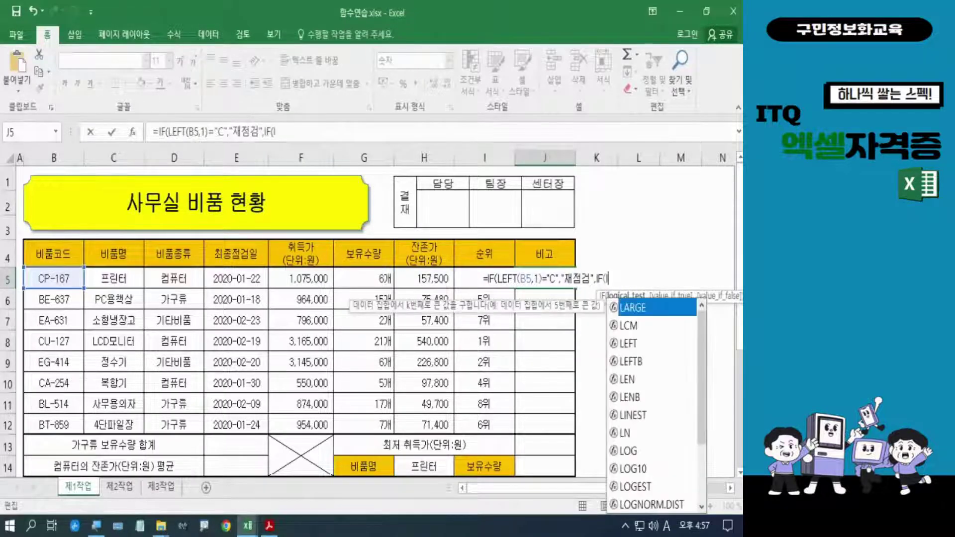
pyautogui.write('eft')
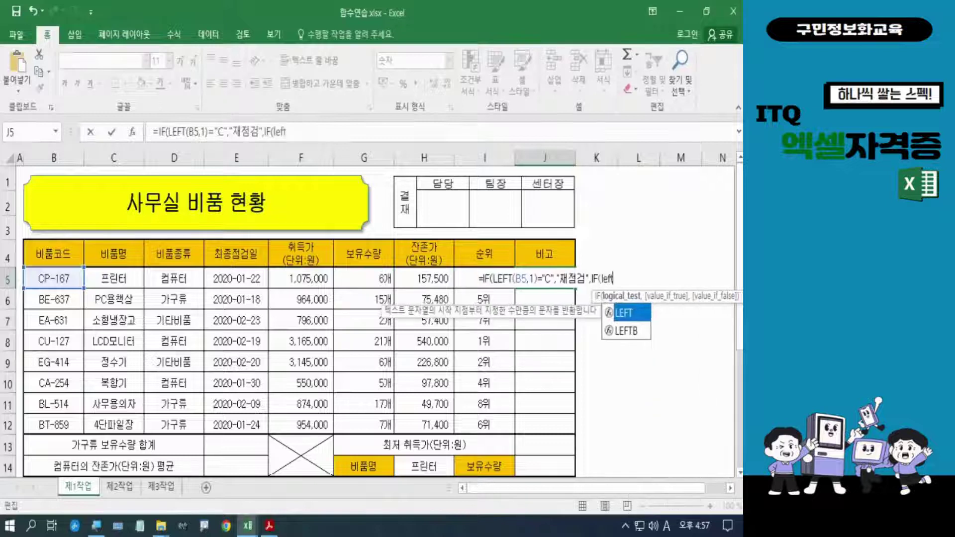
pyautogui.press('Tab')
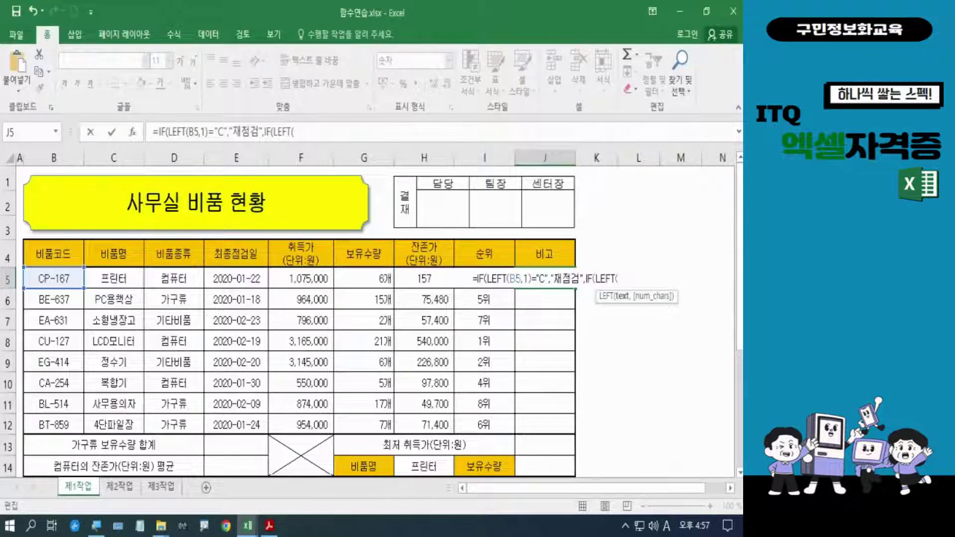
# Set the nested IF condition to LEFT(B5,1)="B", testing the first character of the 비품코드
pyautogui.click(59, 281)
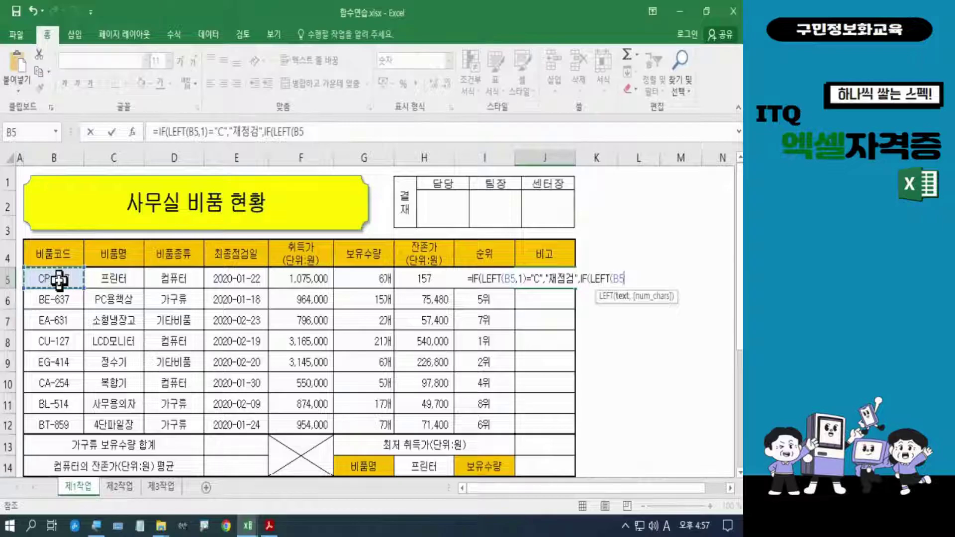
pyautogui.write(',')
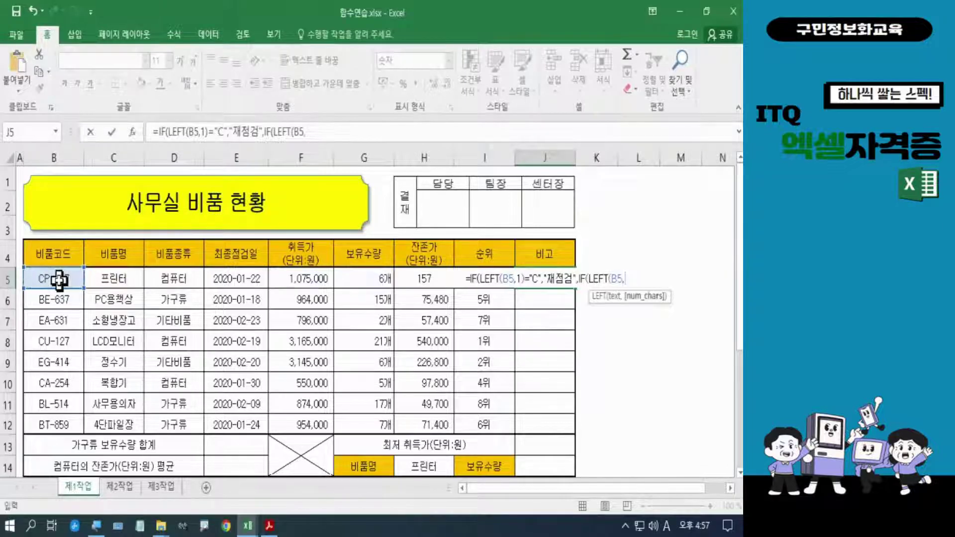
pyautogui.write('1')
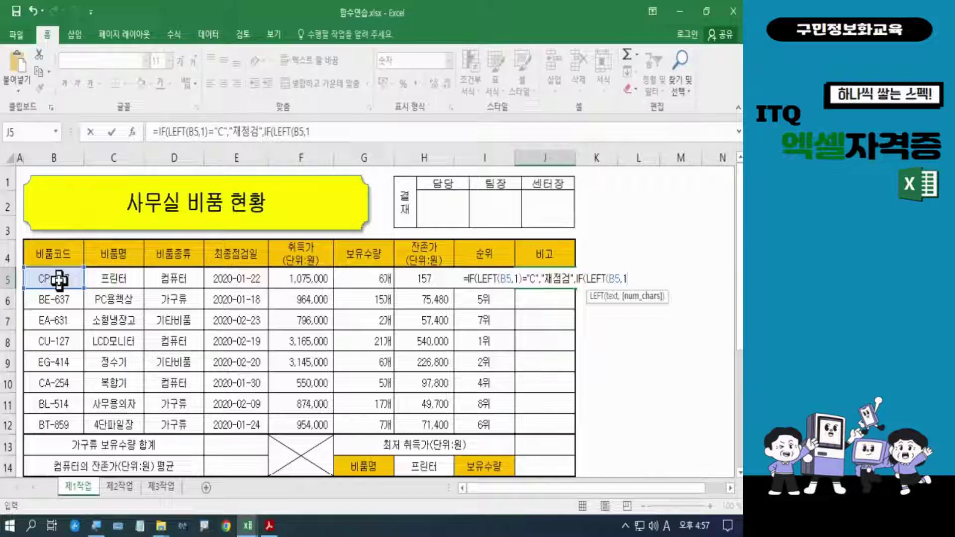
pyautogui.write(')')
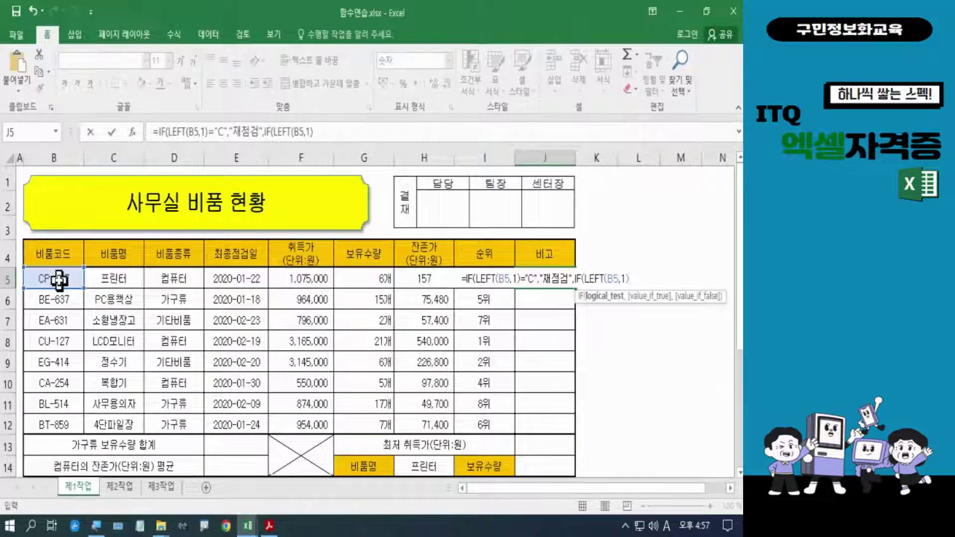
pyautogui.write('=')
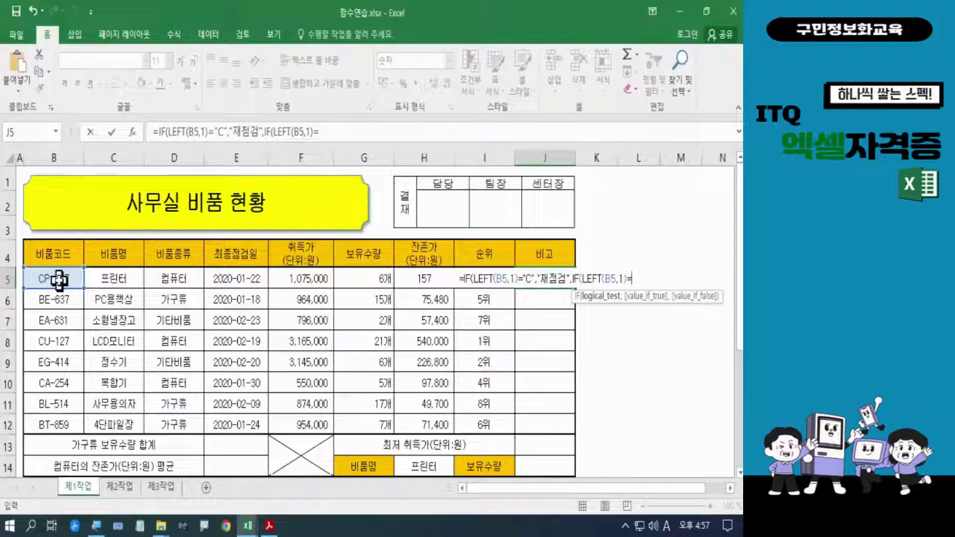
pyautogui.write('"')
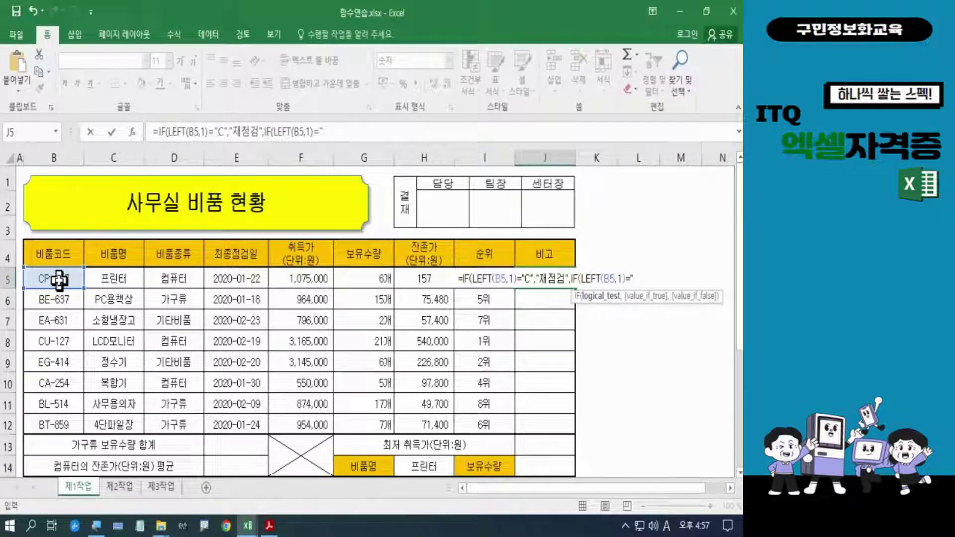
pyautogui.press('Hangul')
pyautogui.press('Hangul')
pyautogui.write('B')
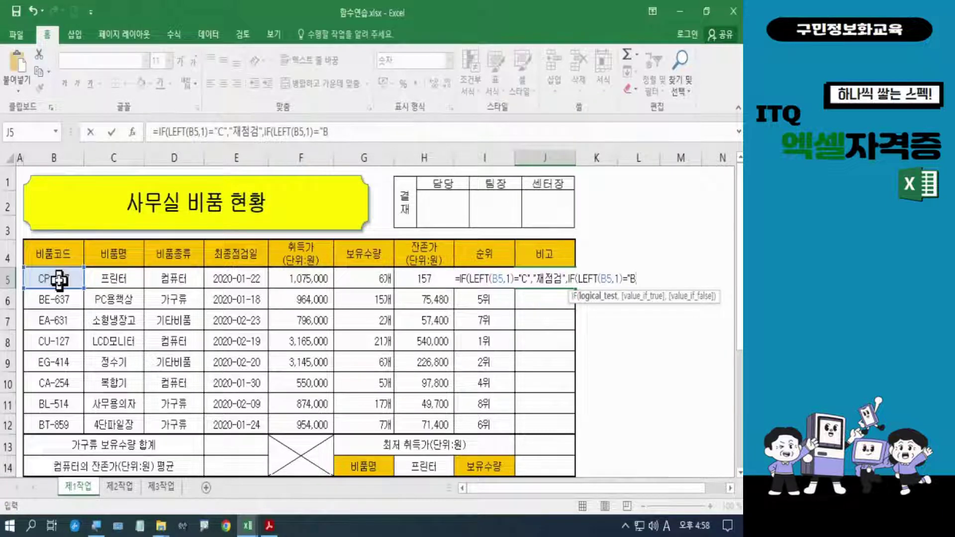
pyautogui.write('"')
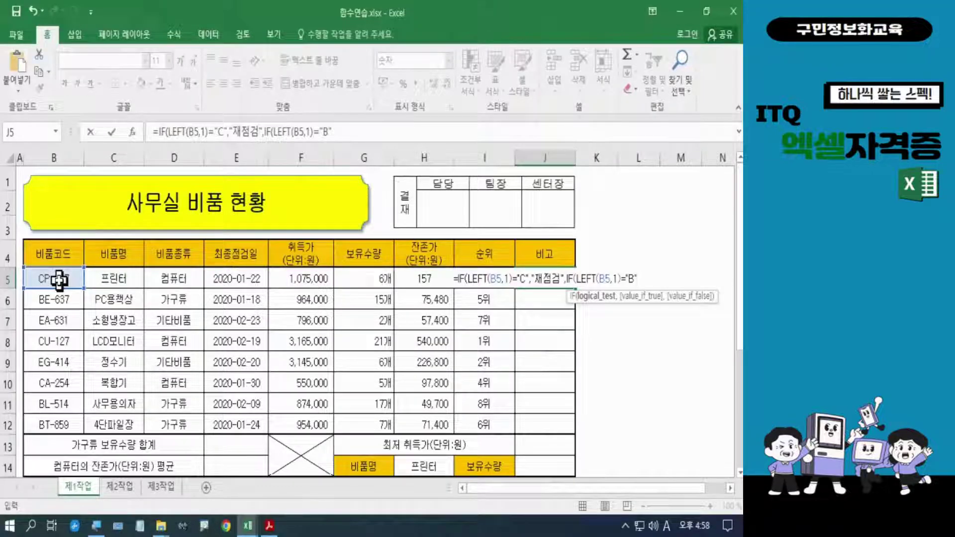
# Enter "구매필요" as the value if true of the nested IF in the J5 formula
pyautogui.write(',')
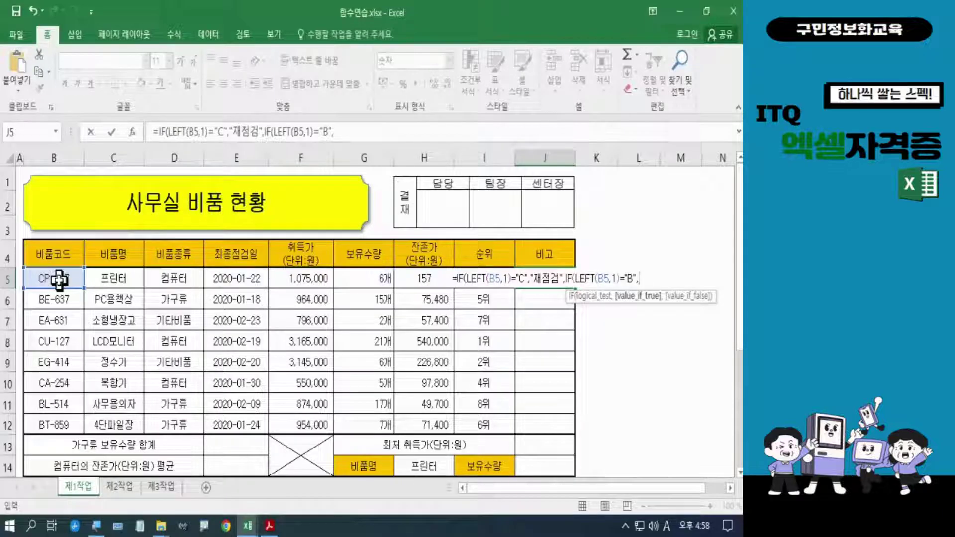
pyautogui.write('"')
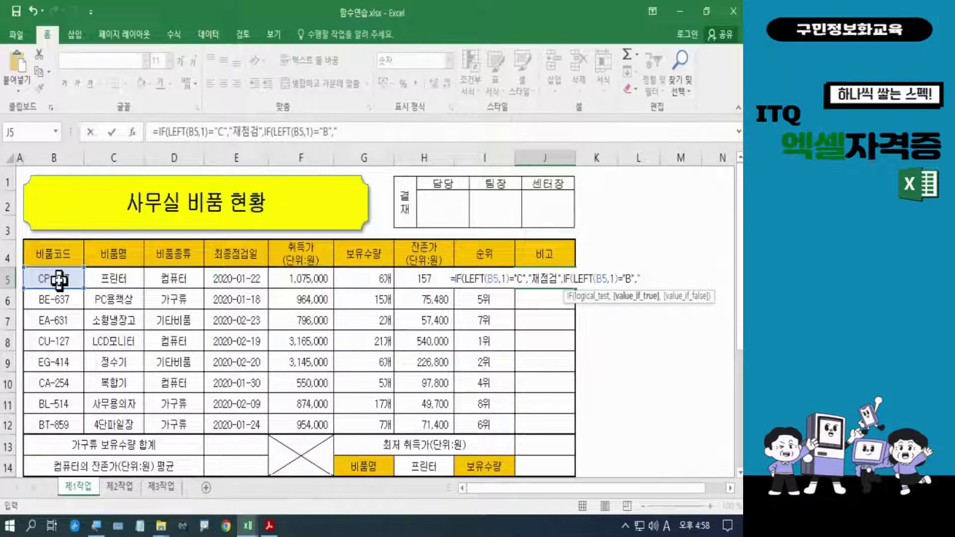
pyautogui.press('Hangul')
pyautogui.write('구')
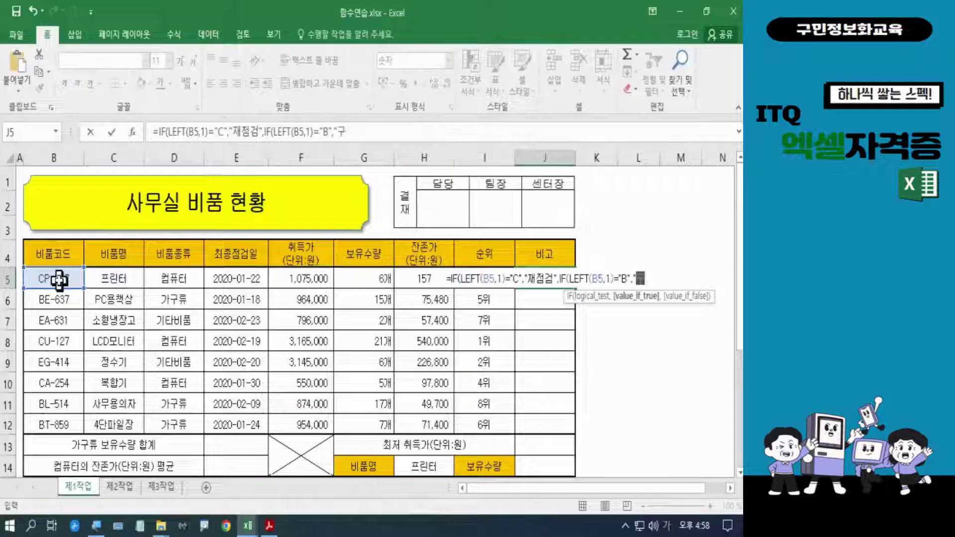
pyautogui.write('매필ㅇ')
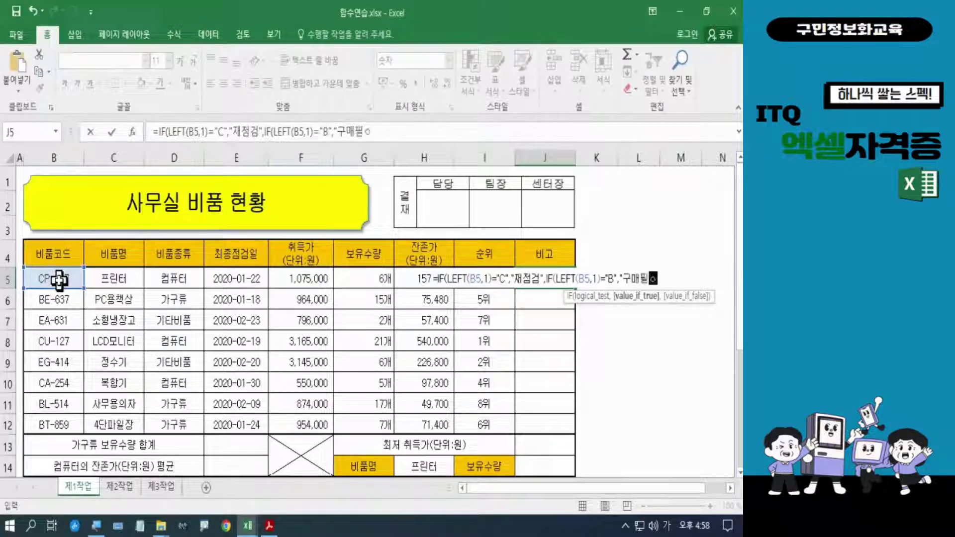
pyautogui.write('ㅛ"')
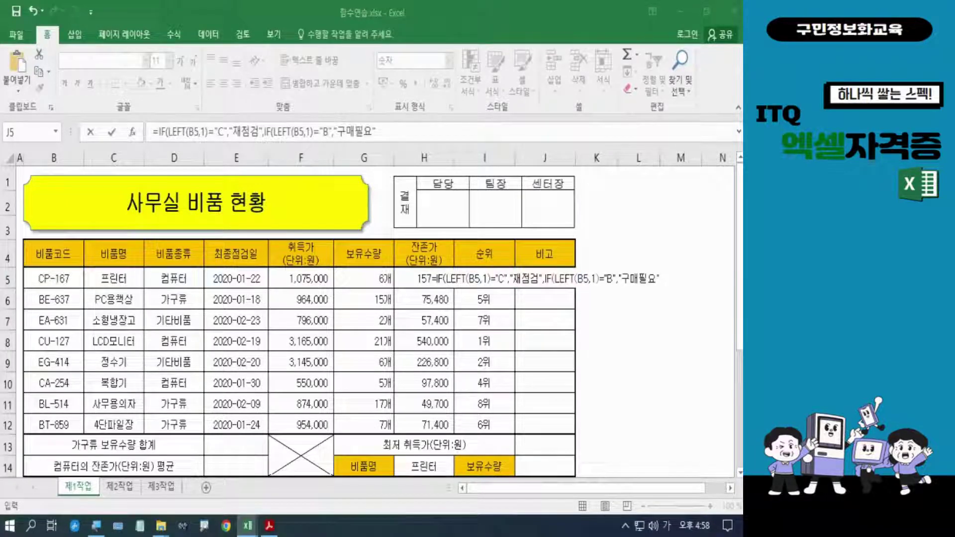
pyautogui.click(669, 279)
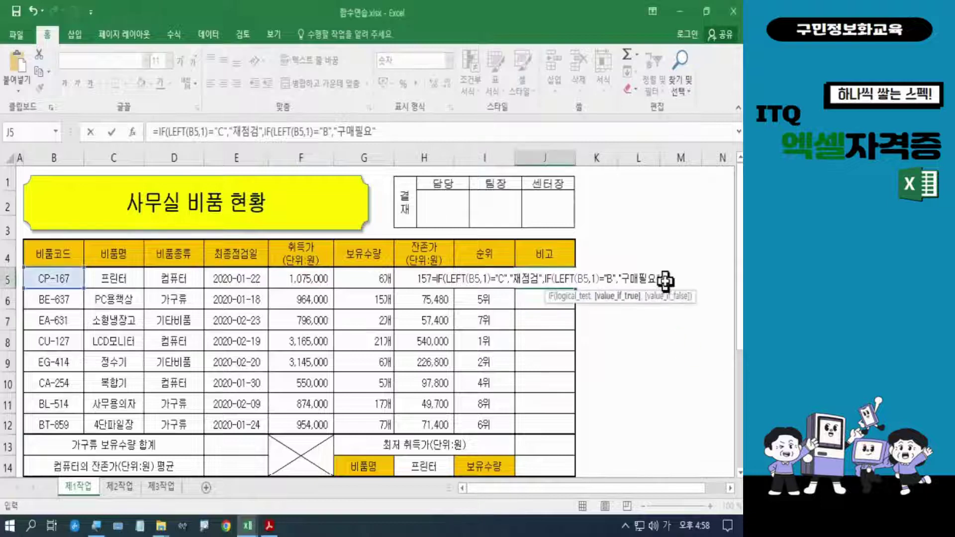
pyautogui.press('Return')
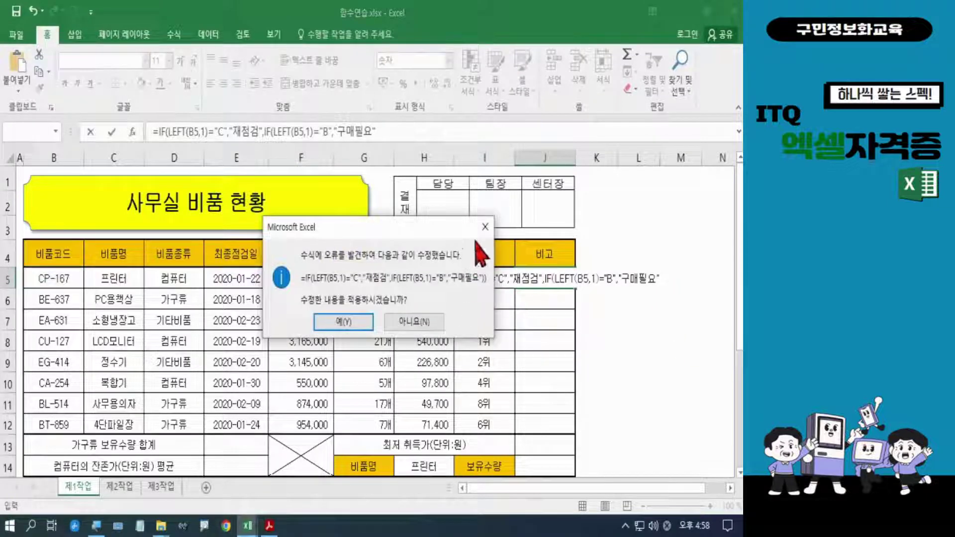
pyautogui.click(430, 322)
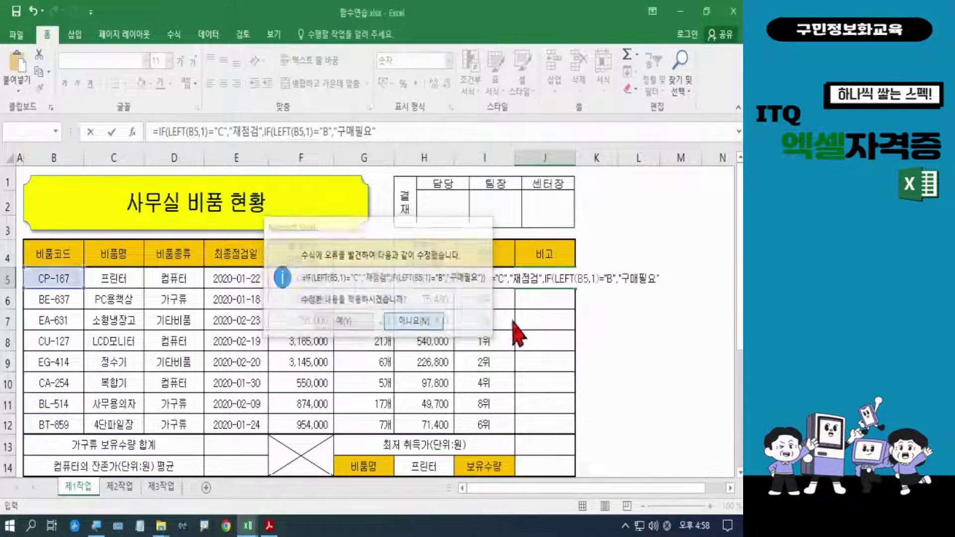
pyautogui.click(389, 304)
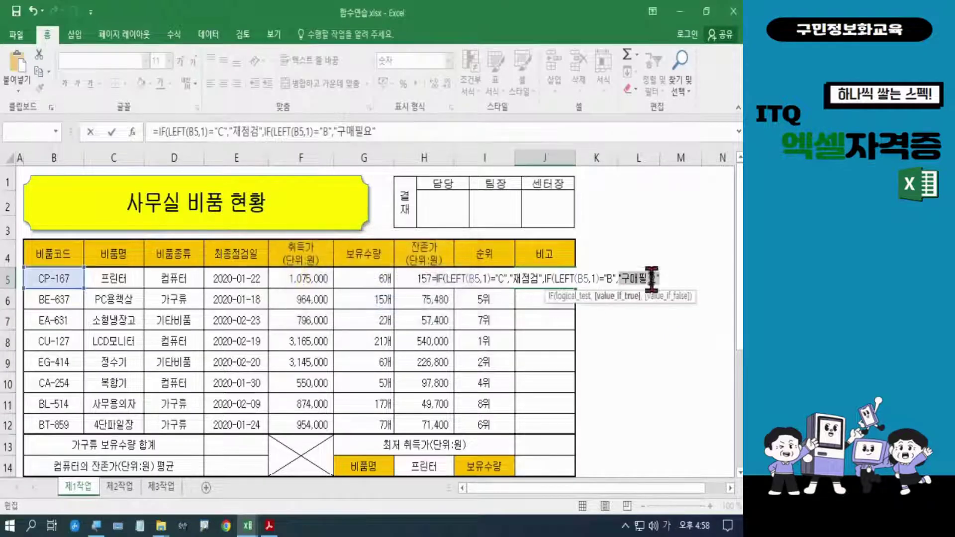
# Enter an empty string "" as the nested IF's value if false and complete the J5 formula with both closing parentheses
pyautogui.click(399, 132)
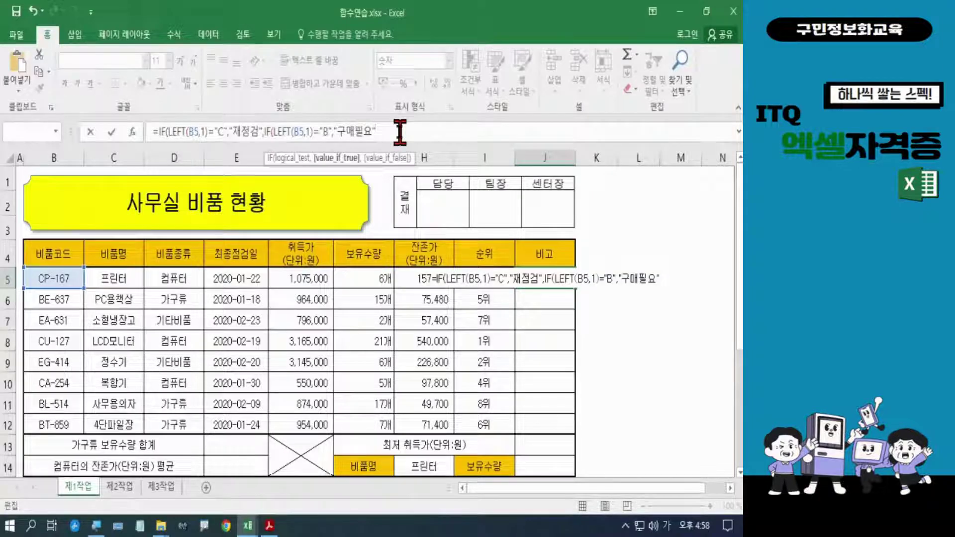
pyautogui.write(',')
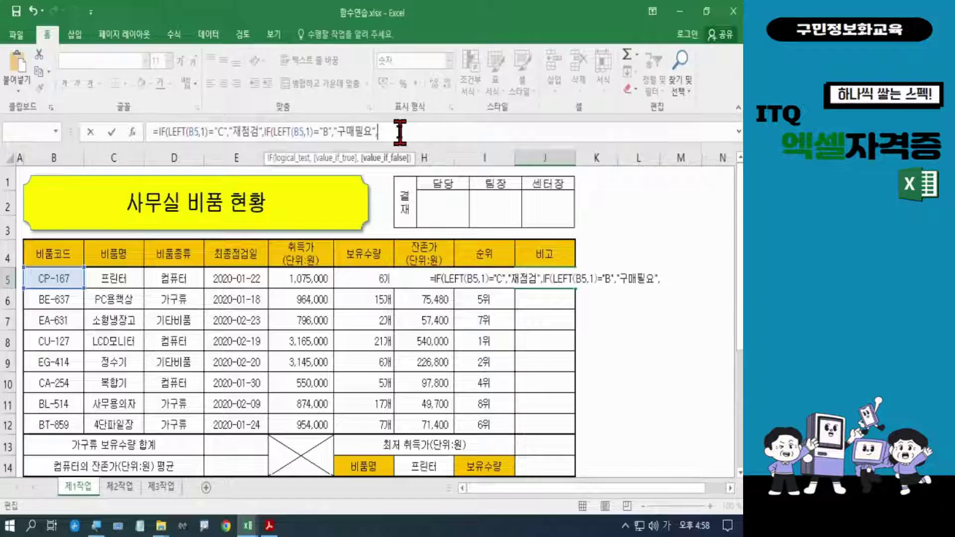
pyautogui.write('""')
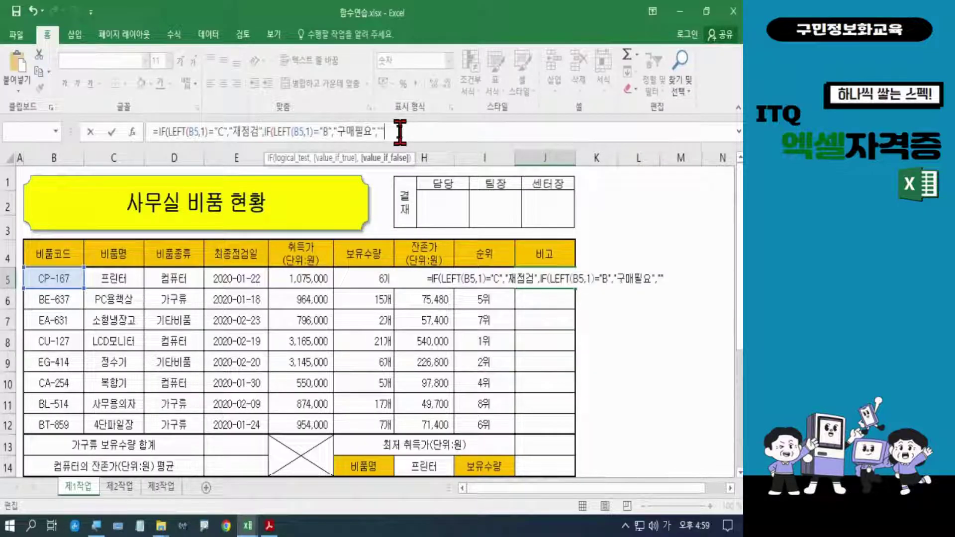
pyautogui.write('))')
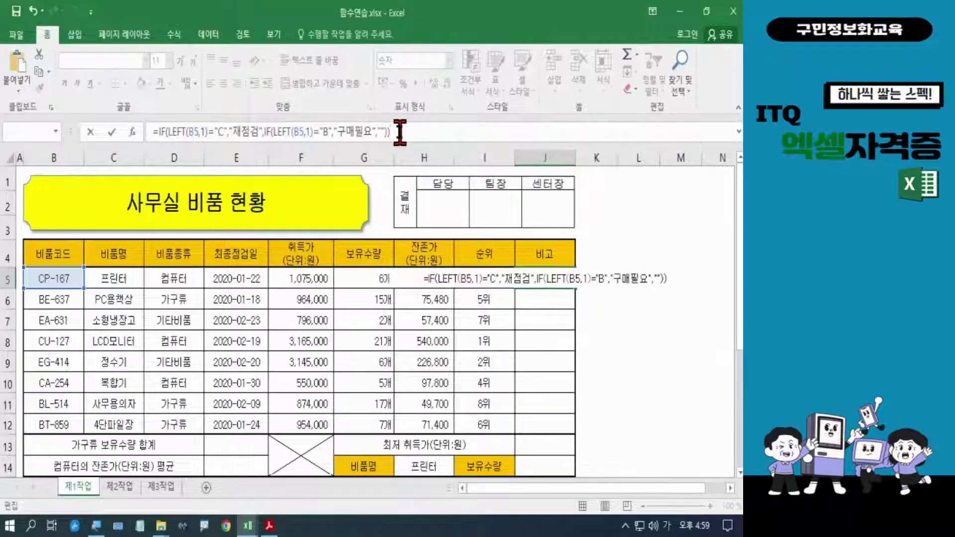
pyautogui.press('Return')
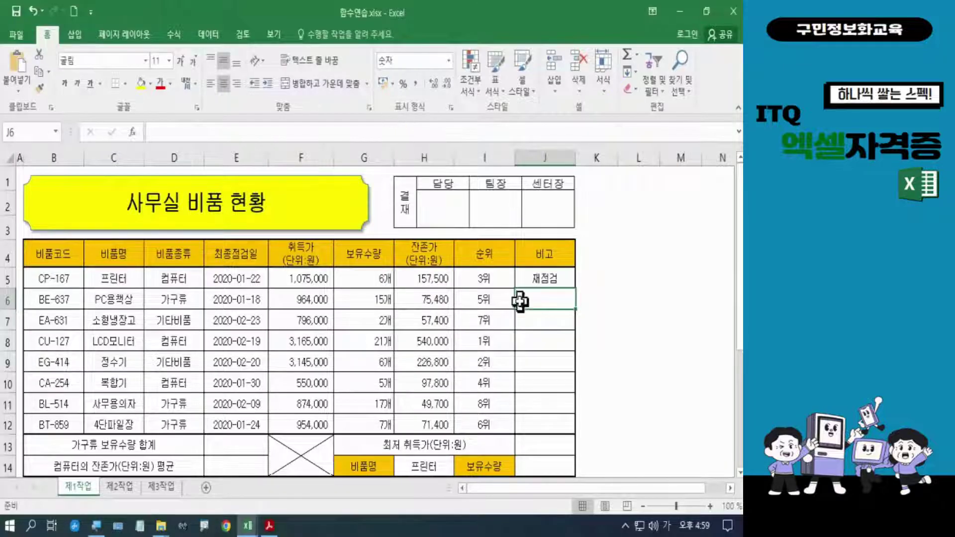
# Fill the 비고 formula from J5 down through J12
pyautogui.click(531, 280)
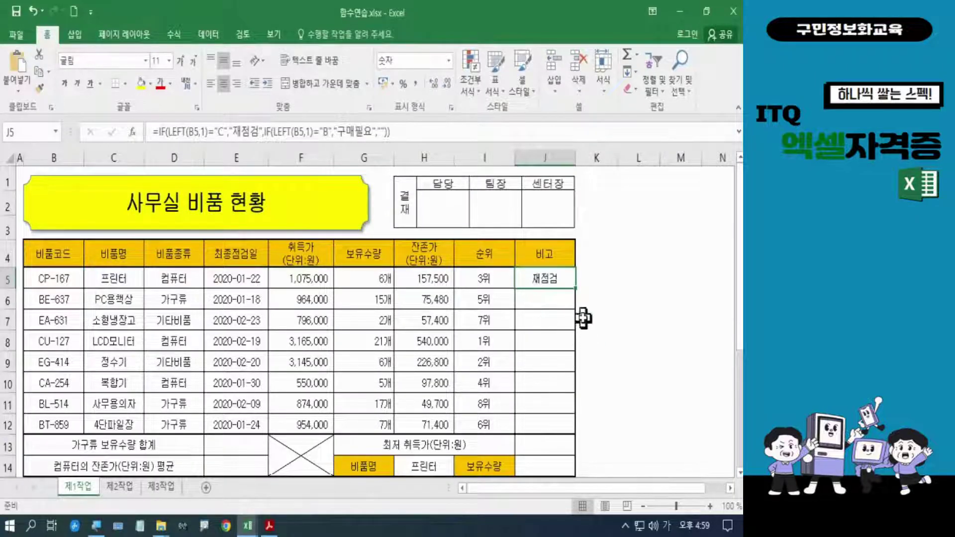
pyautogui.moveTo(577, 290); pyautogui.dragTo(577, 430)
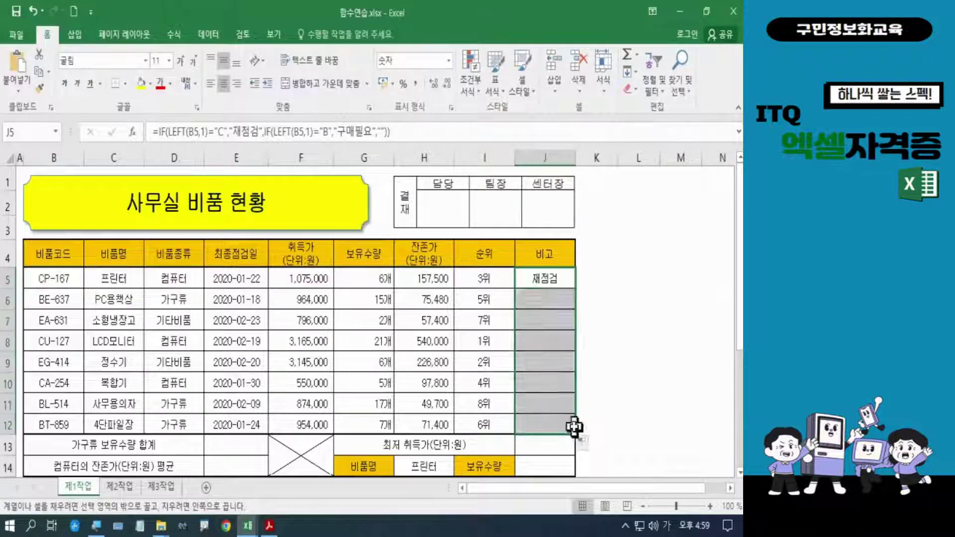
pyautogui.click(592, 444)
pyautogui.click(612, 425)
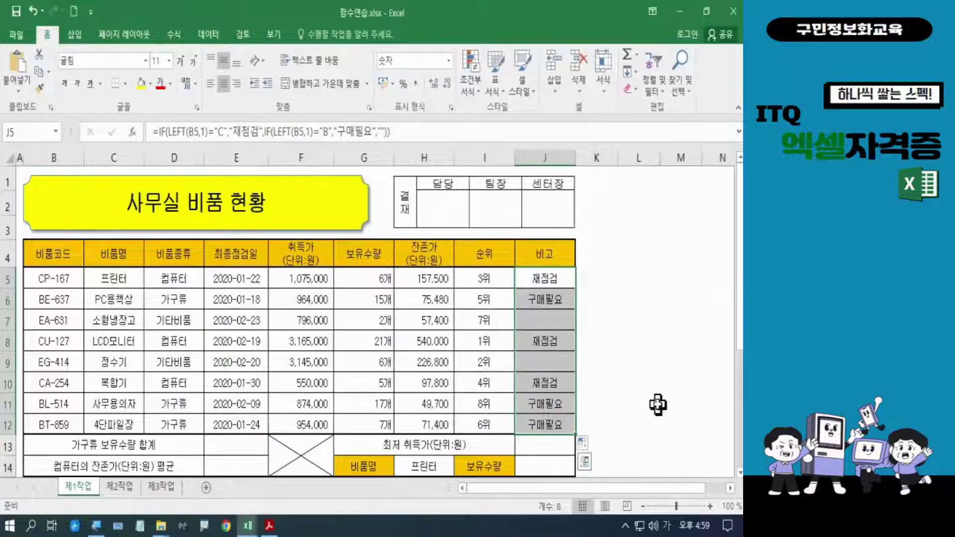
pyautogui.click(658, 405)
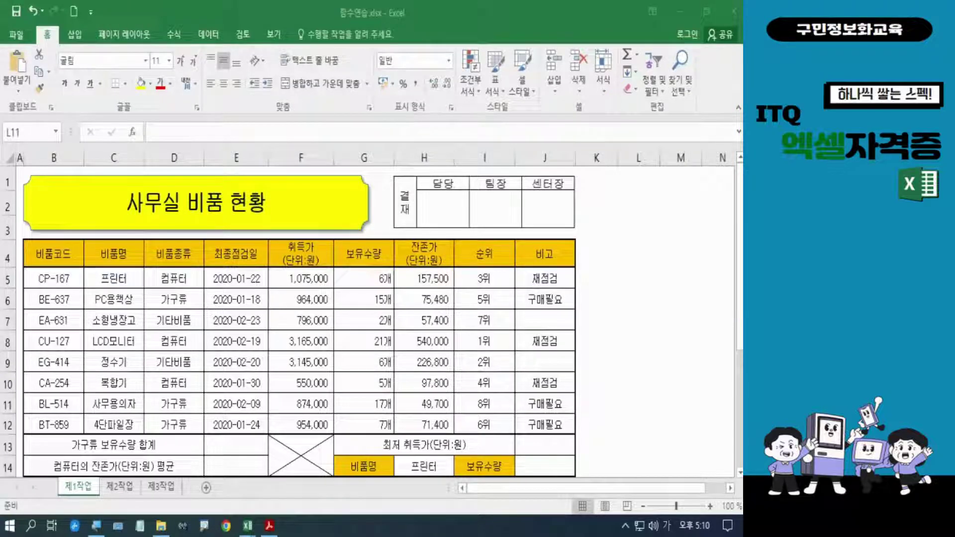
pyautogui.press('Hangul')
pyautogui.press('Hangul')
pyautogui.press('Hangul')
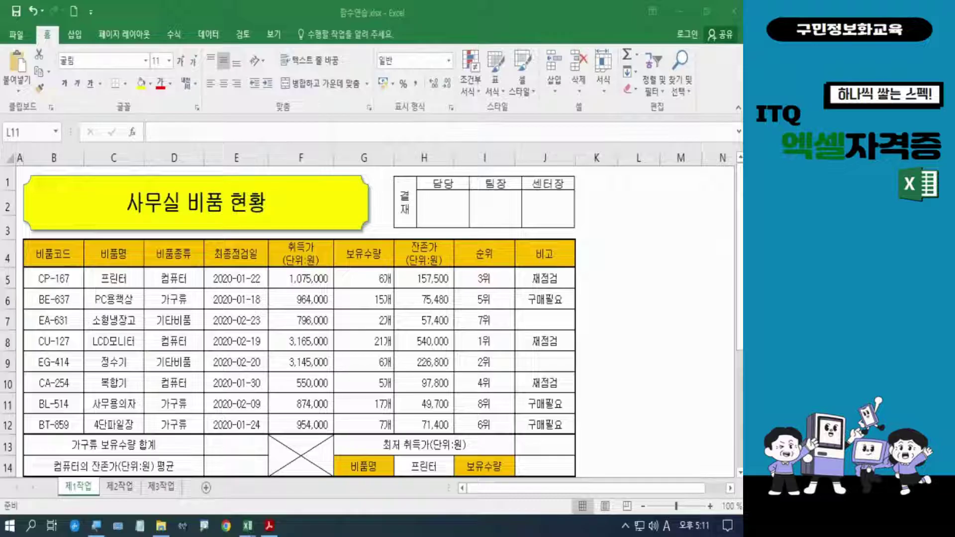
pyautogui.press('Hangul')
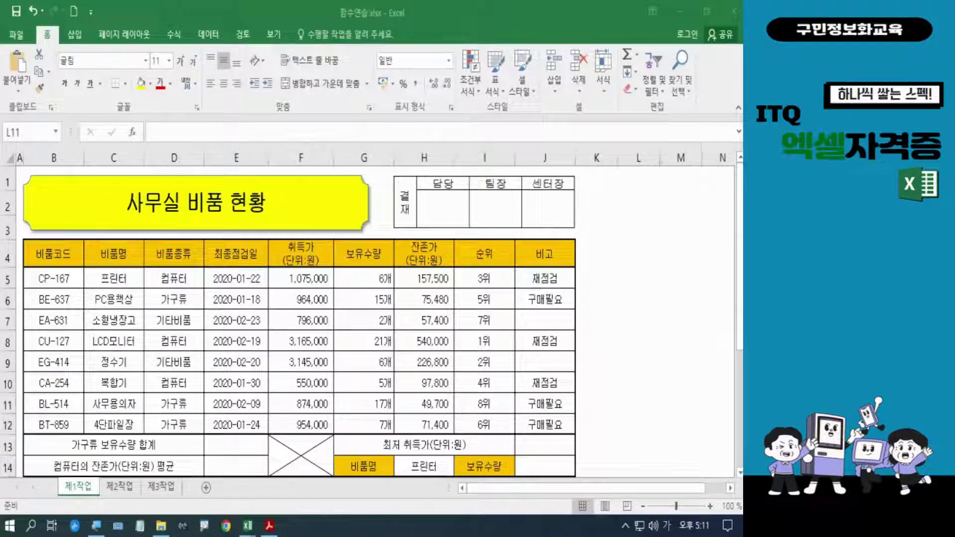
pyautogui.press('Hangul')
pyautogui.press('Hangul')
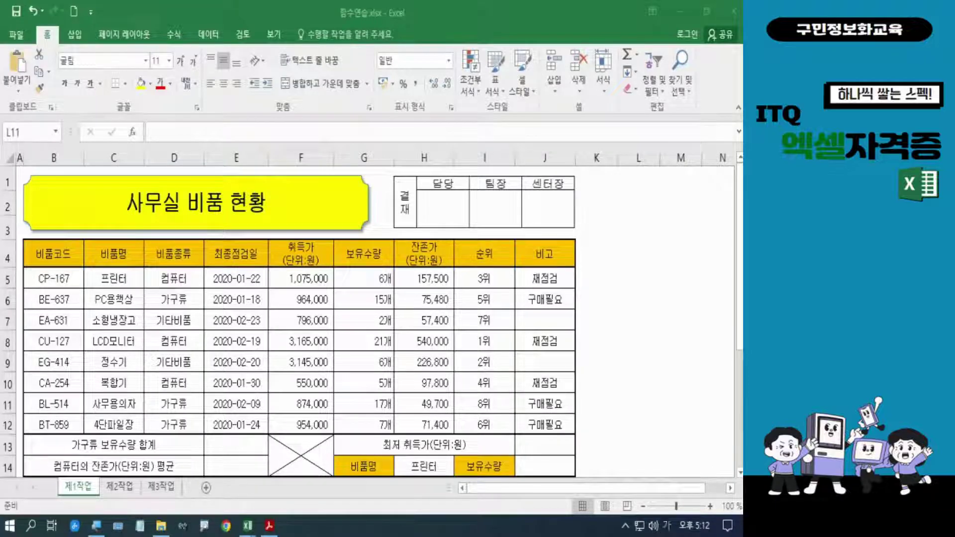
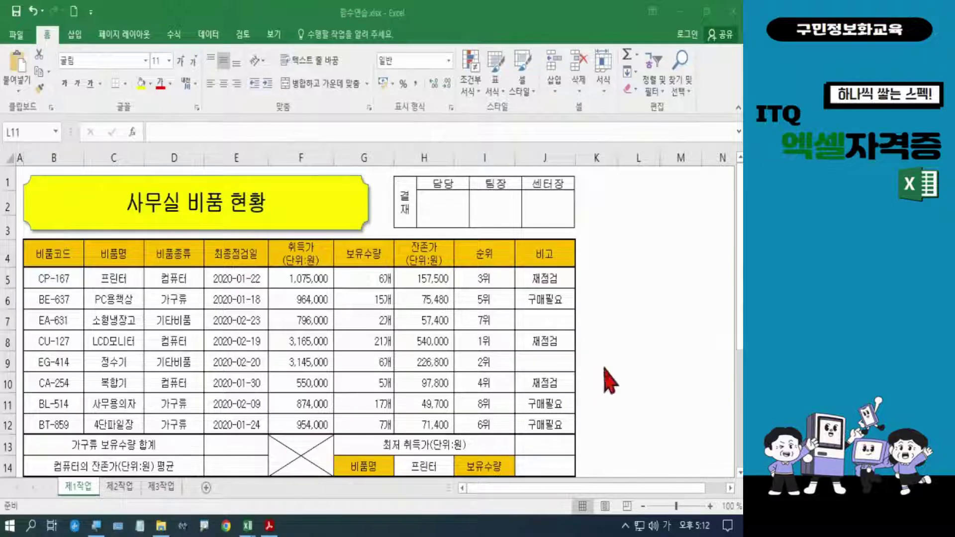
# Read instruction (3) below the table for the function required for the 가구류 보유수량 합계
pyautogui.click(634, 404)
pyautogui.scroll(-2, 622, 363)
pyautogui.scroll(-2, 623, 363)
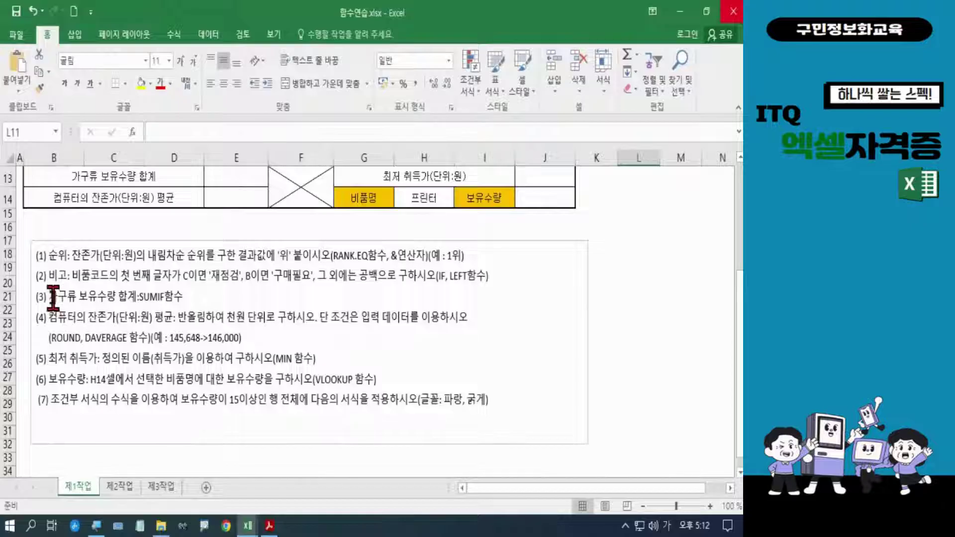
pyautogui.moveTo(50, 297); pyautogui.dragTo(184, 297)
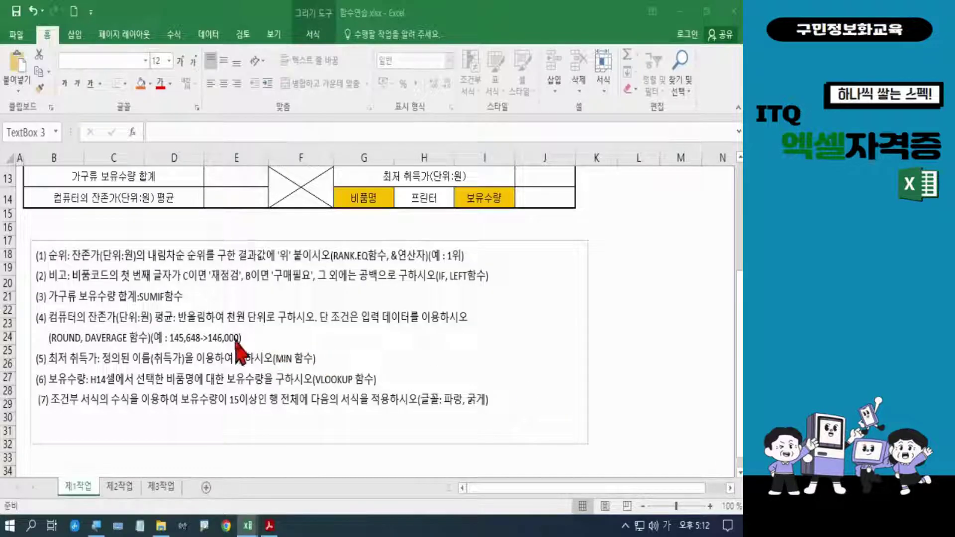
pyautogui.press('Escape')
pyautogui.scroll(2, 234, 339)
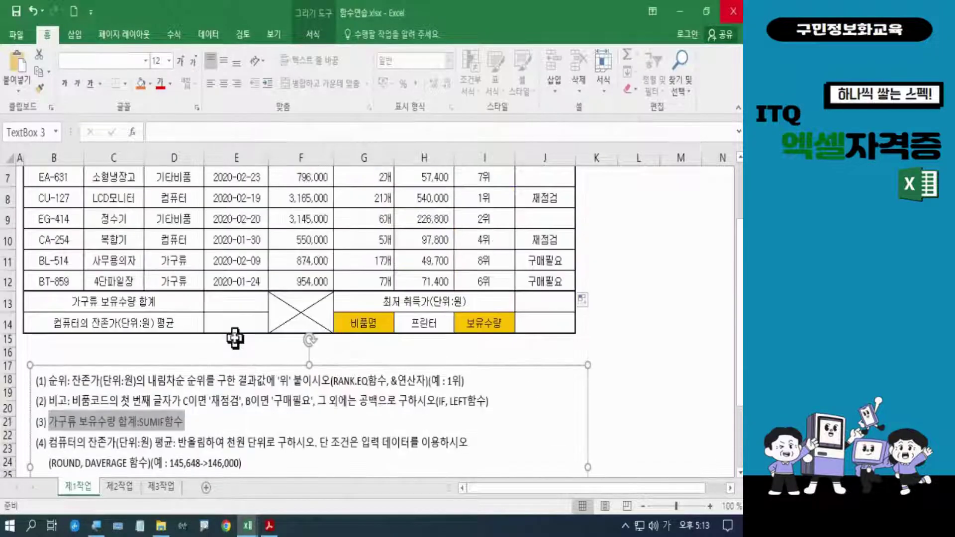
# Start a SUMIF function in cell E13 for the 가구류 보유수량 합계
pyautogui.click(235, 302)
pyautogui.scroll(2, 273, 299)
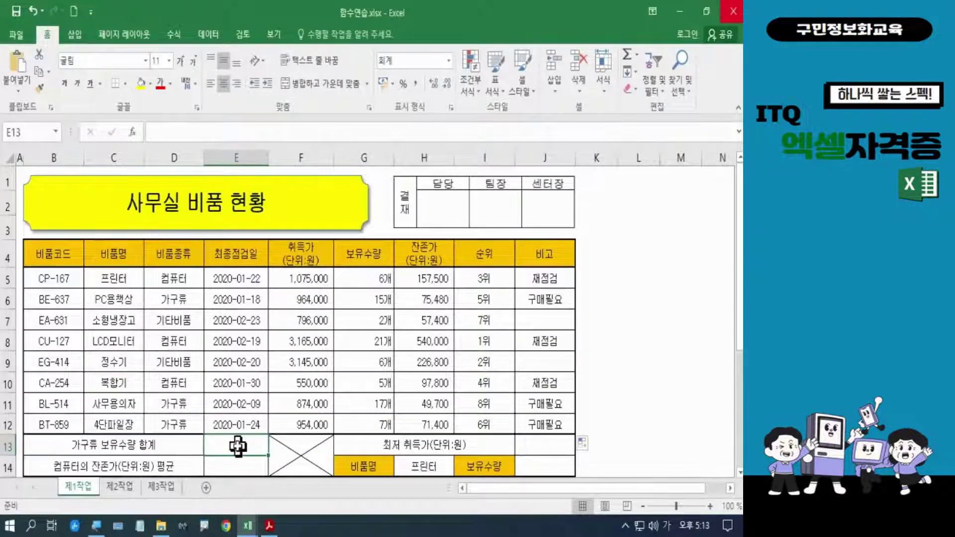
pyautogui.click(238, 446)
pyautogui.click(238, 447)
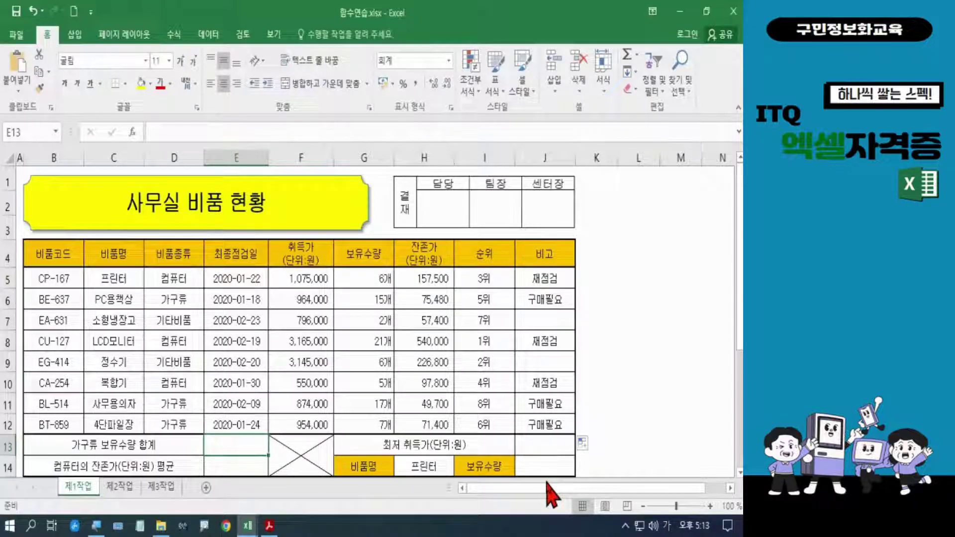
pyautogui.write('=')
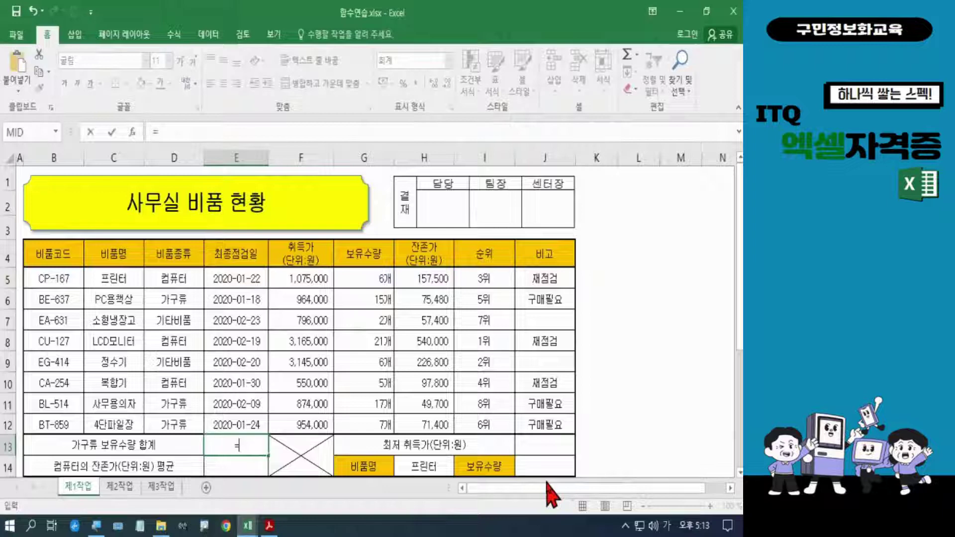
pyautogui.press('Hangul')
pyautogui.write('s')
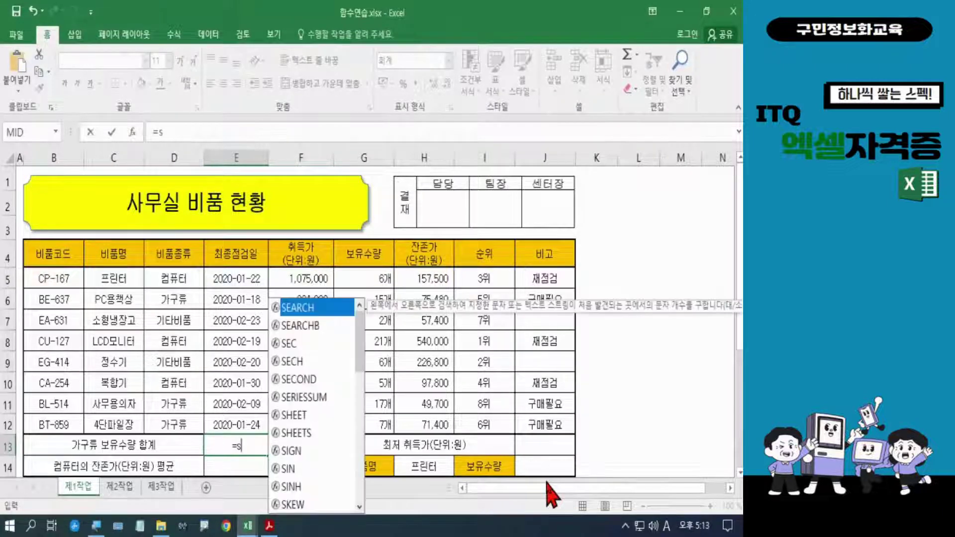
pyautogui.write('umif')
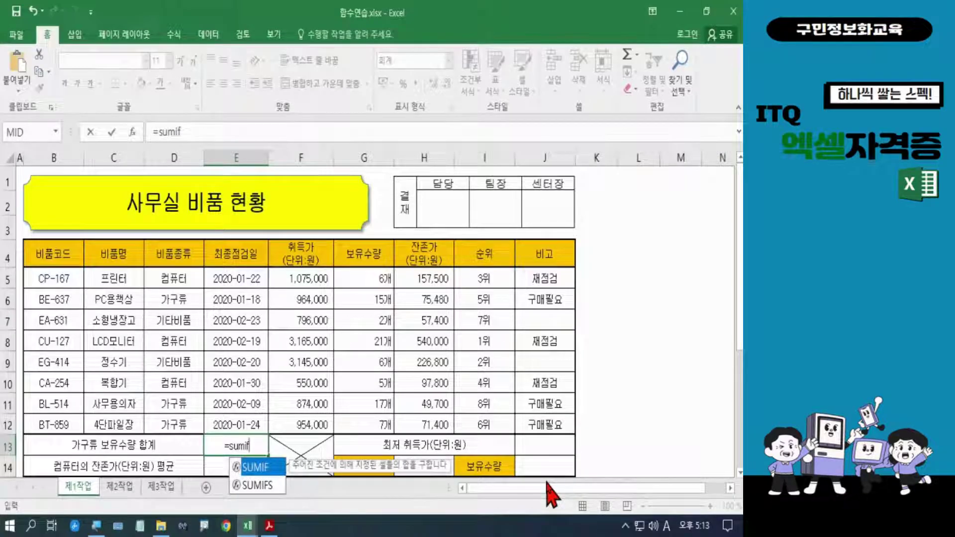
pyautogui.press('Tab')
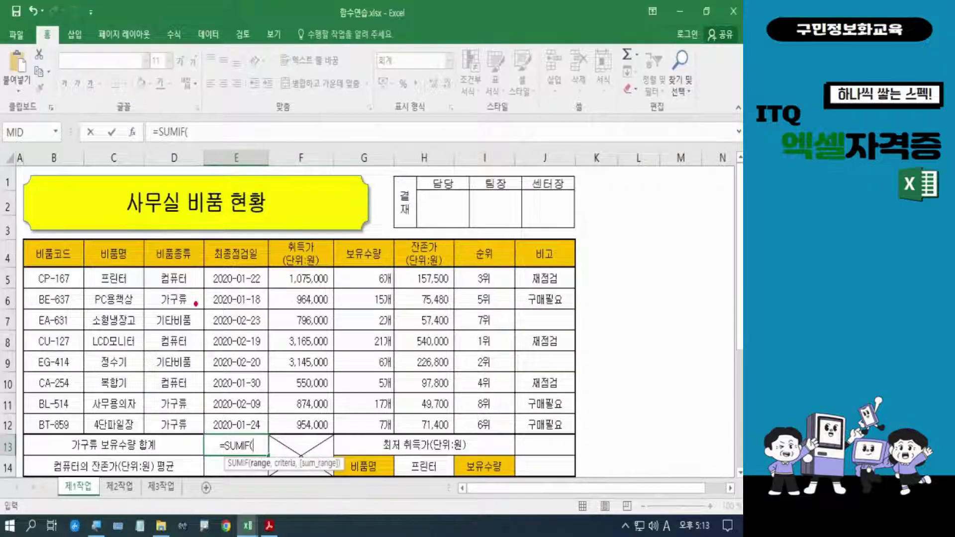
pyautogui.moveTo(195, 302)
pyautogui.mouseDown()
pyautogui.moveTo(149, 312)
pyautogui.moveTo(161, 291)
pyautogui.mouseUp()
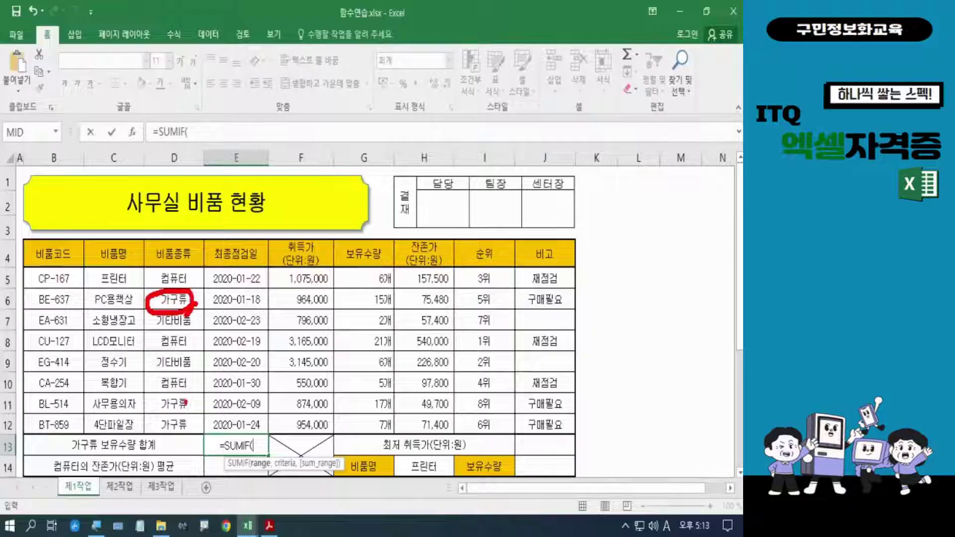
pyautogui.moveTo(191, 407)
pyautogui.mouseDown()
pyautogui.moveTo(153, 398)
pyautogui.moveTo(193, 408)
pyautogui.mouseUp()
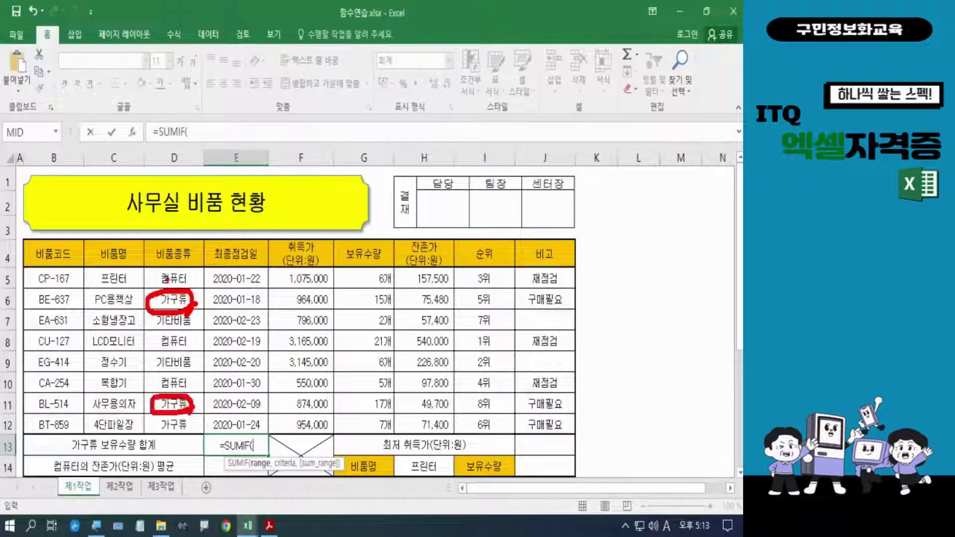
pyautogui.moveTo(161, 262)
pyautogui.mouseDown()
pyautogui.moveTo(146, 405)
pyautogui.moveTo(199, 439)
pyautogui.moveTo(201, 262)
pyautogui.mouseUp()
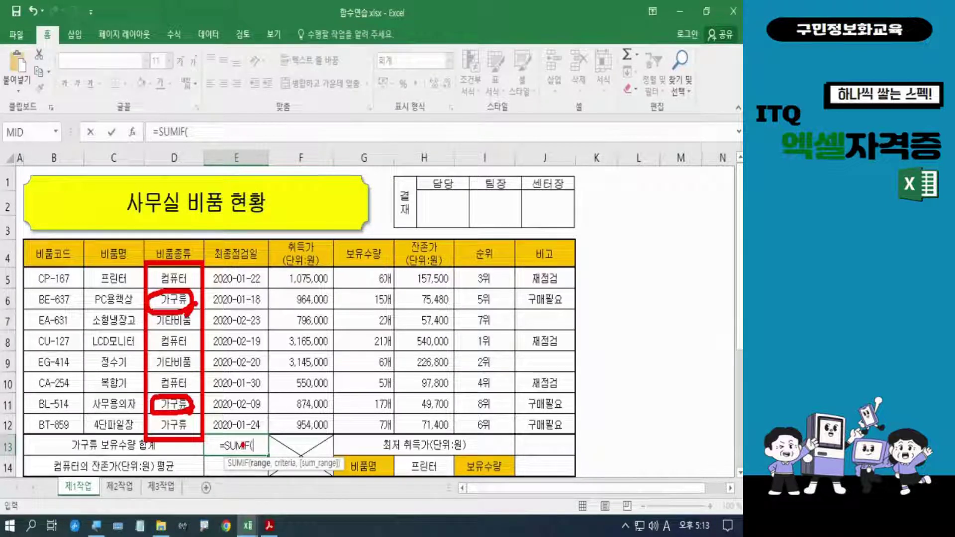
pyautogui.press('Escape')
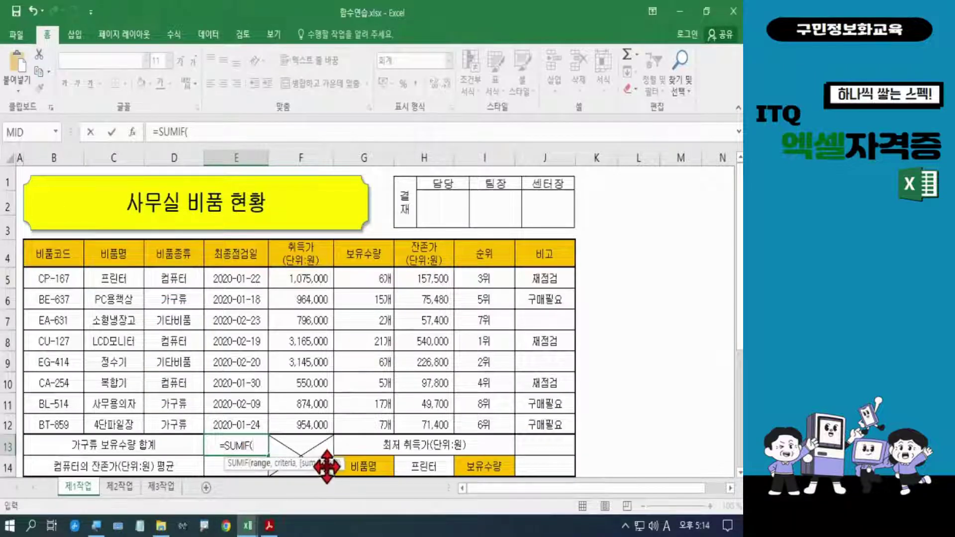
# Set the SUMIF range to the 비품종류 cells D5:D12 and the criteria to the 가구류 cell D6
pyautogui.click(164, 278)
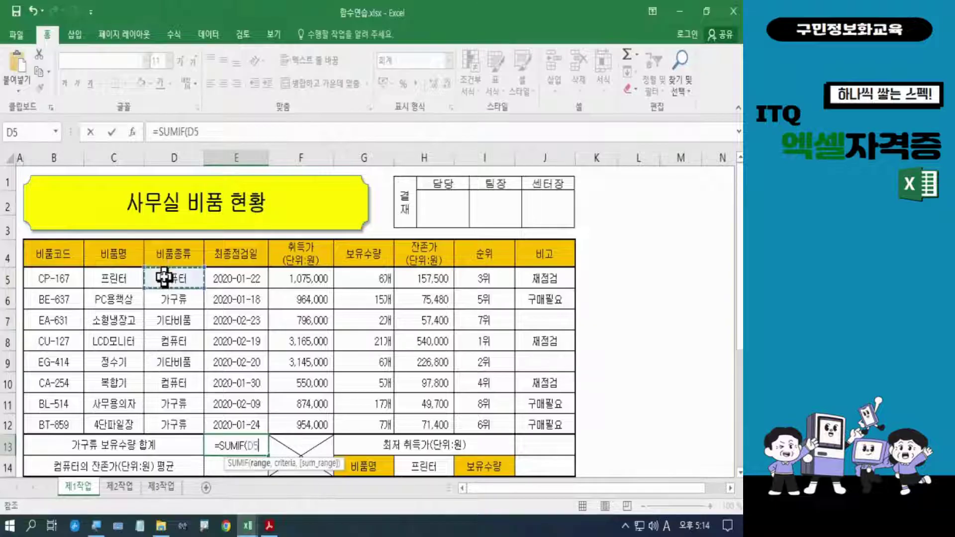
pyautogui.moveTo(164, 277); pyautogui.dragTo(170, 417)
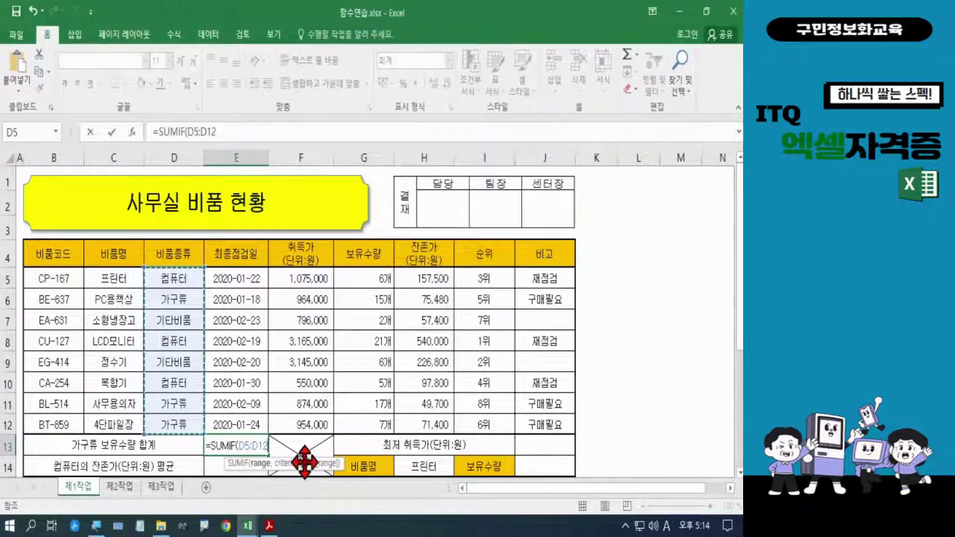
pyautogui.write(',')
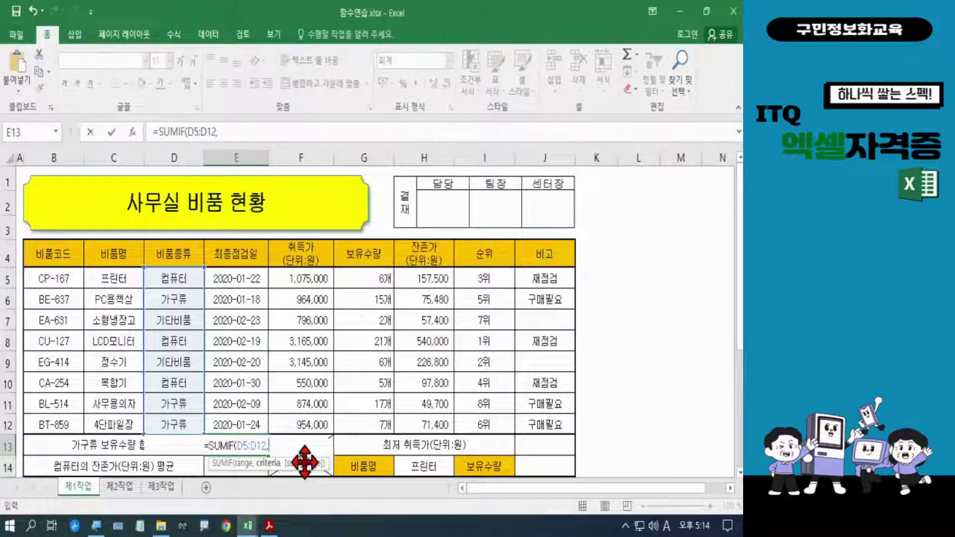
pyautogui.click(187, 299)
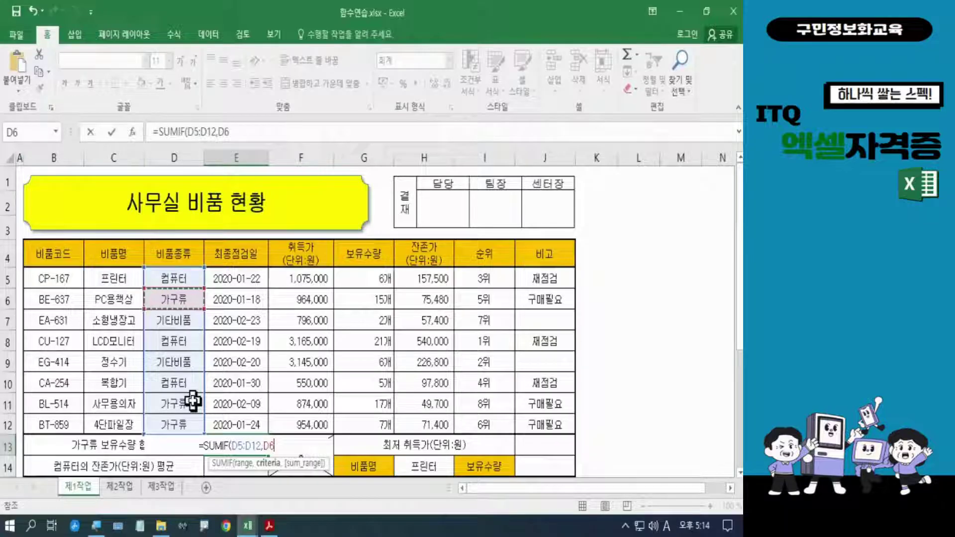
pyautogui.write(',')
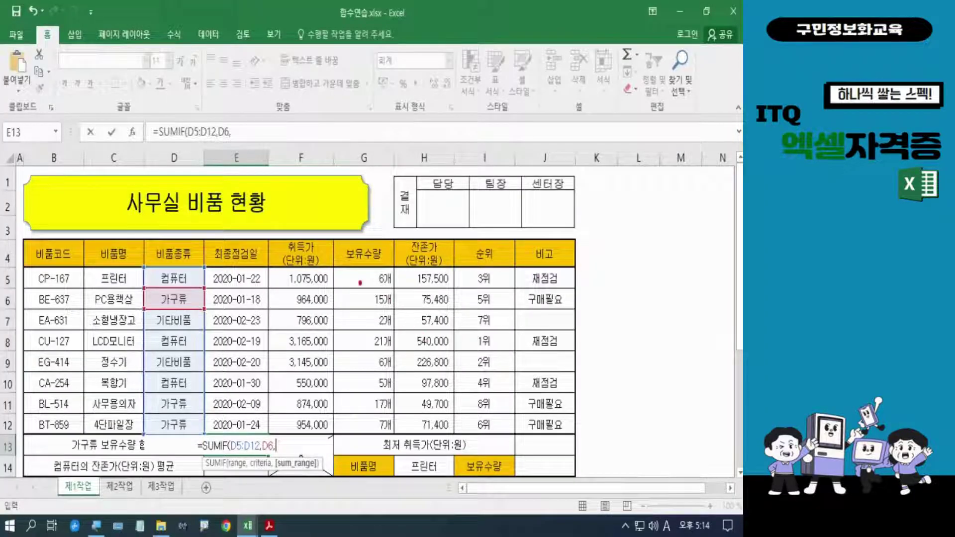
# Set the SUMIF sum range to the 보유수량 cells G5:G12 and complete the formula in E13
pyautogui.moveTo(328, 263); pyautogui.dragTo(403, 429)
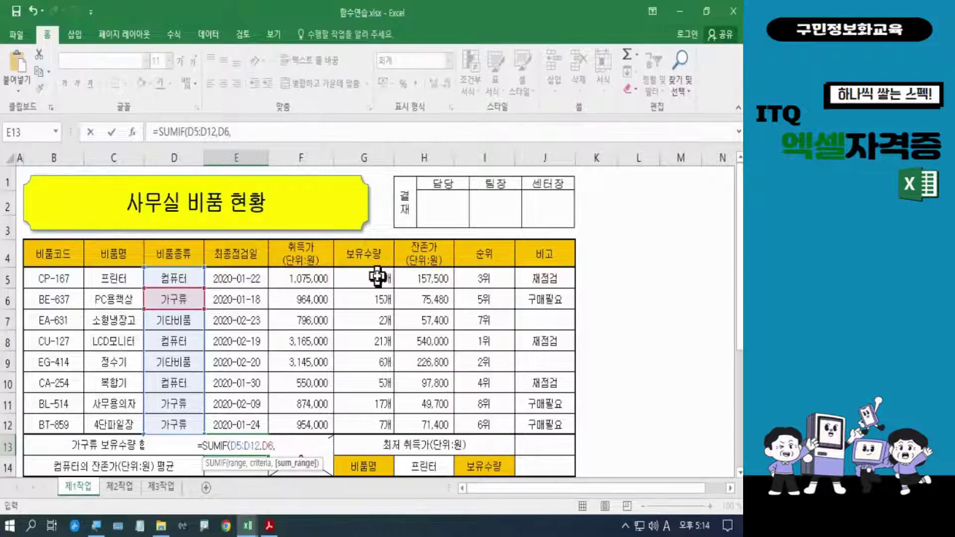
pyautogui.moveTo(378, 277); pyautogui.dragTo(367, 417)
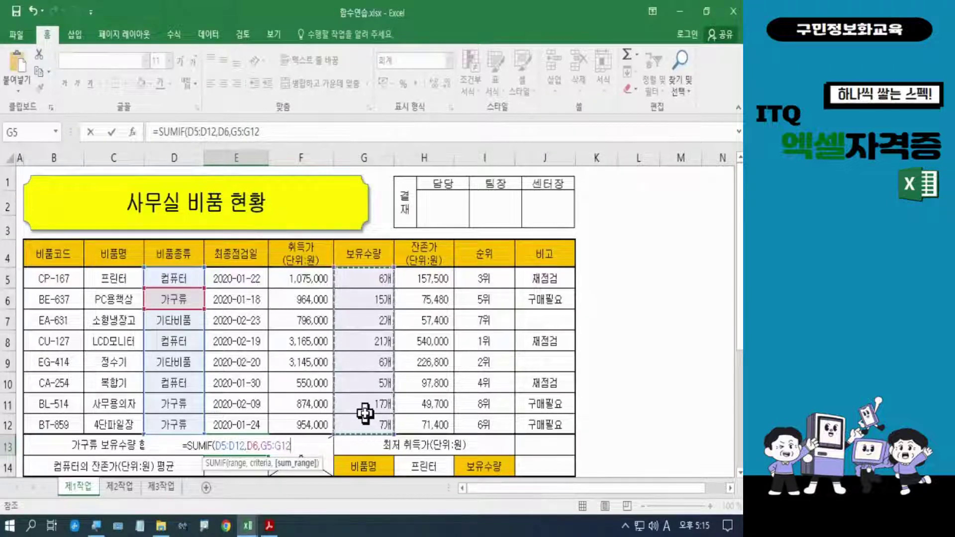
pyautogui.write(')')
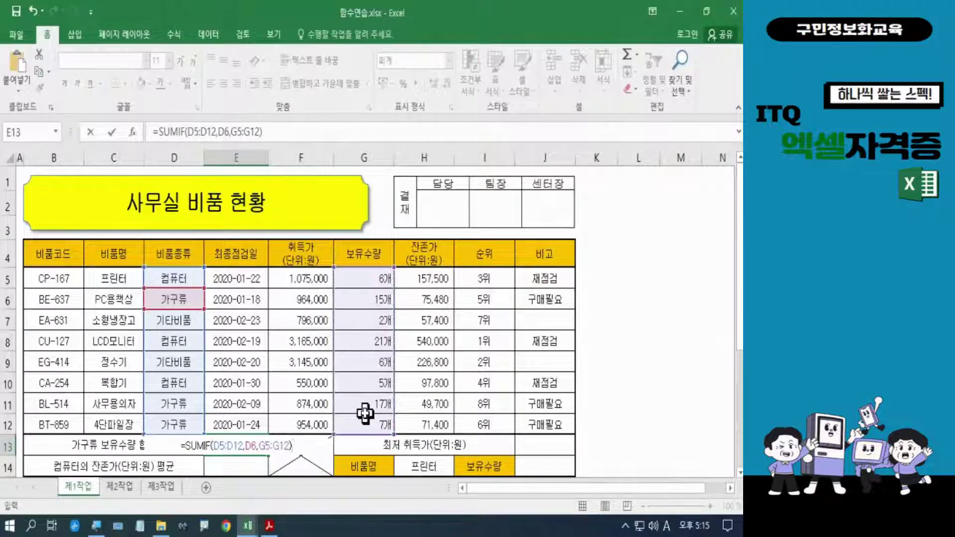
pyautogui.press('Return')
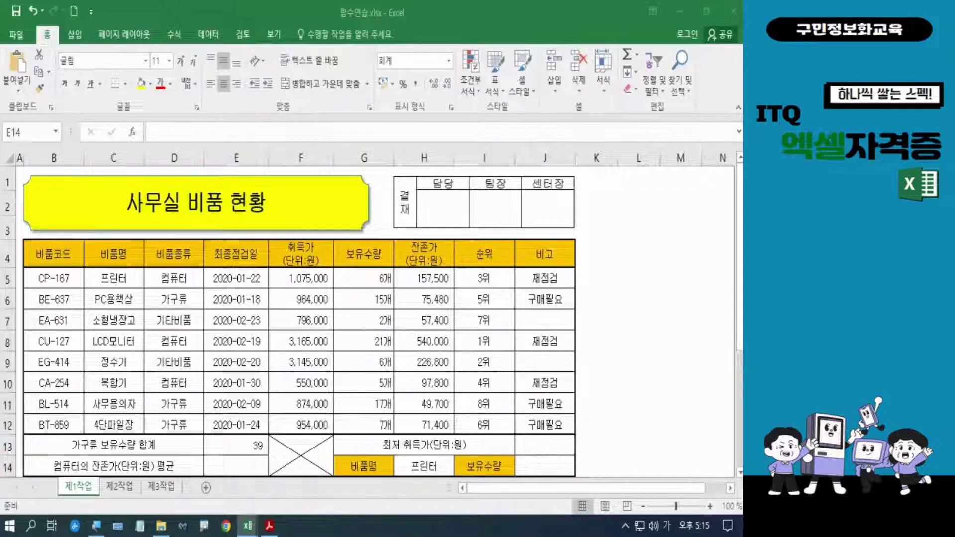
# Read instruction (4) below the table for the functions and rounding required for the 컴퓨터의 잔존가 평균
pyautogui.press('Hangul')
pyautogui.scroll(-2, 630, 359)
pyautogui.scroll(-1, 630, 359)
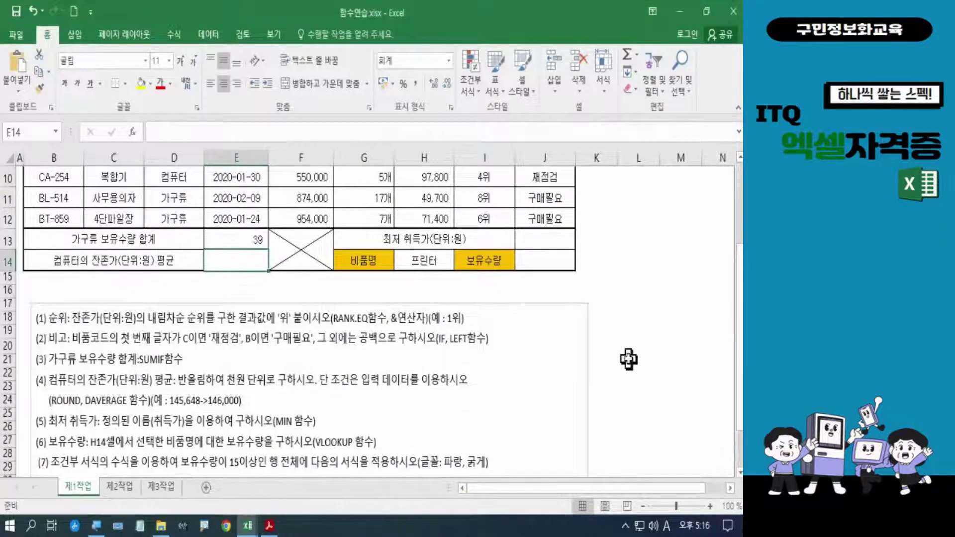
pyautogui.moveTo(48, 380)
pyautogui.mouseDown()
pyautogui.moveTo(454, 380)
pyautogui.moveTo(482, 383)
pyautogui.moveTo(481, 395)
pyautogui.mouseUp()
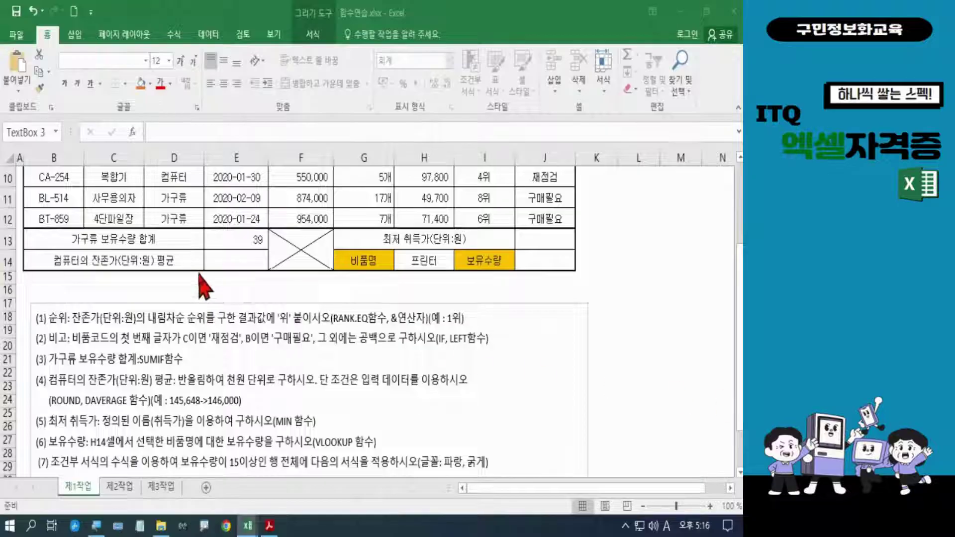
# Start a DAVERAGE function in cell E14 for the 컴퓨터의 잔존가(단위:원) 평균
pyautogui.click(215, 264)
pyautogui.click(215, 264)
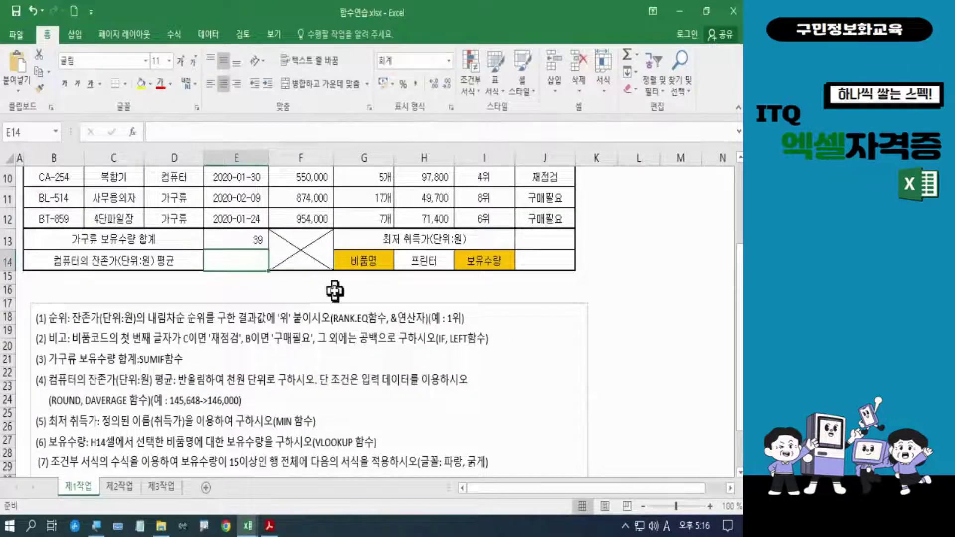
pyautogui.scroll(3, 334, 291)
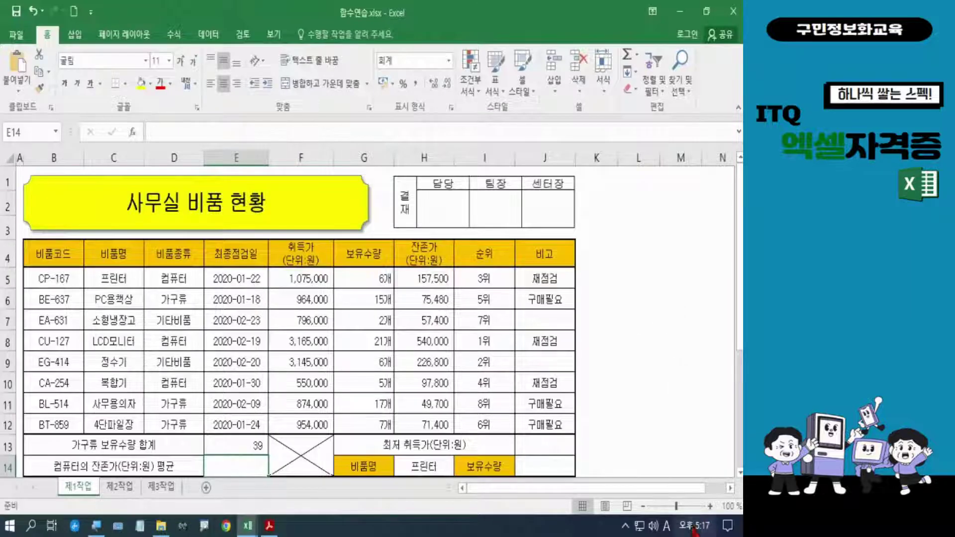
pyautogui.click(644, 506)
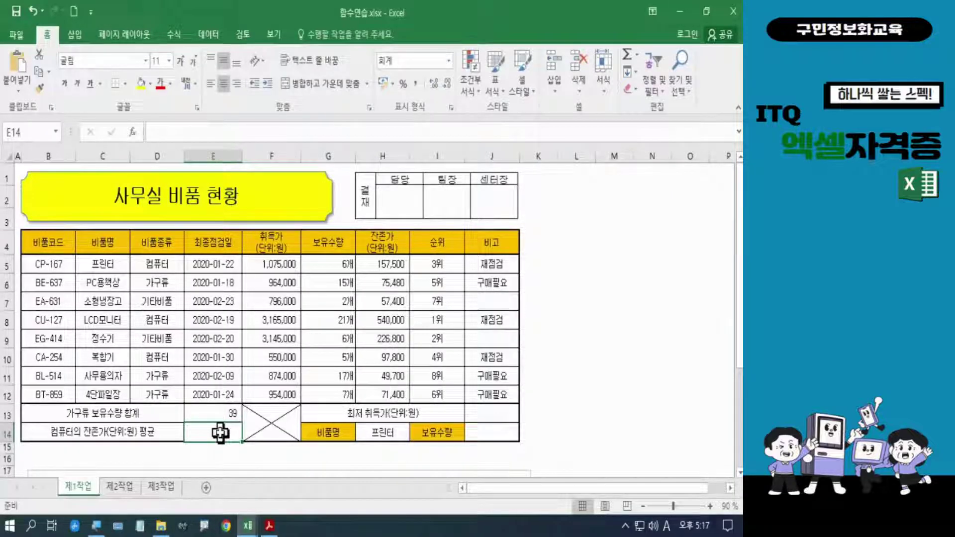
pyautogui.write('=')
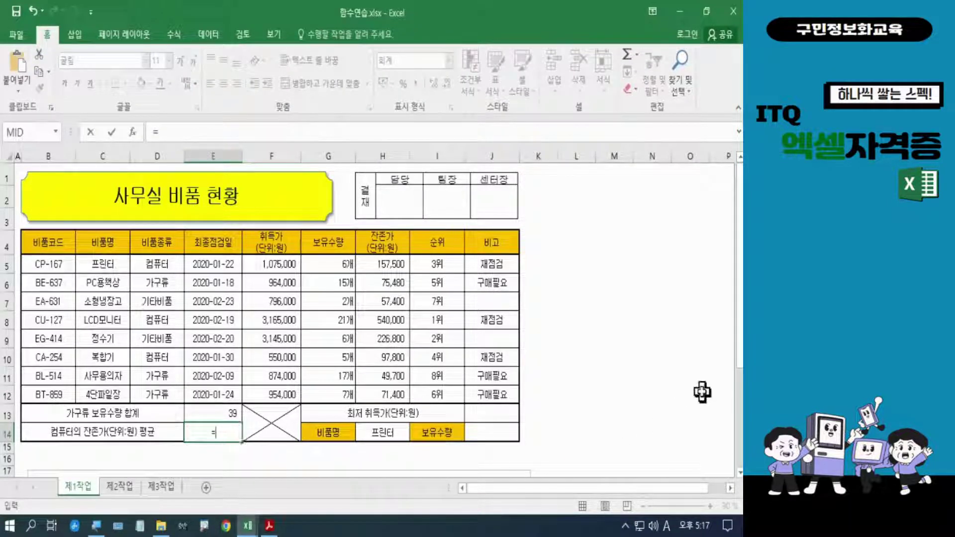
pyautogui.write('da')
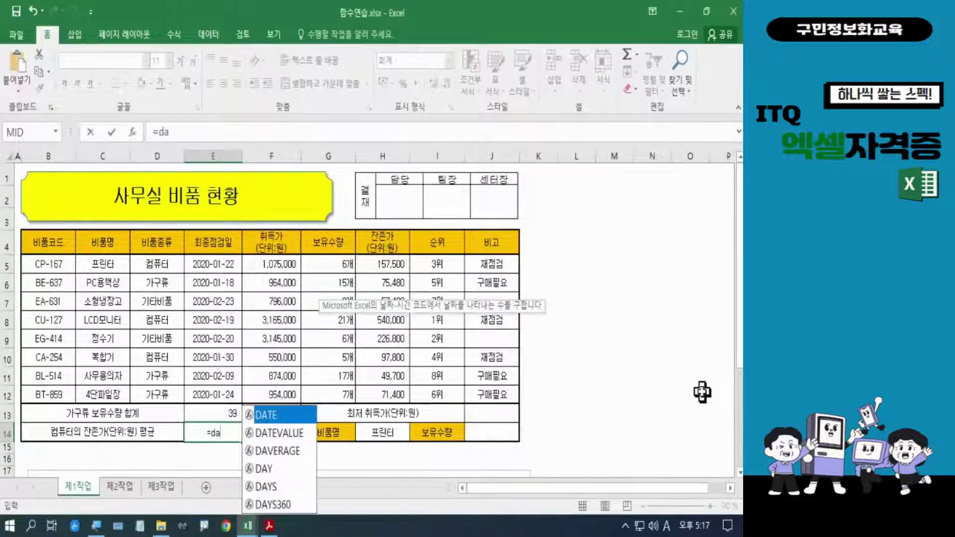
pyautogui.write('ver')
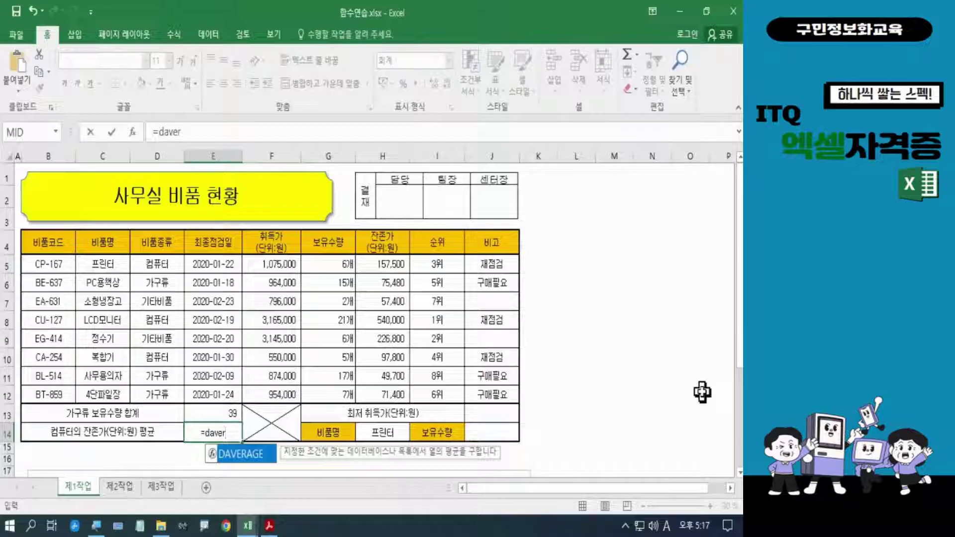
pyautogui.press('Tab')
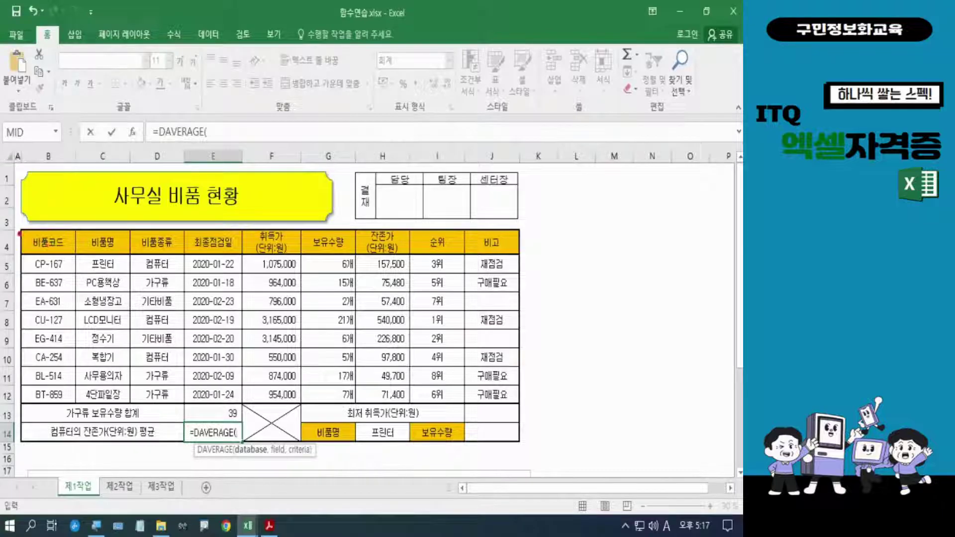
# Set the DAVERAGE database to the whole table B4:J12 and the field to the 잔존가 header H4
pyautogui.moveTo(18, 230)
pyautogui.mouseDown()
pyautogui.moveTo(23, 244)
pyautogui.moveTo(300, 367)
pyautogui.moveTo(521, 407)
pyautogui.mouseUp()
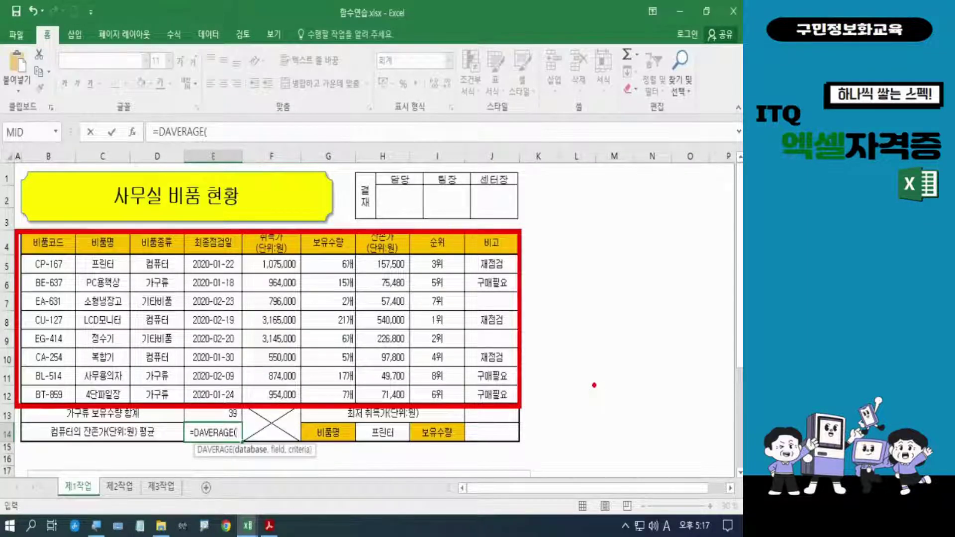
pyautogui.moveTo(55, 243)
pyautogui.mouseDown()
pyautogui.moveTo(199, 269)
pyautogui.moveTo(474, 342)
pyautogui.moveTo(502, 390)
pyautogui.mouseUp()
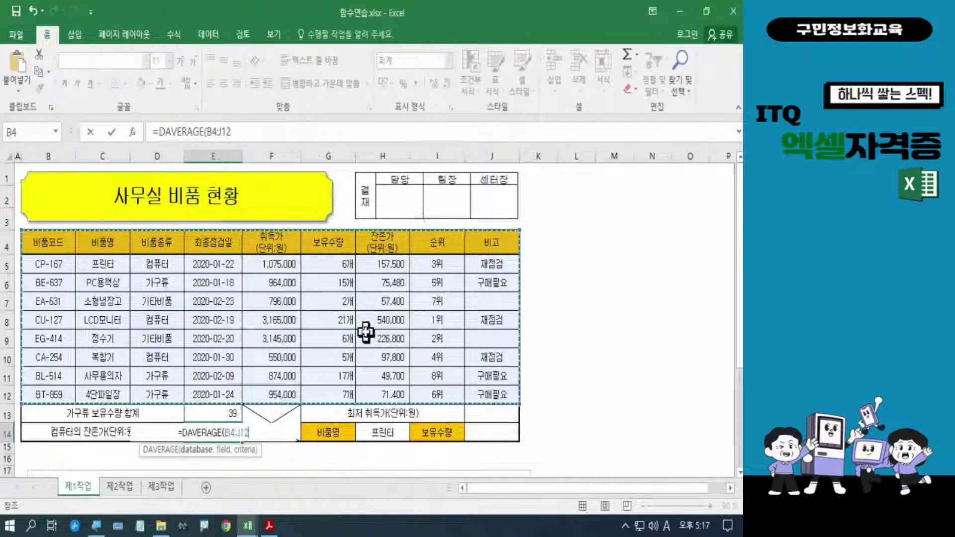
pyautogui.write(',')
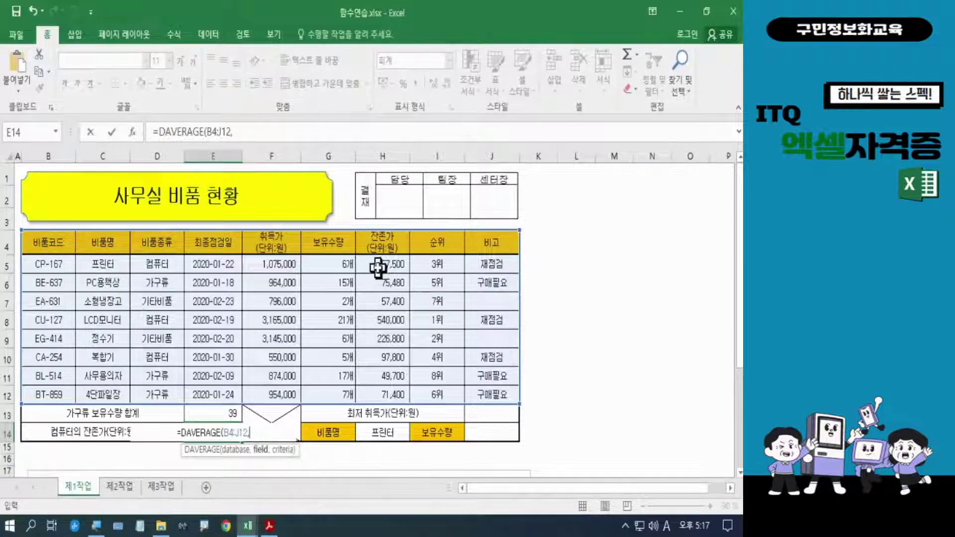
pyautogui.click(380, 241)
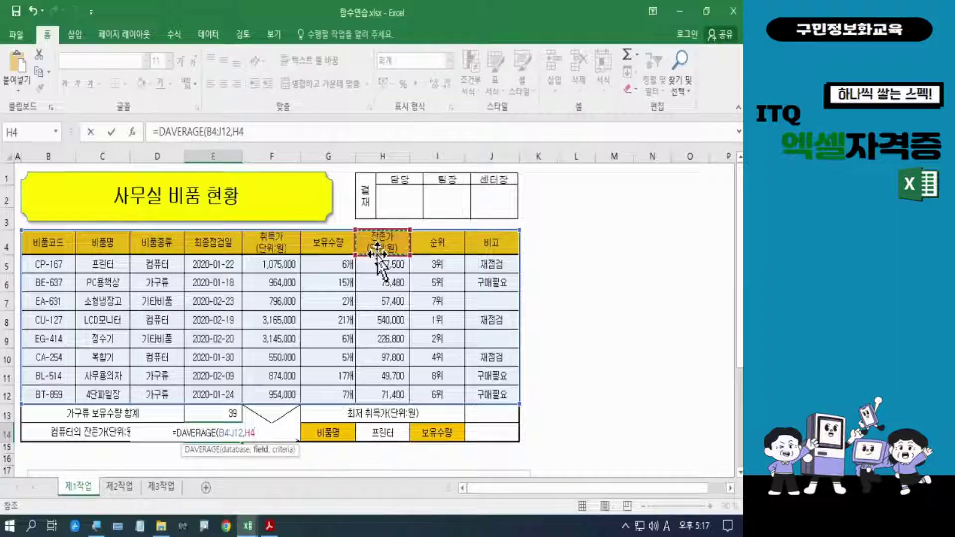
pyautogui.write(',')
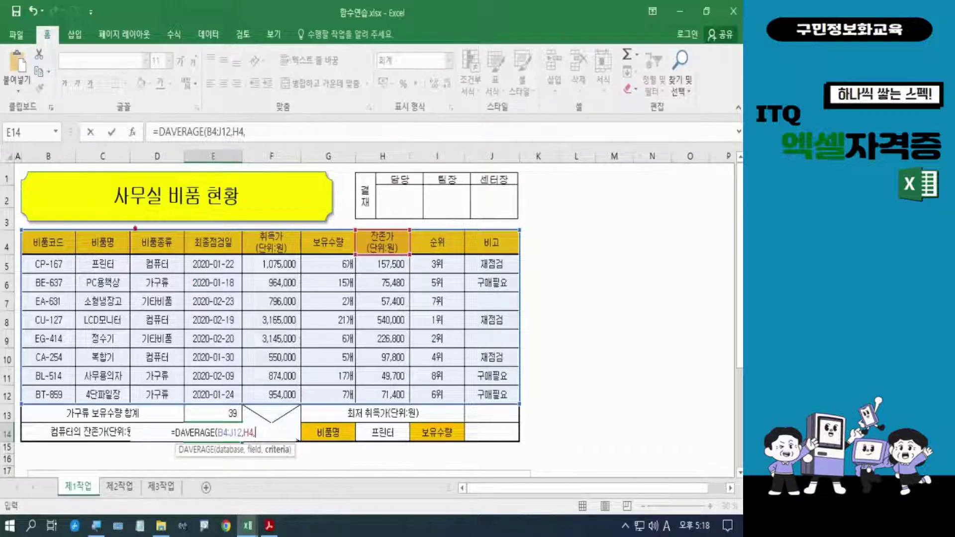
# Set the DAVERAGE criteria to the 비품종류 header and 컴퓨터 cells D4:D5 and complete the formula in E14
pyautogui.moveTo(134, 225); pyautogui.dragTo(180, 281)
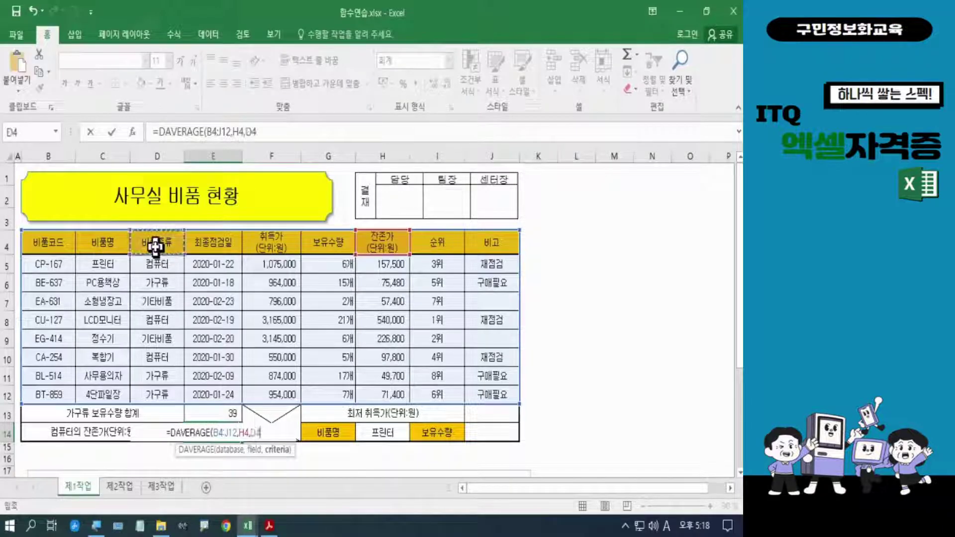
pyautogui.moveTo(156, 246); pyautogui.dragTo(155, 262)
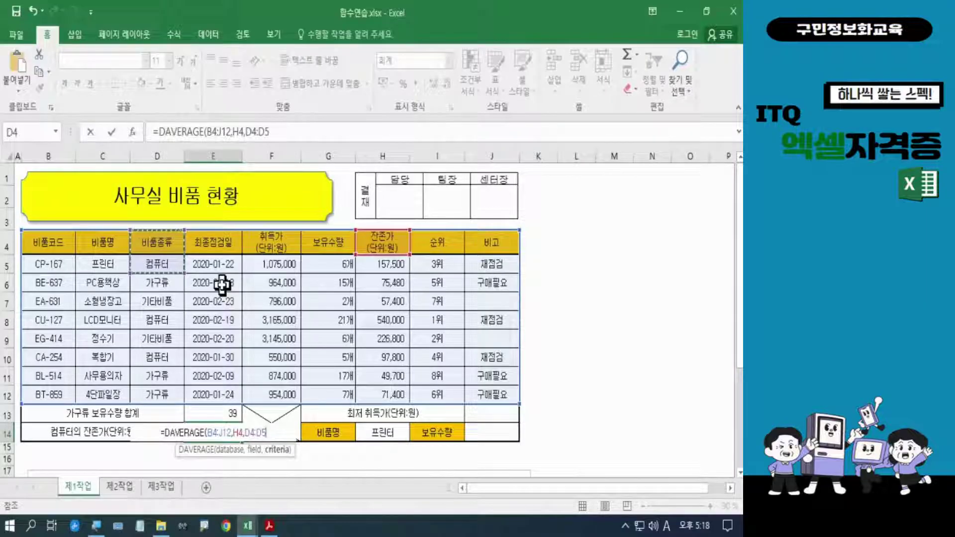
pyautogui.write(')')
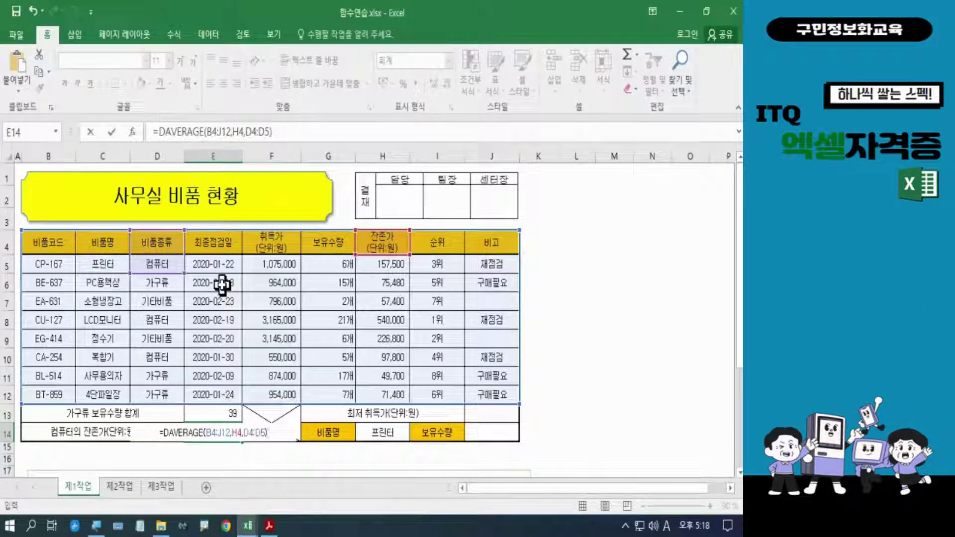
pyautogui.press('Return')
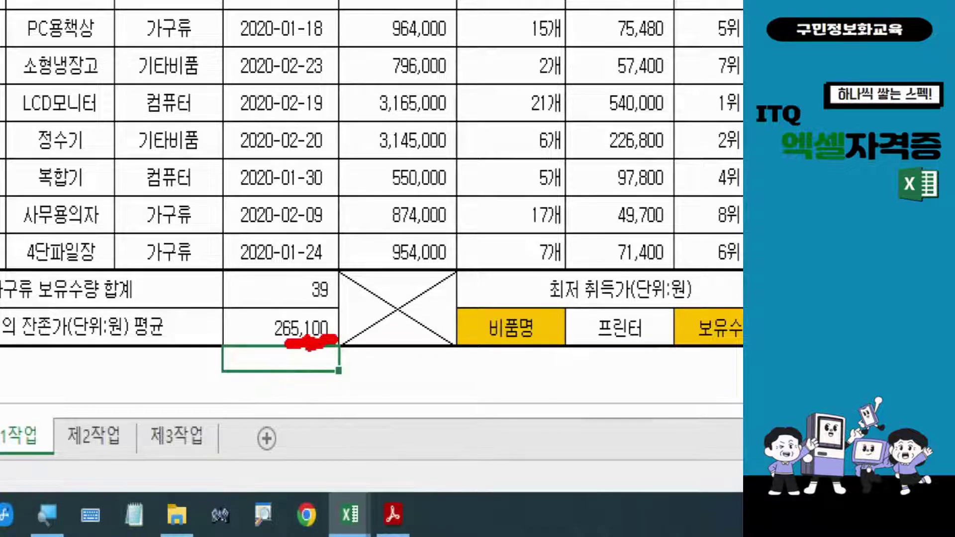
pyautogui.moveTo(309, 340); pyautogui.dragTo(302, 314)
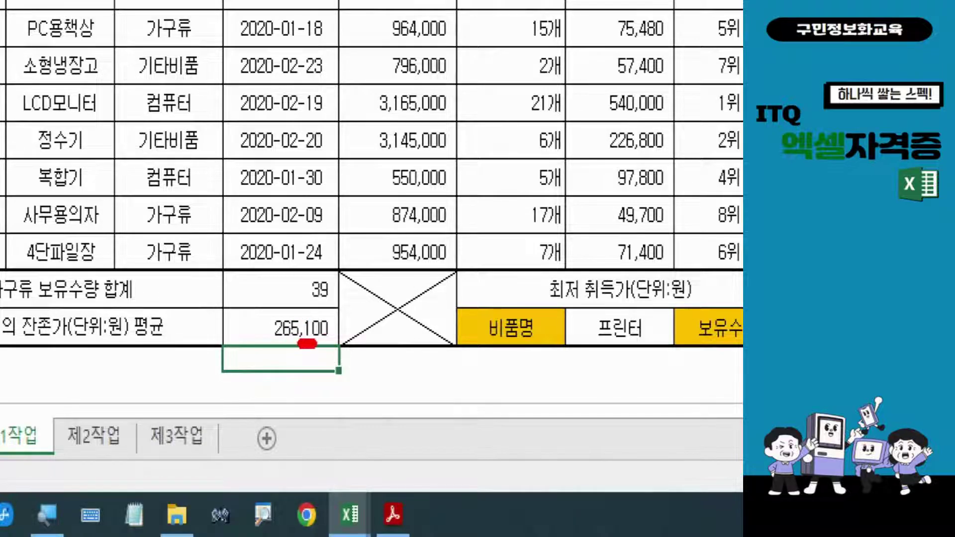
pyautogui.moveTo(307, 343)
pyautogui.mouseDown()
pyautogui.moveTo(314, 360)
pyautogui.moveTo(297, 371)
pyautogui.moveTo(294, 349)
pyautogui.moveTo(285, 354)
pyautogui.moveTo(303, 351)
pyautogui.mouseUp()
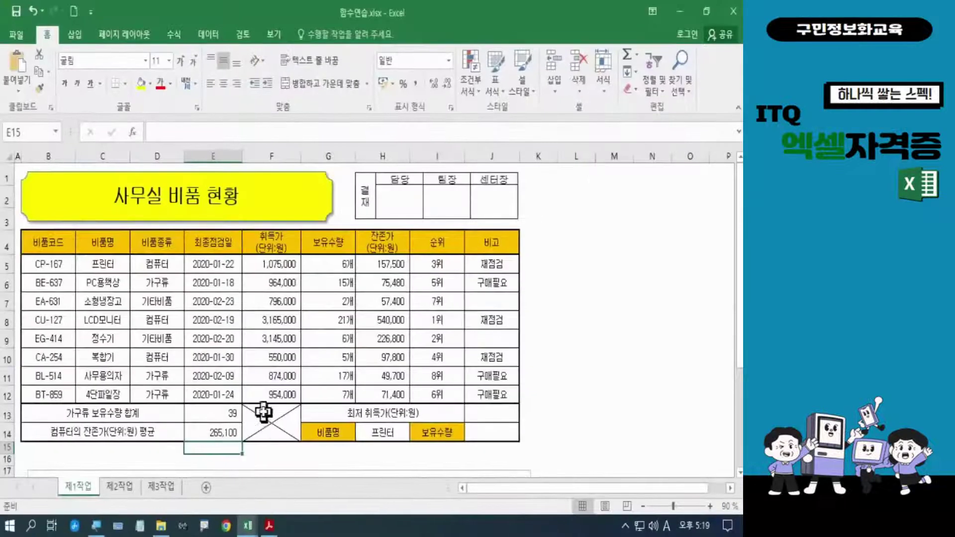
# Nest the DAVERAGE formula in E14 inside a ROUND function as its number and begin the num_digits argument
pyautogui.click(233, 434)
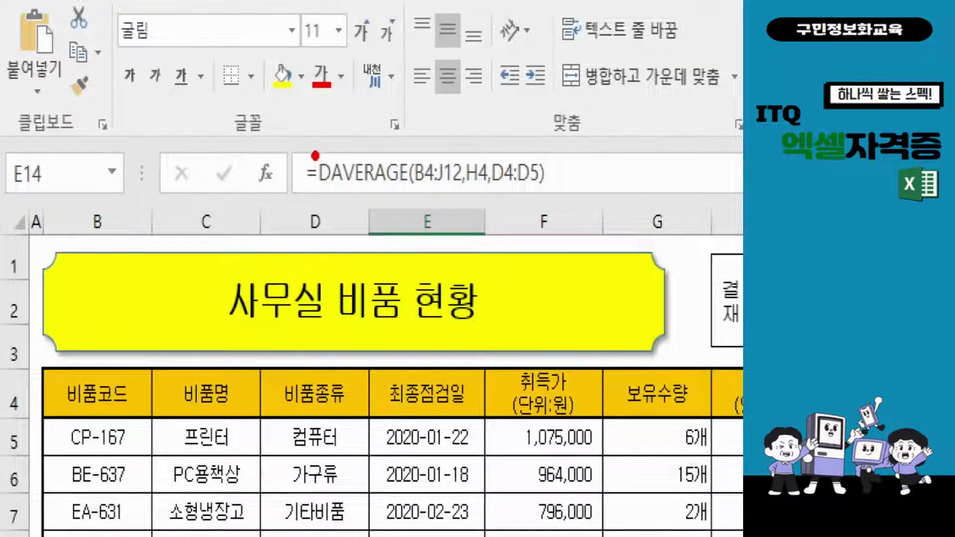
pyautogui.moveTo(315, 156); pyautogui.dragTo(318, 206)
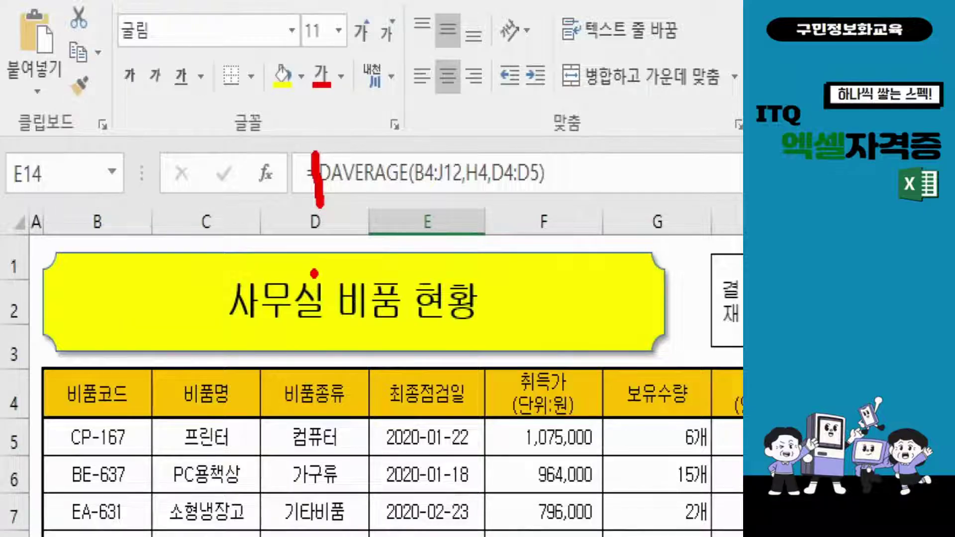
pyautogui.press('Escape')
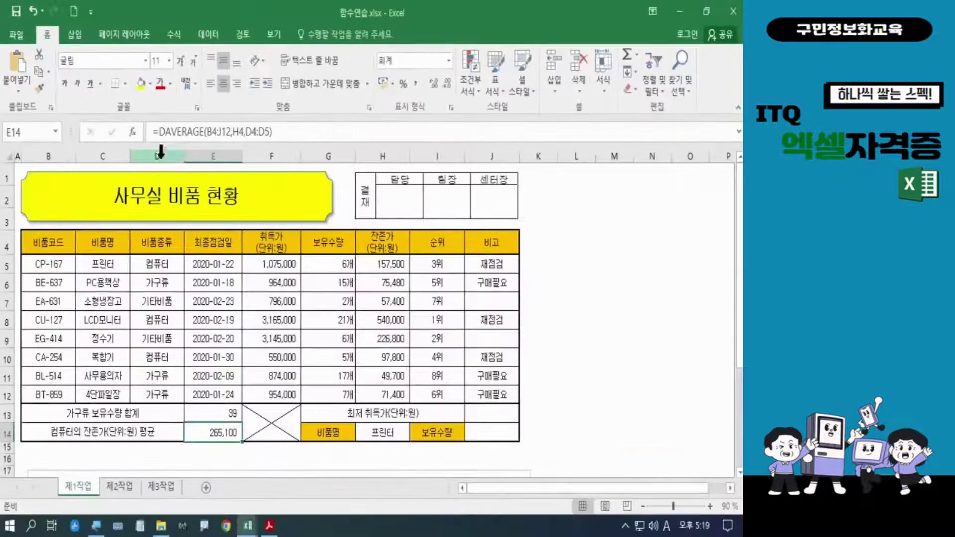
pyautogui.click(159, 135)
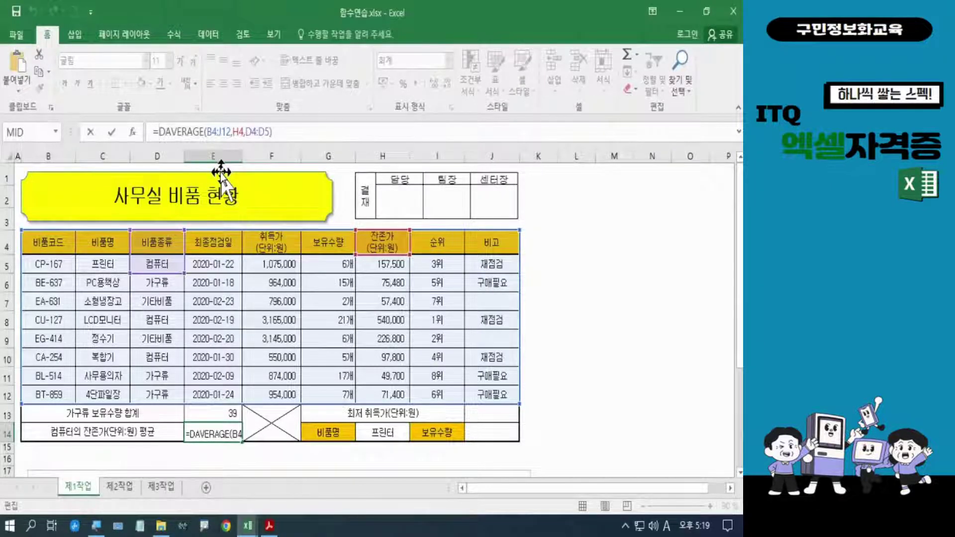
pyautogui.write('rou')
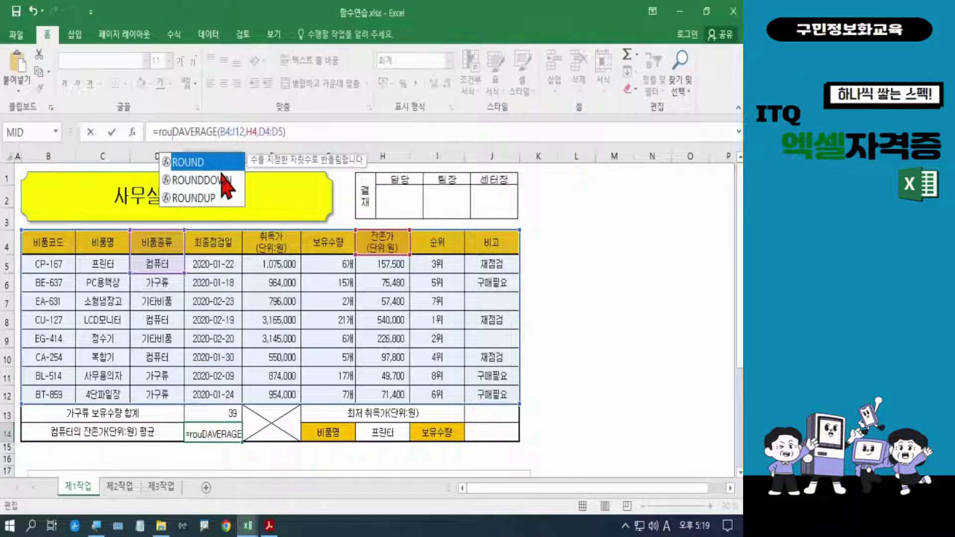
pyautogui.press('Tab')
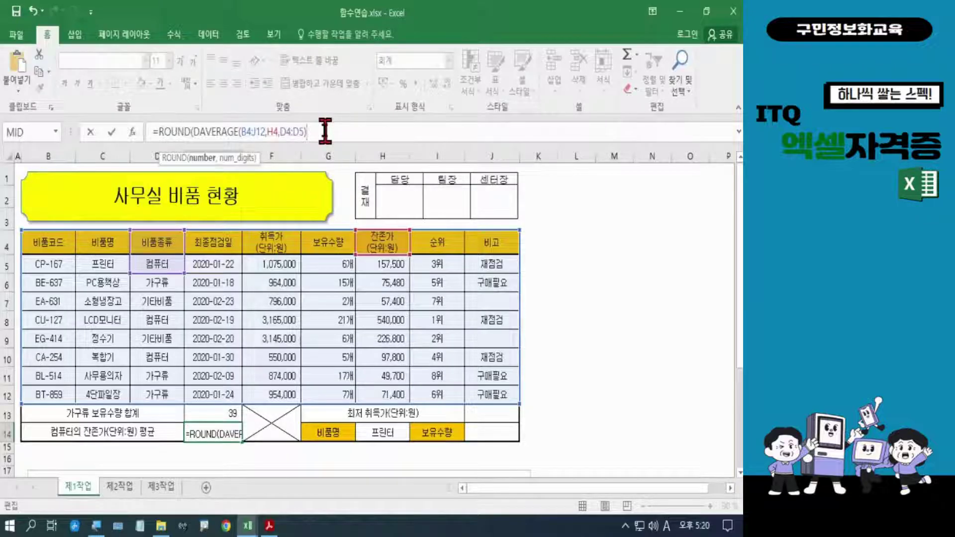
pyautogui.write(',')
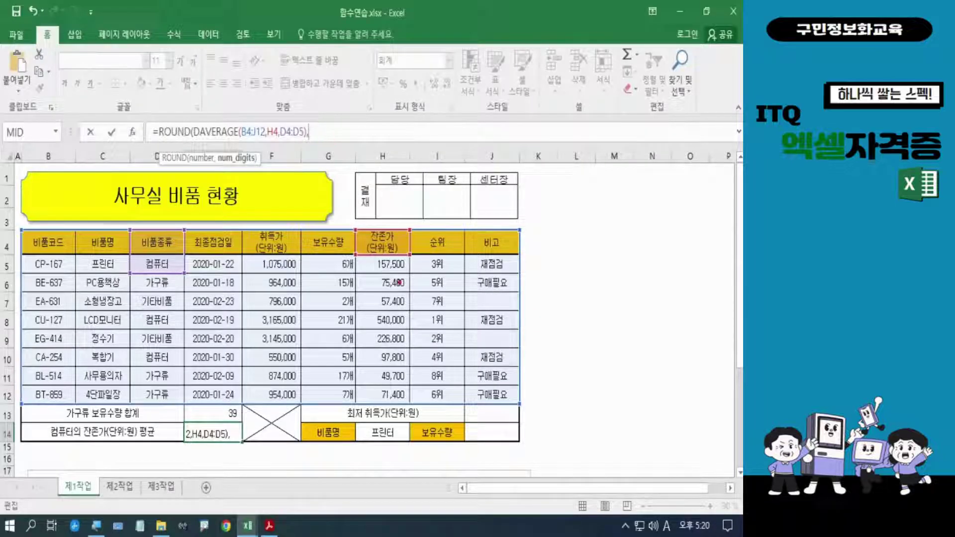
pyautogui.moveTo(384, 263)
pyautogui.mouseDown()
pyautogui.moveTo(381, 284)
pyautogui.moveTo(399, 288)
pyautogui.mouseUp()
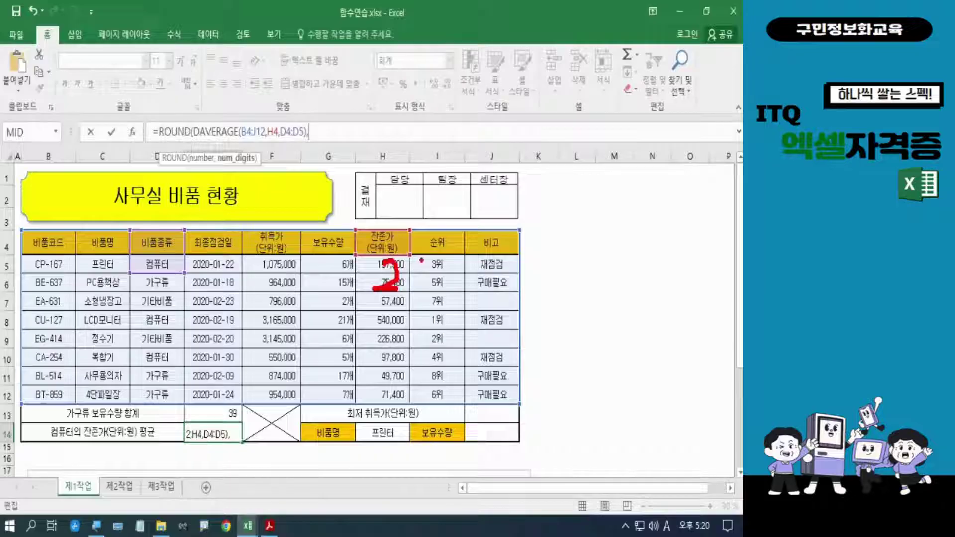
pyautogui.moveTo(431, 240)
pyautogui.mouseDown()
pyautogui.moveTo(411, 278)
pyautogui.moveTo(431, 293)
pyautogui.mouseUp()
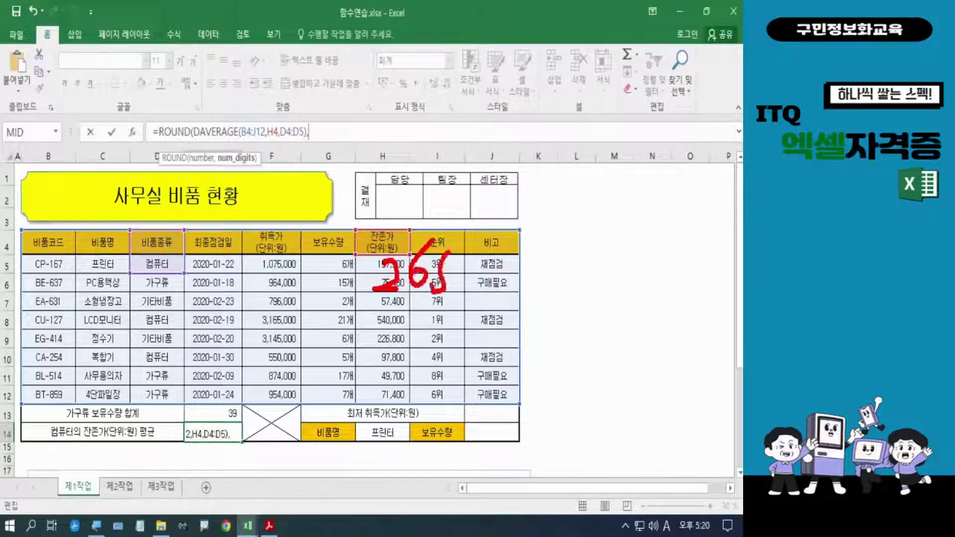
pyautogui.moveTo(436, 258)
pyautogui.mouseDown()
pyautogui.moveTo(492, 256)
pyautogui.moveTo(464, 293)
pyautogui.moveTo(469, 311)
pyautogui.moveTo(482, 270)
pyautogui.moveTo(499, 307)
pyautogui.moveTo(515, 287)
pyautogui.moveTo(527, 312)
pyautogui.moveTo(550, 287)
pyautogui.mouseUp()
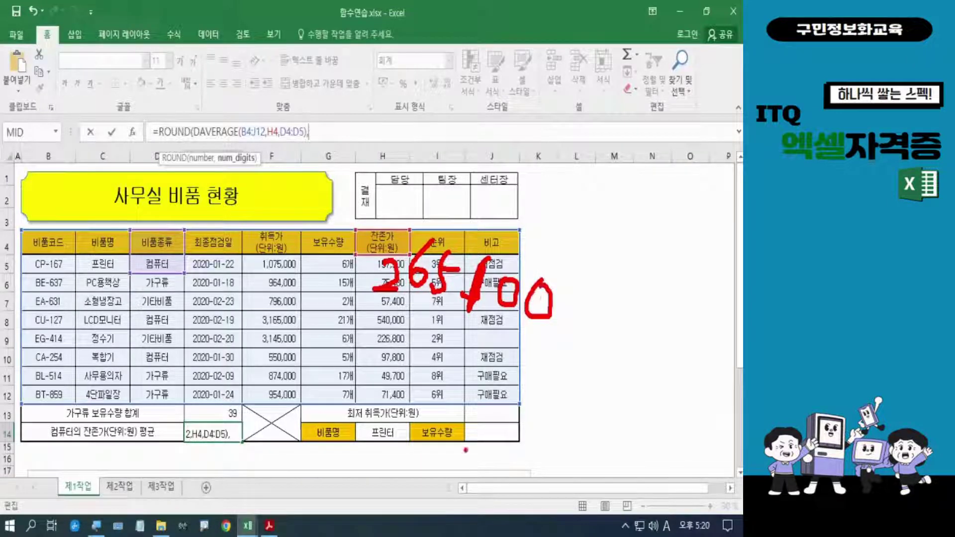
pyautogui.moveTo(525, 330); pyautogui.dragTo(547, 331)
pyautogui.moveTo(566, 381); pyautogui.dragTo(583, 384)
pyautogui.moveTo(598, 371); pyautogui.dragTo(594, 423)
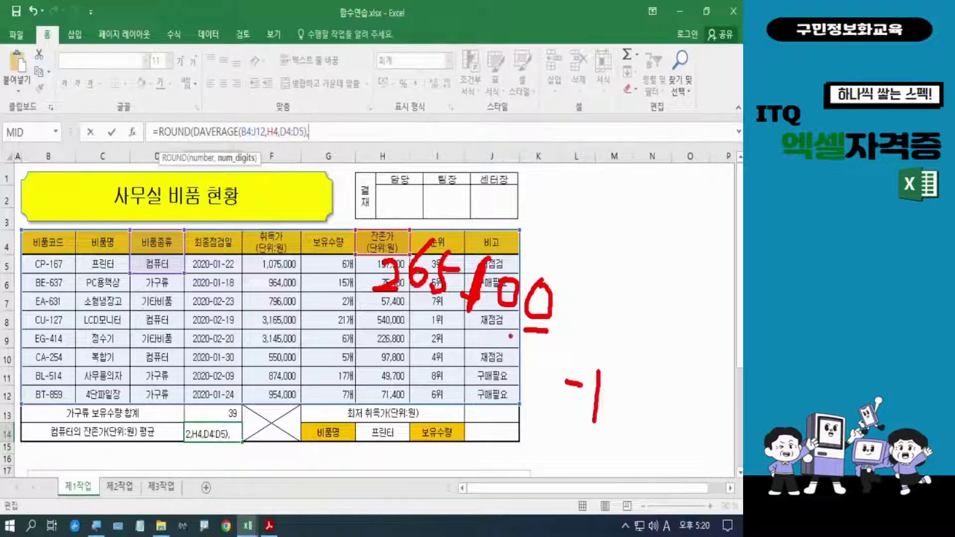
pyautogui.moveTo(511, 325); pyautogui.dragTo(490, 325)
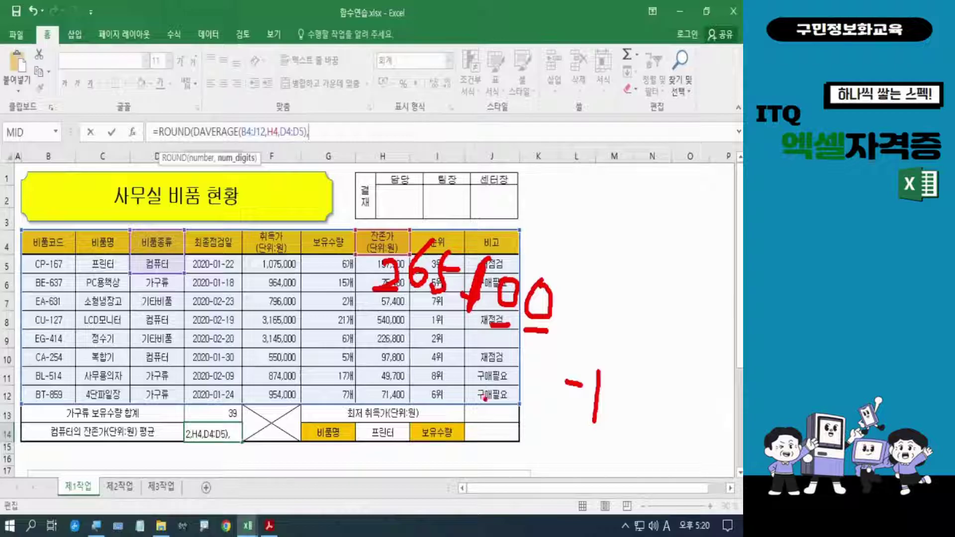
pyautogui.moveTo(503, 379)
pyautogui.mouseDown()
pyautogui.moveTo(541, 367)
pyautogui.moveTo(533, 395)
pyautogui.moveTo(552, 399)
pyautogui.mouseUp()
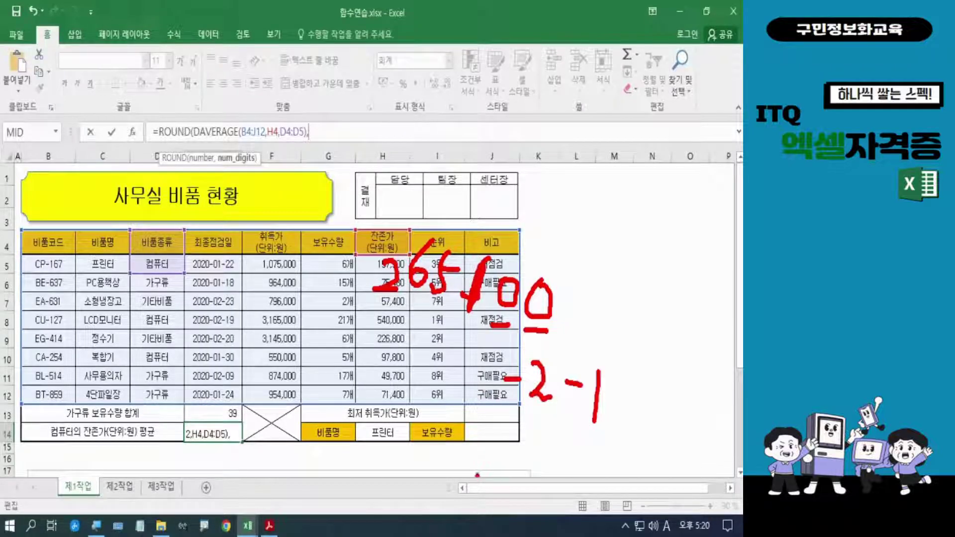
pyautogui.moveTo(478, 326); pyautogui.dragTo(451, 324)
pyautogui.moveTo(440, 373)
pyautogui.mouseDown()
pyautogui.moveTo(456, 372)
pyautogui.moveTo(467, 354)
pyautogui.moveTo(476, 371)
pyautogui.moveTo(479, 393)
pyautogui.moveTo(455, 408)
pyautogui.mouseUp()
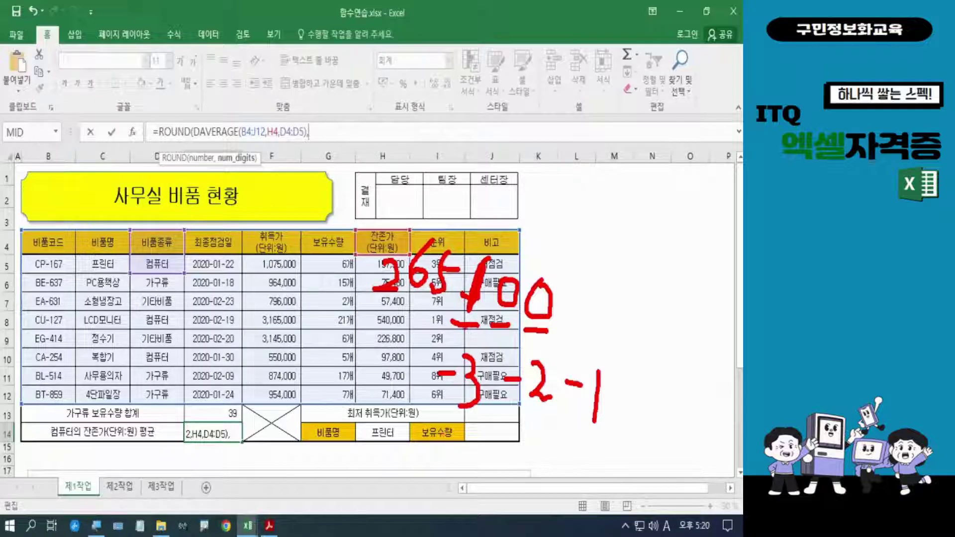
pyautogui.moveTo(471, 315)
pyautogui.mouseDown()
pyautogui.moveTo(458, 338)
pyautogui.moveTo(437, 343)
pyautogui.moveTo(430, 309)
pyautogui.moveTo(416, 310)
pyautogui.moveTo(445, 321)
pyautogui.mouseUp()
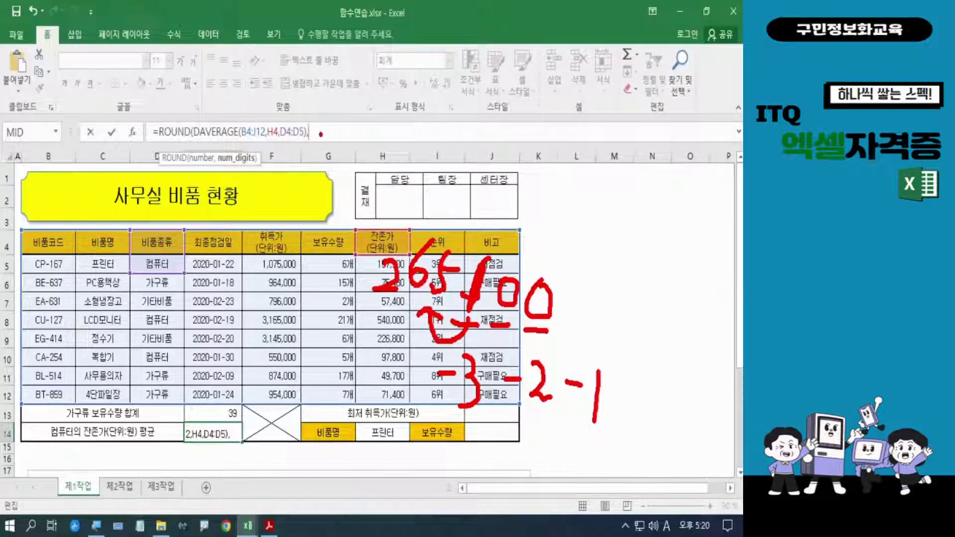
# Set the ROUND num_digits argument to -3 and complete the formula in E14
pyautogui.moveTo(321, 134)
pyautogui.mouseDown()
pyautogui.moveTo(340, 130)
pyautogui.moveTo(346, 149)
pyautogui.moveTo(333, 153)
pyautogui.mouseUp()
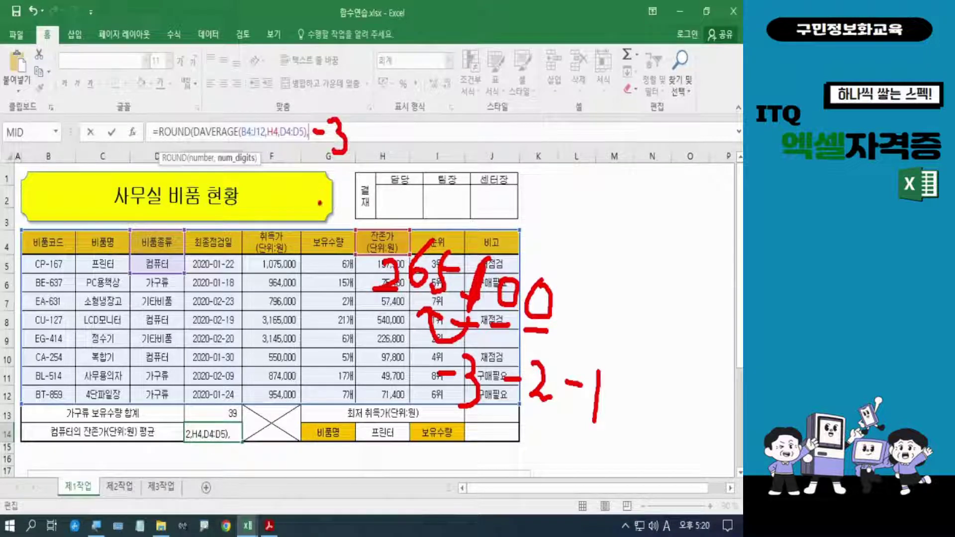
pyautogui.press('Escape')
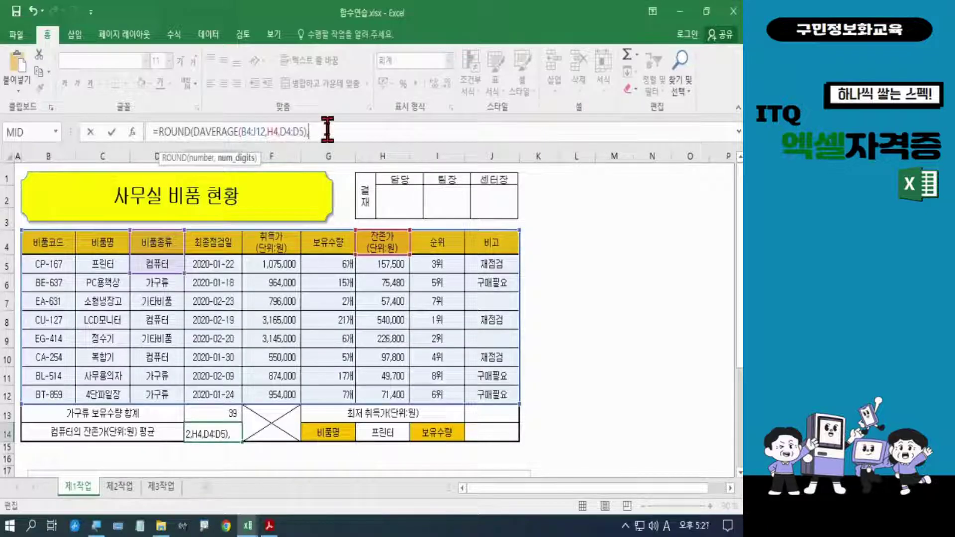
pyautogui.write('-3)')
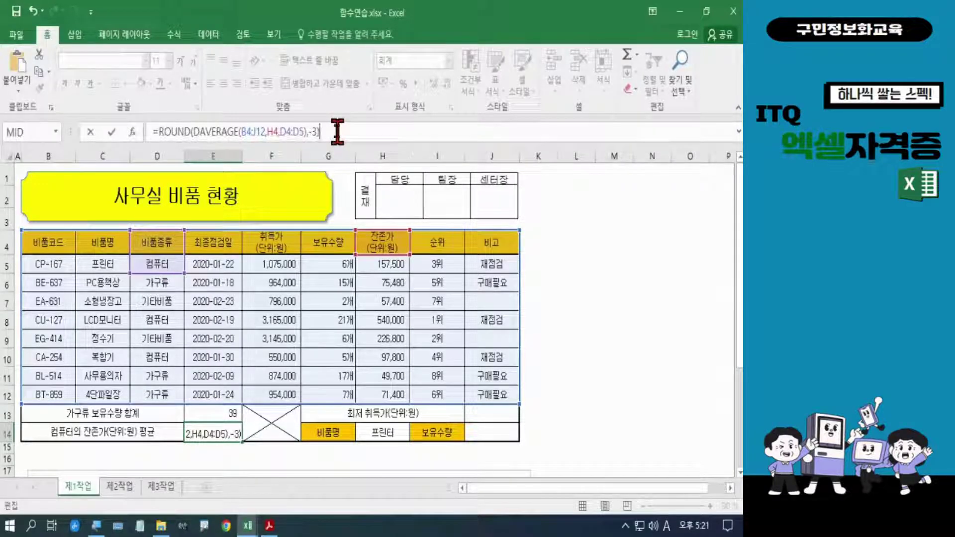
pyautogui.press('Return')
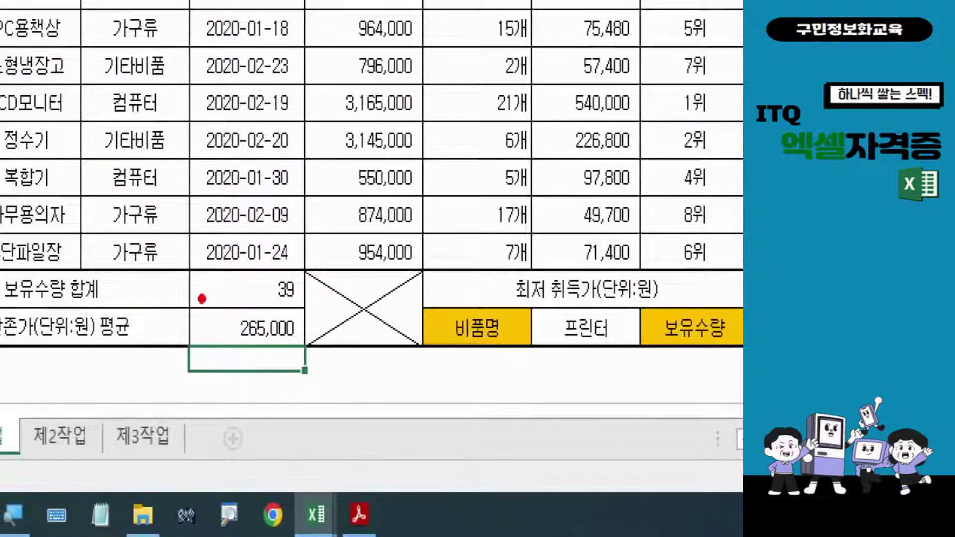
pyautogui.moveTo(201, 298)
pyautogui.mouseDown()
pyautogui.moveTo(286, 355)
pyautogui.moveTo(317, 361)
pyautogui.mouseUp()
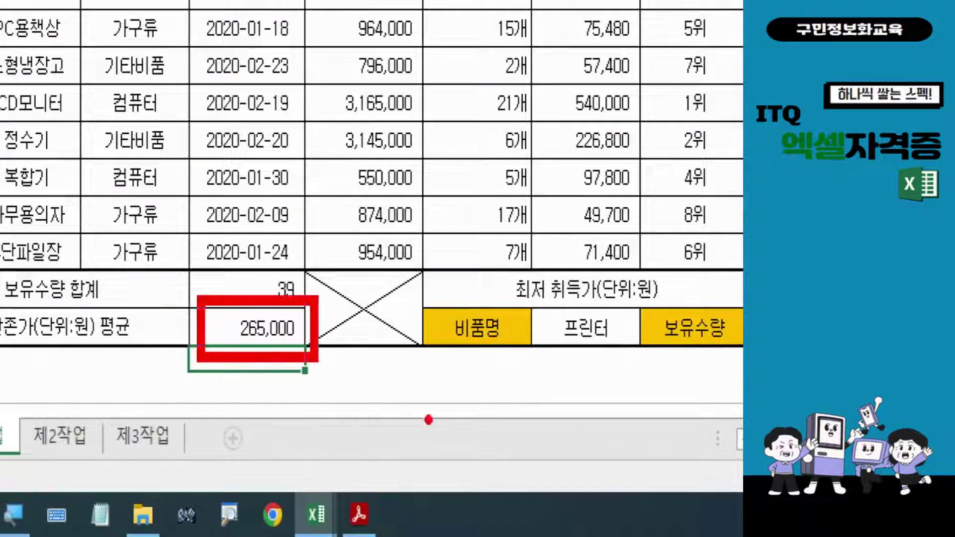
pyautogui.press('Escape')
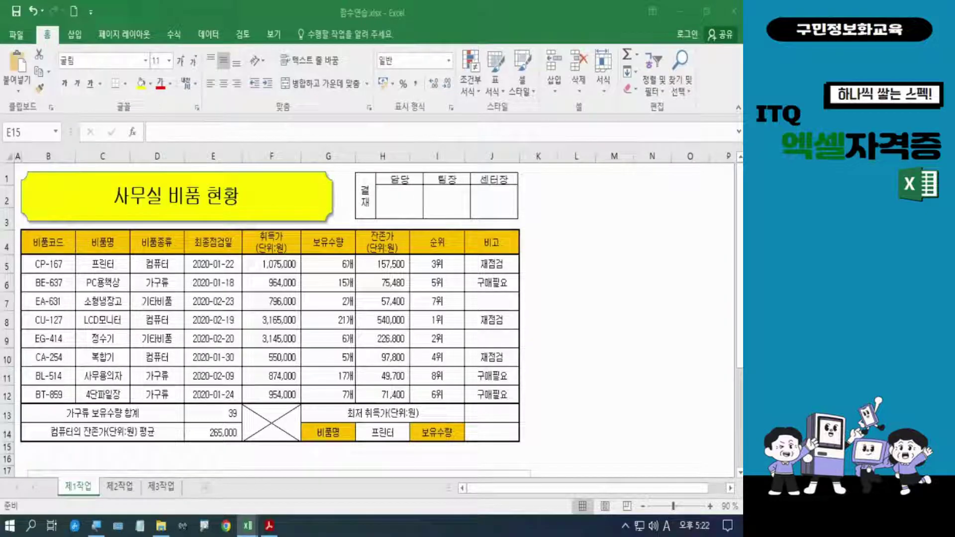
# Enter a MIN formula in J13 for the 최저 취득가(단위:원), using the 취득가 values in F5:F12
pyautogui.click(493, 413)
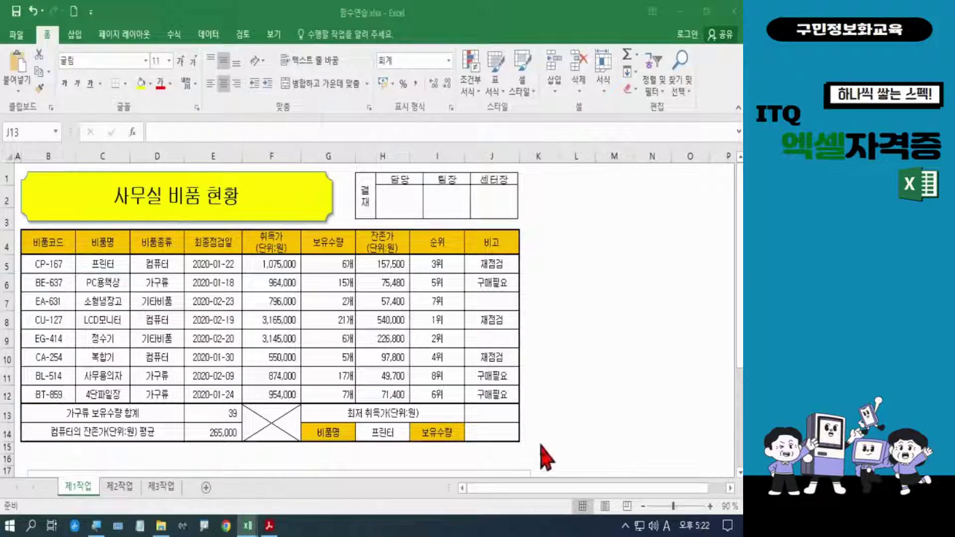
pyautogui.click(494, 411)
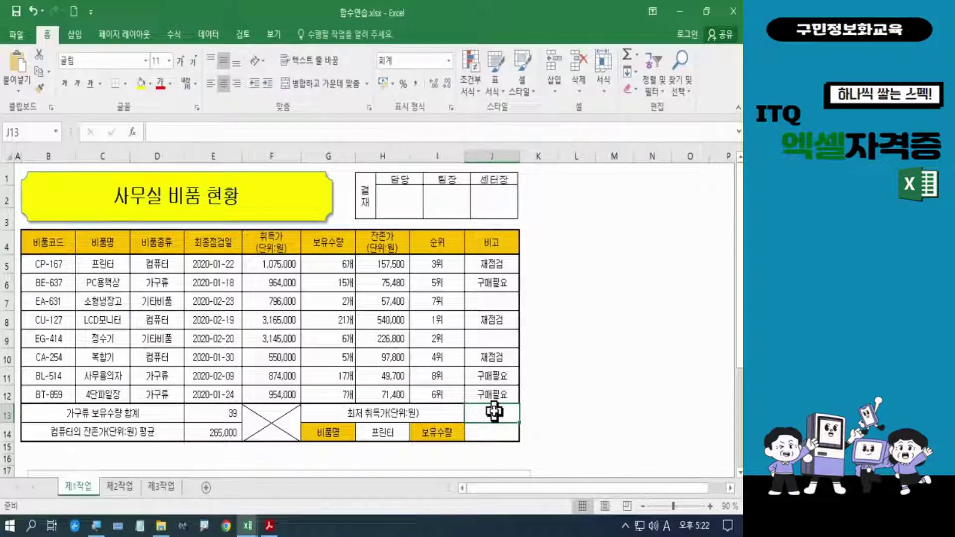
pyautogui.write('=')
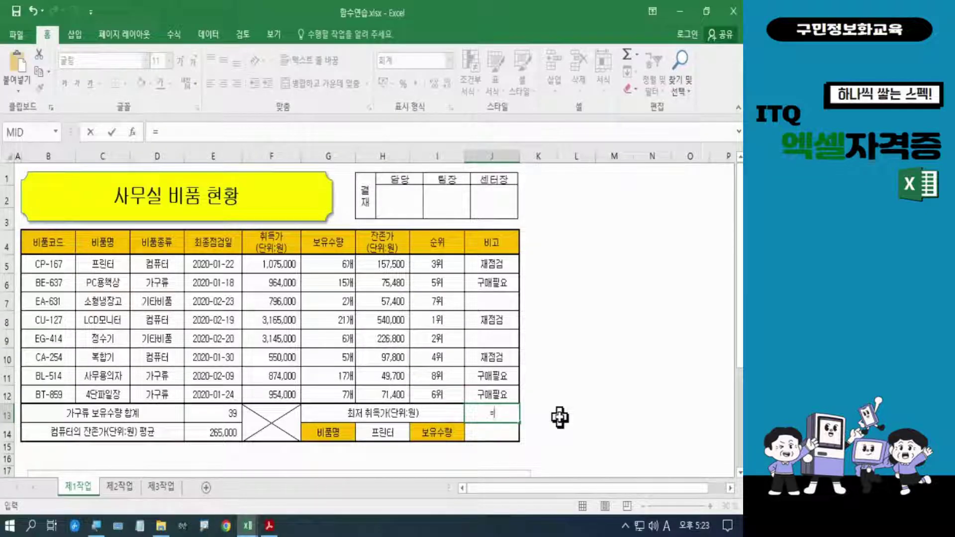
pyautogui.write('mi')
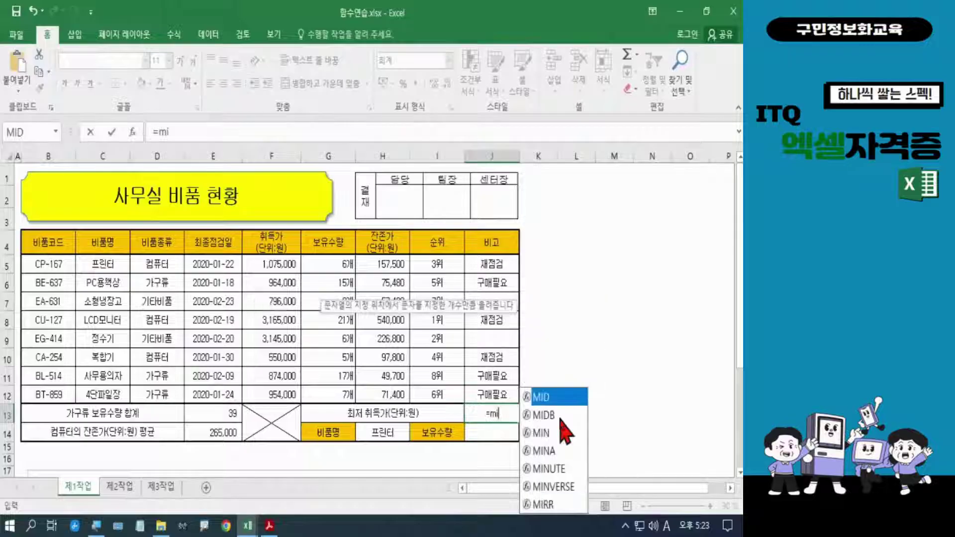
pyautogui.write('n')
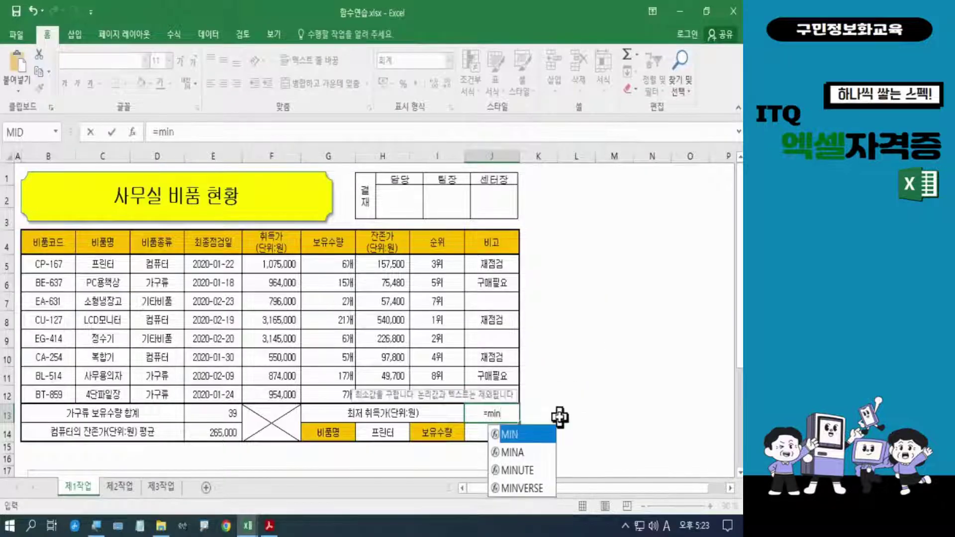
pyautogui.press('Tab')
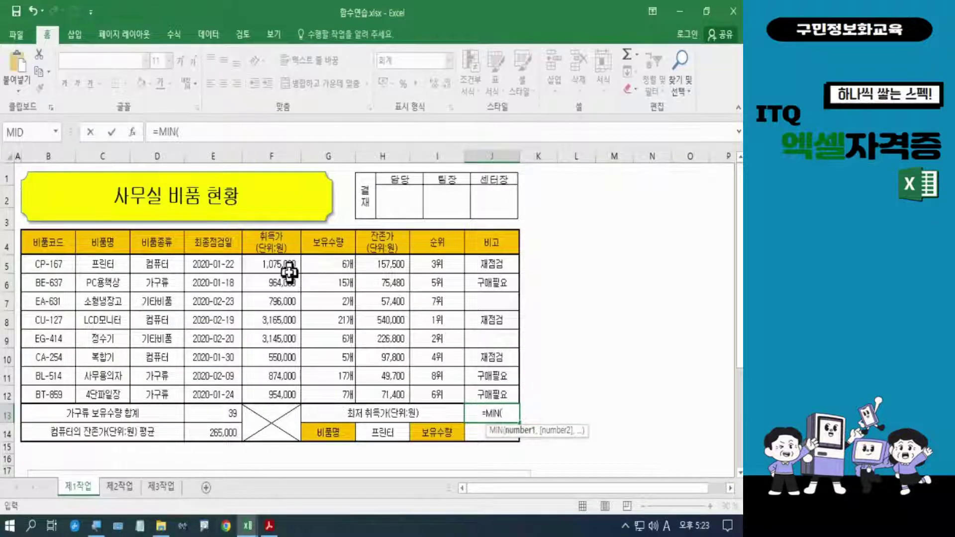
pyautogui.moveTo(289, 271); pyautogui.dragTo(283, 395)
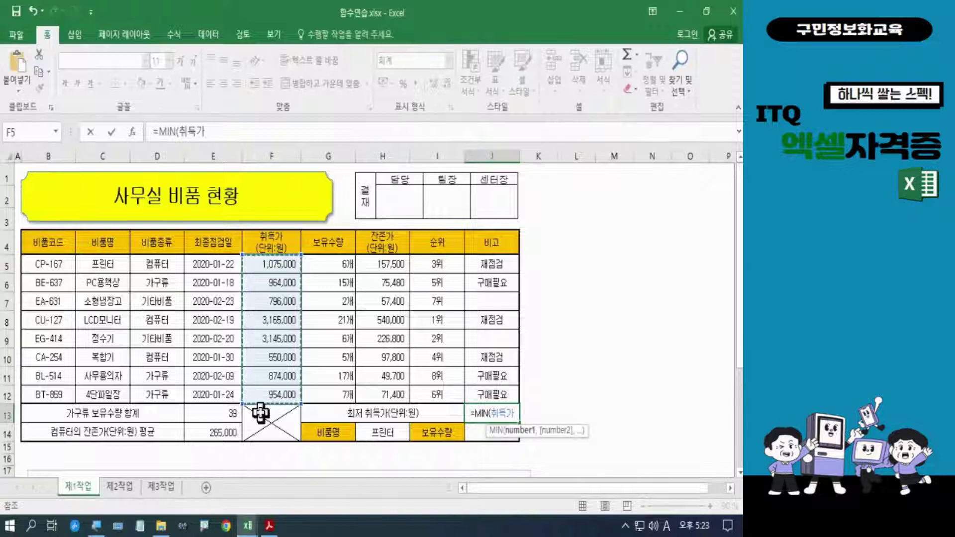
pyautogui.write(')')
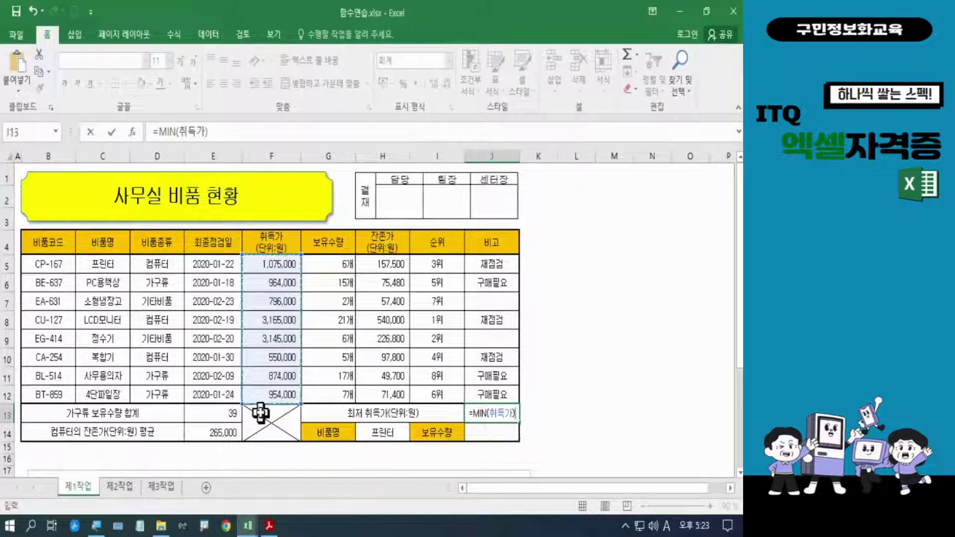
pyautogui.press('Return')
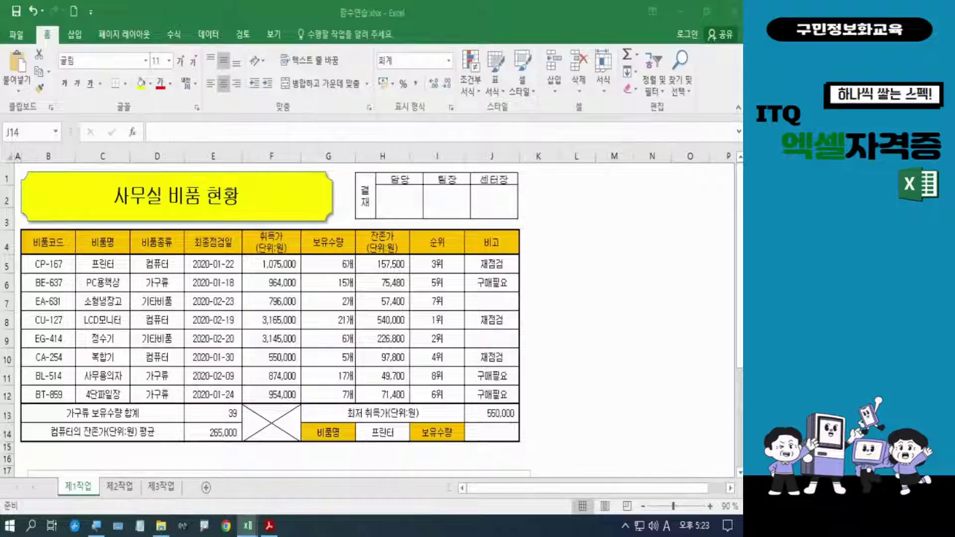
# Start a VLOOKUP function in J14 for the 보유수량, with the 비품명 cell H14 as the lookup value
pyautogui.press('Hangul')
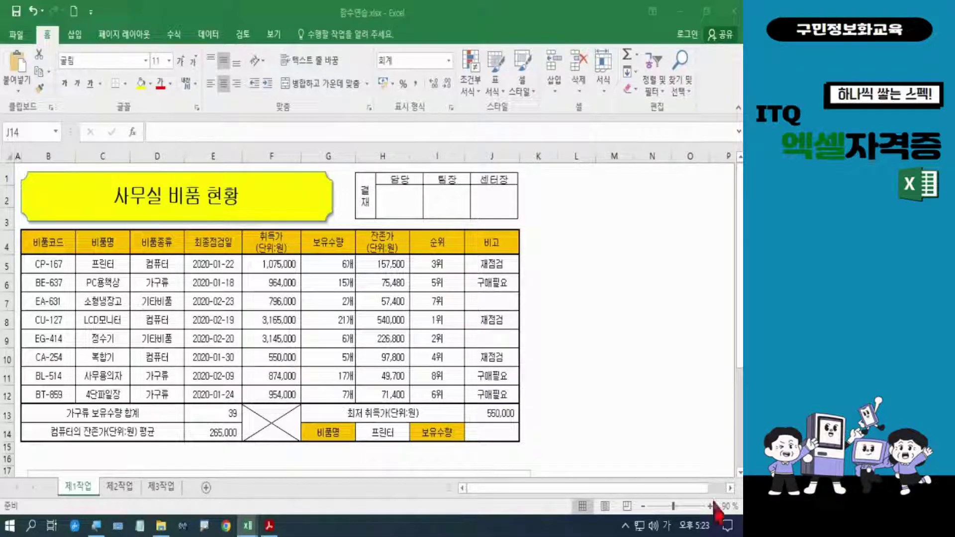
pyautogui.click(473, 434)
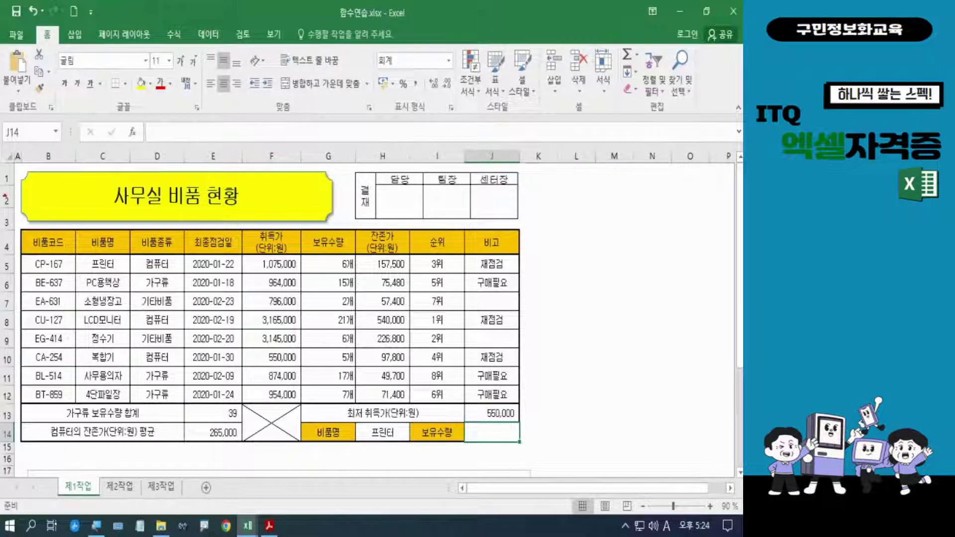
pyautogui.moveTo(75, 253)
pyautogui.mouseDown()
pyautogui.moveTo(93, 293)
pyautogui.moveTo(160, 356)
pyautogui.moveTo(239, 398)
pyautogui.moveTo(521, 403)
pyautogui.mouseUp()
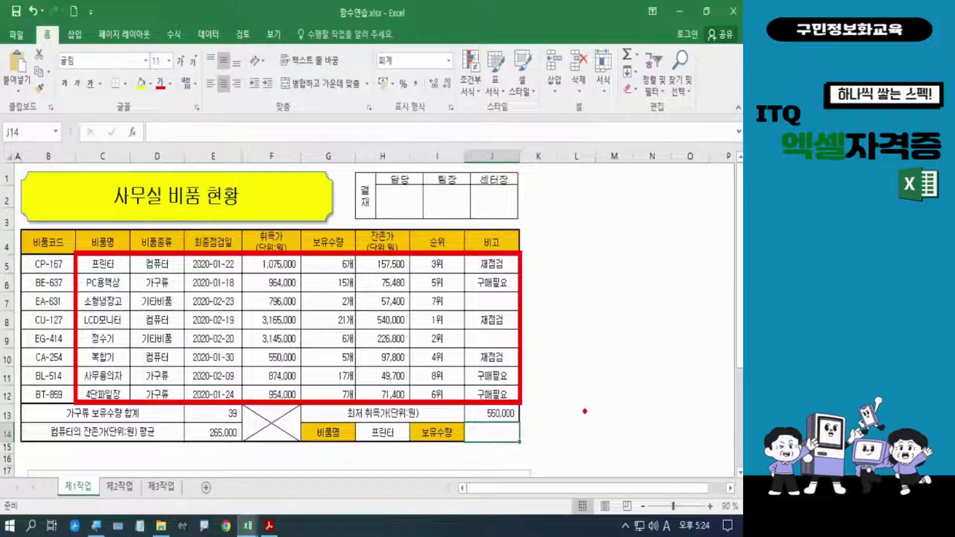
pyautogui.moveTo(406, 432)
pyautogui.mouseDown()
pyautogui.moveTo(406, 447)
pyautogui.moveTo(360, 443)
pyautogui.moveTo(385, 413)
pyautogui.moveTo(411, 431)
pyautogui.moveTo(407, 439)
pyautogui.moveTo(218, 457)
pyautogui.moveTo(105, 408)
pyautogui.moveTo(95, 370)
pyautogui.moveTo(82, 379)
pyautogui.moveTo(122, 387)
pyautogui.mouseUp()
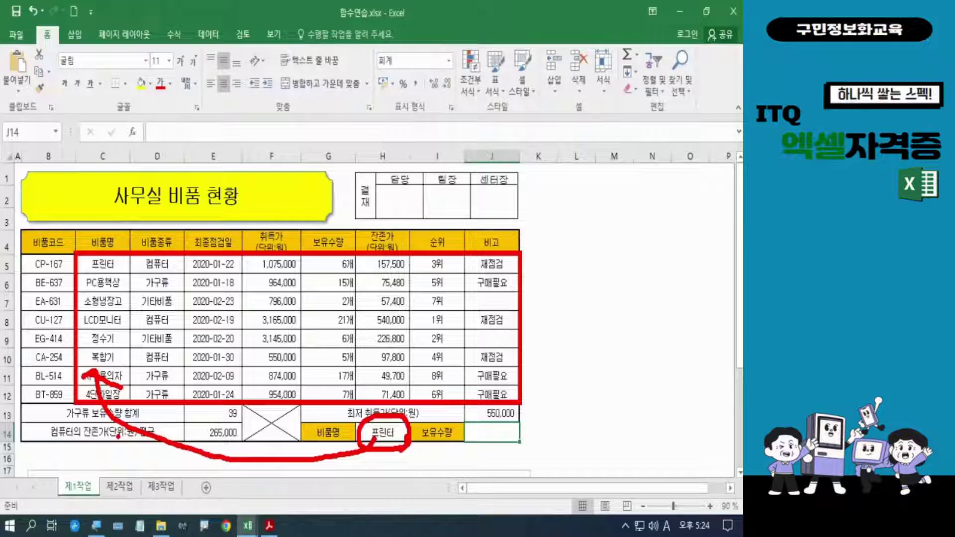
pyautogui.press('Escape')
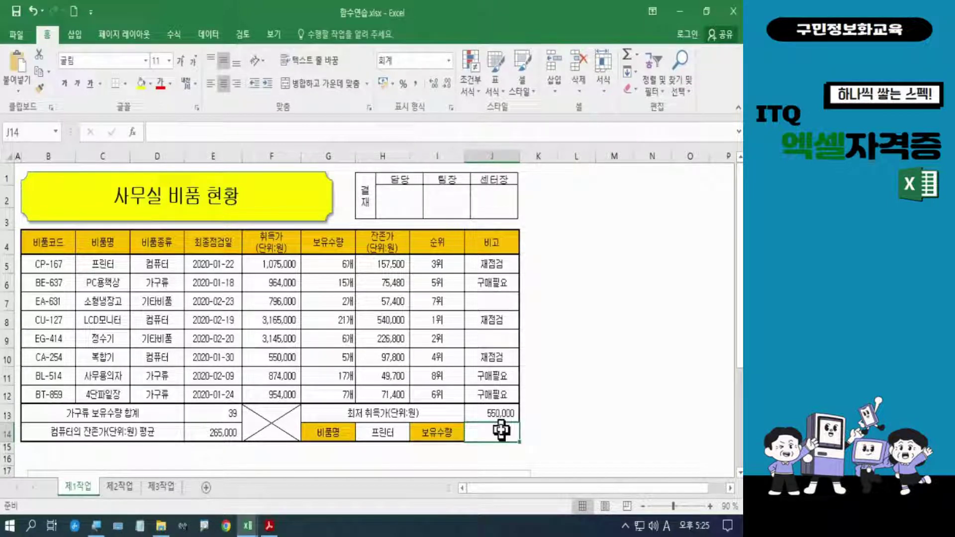
pyautogui.write('=')
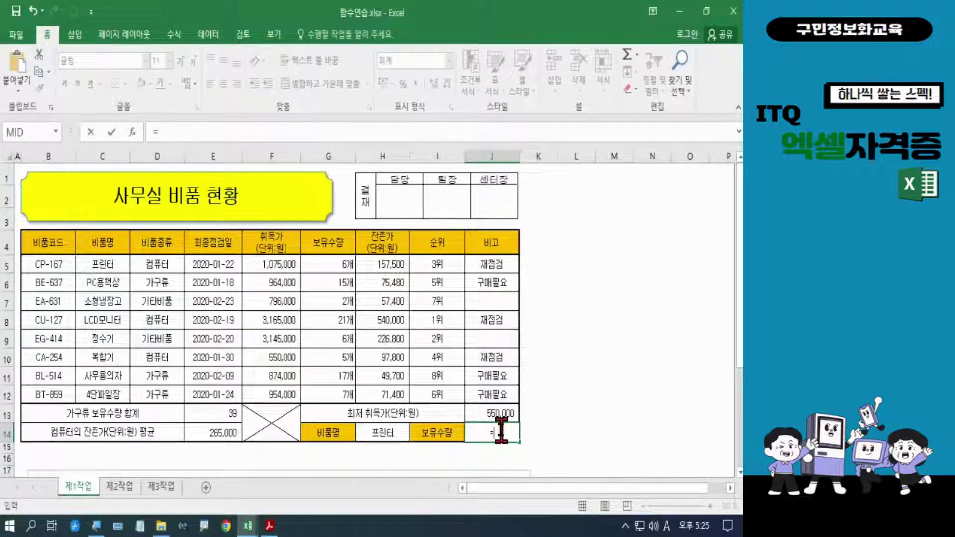
pyautogui.write('vloo')
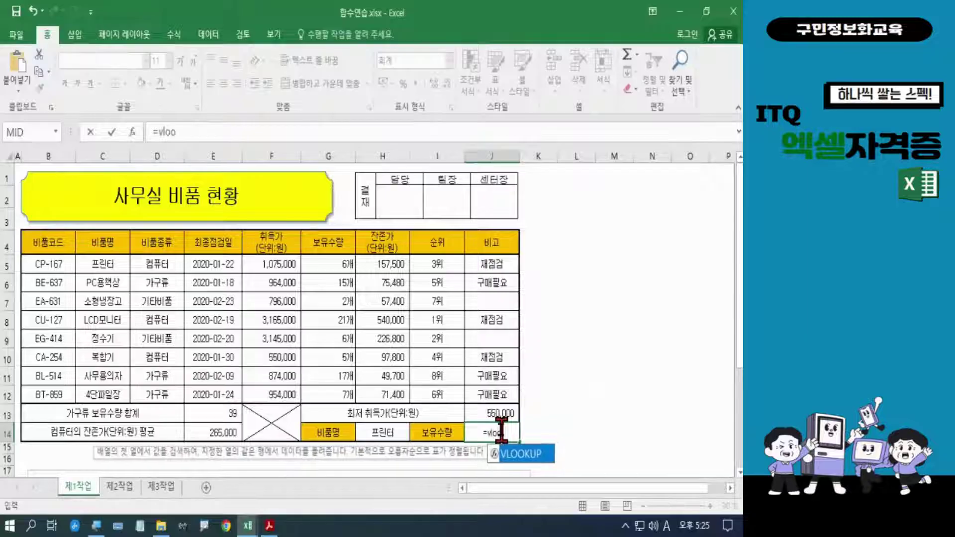
pyautogui.press('Tab')
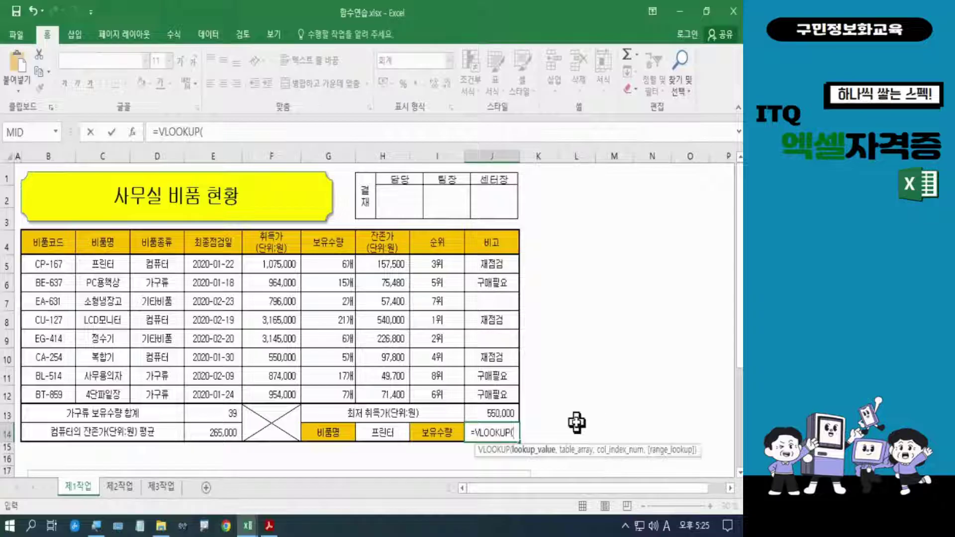
pyautogui.click(394, 433)
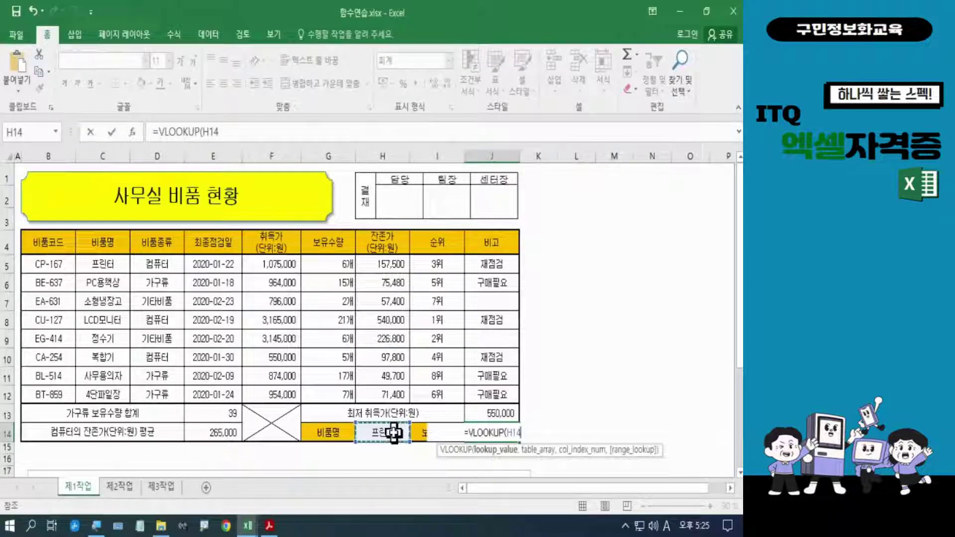
pyautogui.write(',,')
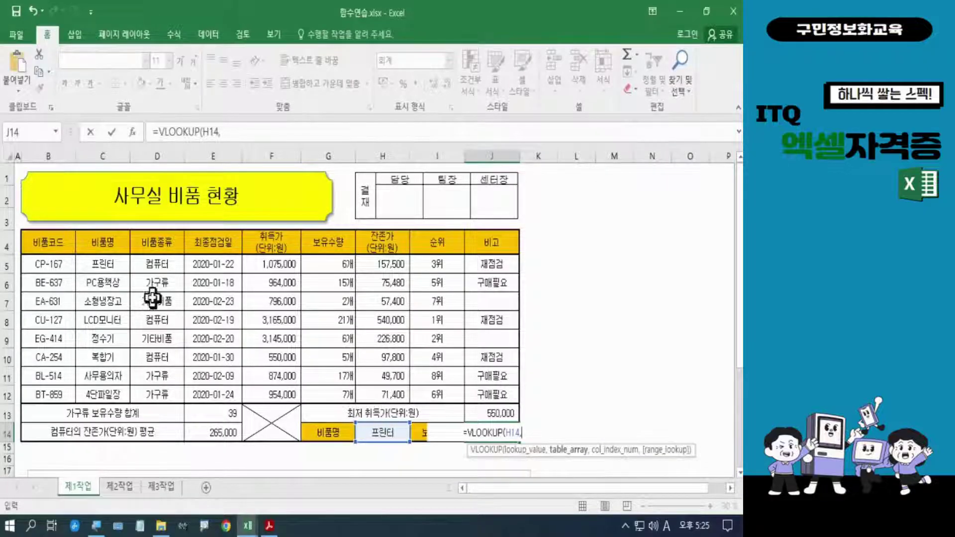
# Set the VLOOKUP table array to C5:J12, starting at the 비품명 column
pyautogui.click(116, 267)
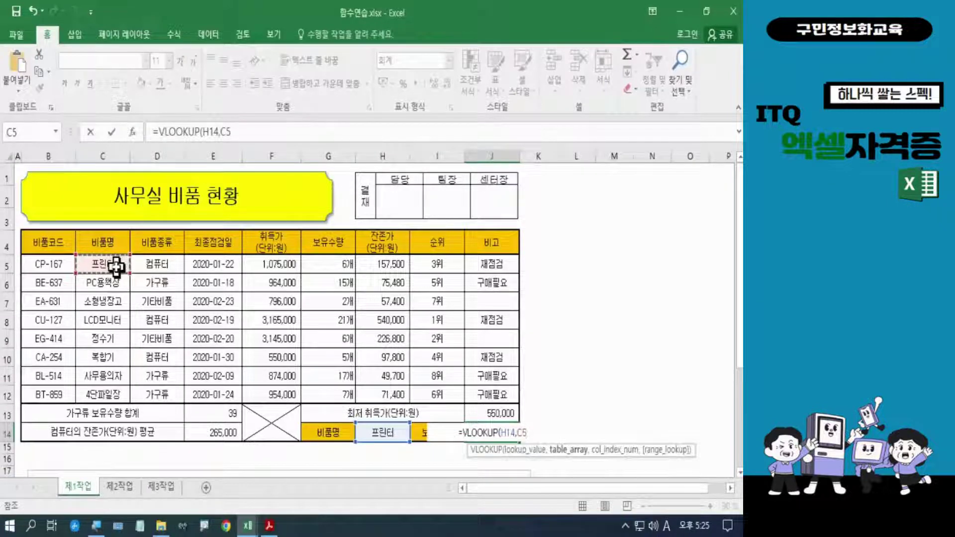
pyautogui.moveTo(127, 271); pyautogui.dragTo(503, 393)
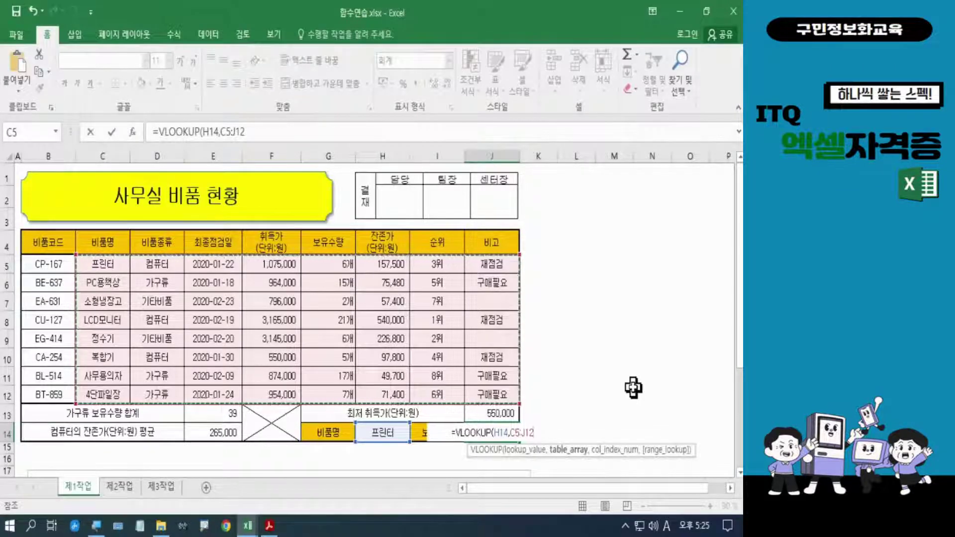
pyautogui.write(',')
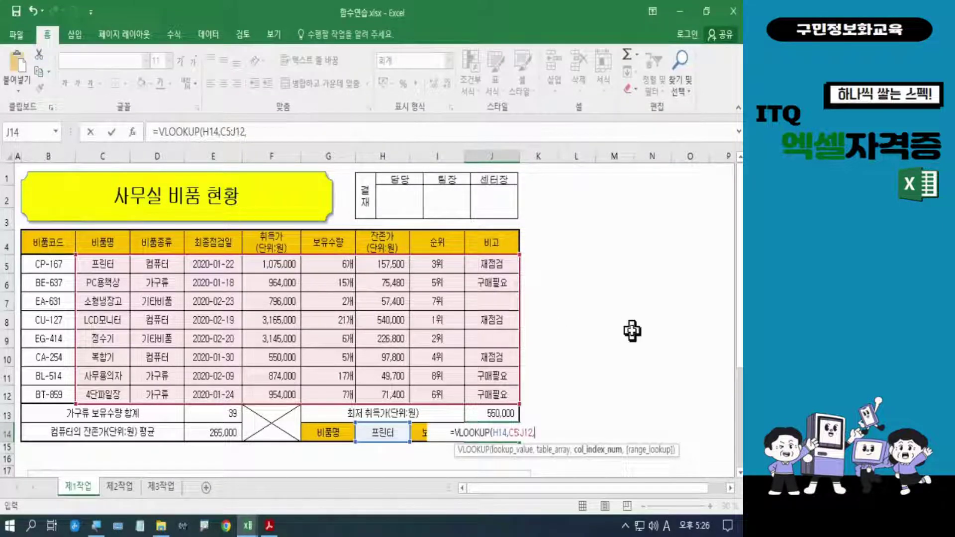
# Set the VLOOKUP column index to 5 and the range lookup to 0, and complete the formula in J14
pyautogui.write('5')
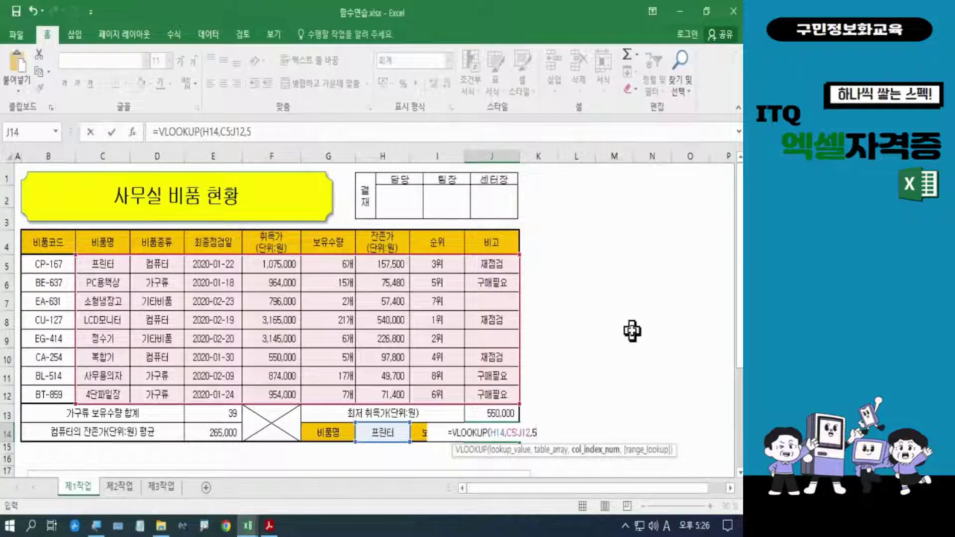
pyautogui.write(',')
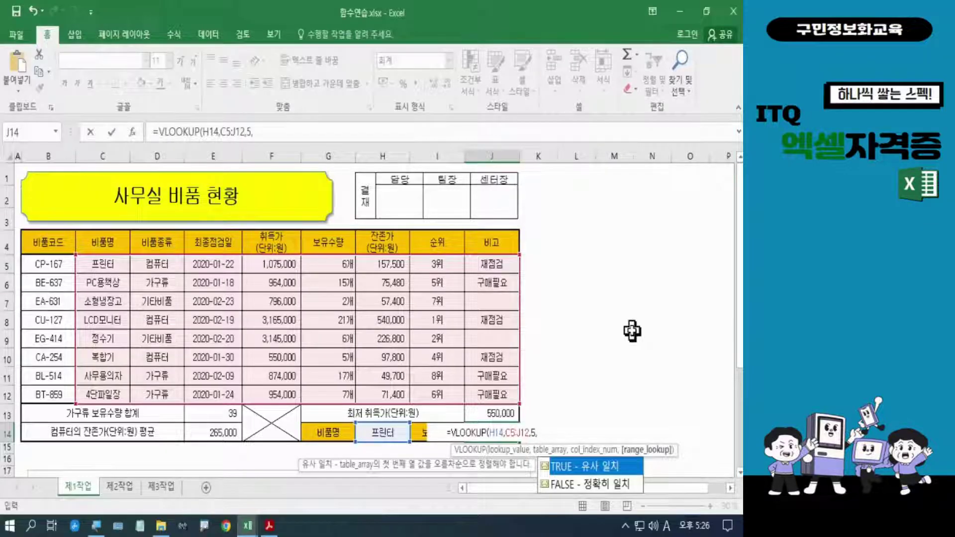
pyautogui.write('0')
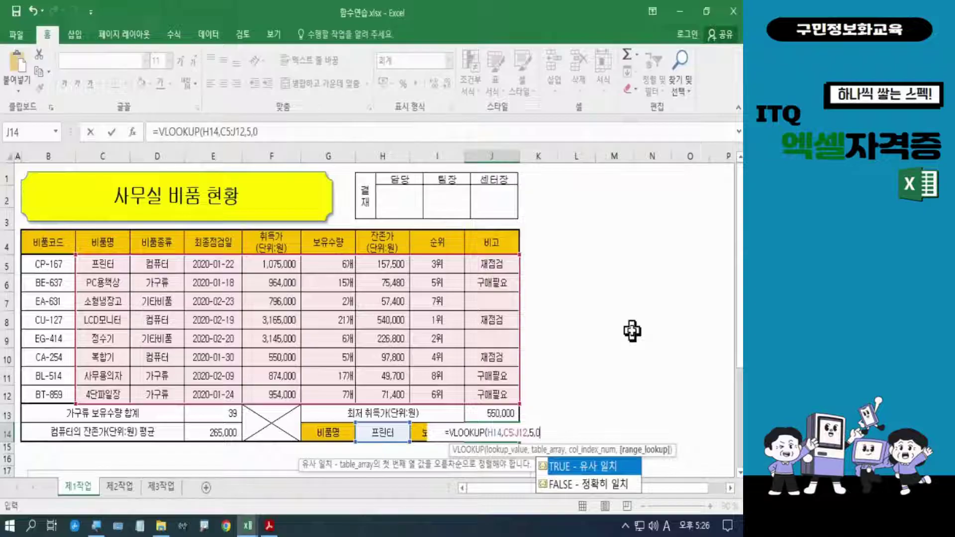
pyautogui.write(')')
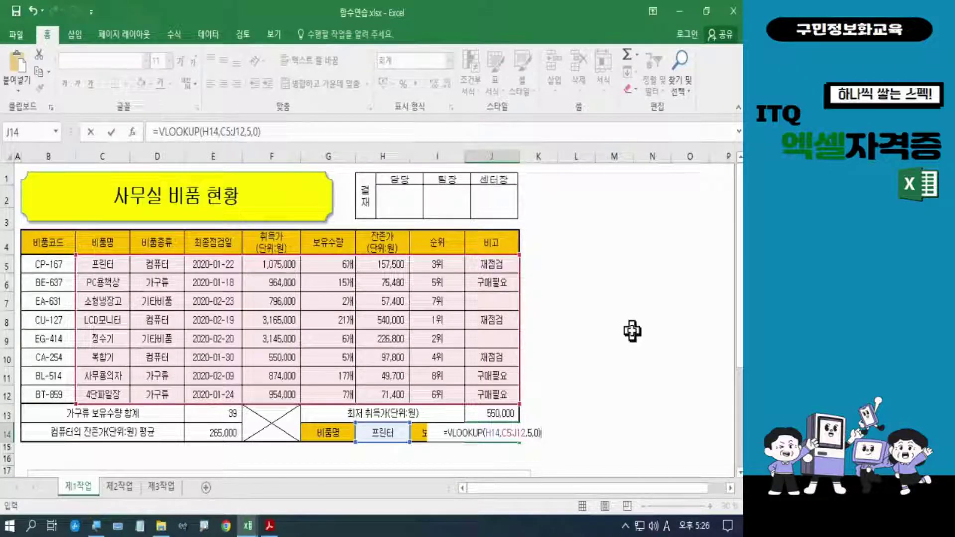
pyautogui.press('Return')
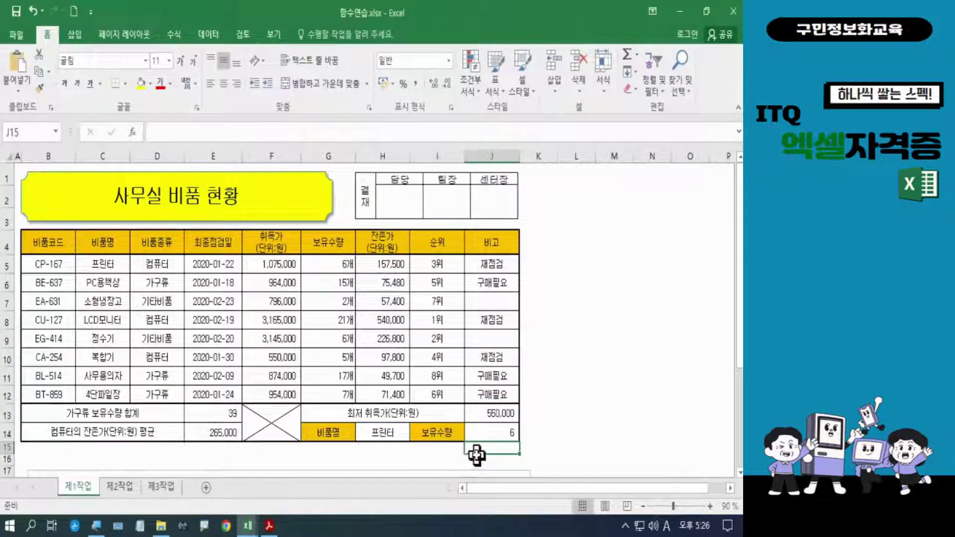
pyautogui.click(102, 264)
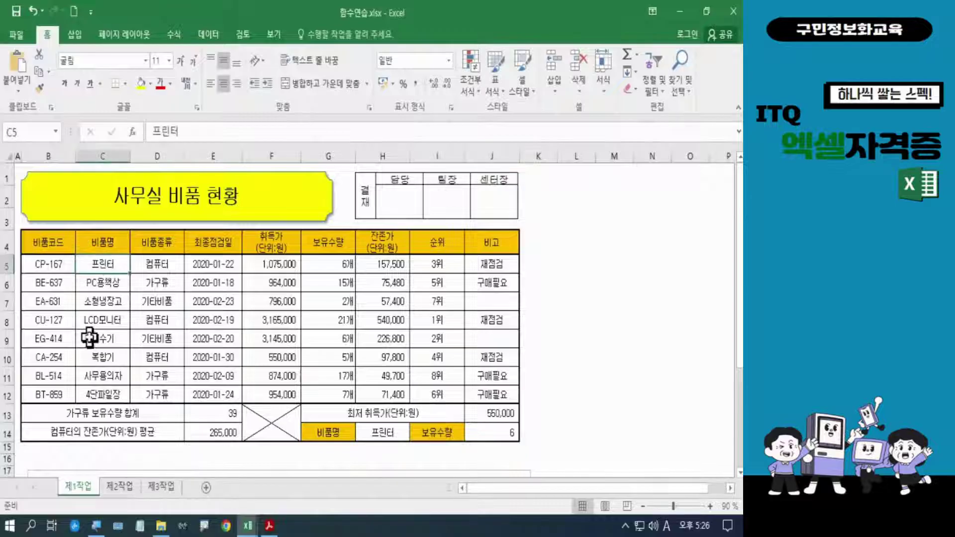
pyautogui.click(339, 265)
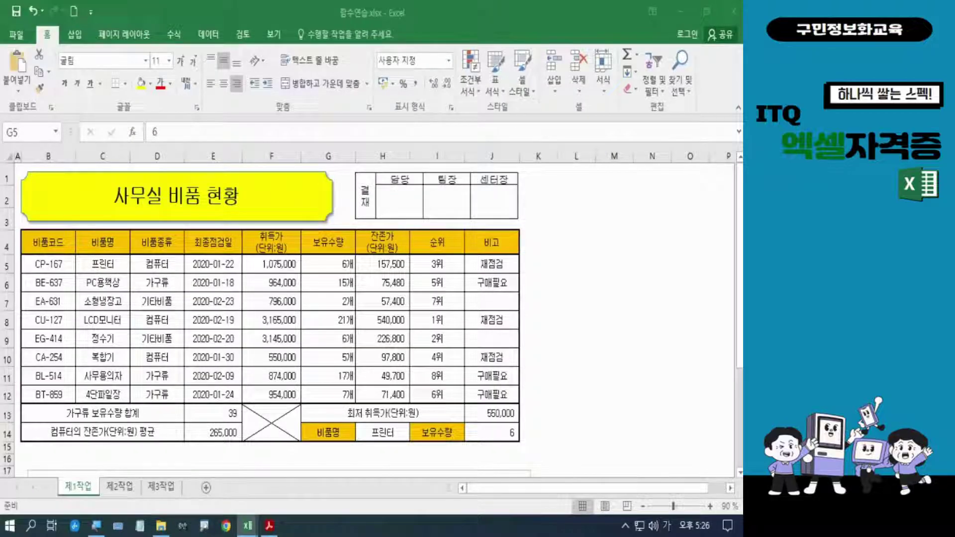
# Choose PC용책상 as the 비품명 in H14 to test the 보유수량 lookup, and check it against the table's 보유수량 value in G6
pyautogui.press('Hangul')
pyautogui.click(380, 433)
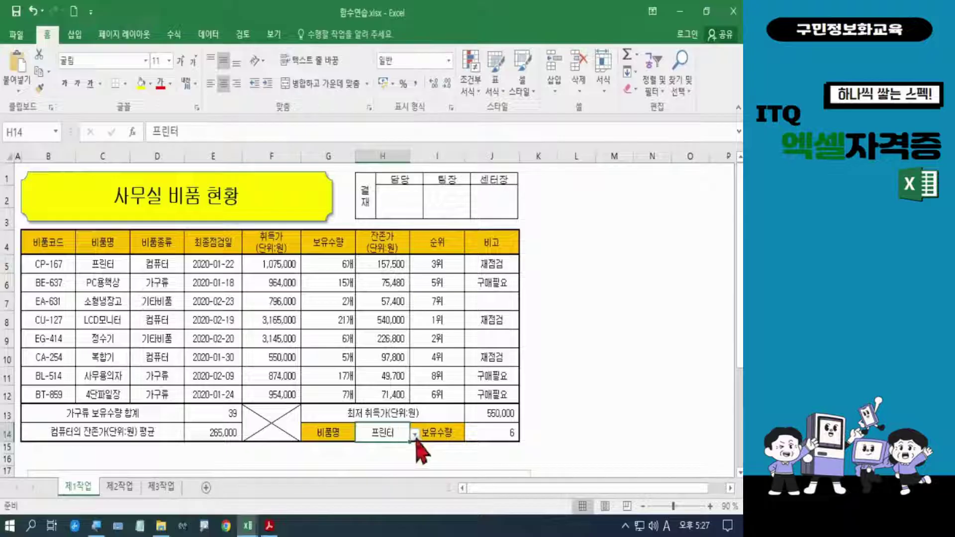
pyautogui.click(414, 436)
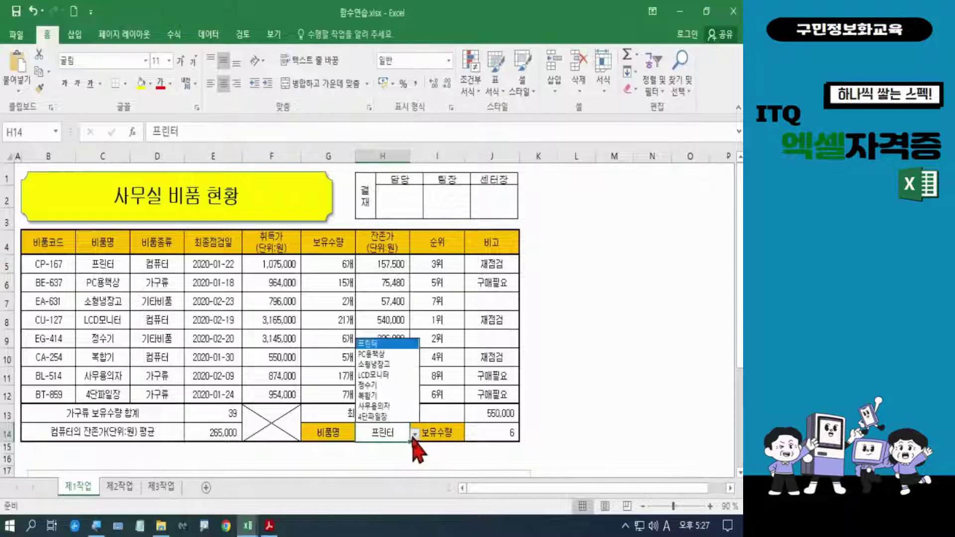
pyautogui.click(389, 355)
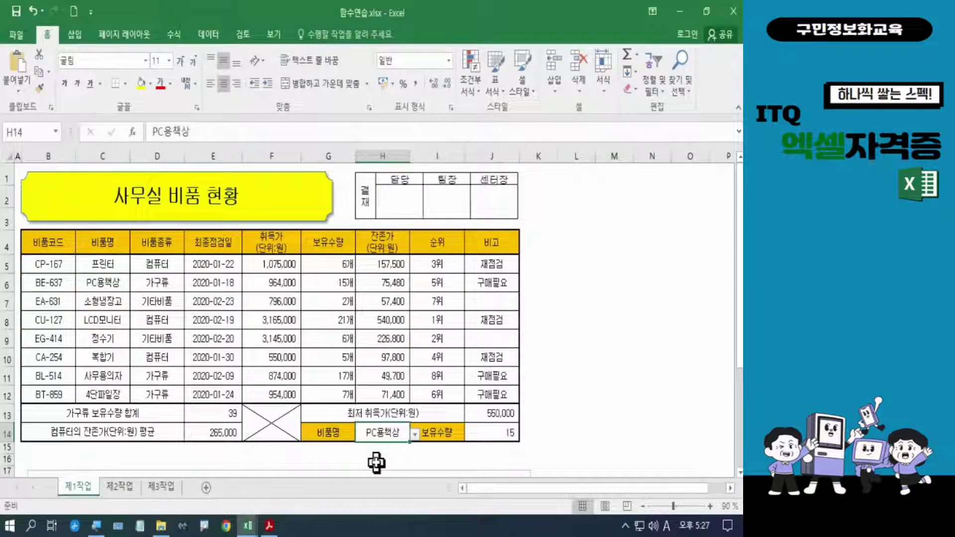
pyautogui.click(327, 284)
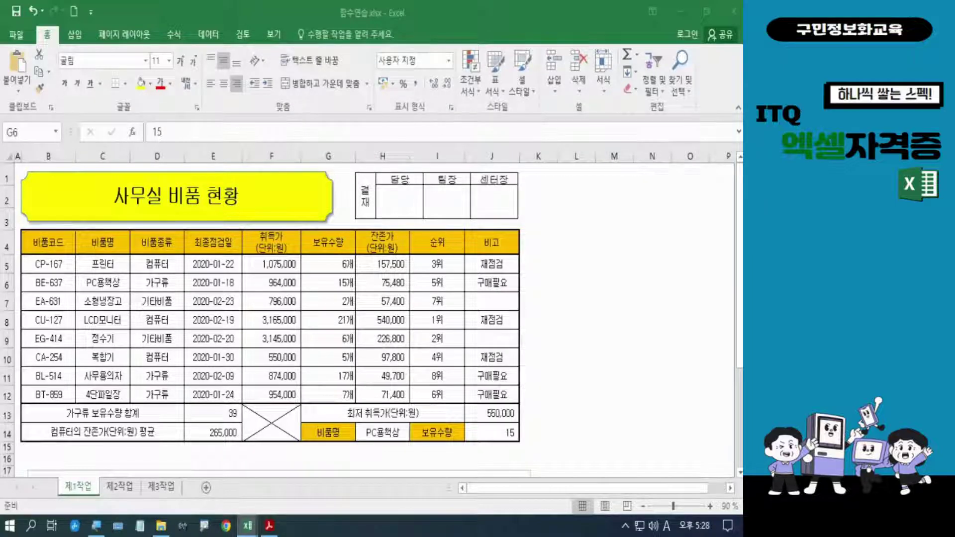
# Save the 함수연습.xlsx workbook under its existing name
pyautogui.click(589, 383)
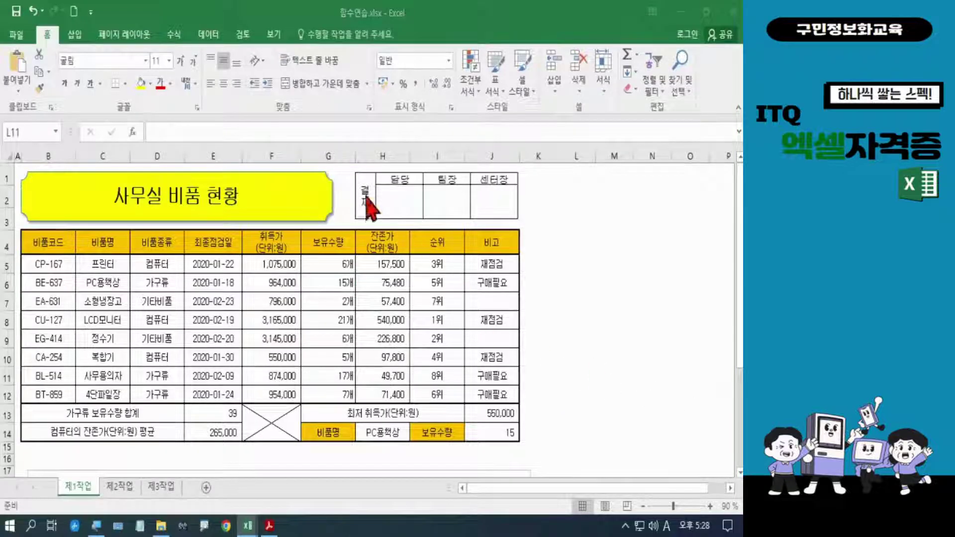
pyautogui.click(15, 40)
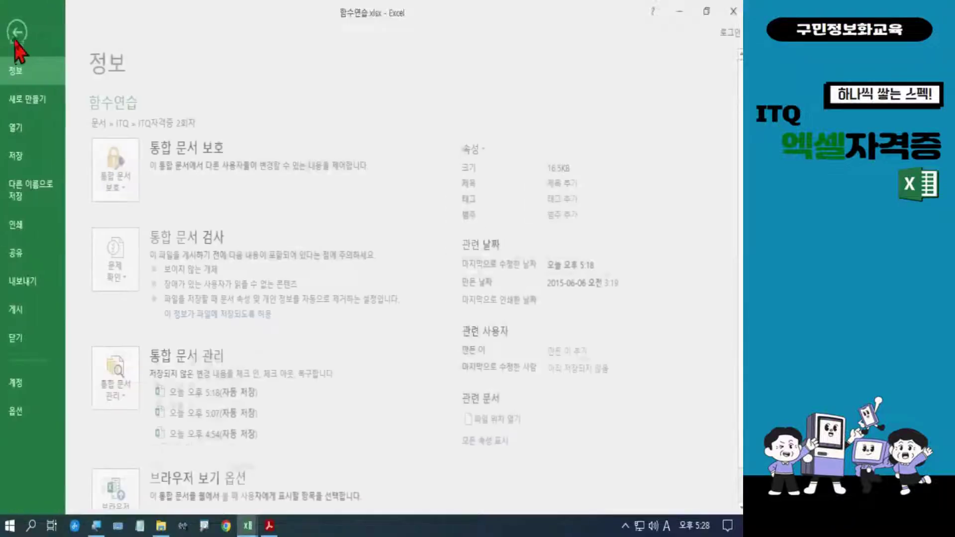
pyautogui.click(21, 156)
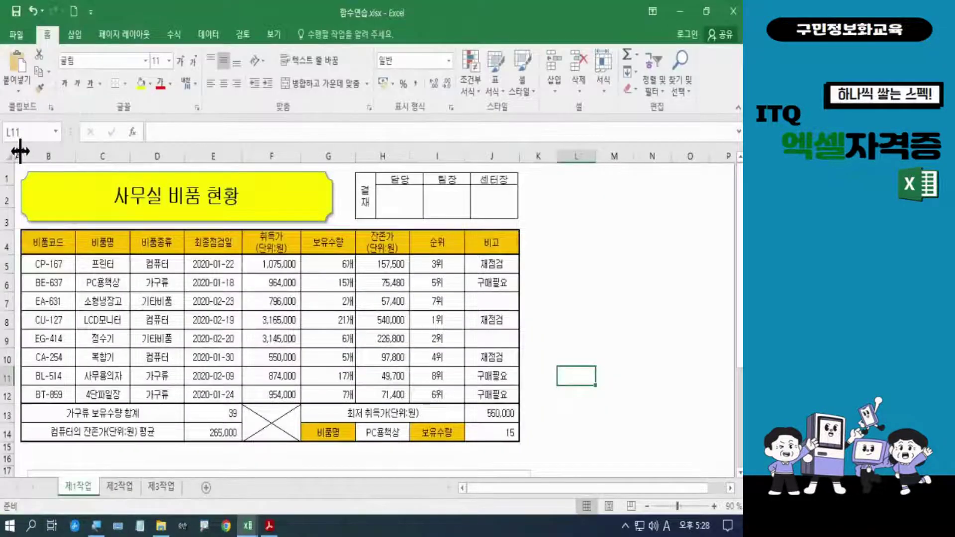